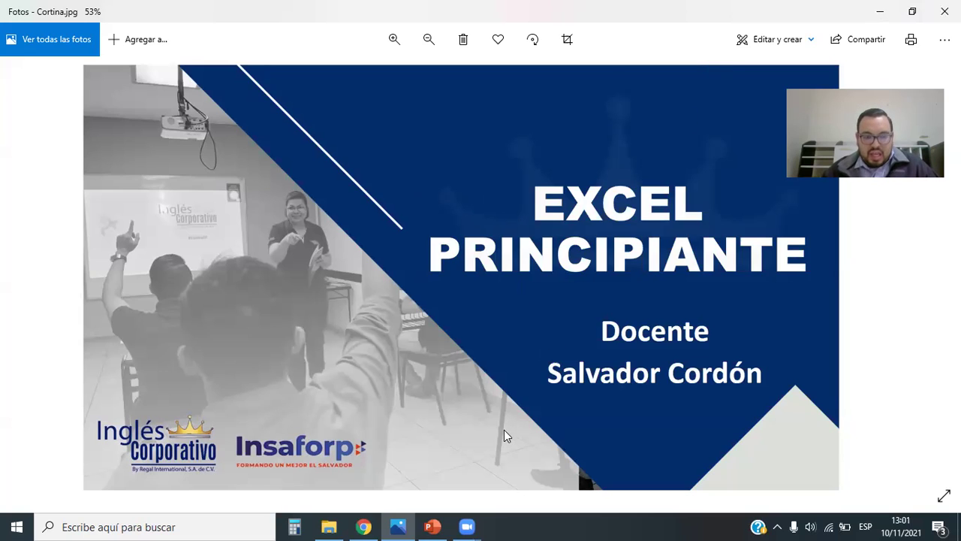
Switch from the Photos title image to the Chrome course page showing lesson 1.6
click(363, 526)
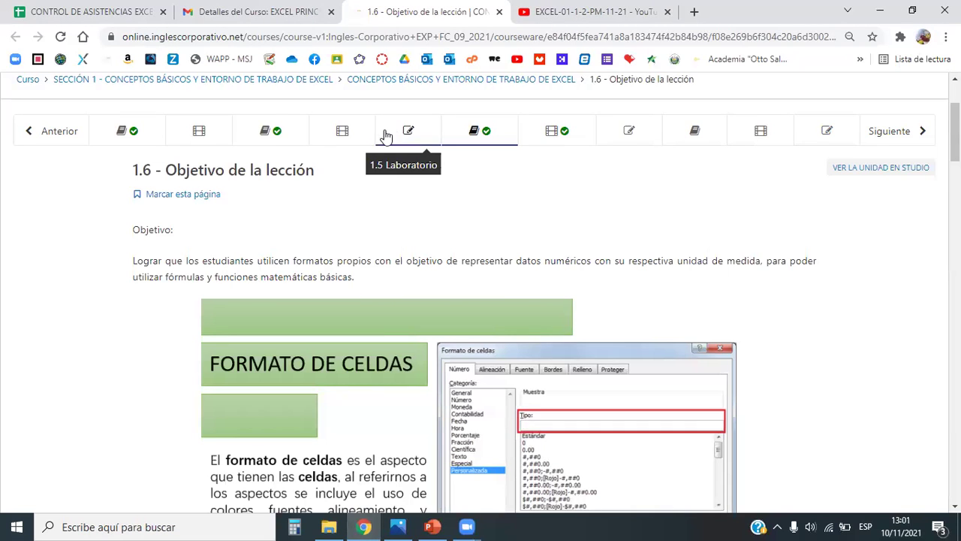
scroll(475, 259, up, 1)
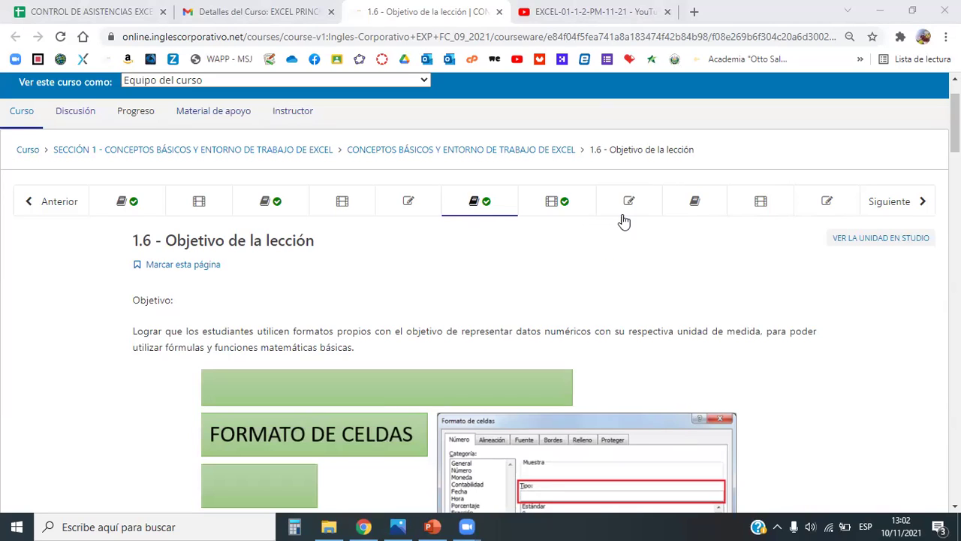
scroll(610, 288, down, 3)
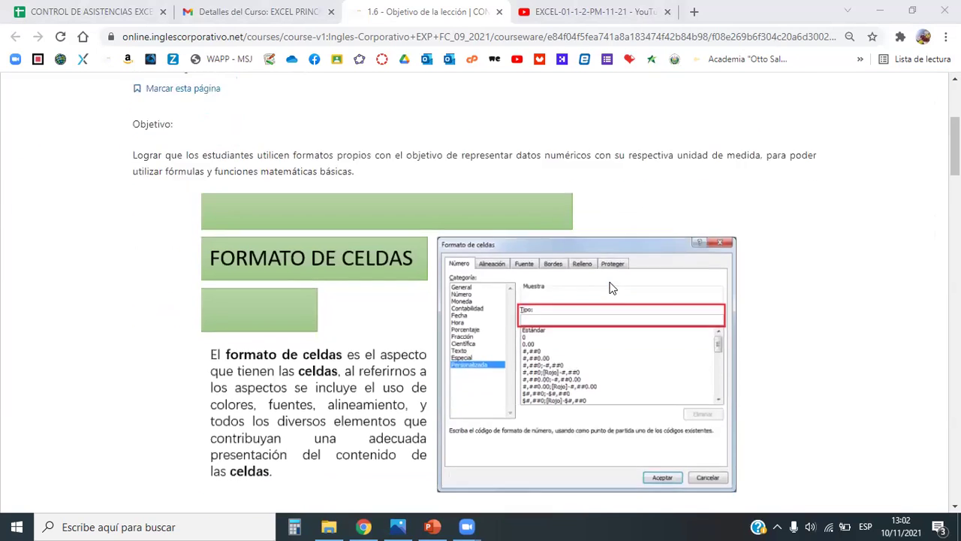
scroll(606, 283, up, 1)
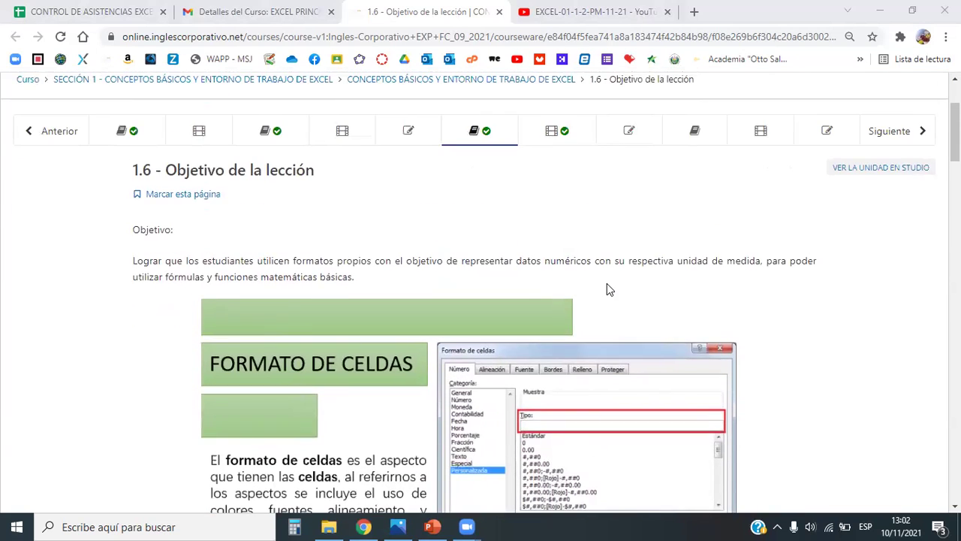
scroll(607, 283, down, 4)
scroll(594, 292, up, 1)
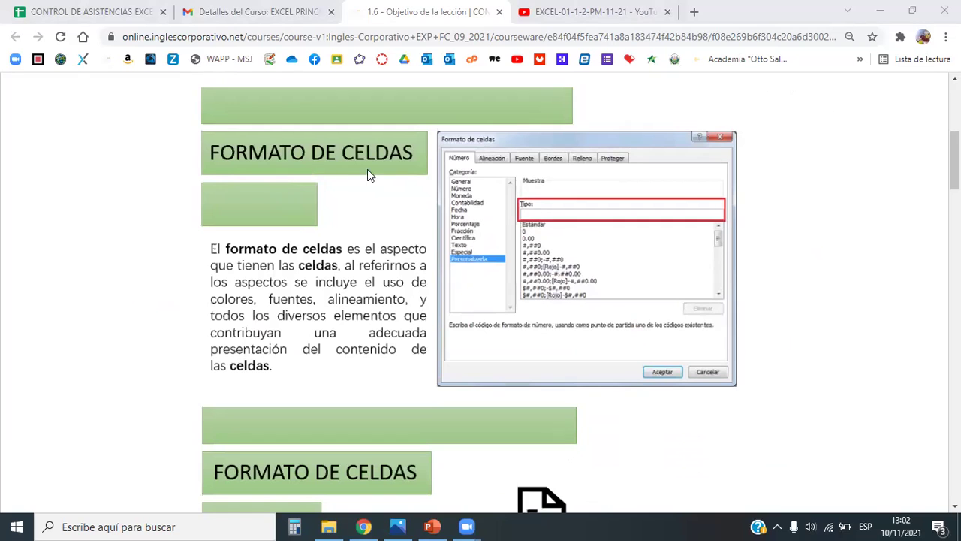
scroll(571, 248, down, 1)
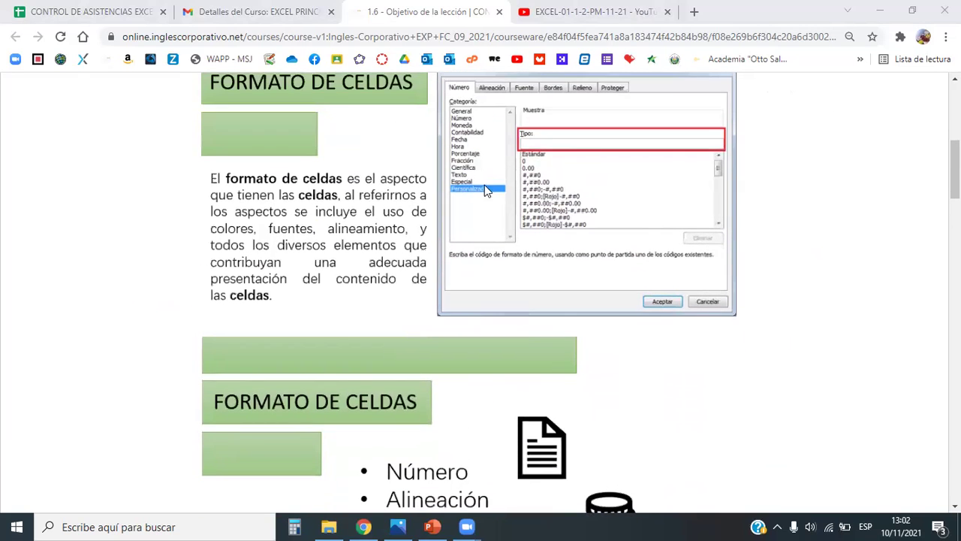
scroll(466, 187, down, 2)
scroll(468, 184, down, 2)
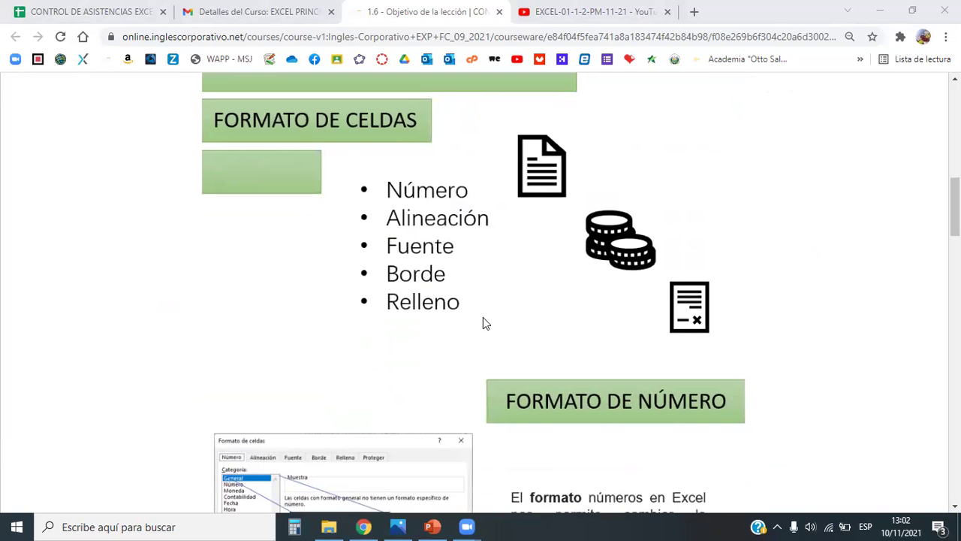
scroll(473, 240, down, 2)
scroll(375, 275, up, 2)
scroll(412, 273, down, 4)
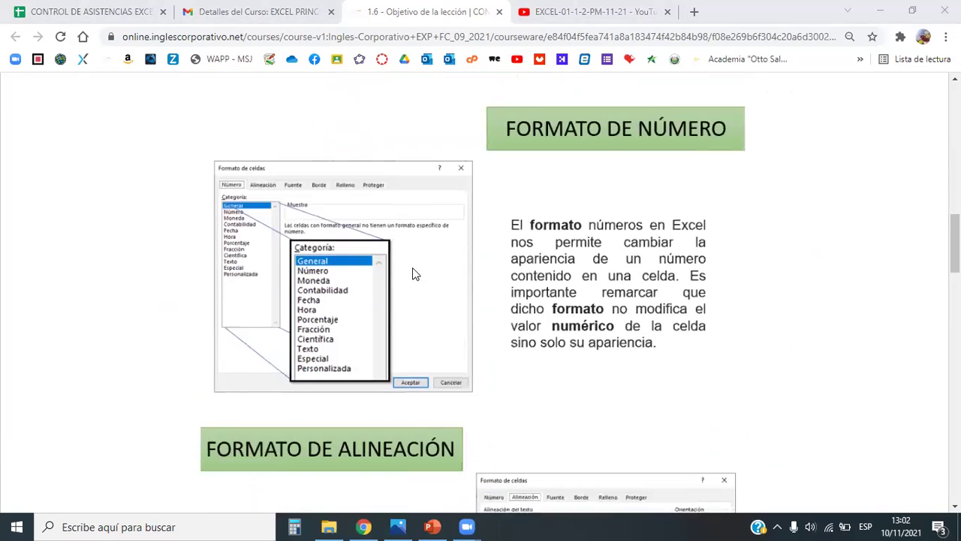
scroll(412, 274, down, 3)
scroll(413, 268, down, 3)
scroll(413, 268, down, 1)
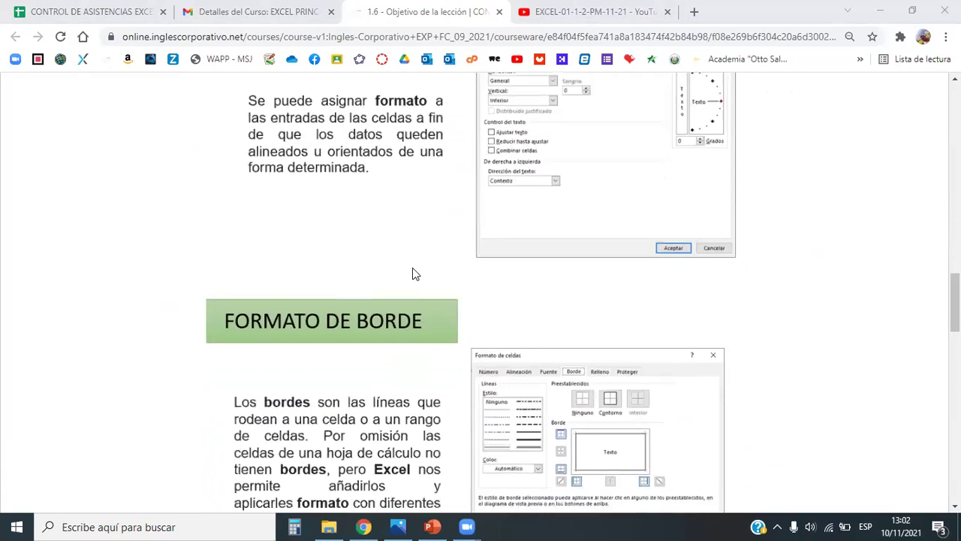
scroll(413, 268, down, 3)
scroll(413, 268, down, 2)
scroll(412, 273, up, 5)
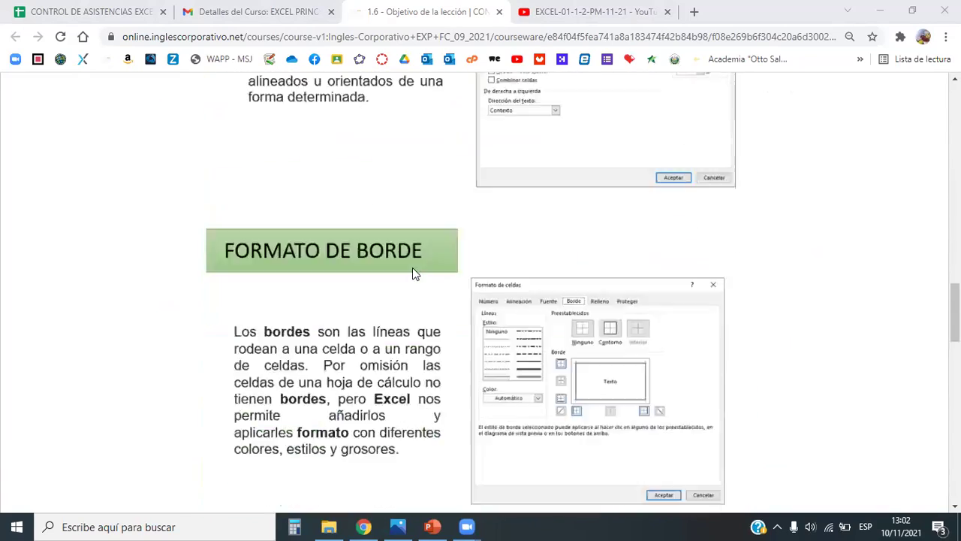
scroll(412, 273, up, 3)
scroll(412, 273, up, 2)
scroll(412, 274, up, 4)
scroll(414, 272, up, 4)
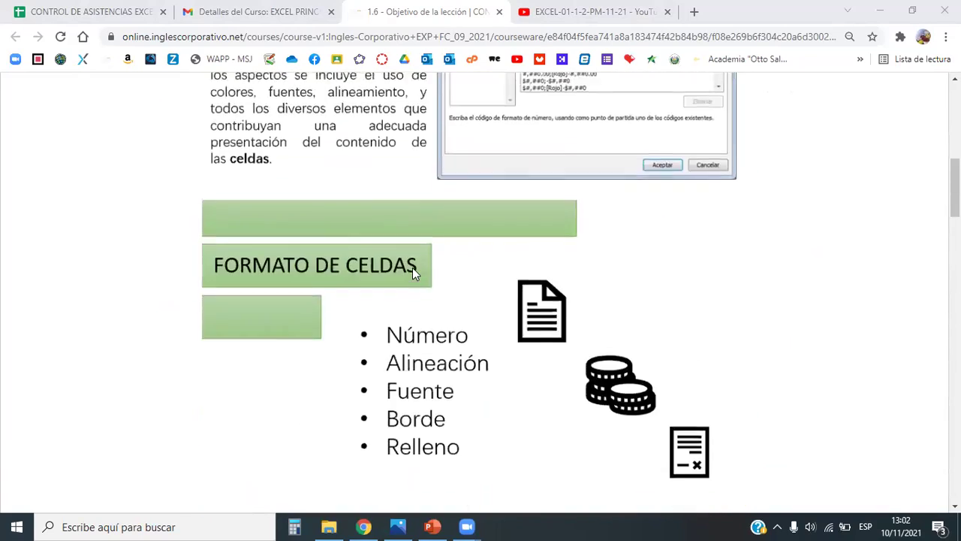
scroll(399, 281, up, 2)
scroll(398, 281, up, 2)
scroll(398, 278, down, 1)
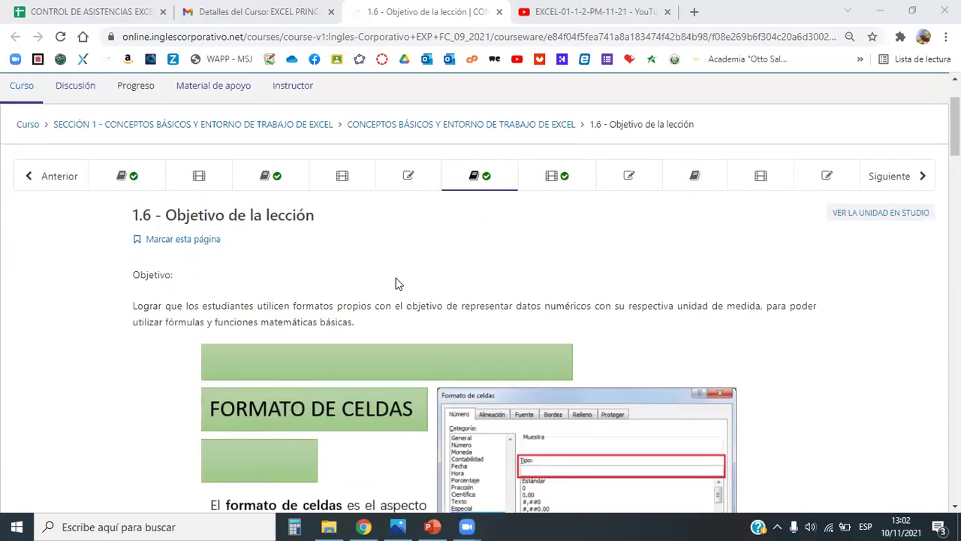
scroll(397, 279, down, 2)
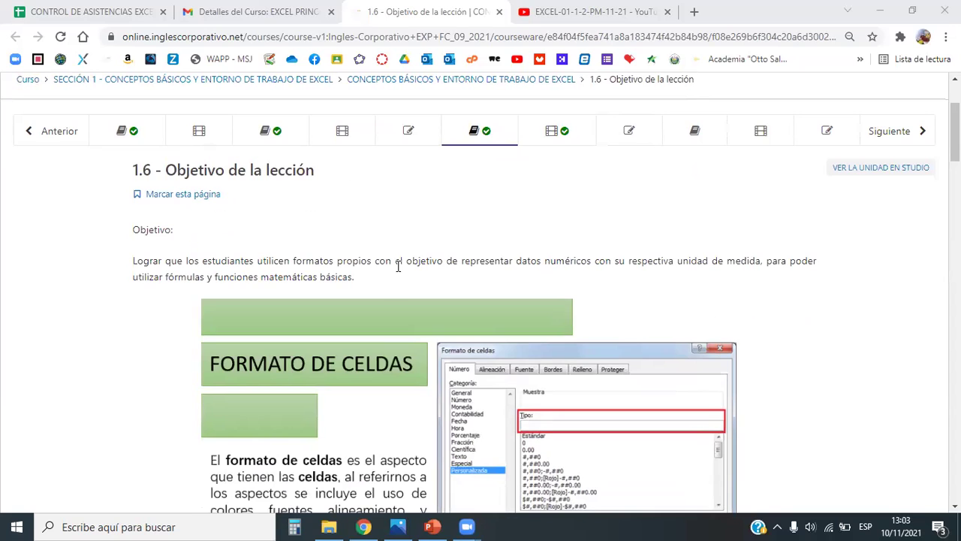
scroll(396, 264, up, 2)
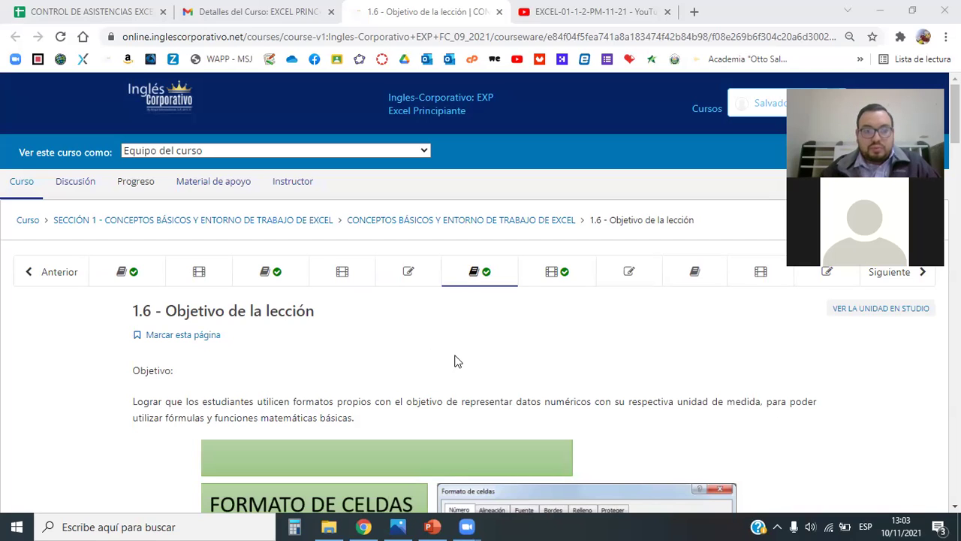
scroll(406, 300, down, 2)
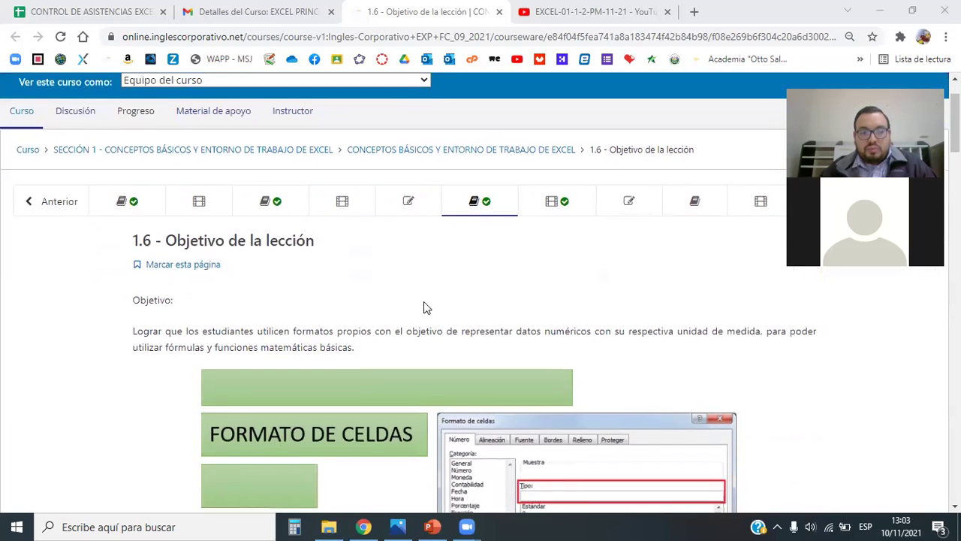
scroll(458, 334, up, 2)
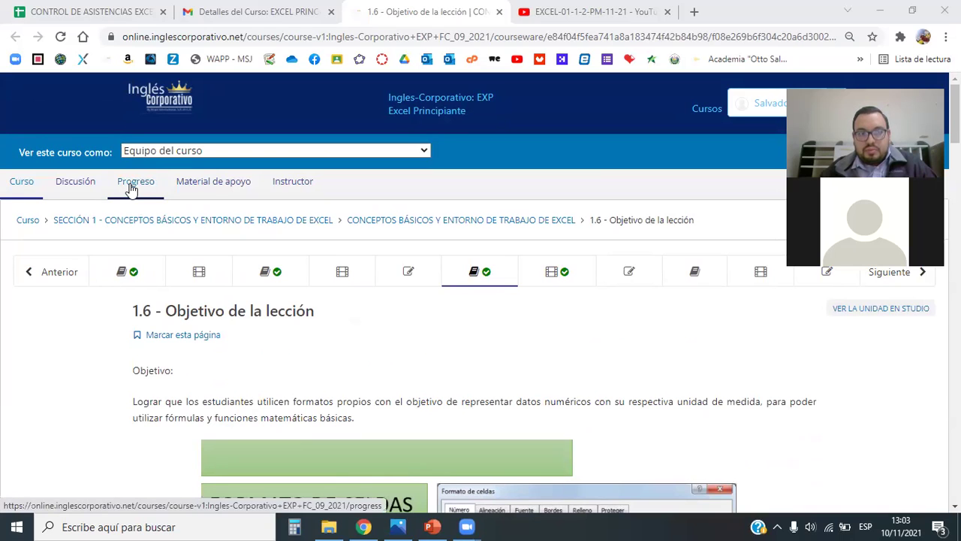
click(131, 189)
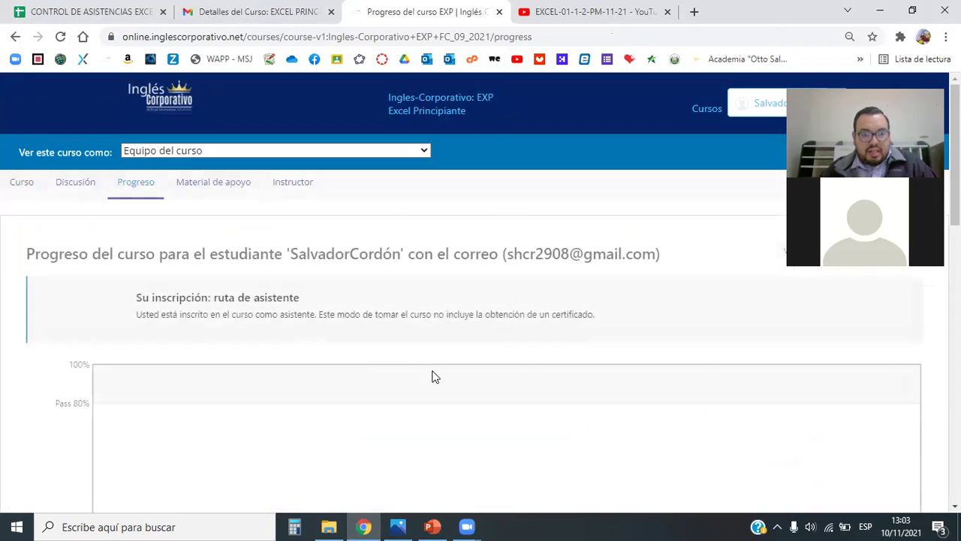
scroll(532, 307, down, 2)
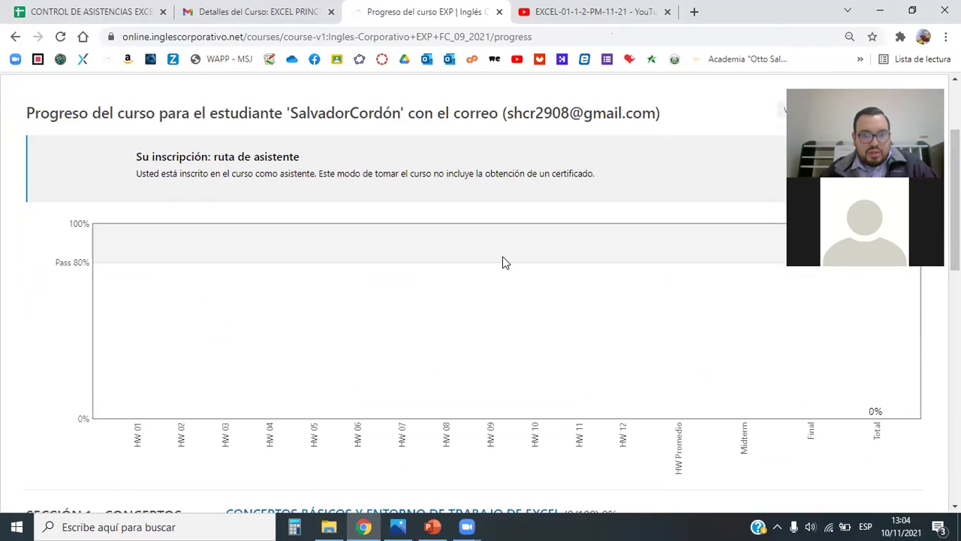
scroll(500, 262, up, 1)
scroll(378, 268, down, 1)
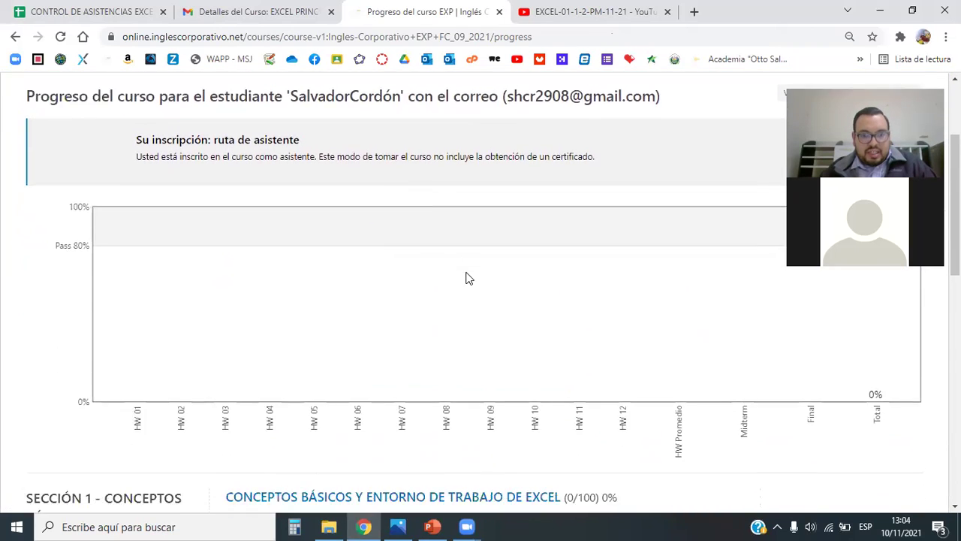
scroll(466, 278, down, 2)
scroll(465, 279, up, 2)
scroll(463, 282, up, 1)
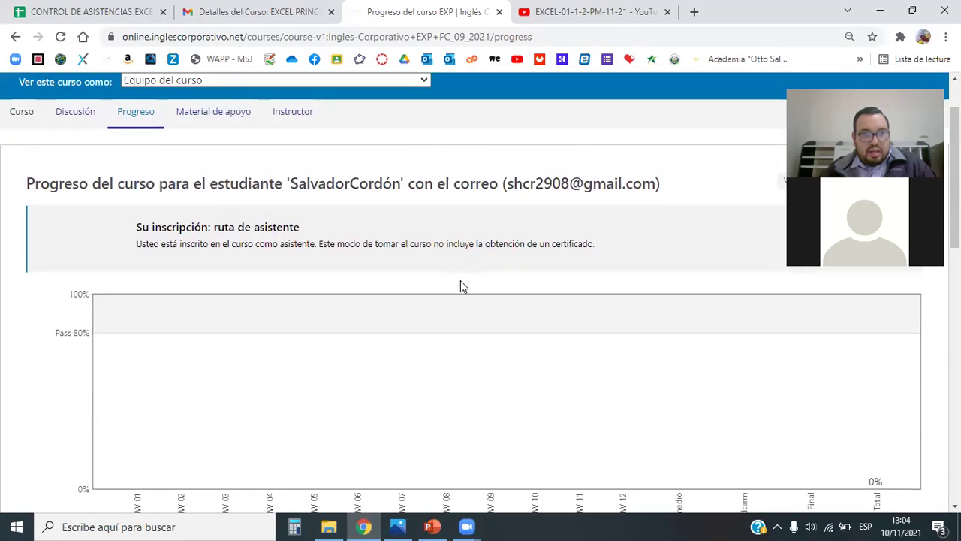
scroll(460, 281, up, 1)
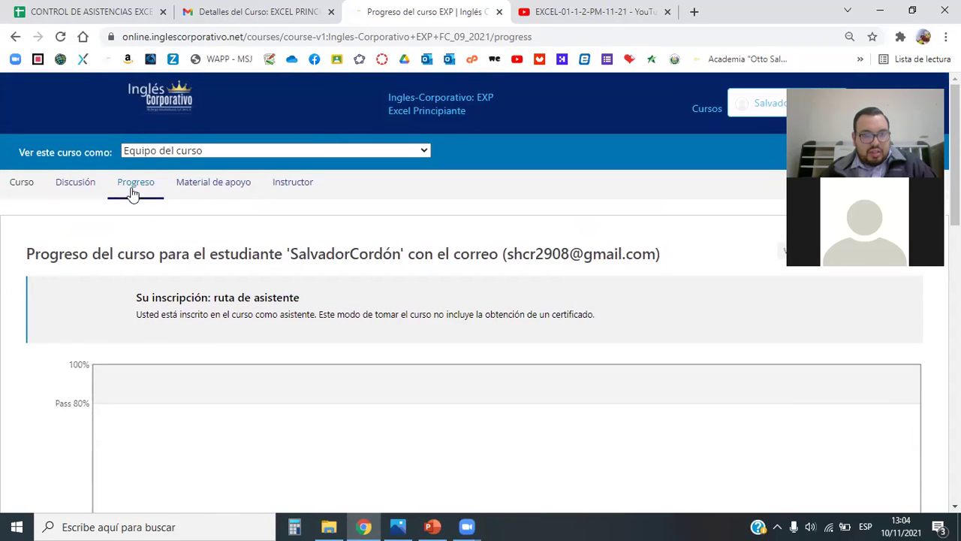
scroll(370, 247, down, 2)
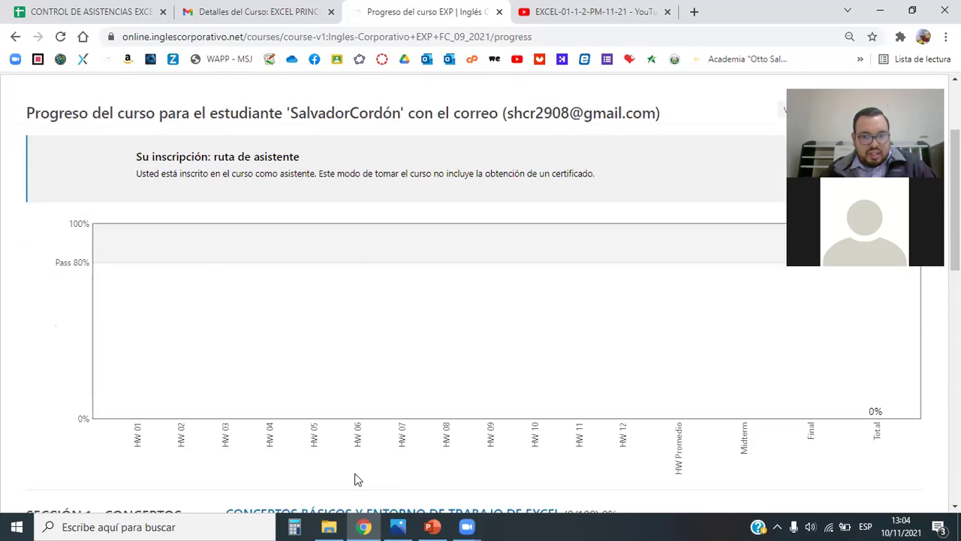
scroll(358, 479, down, 1)
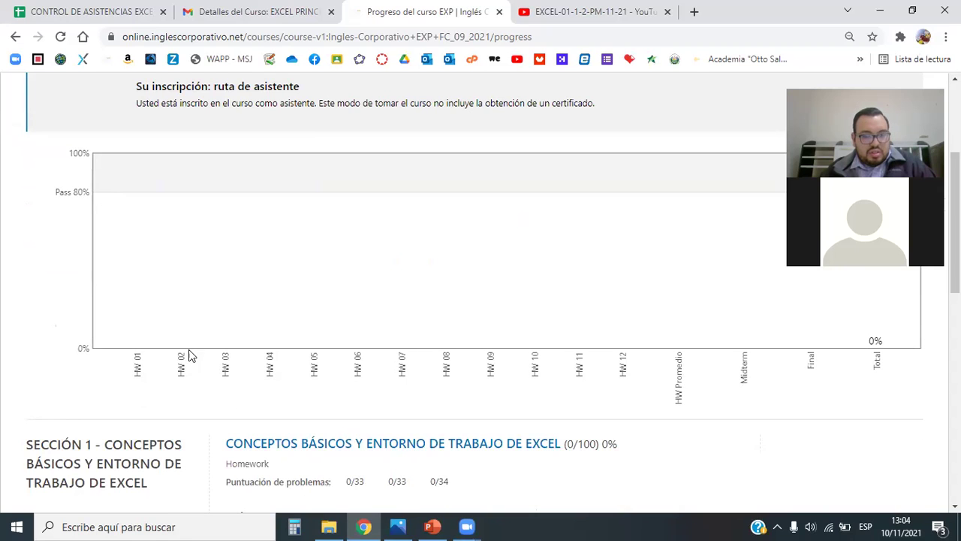
scroll(279, 324, down, 1)
scroll(279, 325, down, 1)
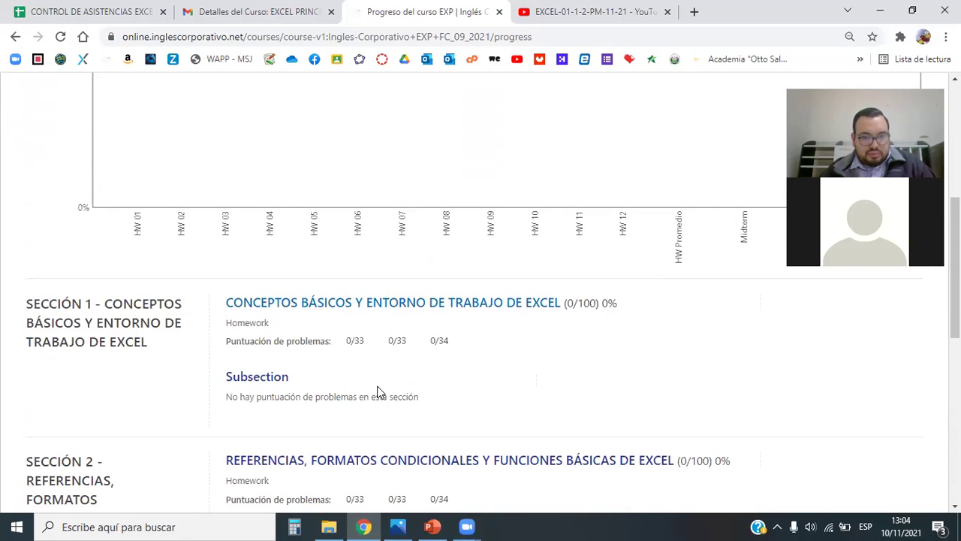
scroll(314, 366, up, 1)
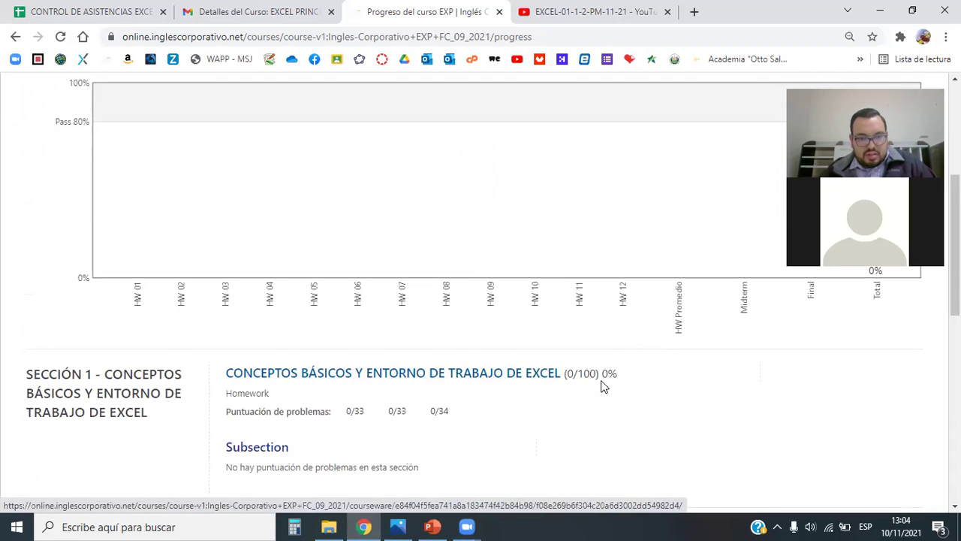
scroll(597, 389, down, 1)
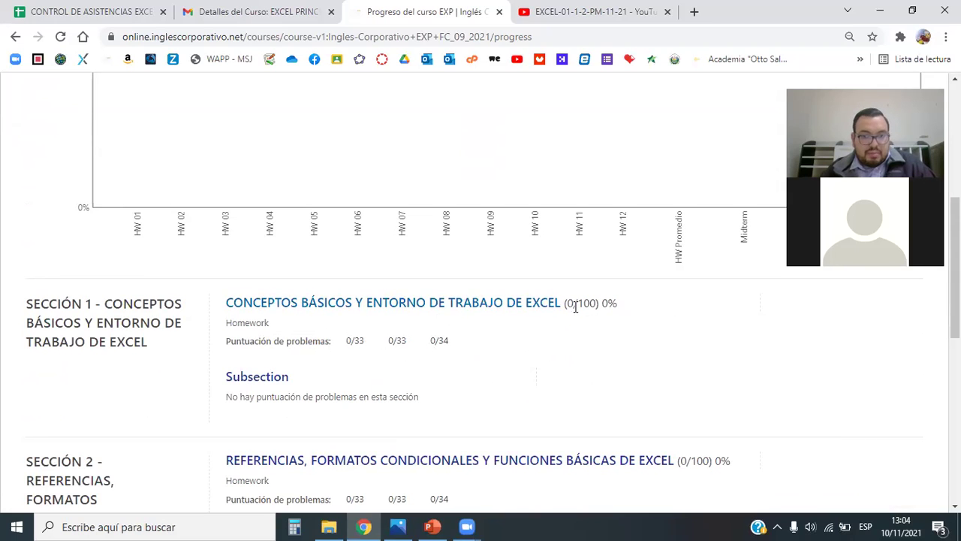
drag(575, 304, 604, 304)
click(589, 354)
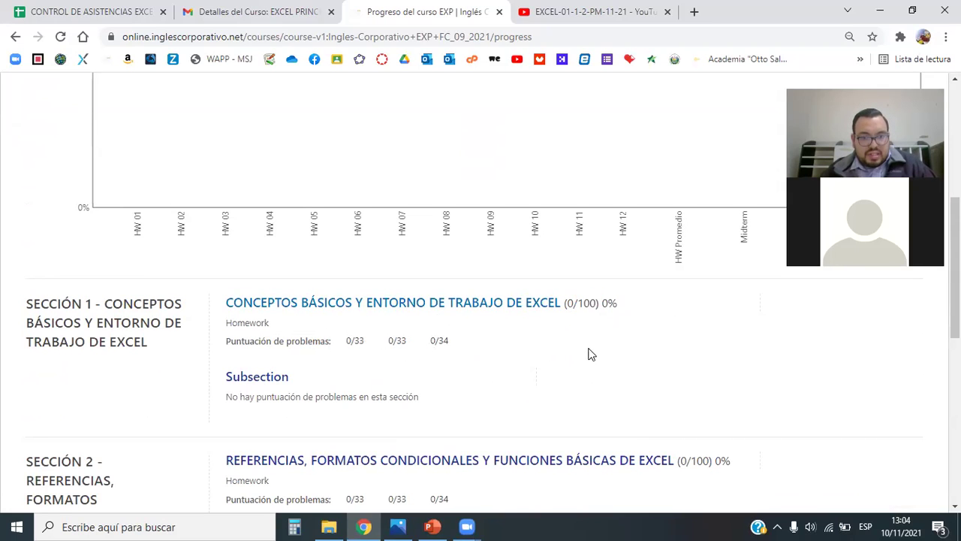
drag(354, 340, 368, 342)
drag(578, 303, 597, 302)
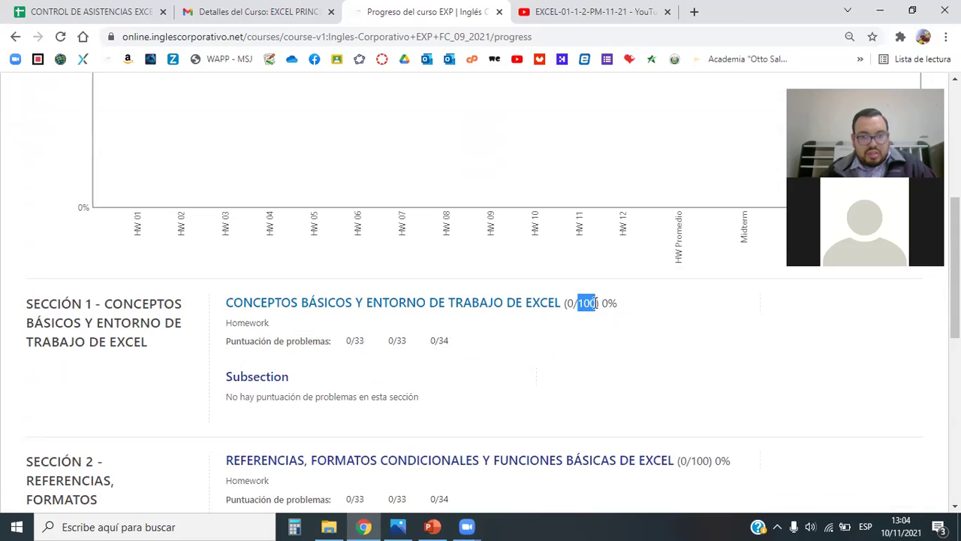
click(571, 397)
scroll(594, 331, down, 3)
scroll(583, 353, down, 1)
scroll(557, 370, down, 2)
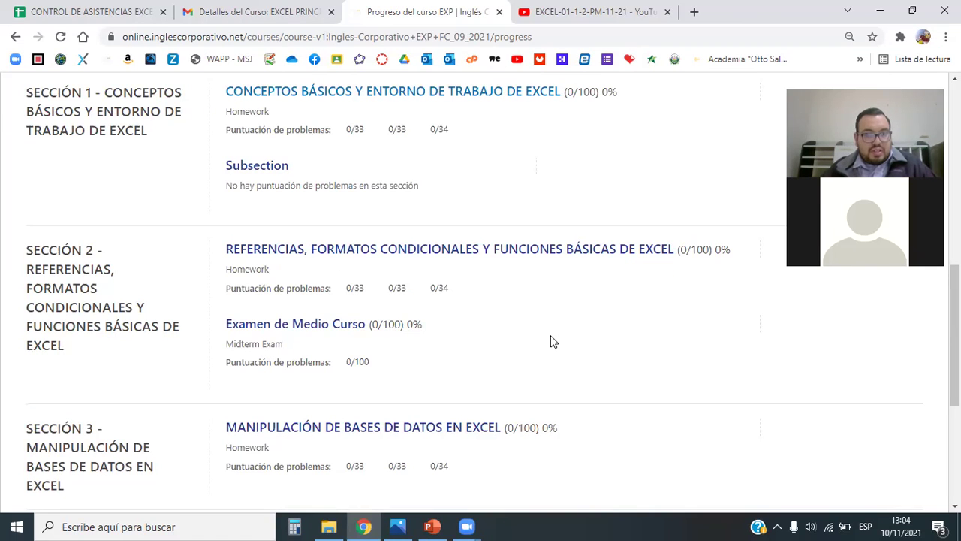
scroll(505, 290, down, 4)
scroll(505, 289, up, 4)
scroll(505, 290, up, 5)
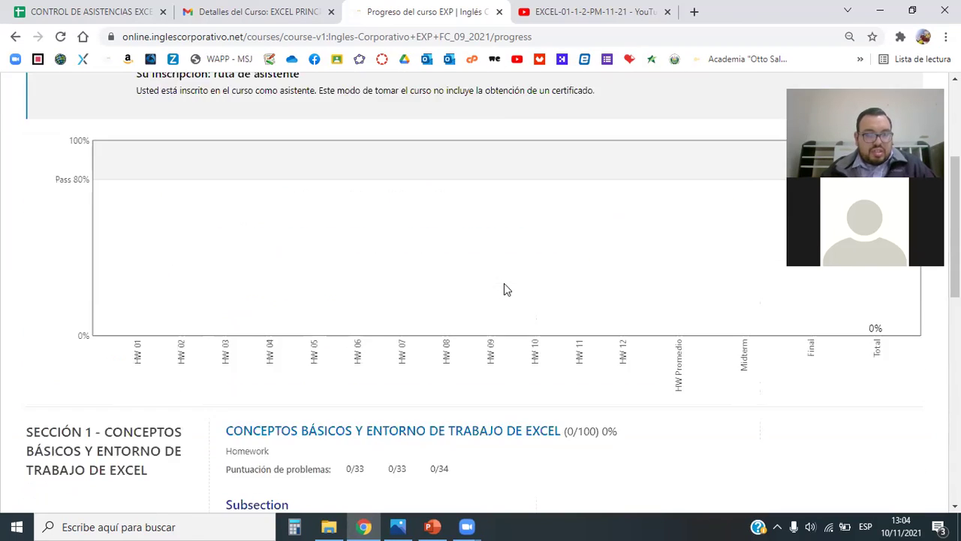
scroll(504, 290, up, 3)
scroll(465, 326, down, 3)
scroll(452, 322, up, 1)
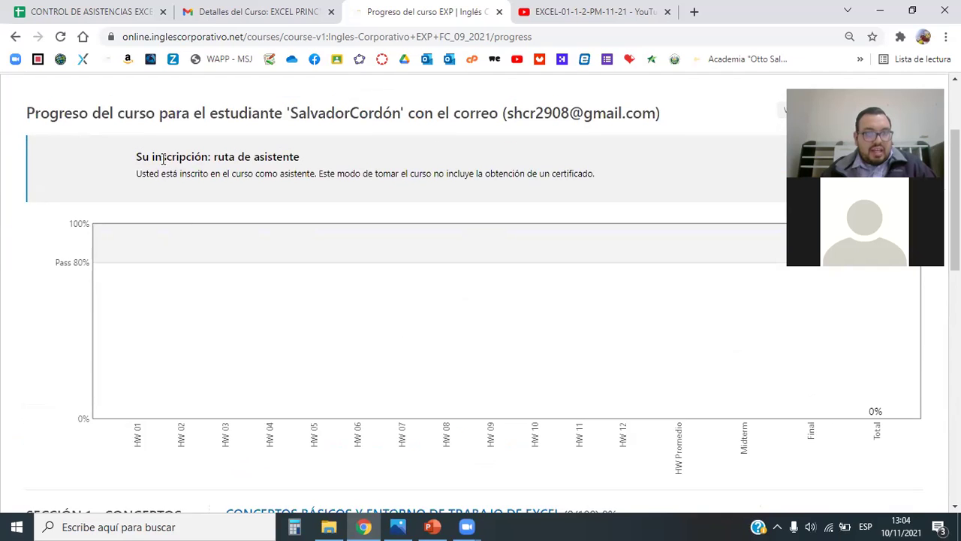
scroll(163, 158, up, 2)
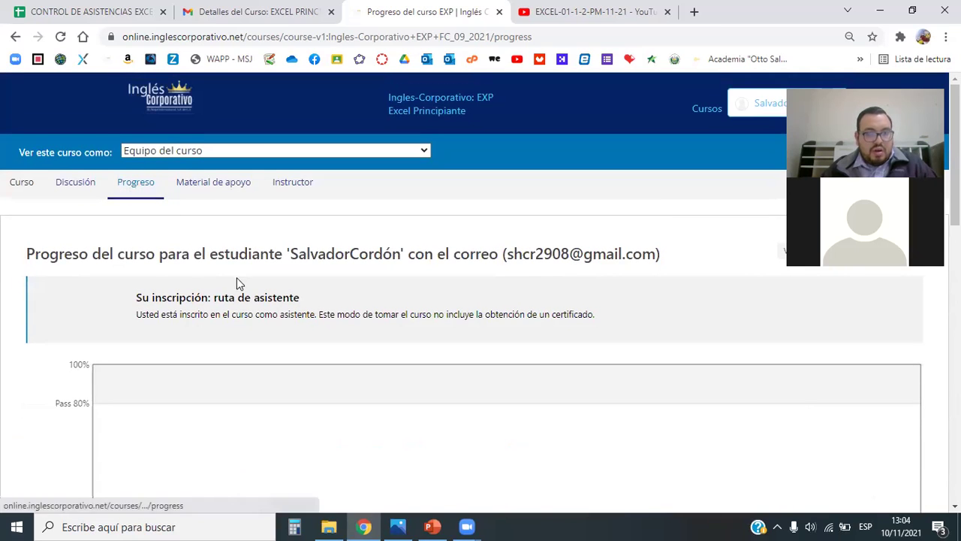
scroll(225, 316, down, 2)
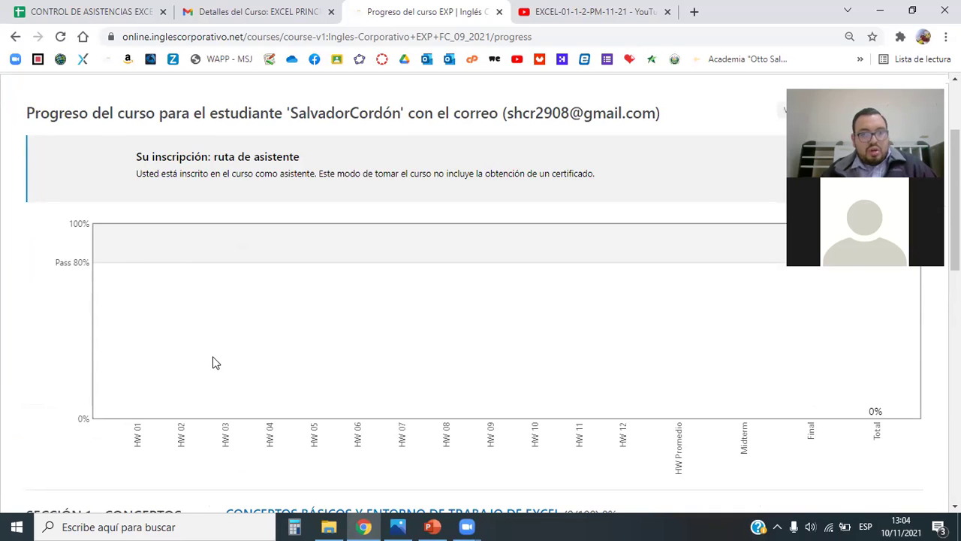
scroll(363, 348, down, 2)
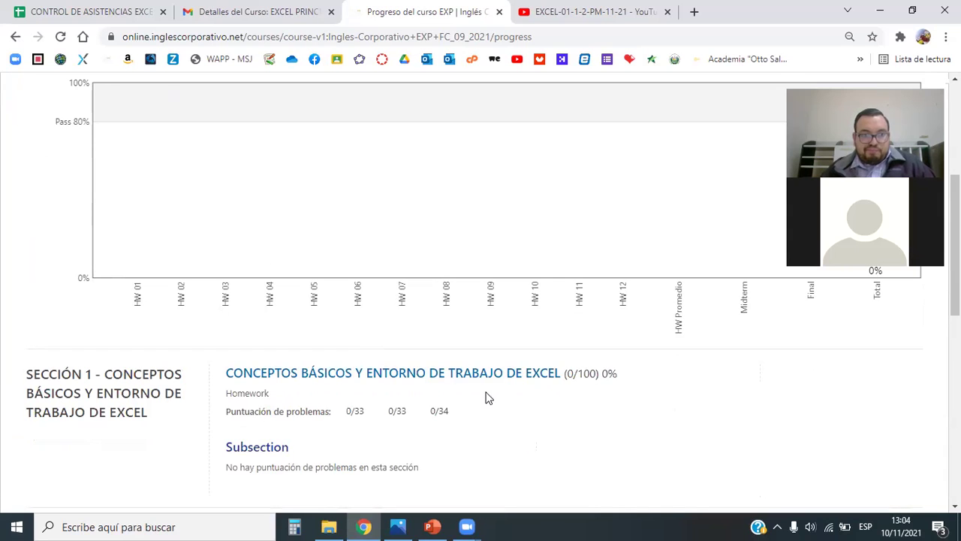
scroll(476, 382, up, 3)
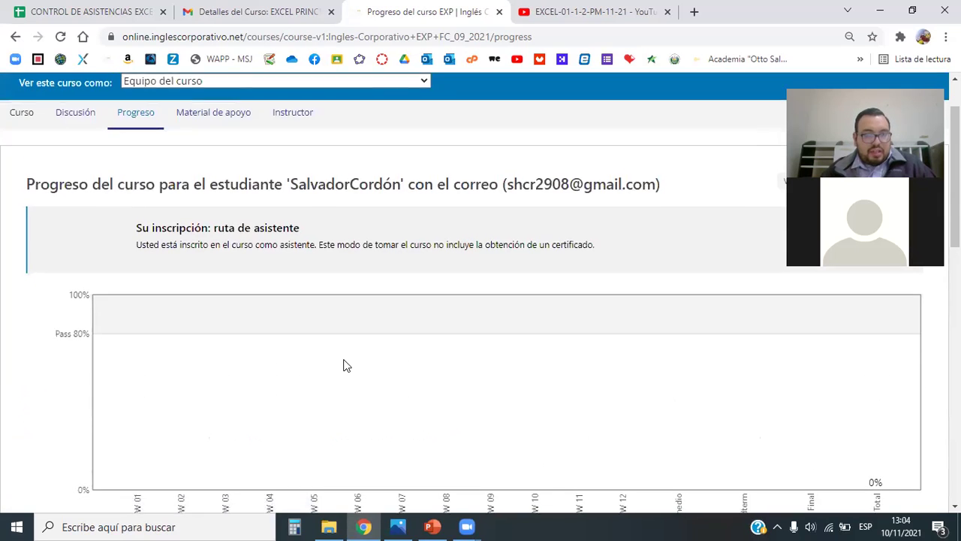
scroll(331, 353, up, 1)
Visit the Discusión forum, return to the Curso outline, and open lesson 1.6 – Objetivo de la lección
click(75, 182)
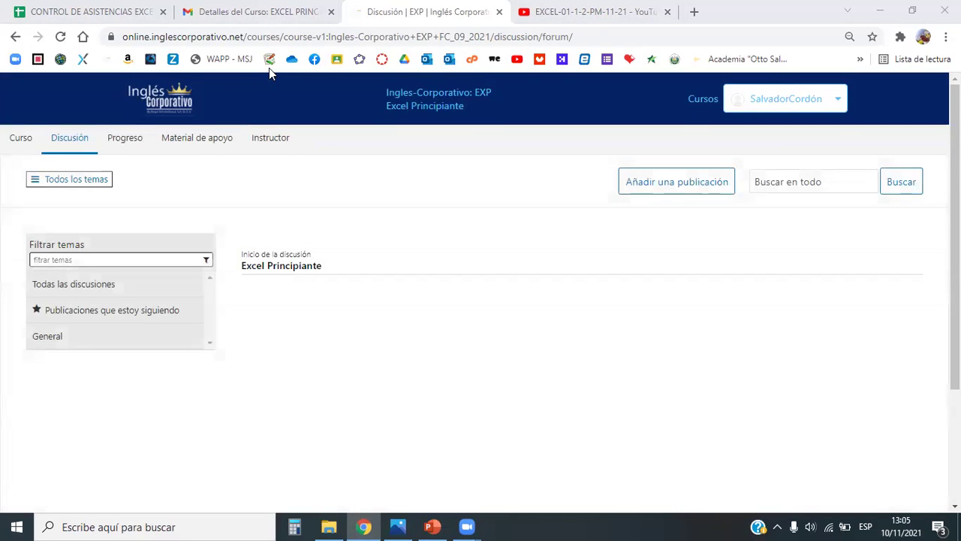
click(21, 141)
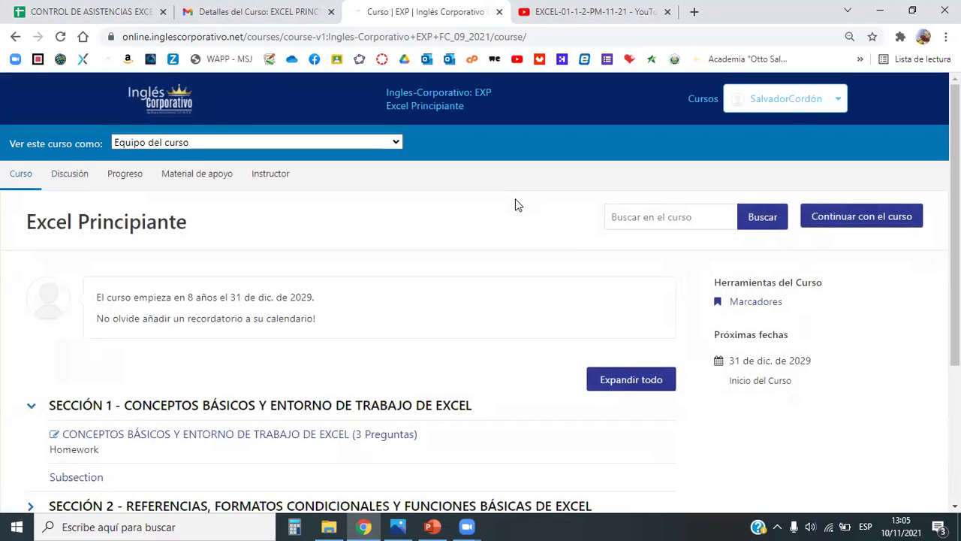
key(XF86AudioRaiseVolume)
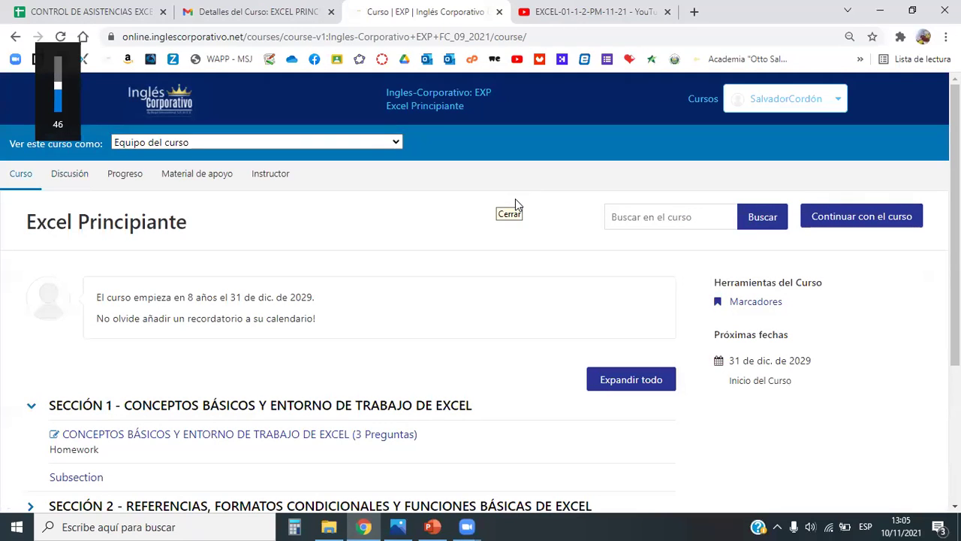
click(122, 437)
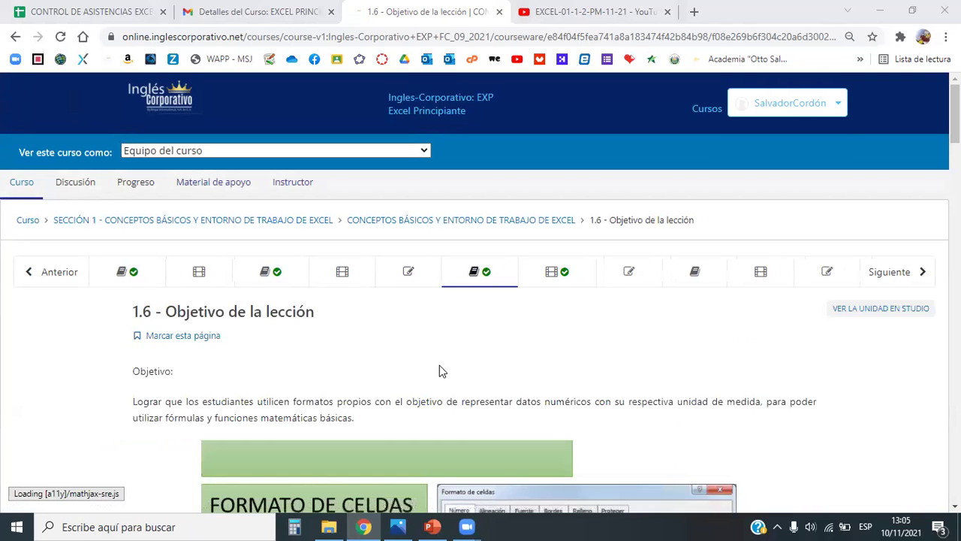
scroll(442, 371, down, 3)
scroll(581, 320, down, 1)
scroll(581, 320, up, 1)
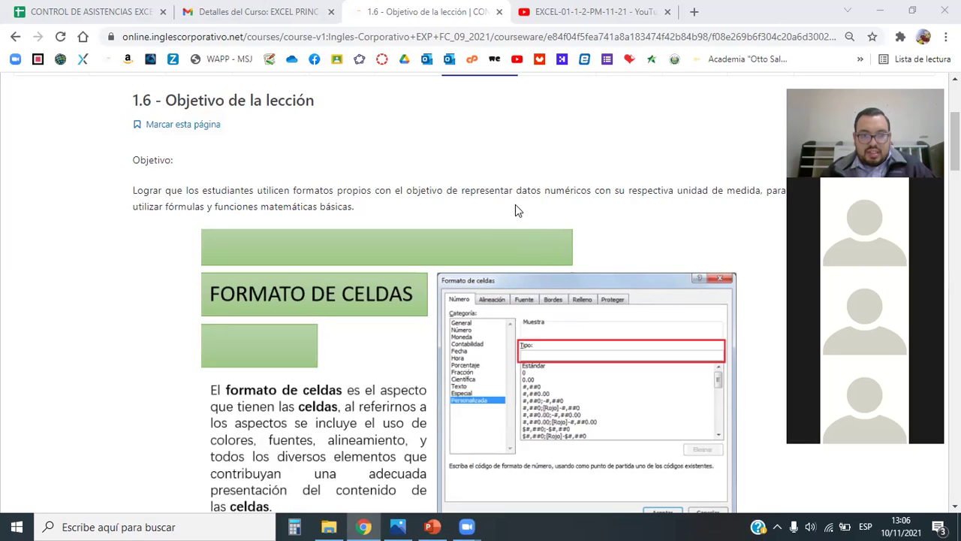
scroll(595, 171, down, 1)
scroll(590, 176, up, 1)
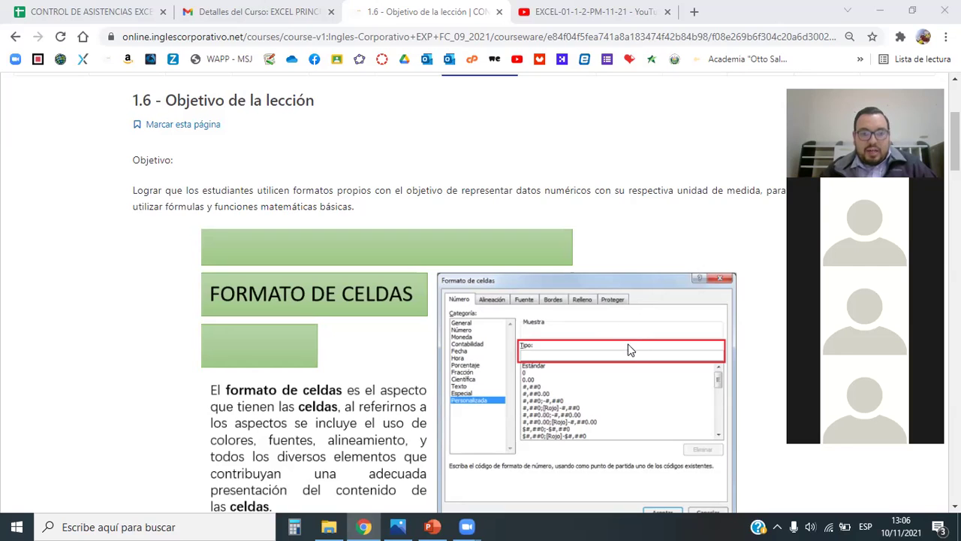
scroll(620, 322, down, 2)
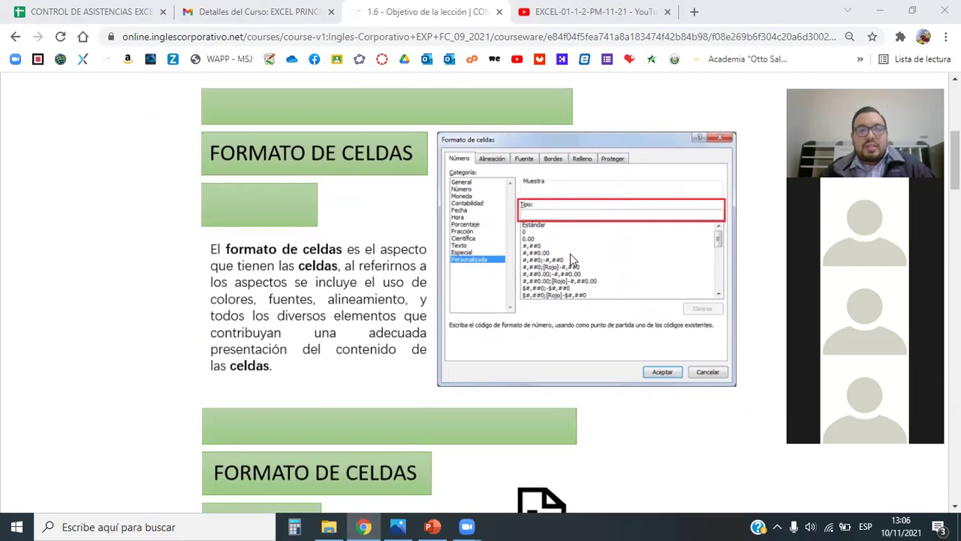
scroll(569, 259, up, 2)
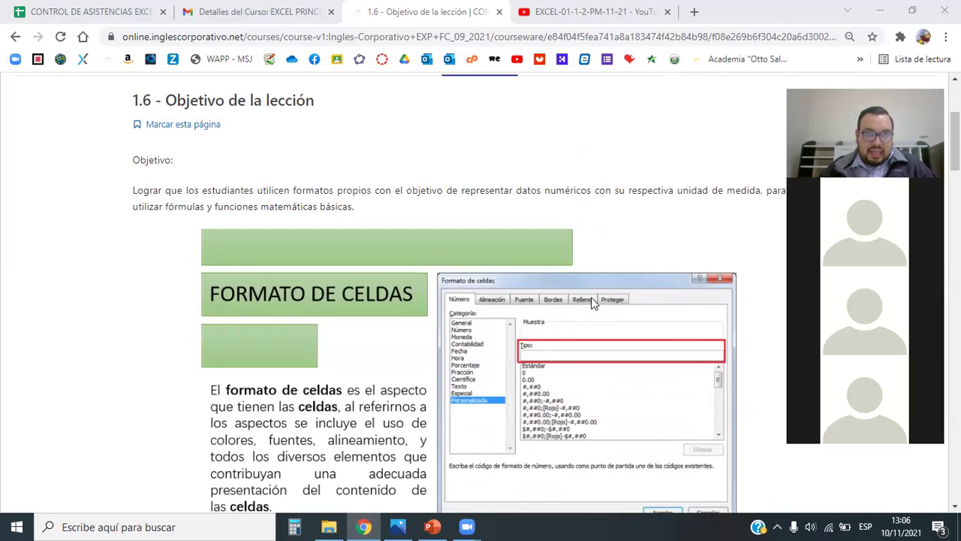
scroll(593, 302, down, 1)
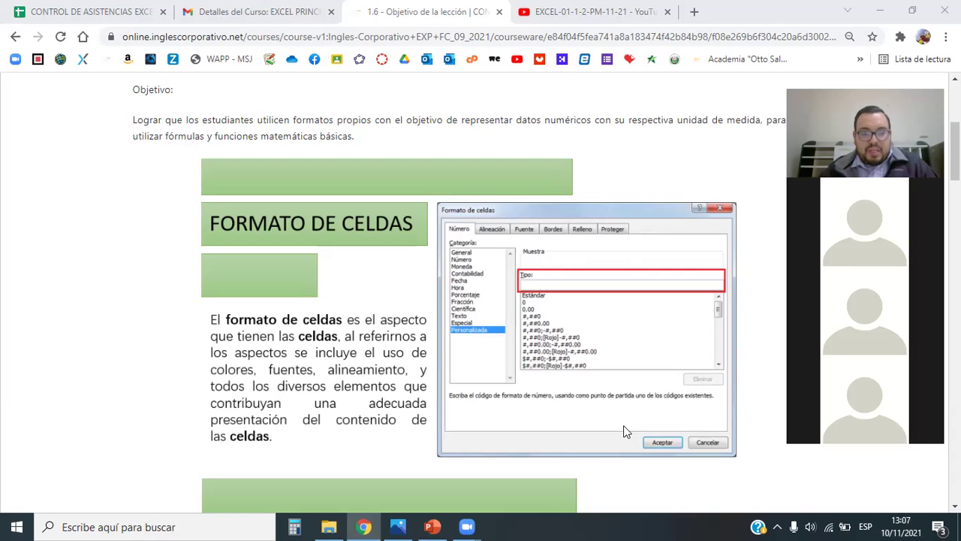
scroll(505, 352, down, 1)
scroll(495, 353, up, 2)
scroll(489, 353, down, 1)
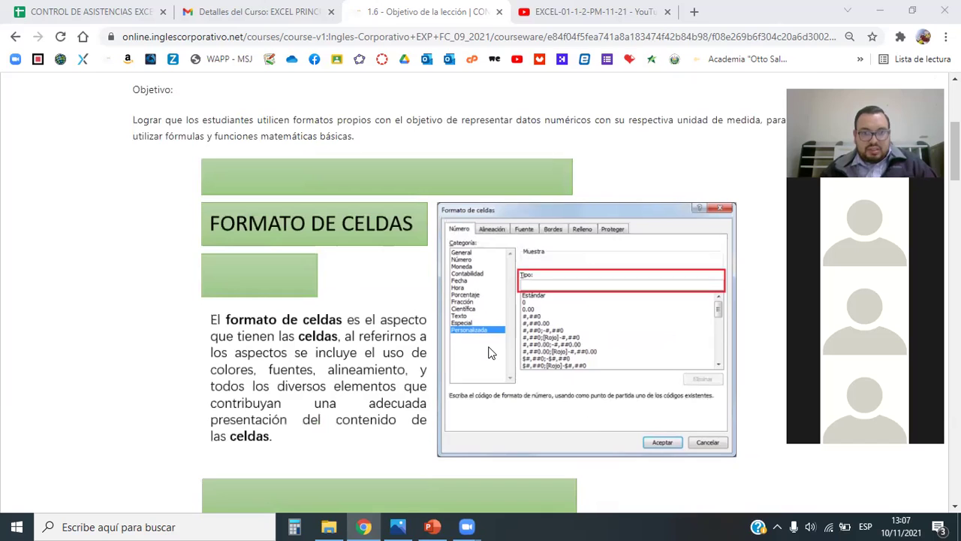
scroll(489, 353, down, 1)
scroll(492, 350, up, 1)
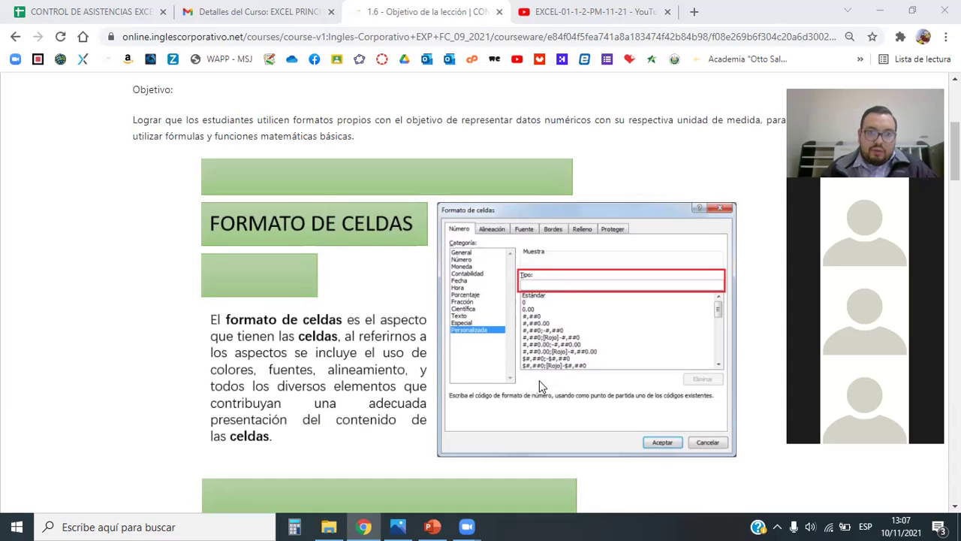
scroll(537, 386, up, 1)
scroll(522, 391, down, 1)
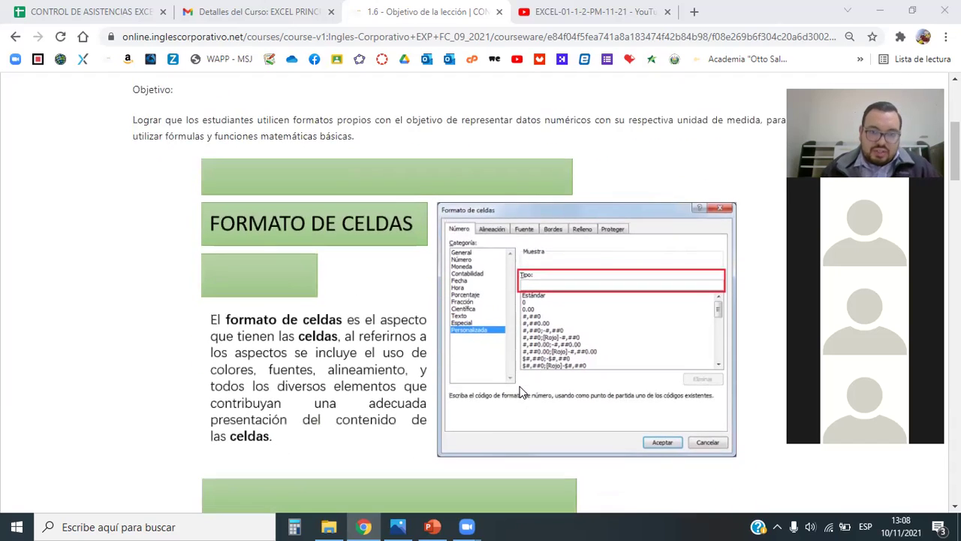
scroll(521, 390, down, 1)
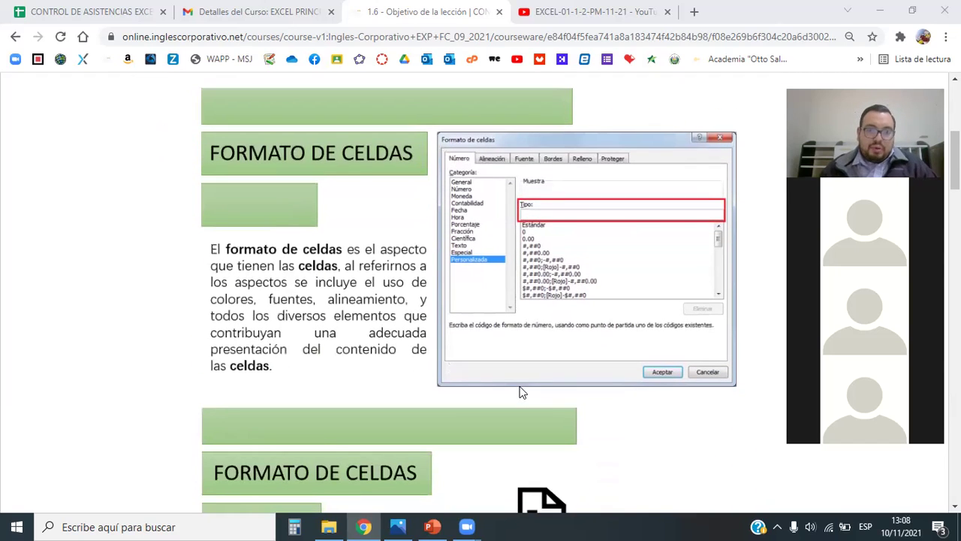
scroll(522, 386, down, 1)
scroll(518, 382, up, 1)
scroll(517, 386, up, 1)
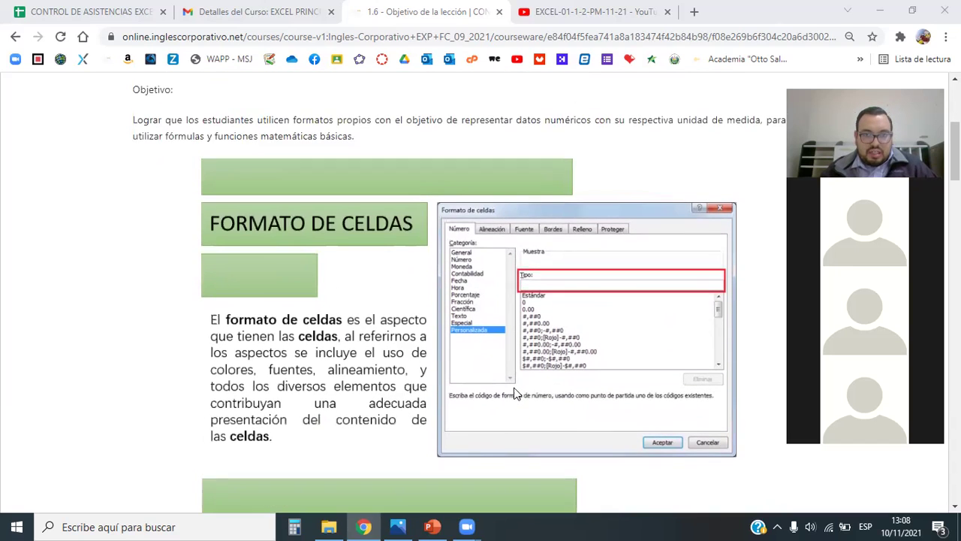
scroll(509, 392, down, 1)
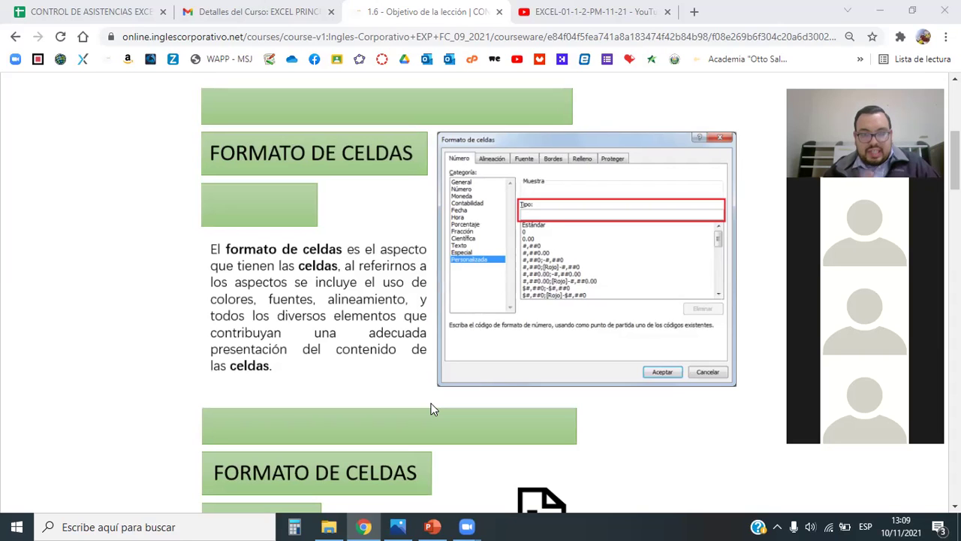
Launch Excel from Windows search and create a new blank workbook
click(183, 526)
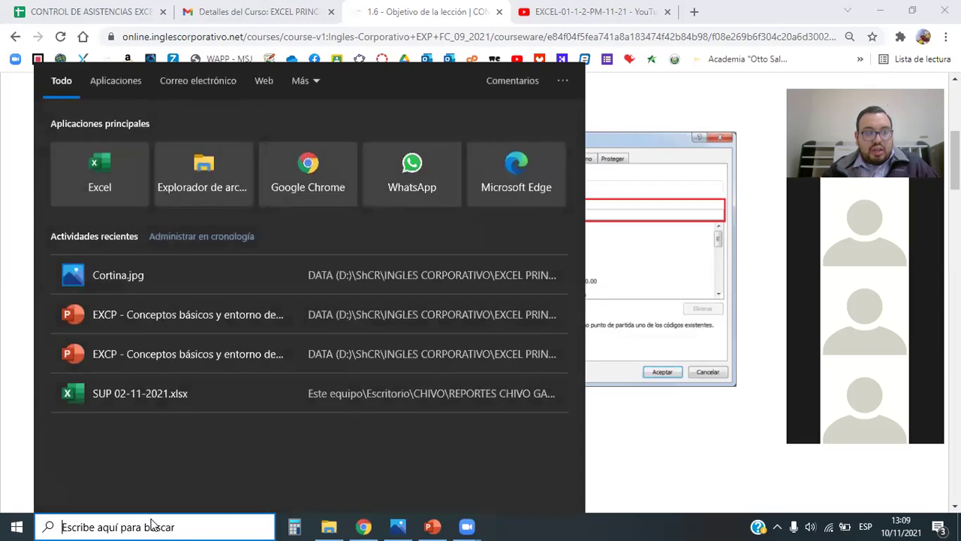
click(100, 190)
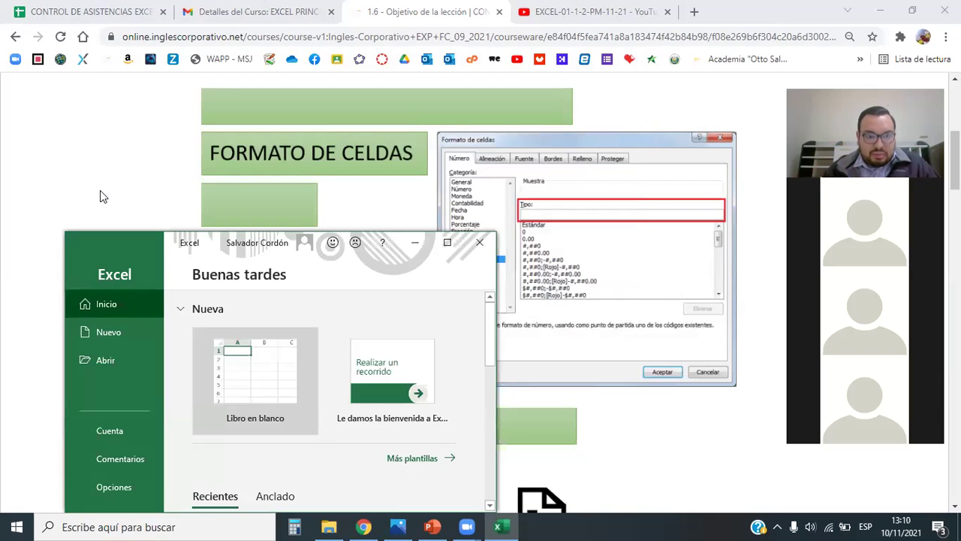
click(450, 243)
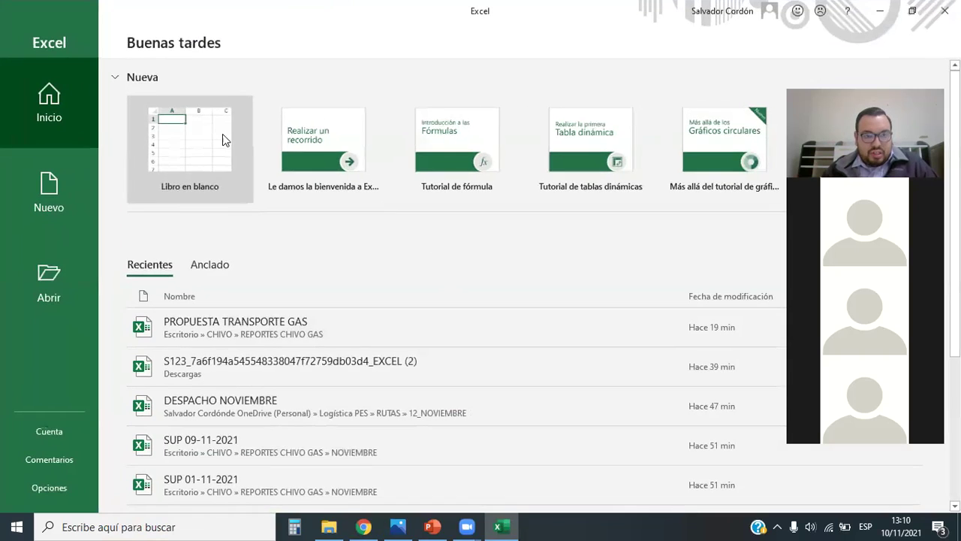
click(222, 134)
Select a few cells on Hoja1, review the course lesson in Chrome, then return to Libro1
click(290, 238)
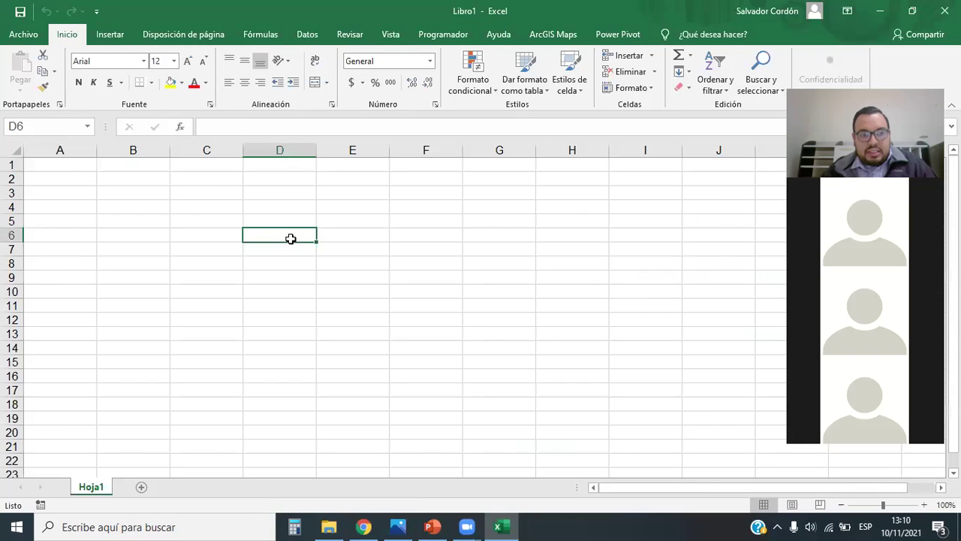
click(214, 200)
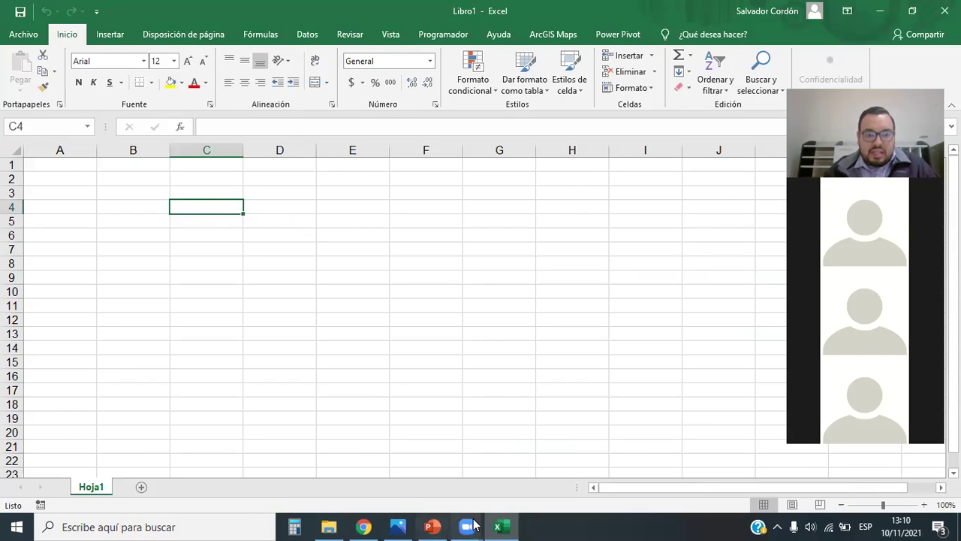
click(363, 527)
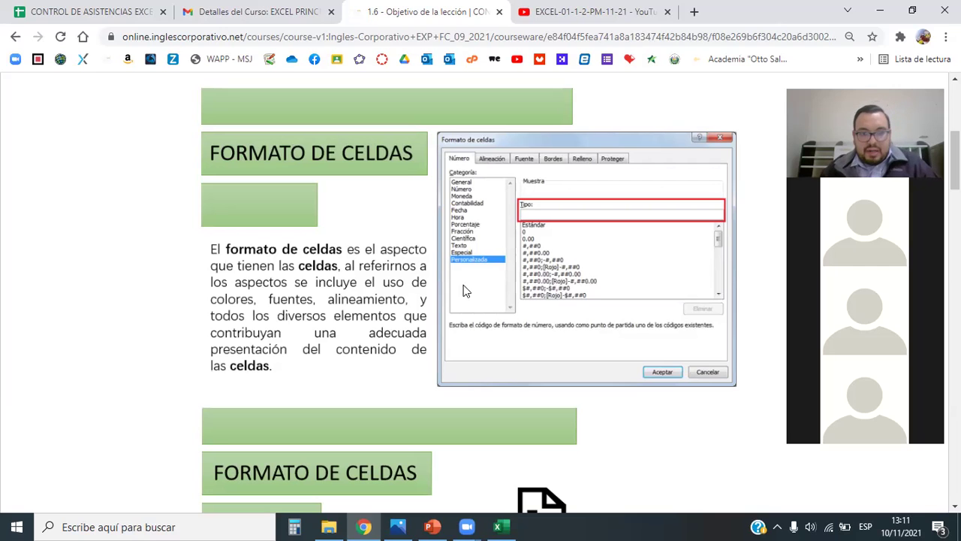
click(498, 526)
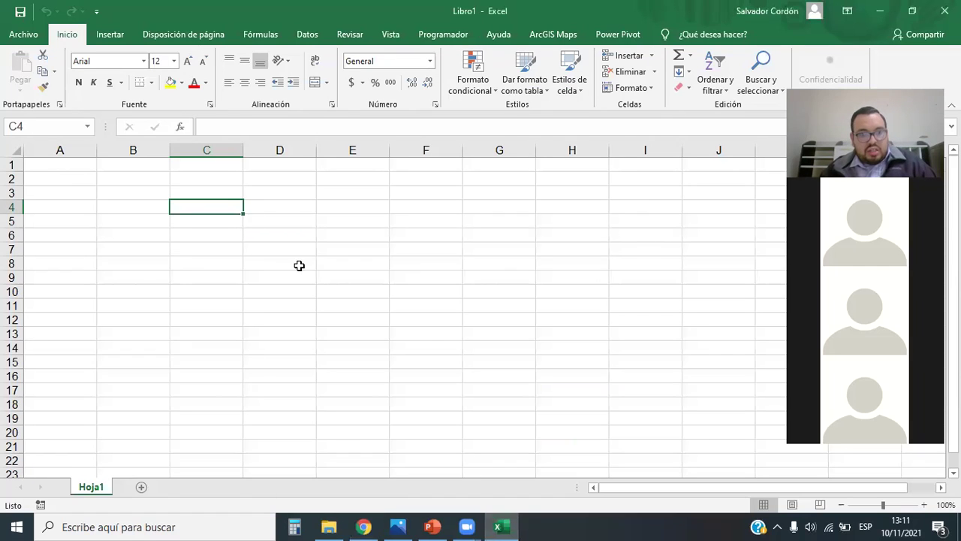
Type the headers DUI in B2 and NIT in C2
click(150, 178)
click(145, 192)
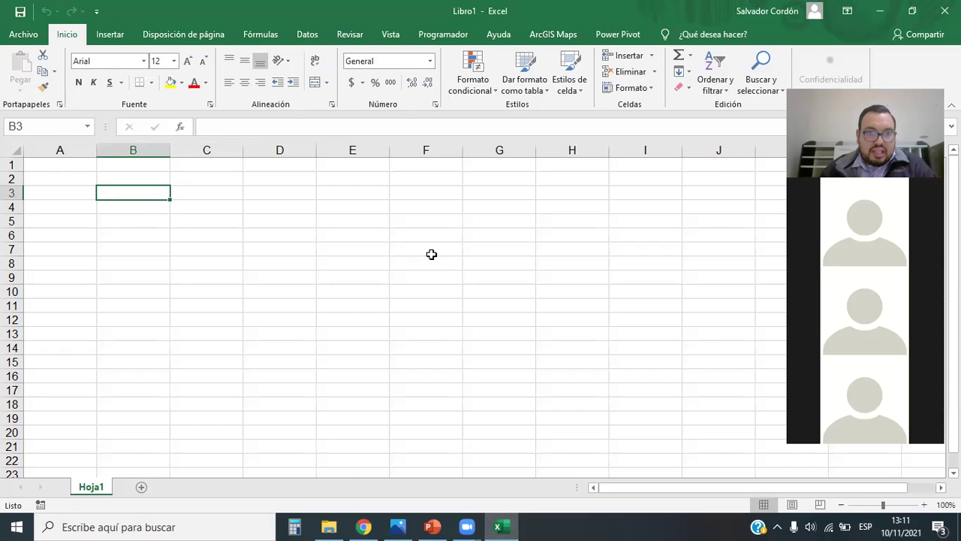
click(143, 180)
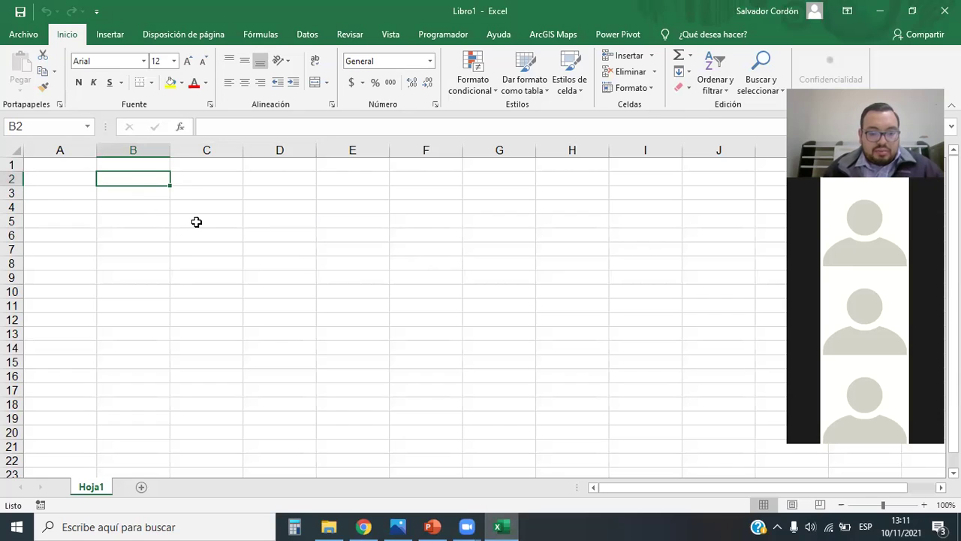
text(DUI)
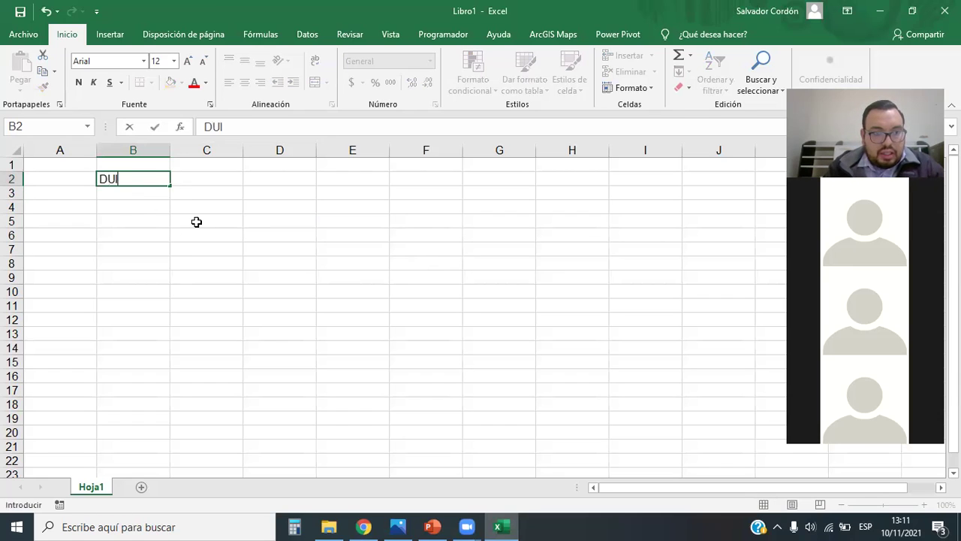
key(Tab)
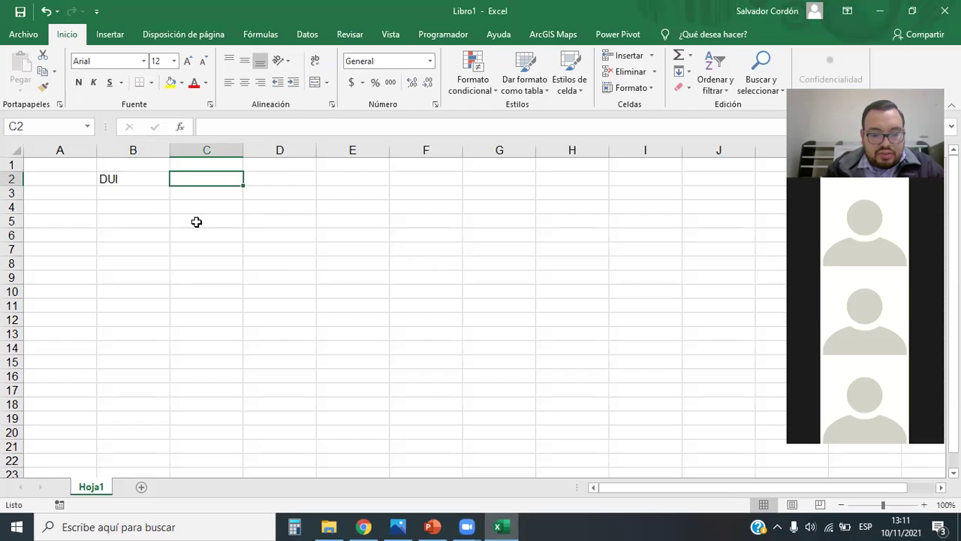
text(NIT)
key(Tab)
key(Left)
key(Left)
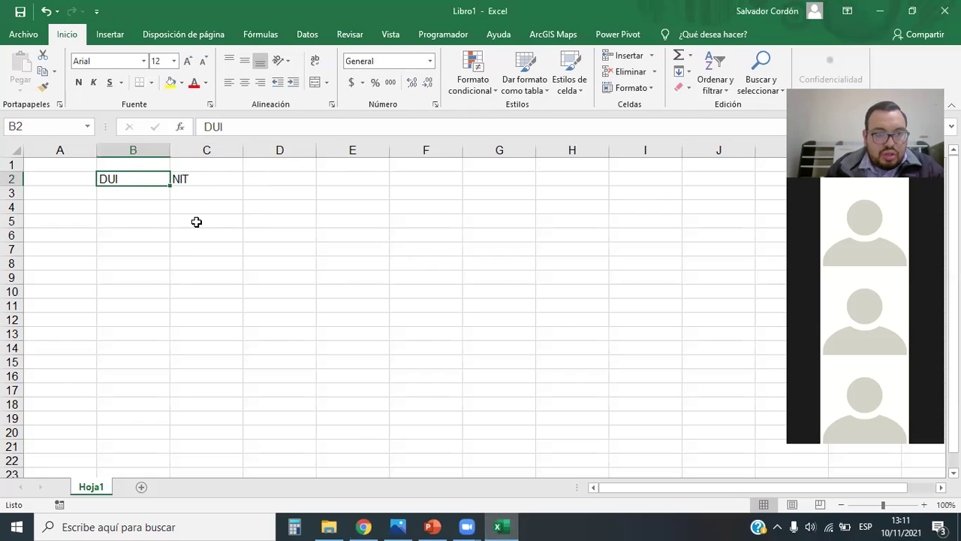
key(Right)
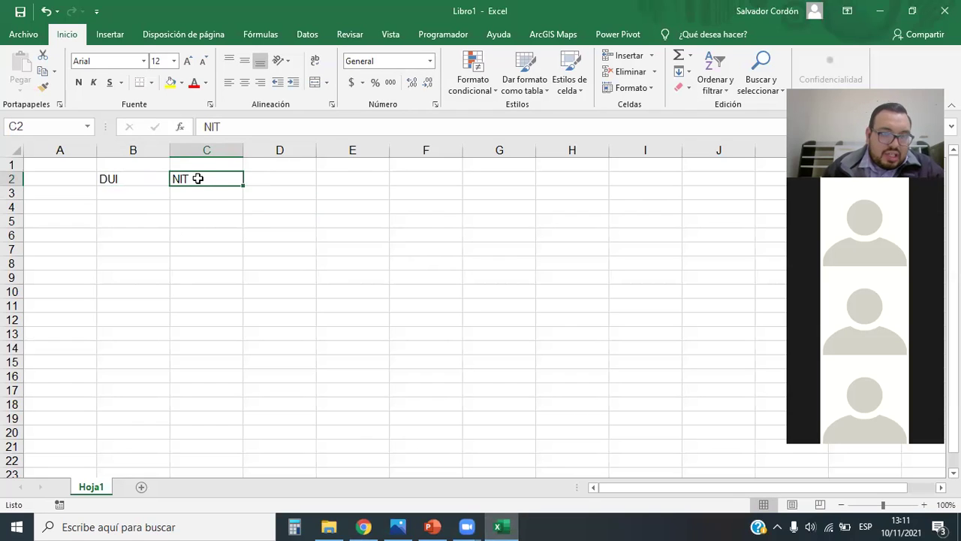
Widen column B slightly and centre the DUI and NIT headers in B2:C2
drag(133, 178, 202, 179)
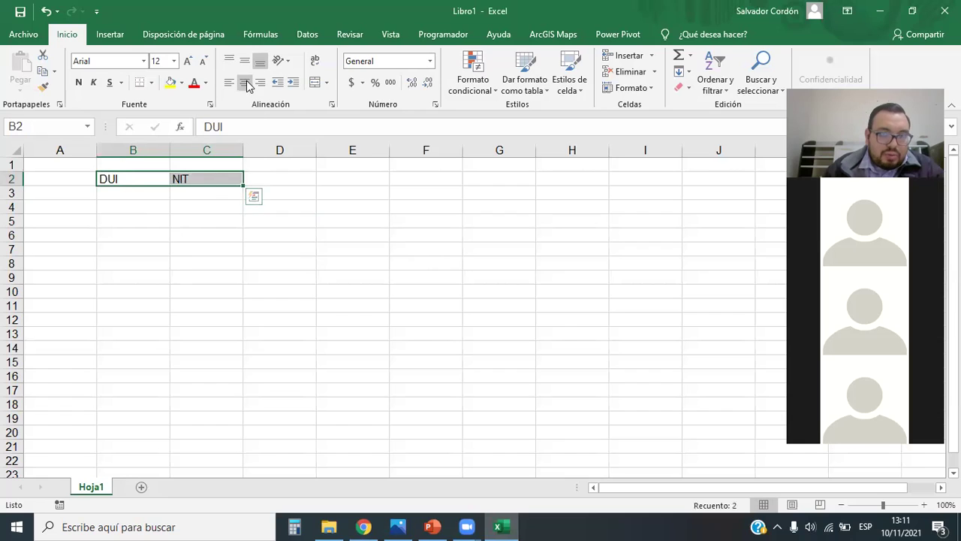
click(262, 271)
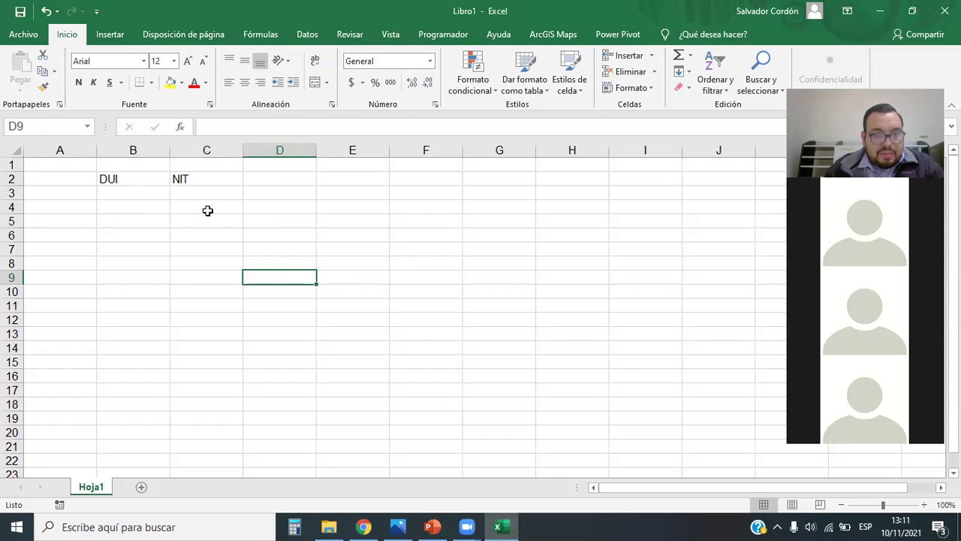
drag(137, 179, 215, 367)
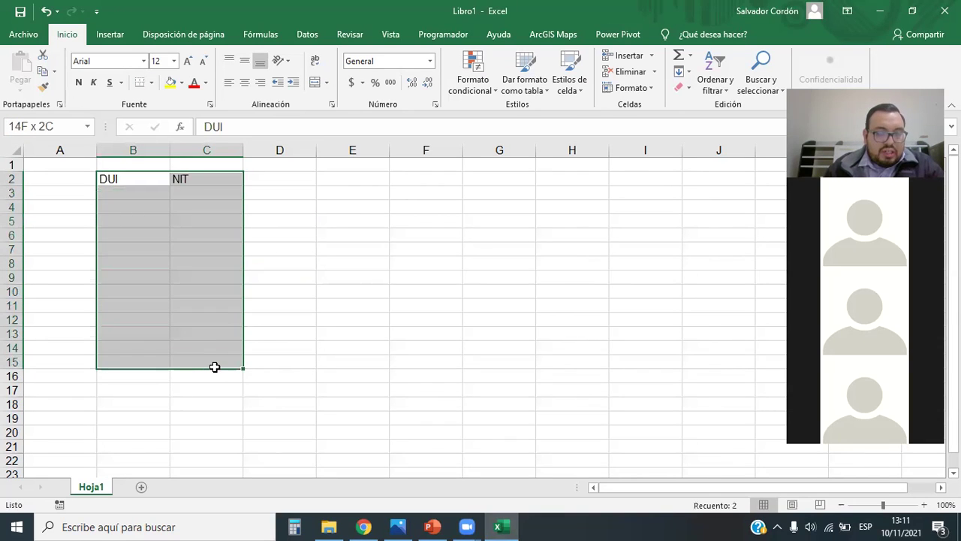
drag(215, 367, 218, 365)
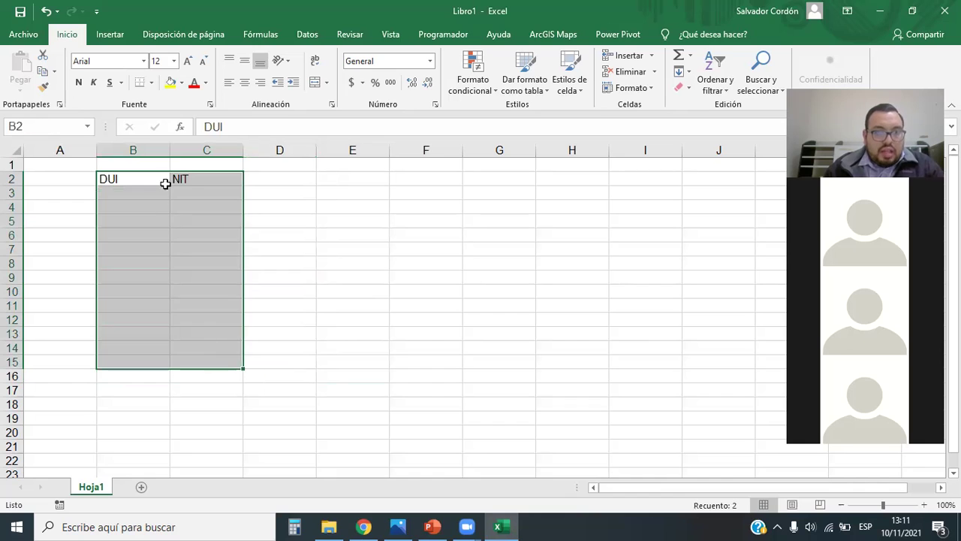
drag(171, 150, 180, 150)
click(219, 210)
drag(147, 178, 206, 180)
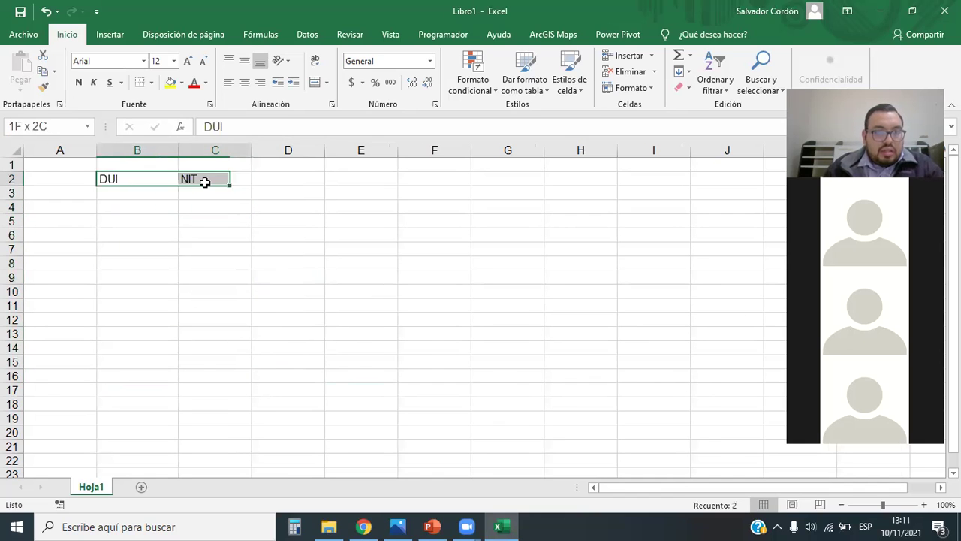
click(245, 81)
click(195, 230)
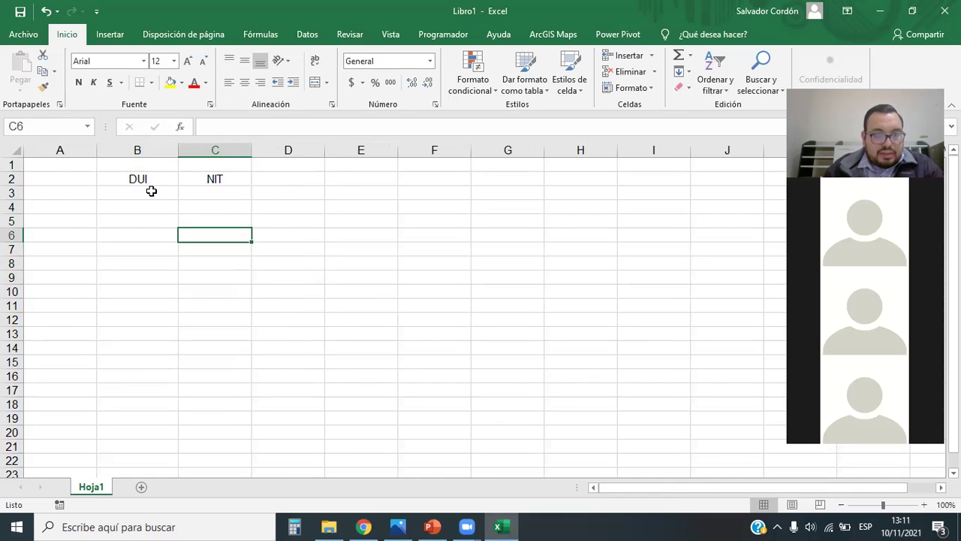
click(136, 191)
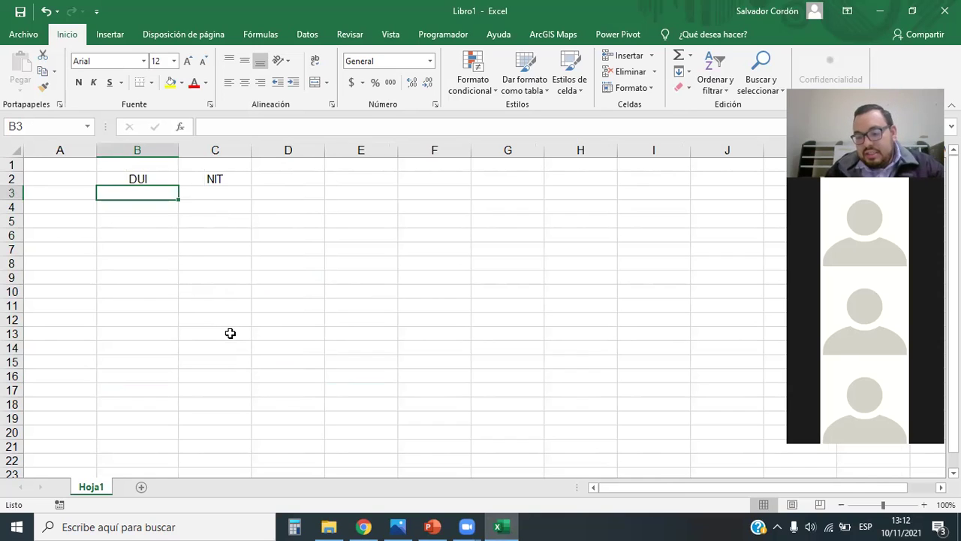
key(Return)
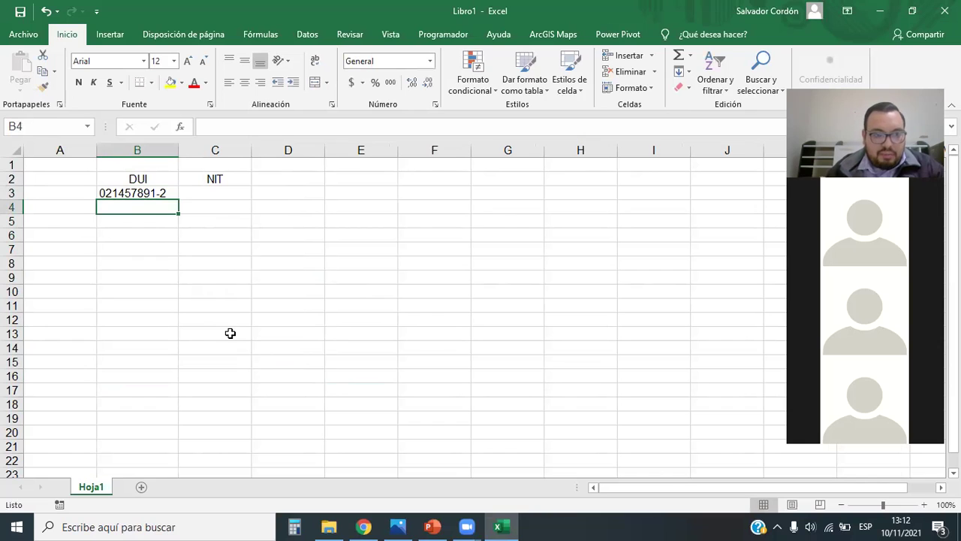
double_click(156, 193)
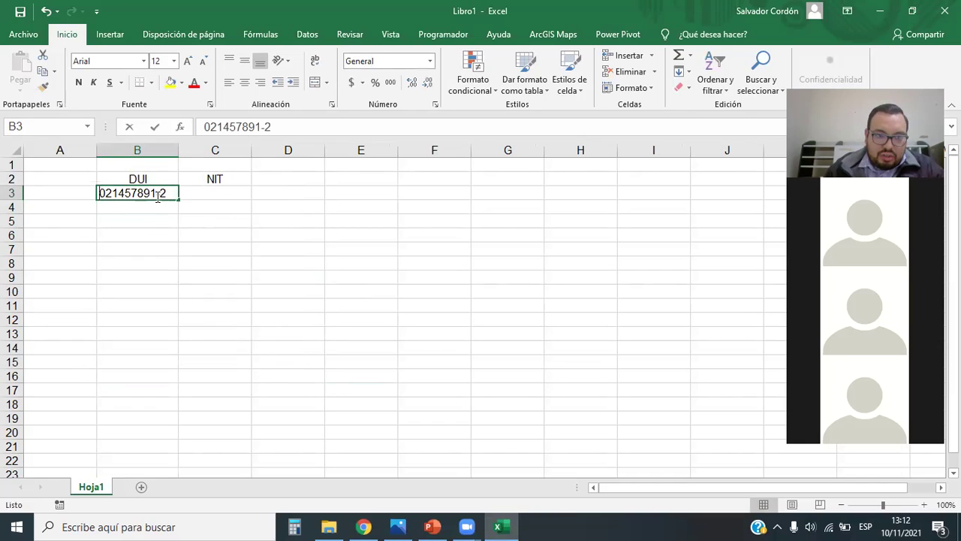
click(171, 268)
double_click(155, 193)
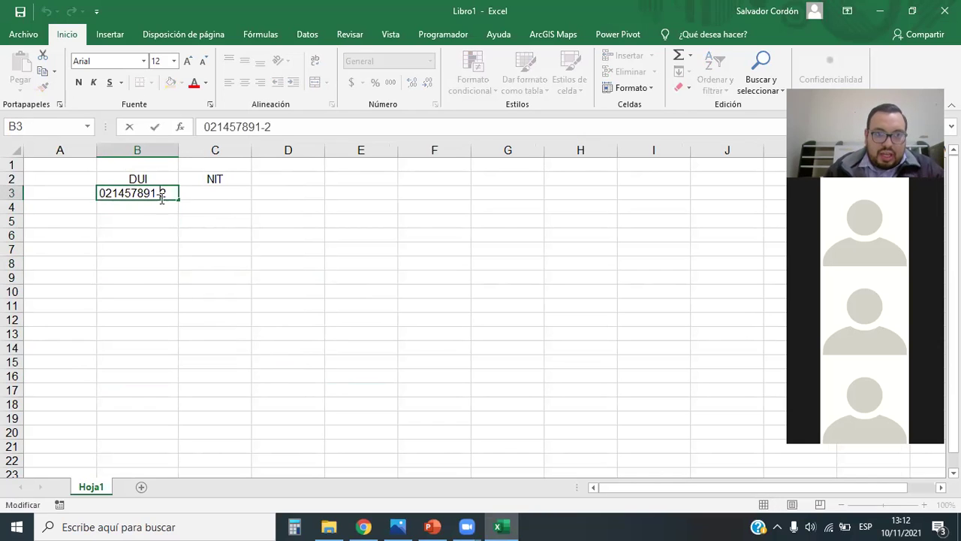
click(154, 237)
click(156, 193)
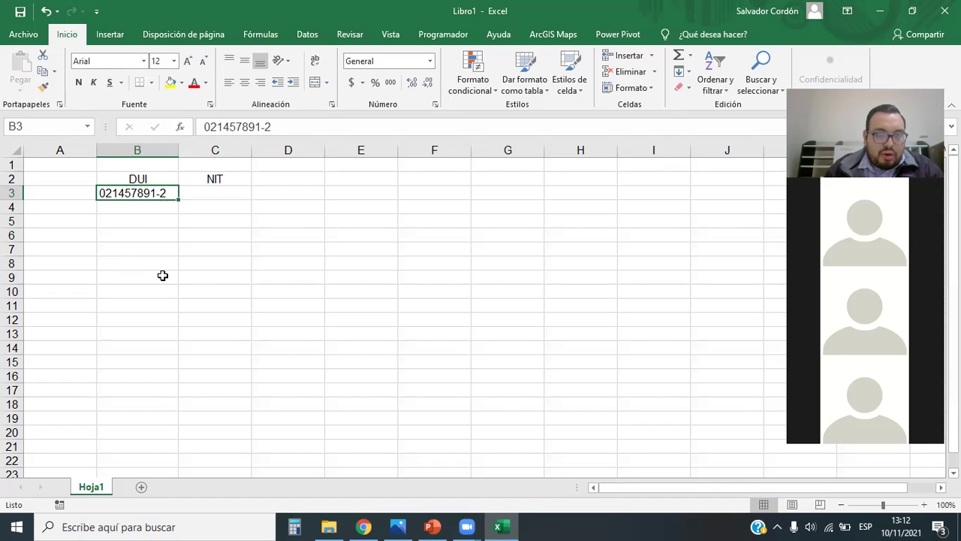
click(159, 210)
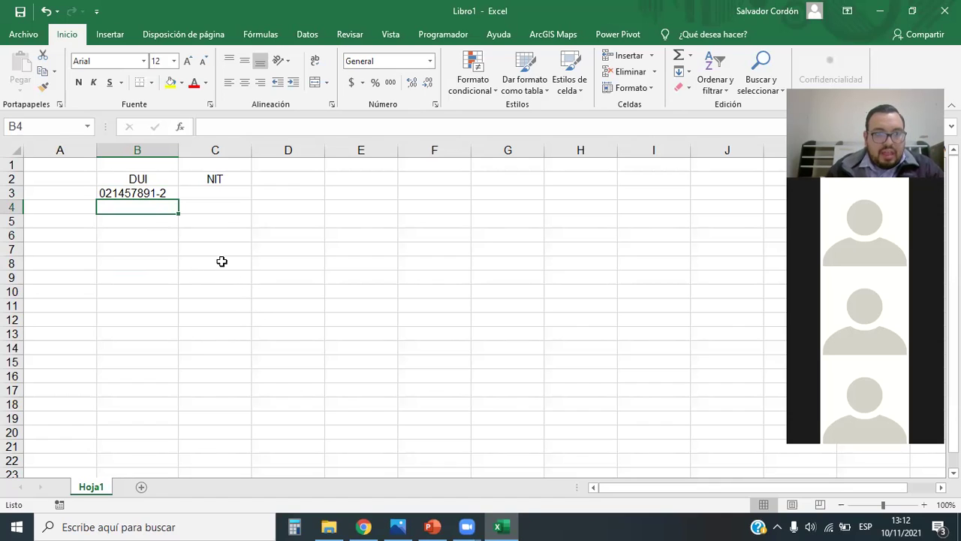
Select D2 and start typing a new header, erasing the stray characters
click(288, 184)
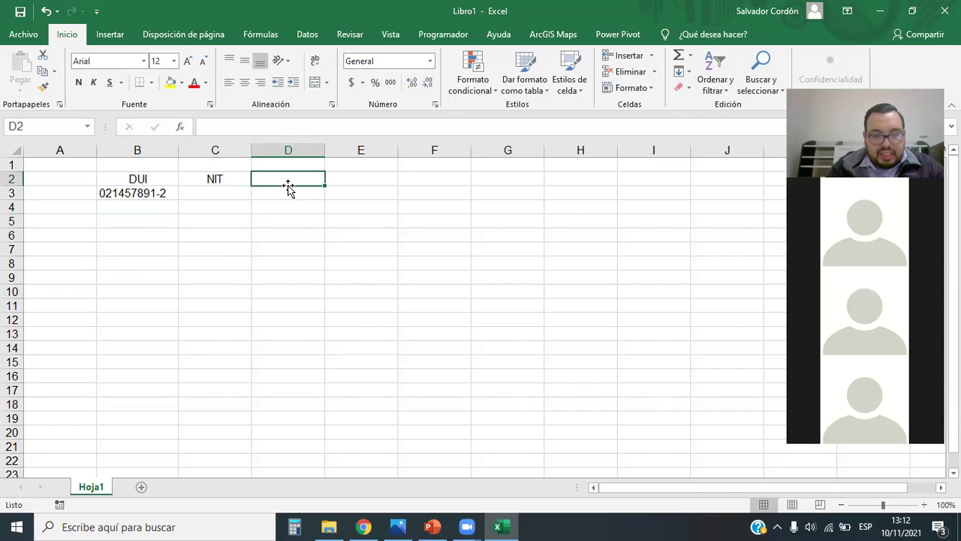
text(Te)
key(BackSpace)
key(BackSpace)
Type FACTURA into D2, correcting the typo, then select D3 below it
text(FAC)
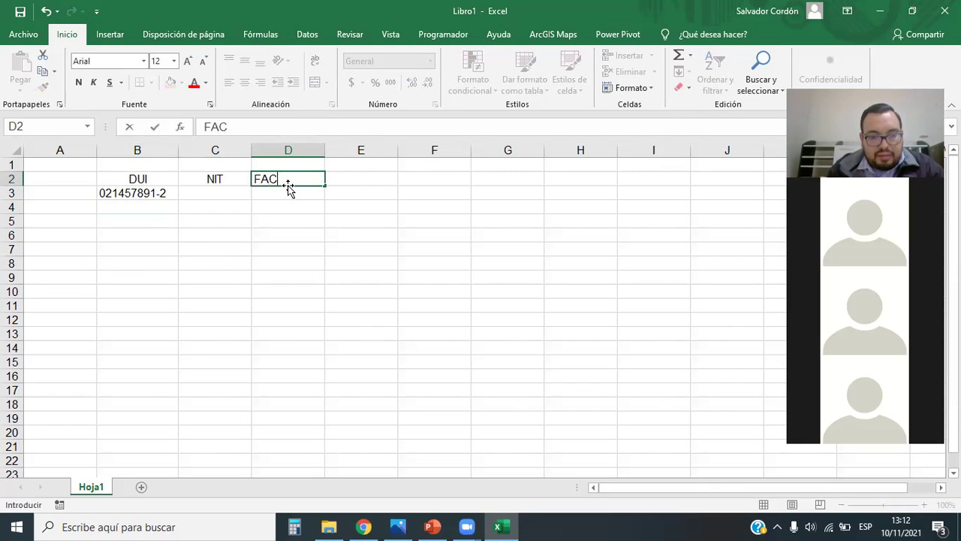
text(TI)
key(BackSpace)
text(URA)
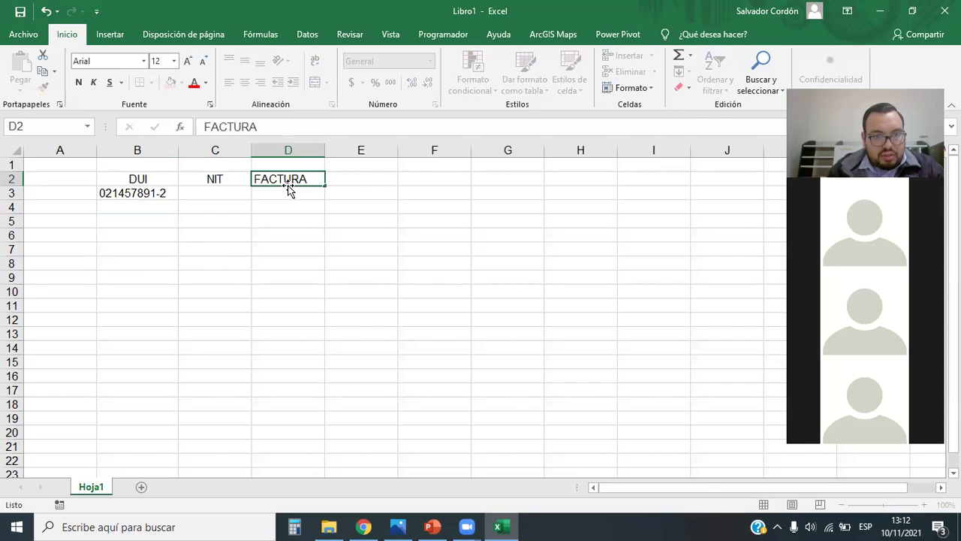
key(Return)
click(278, 234)
click(264, 193)
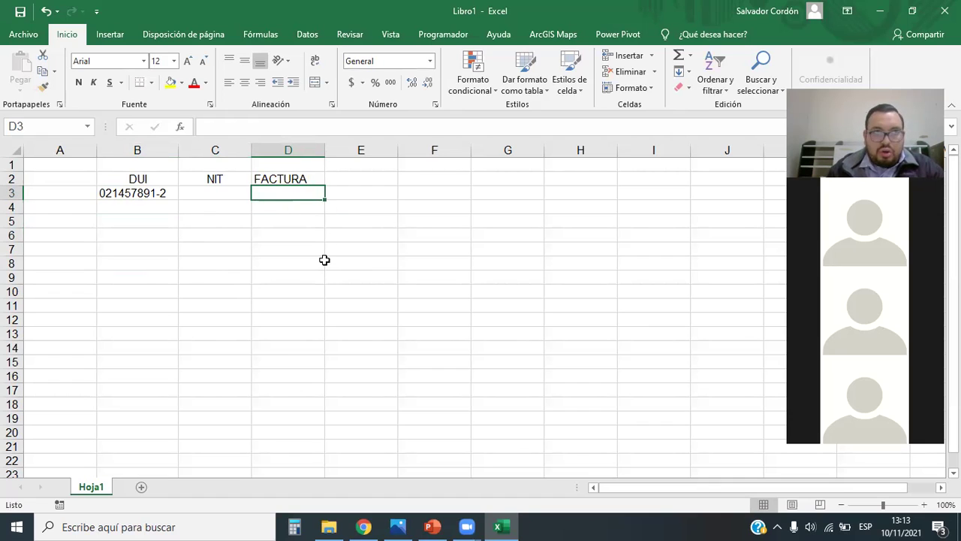
Enter 00532 in D3 and inspect it, finding Excel stores it as 532
text(00532)
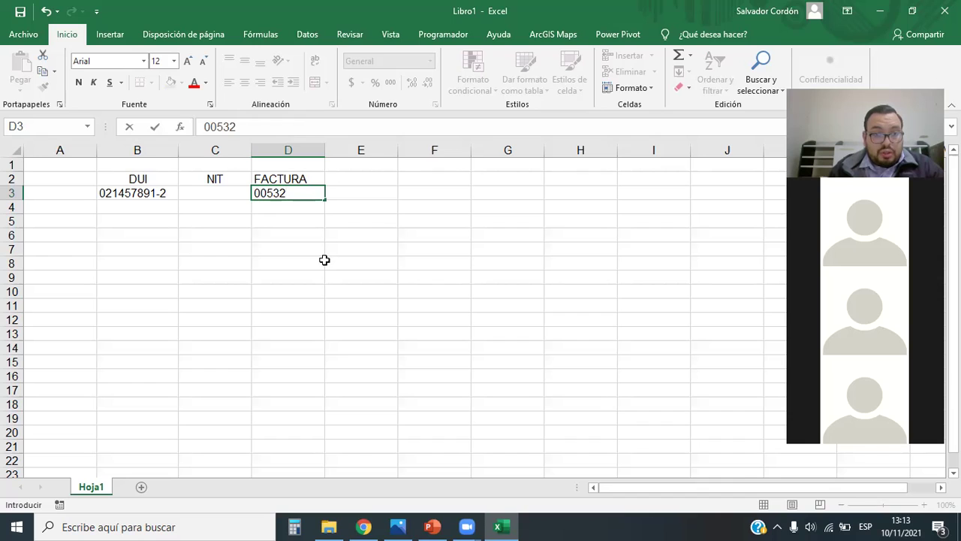
key(Return)
click(326, 260)
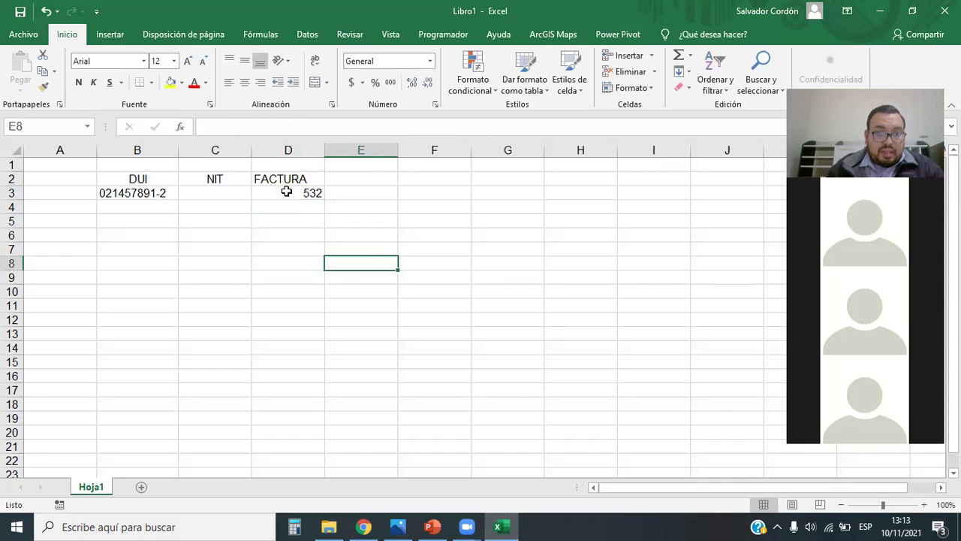
click(287, 192)
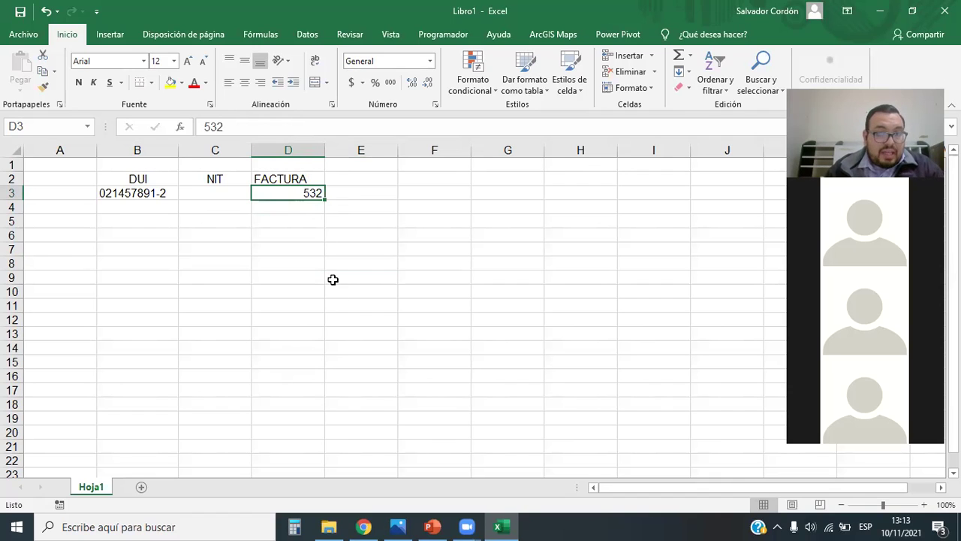
double_click(305, 192)
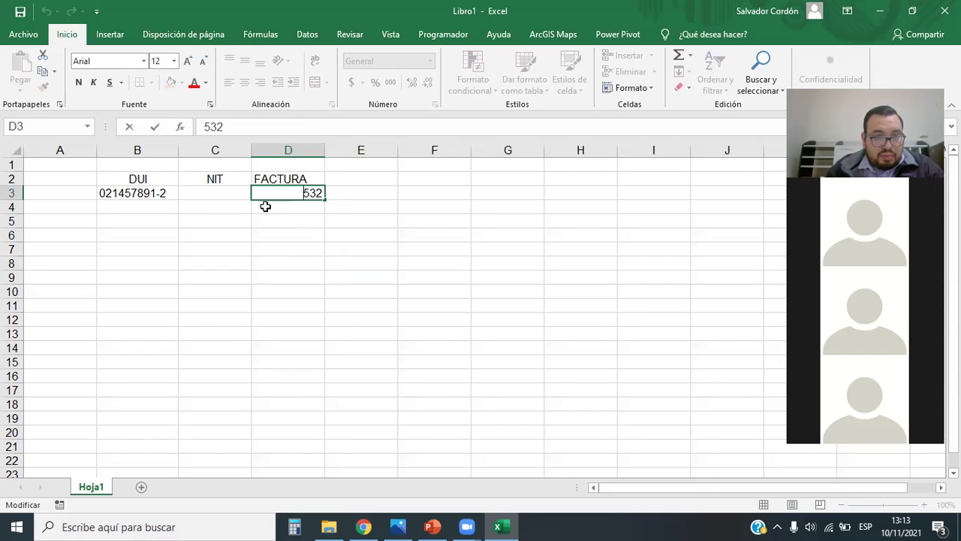
click(146, 197)
click(167, 206)
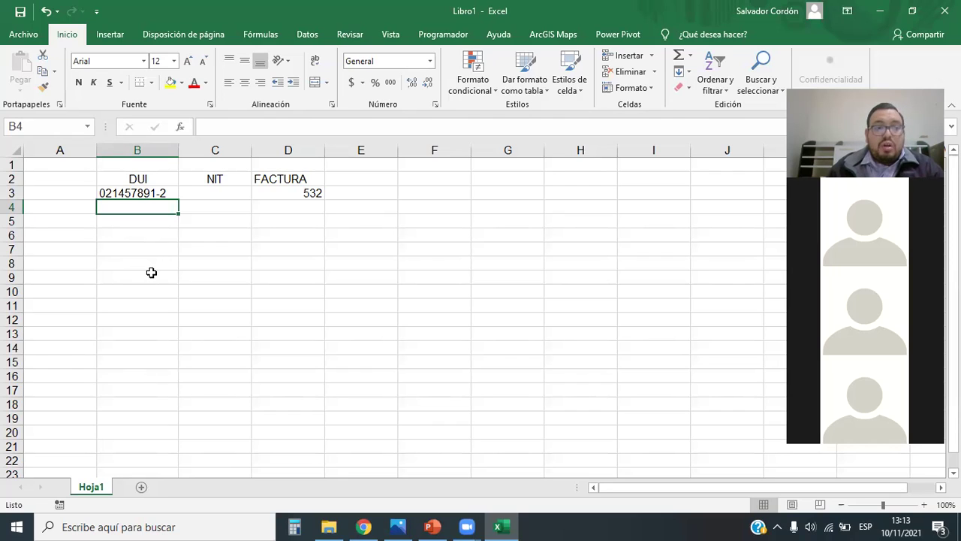
key(BackSpace)
key(BackSpace)
key(BackSpace)
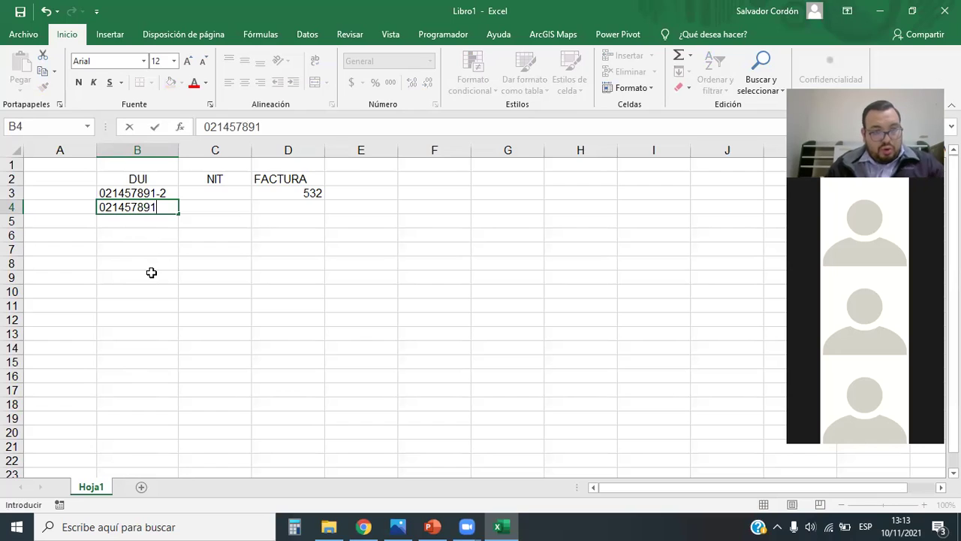
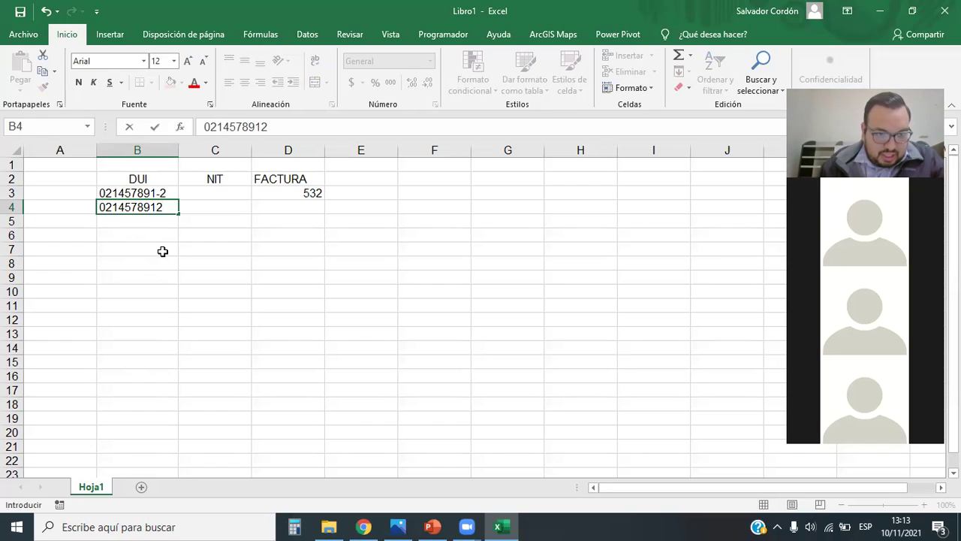
key(Return)
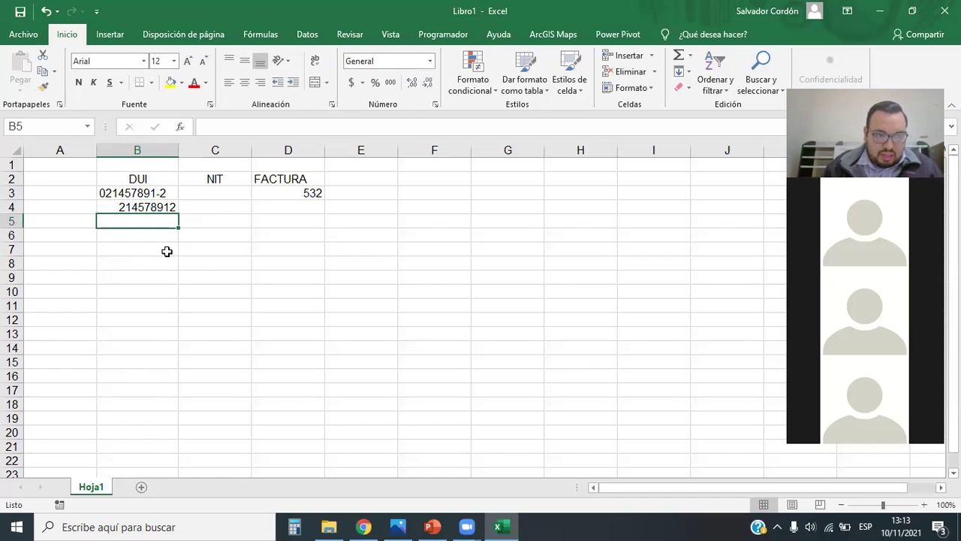
click(134, 207)
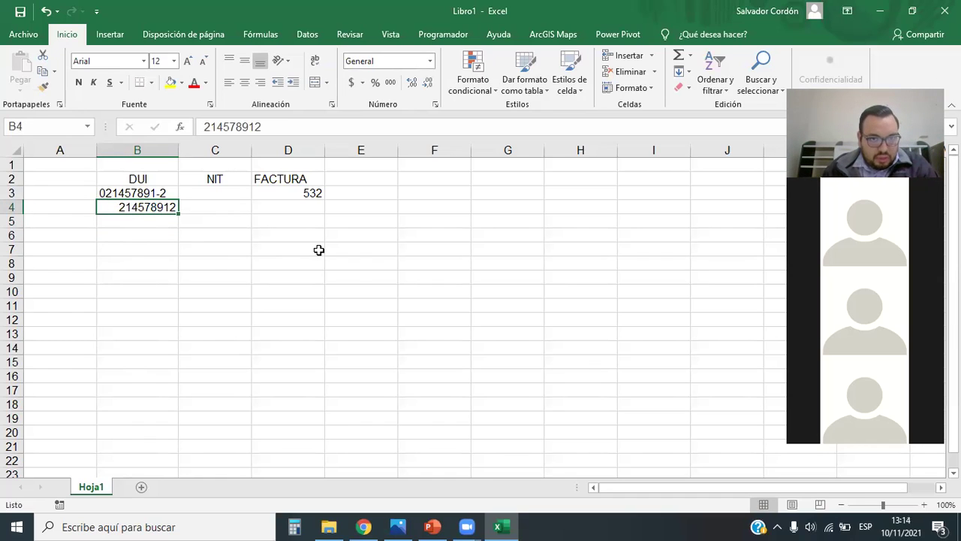
click(406, 206)
drag(165, 207, 308, 207)
click(297, 192)
click(292, 221)
click(118, 208)
click(279, 218)
click(308, 184)
click(309, 191)
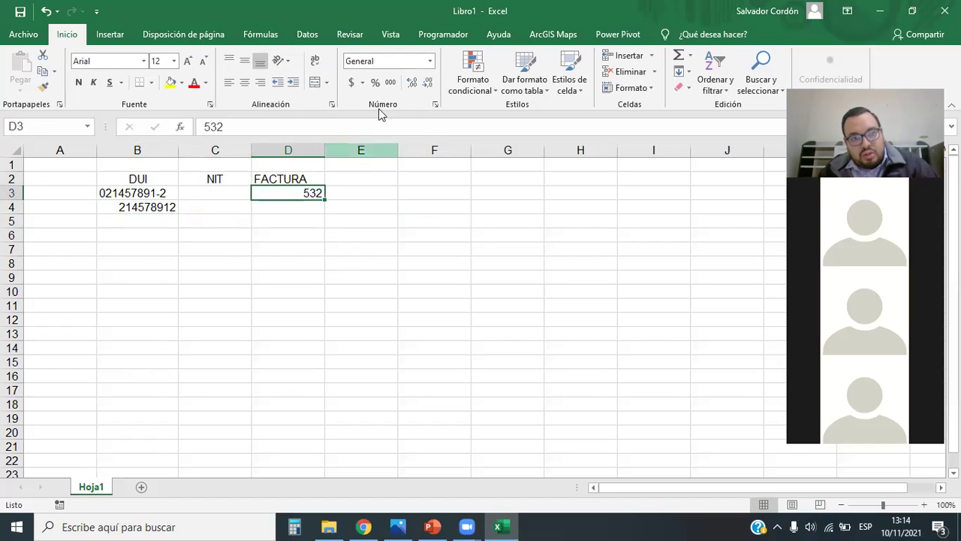
Look over the number format list, keep General, and select cells B4 and D3
click(431, 63)
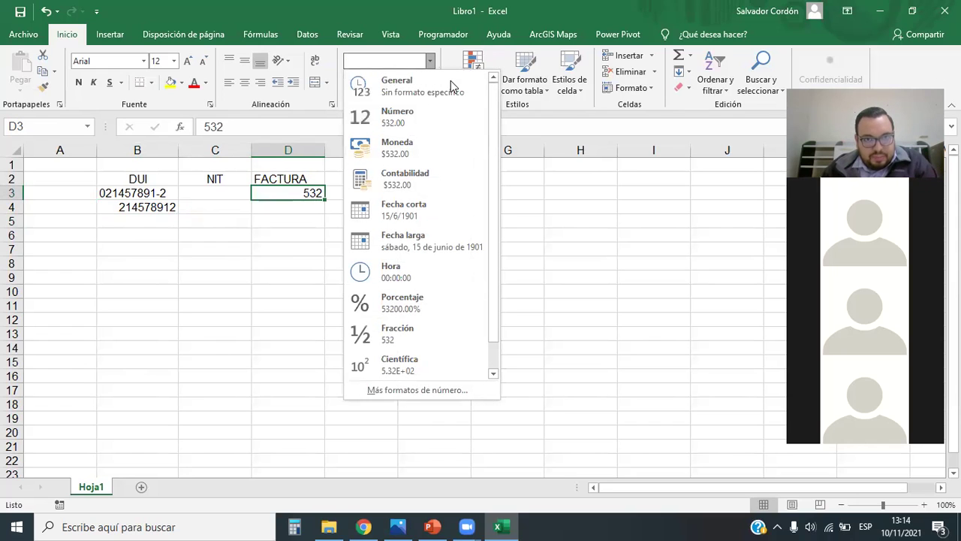
click(451, 80)
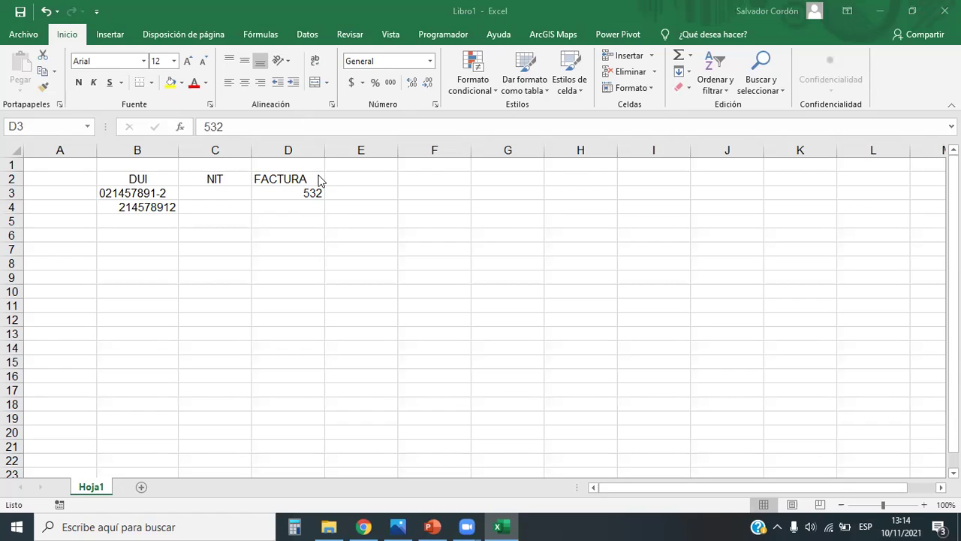
click(146, 208)
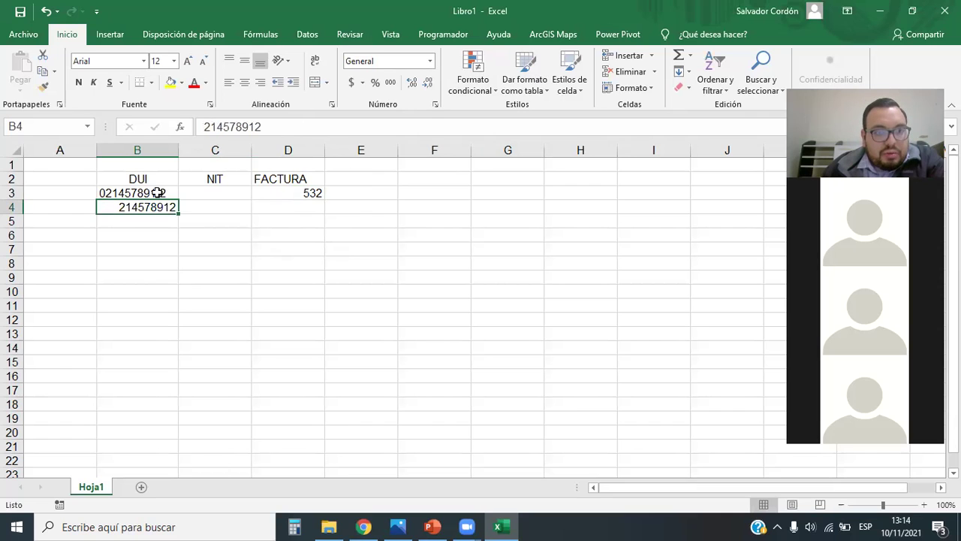
click(297, 190)
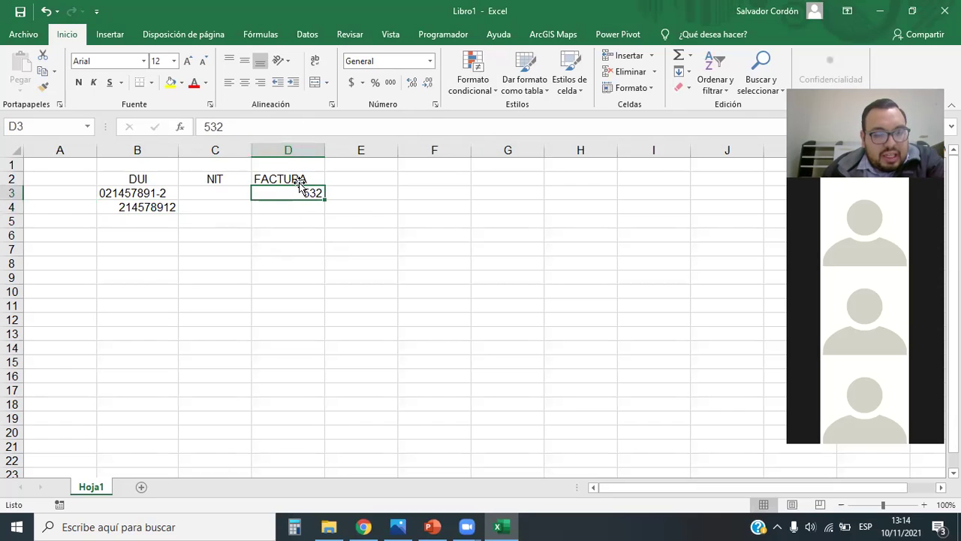
Select the whole FACTURA column D and open Más formatos de número
click(302, 149)
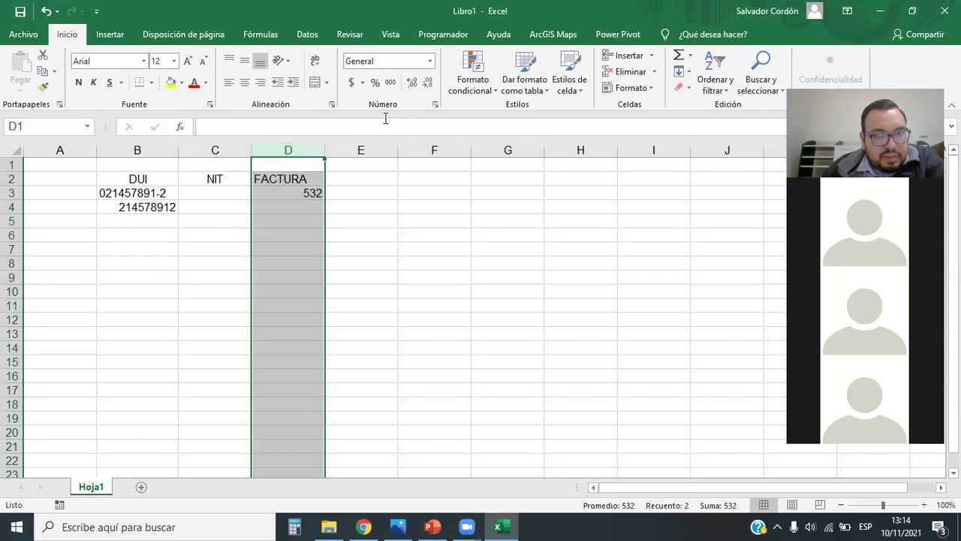
click(431, 61)
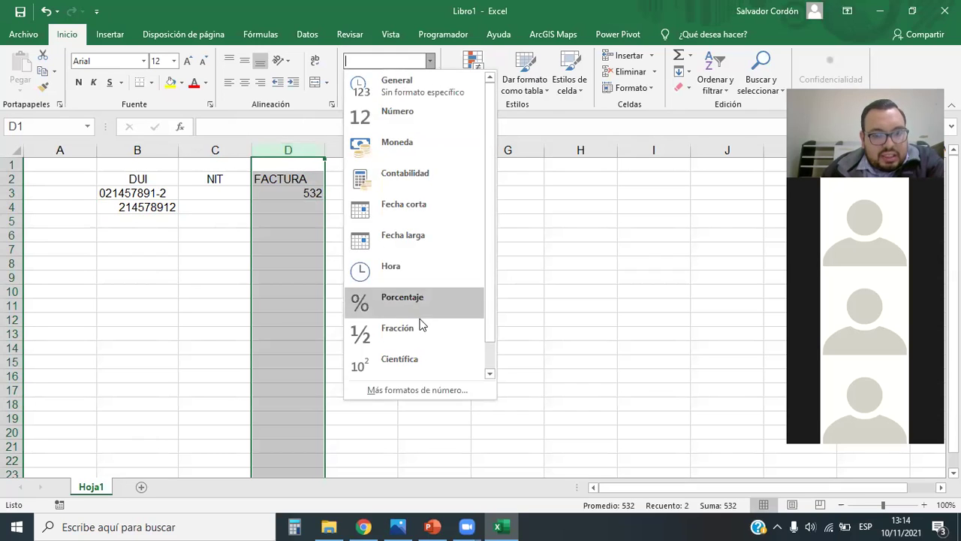
click(428, 393)
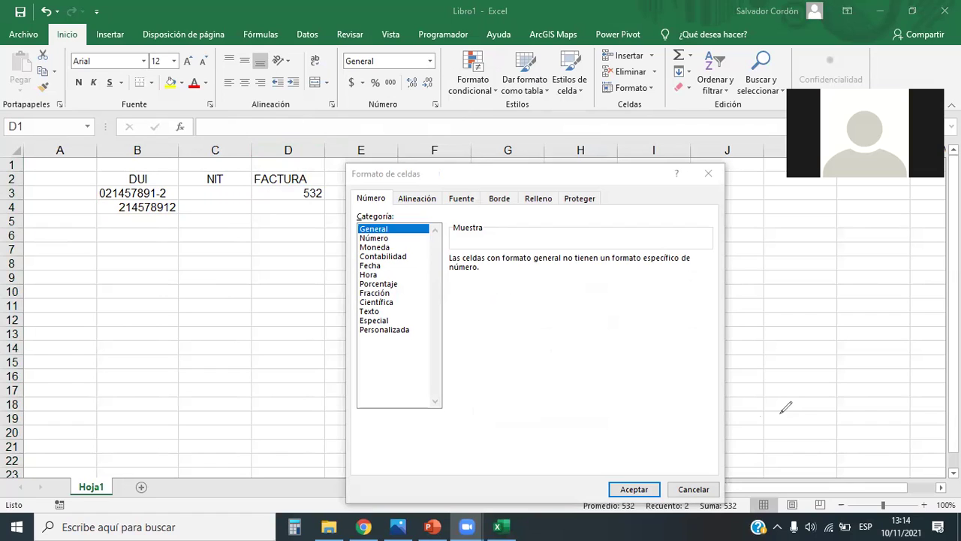
key(XF86AudioRaiseVolume)
key(XF86AudioRaiseVolume)
key(XF86AudioRaiseVolume)
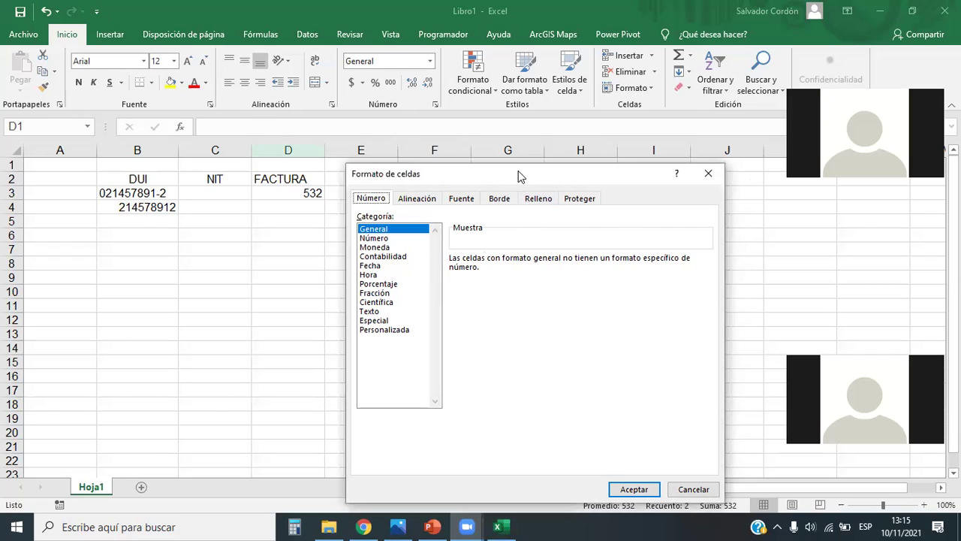
drag(518, 171, 548, 174)
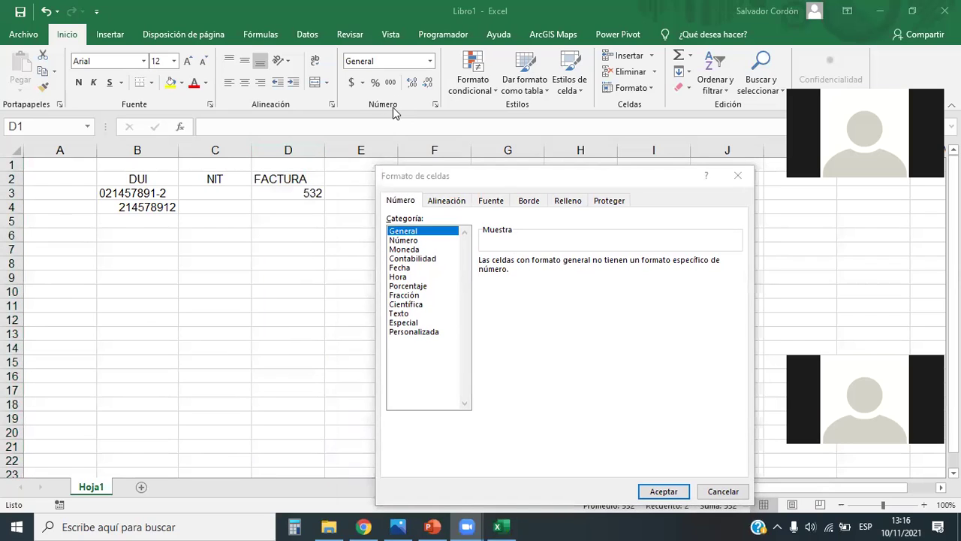
drag(361, 95, 404, 117)
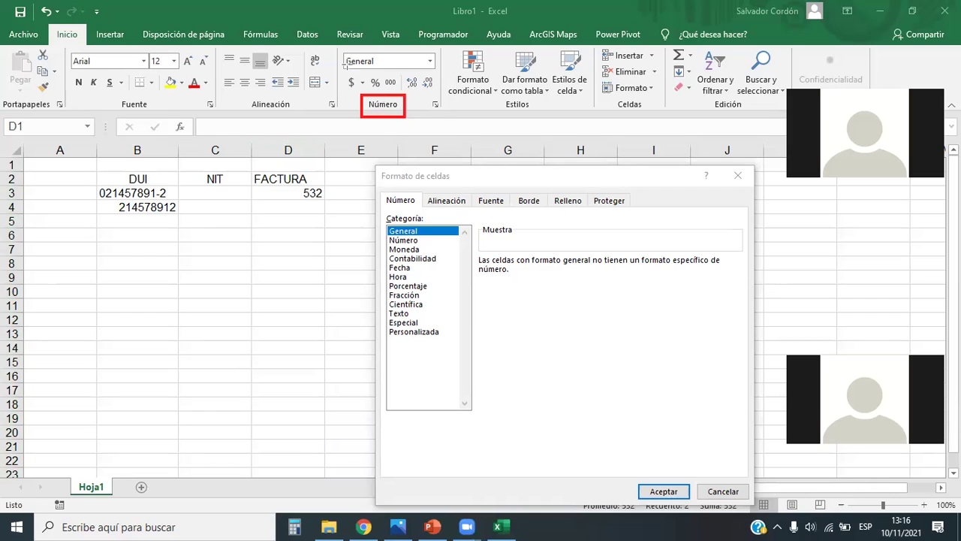
drag(338, 47, 440, 75)
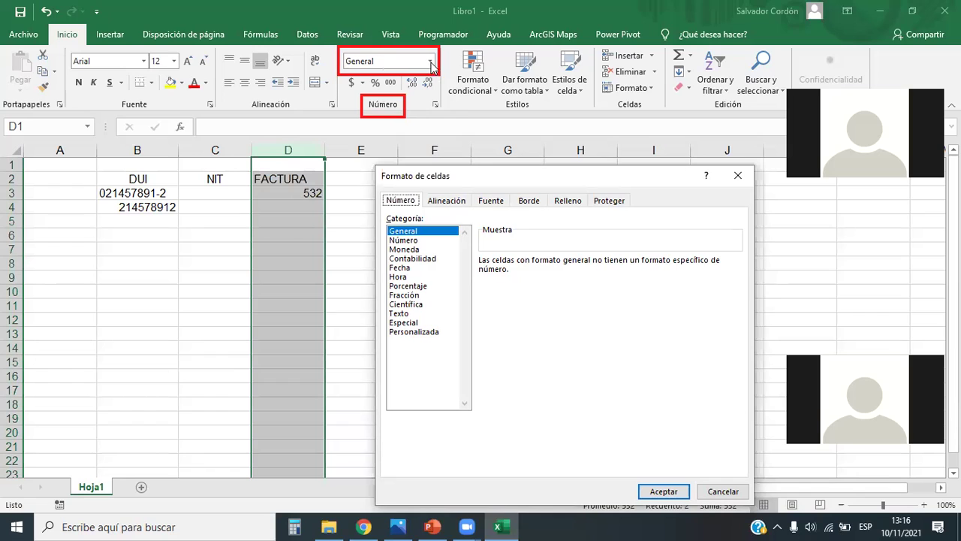
Reopen Formato de celdas and browse the Número, Contabilidad, Fecha, Hora and Fracción categories
click(736, 176)
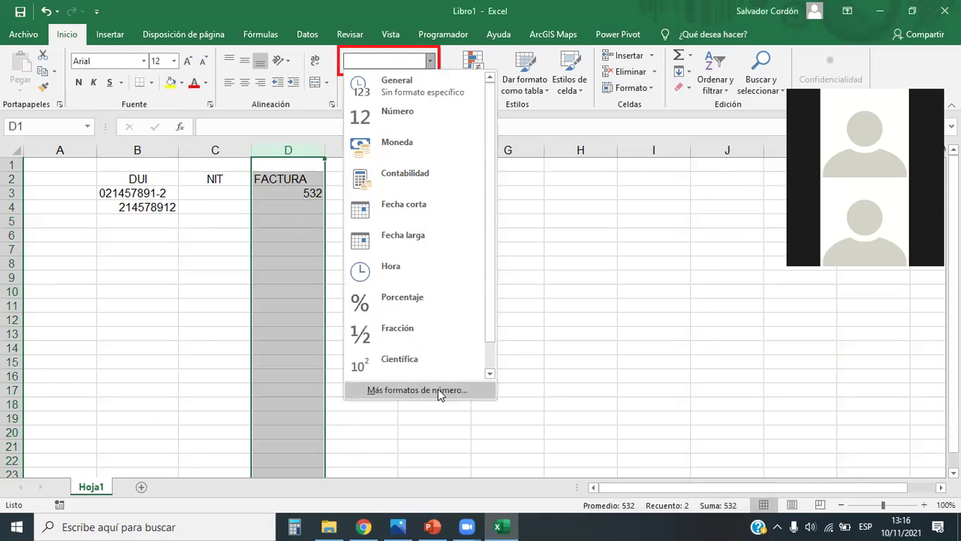
click(457, 391)
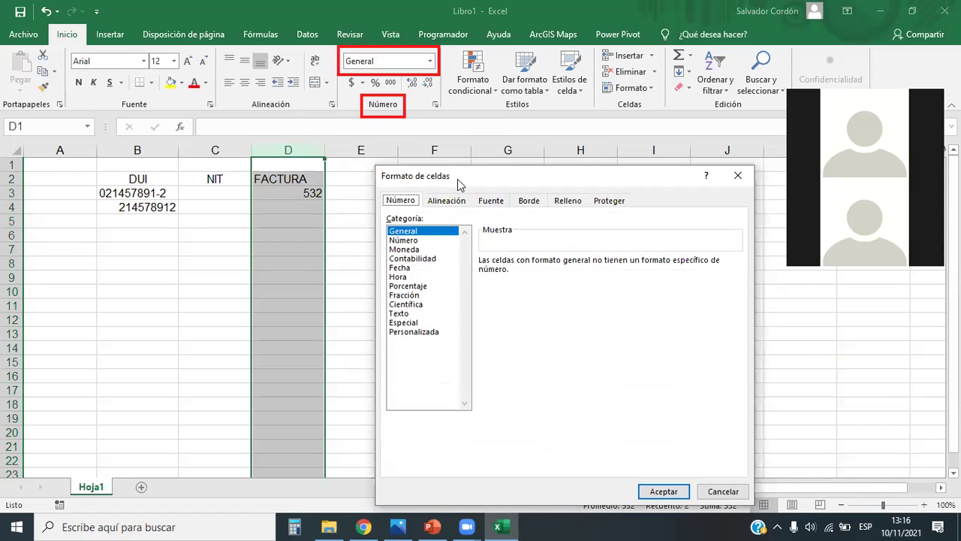
click(408, 240)
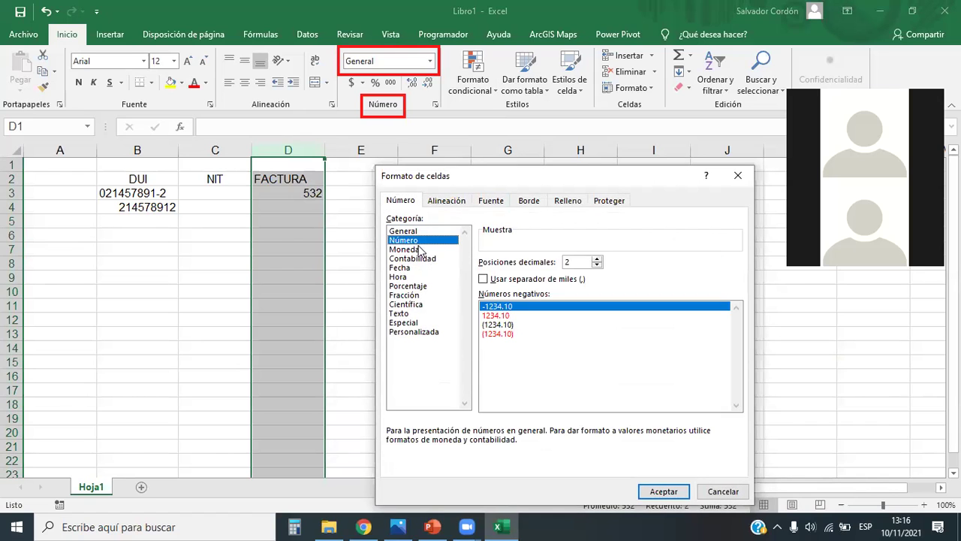
click(420, 259)
click(410, 269)
click(410, 277)
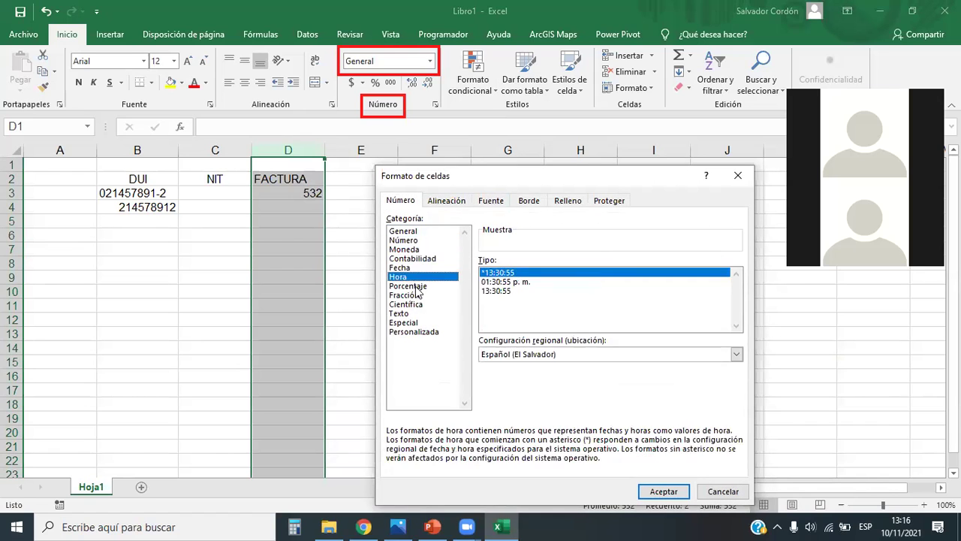
click(410, 295)
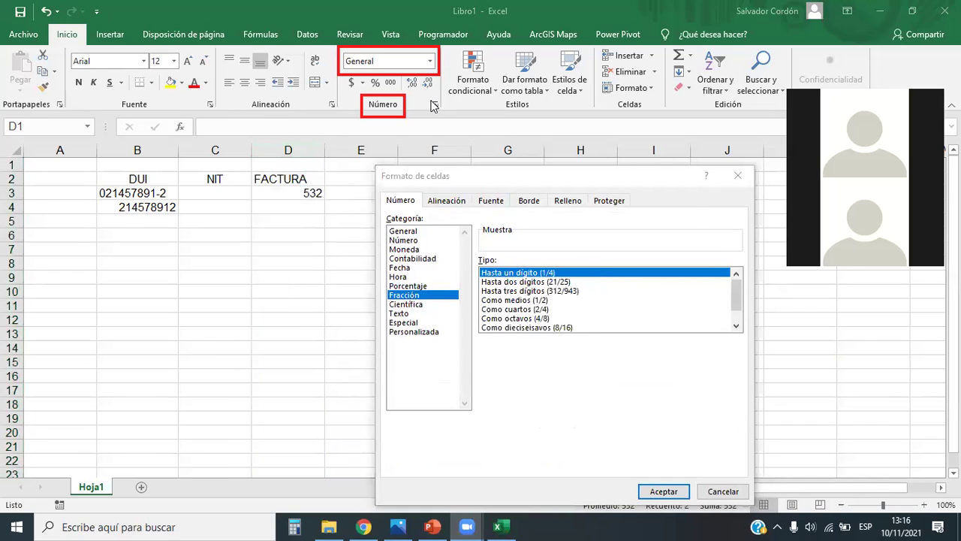
drag(533, 185, 488, 203)
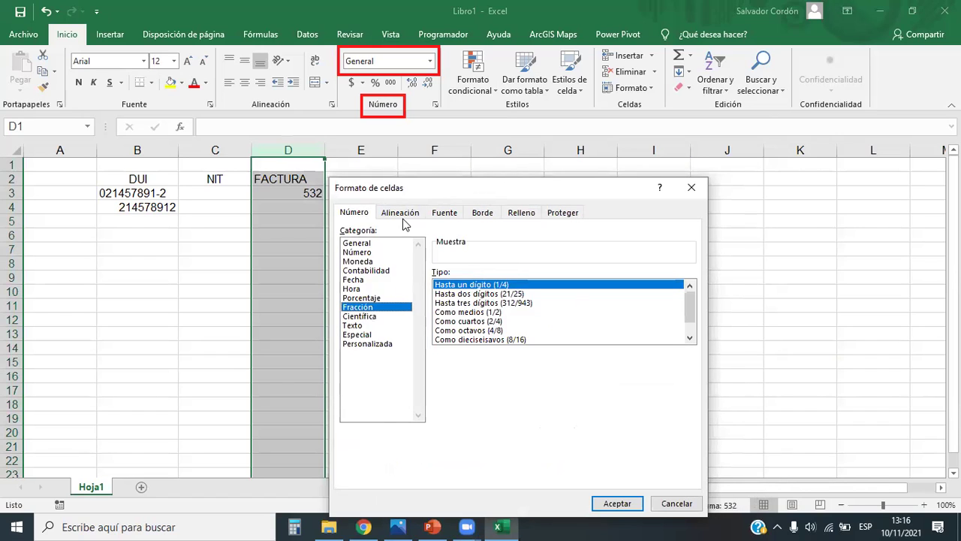
drag(396, 192, 459, 184)
Flip through the Alineación, Fuente, Borde, Relleno and Proteger tabs, then close without changes
click(463, 204)
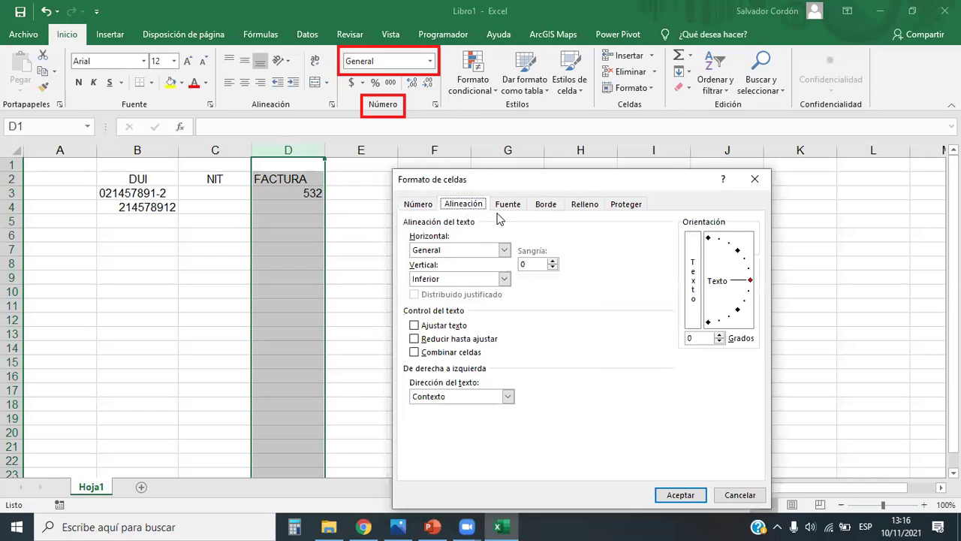
click(515, 208)
click(547, 205)
click(600, 206)
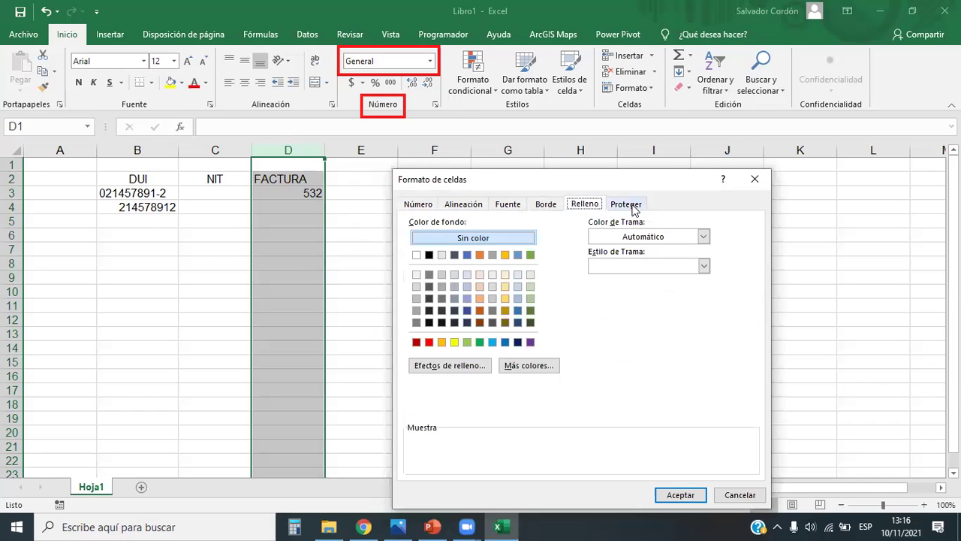
click(635, 207)
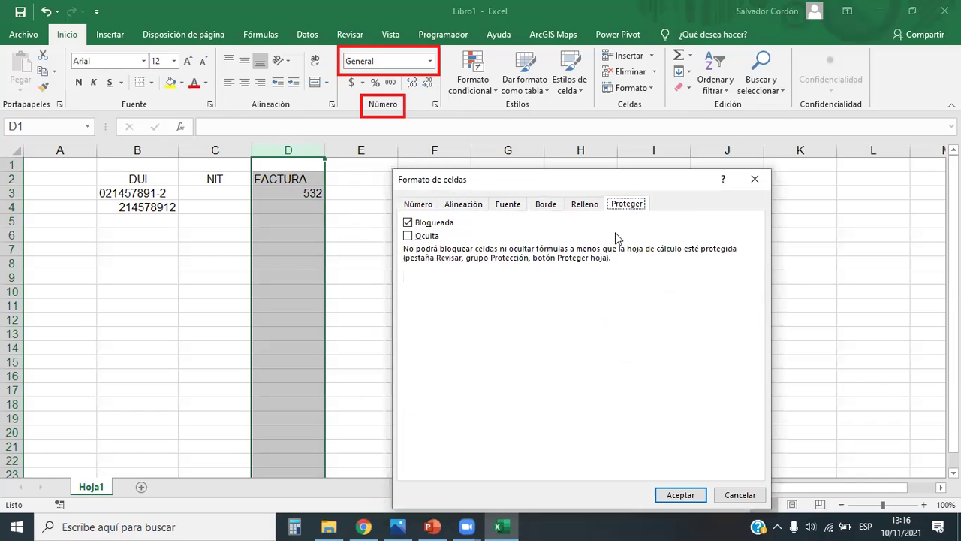
click(586, 206)
click(548, 207)
click(499, 208)
click(461, 208)
click(580, 207)
click(420, 207)
click(584, 207)
click(456, 210)
click(503, 207)
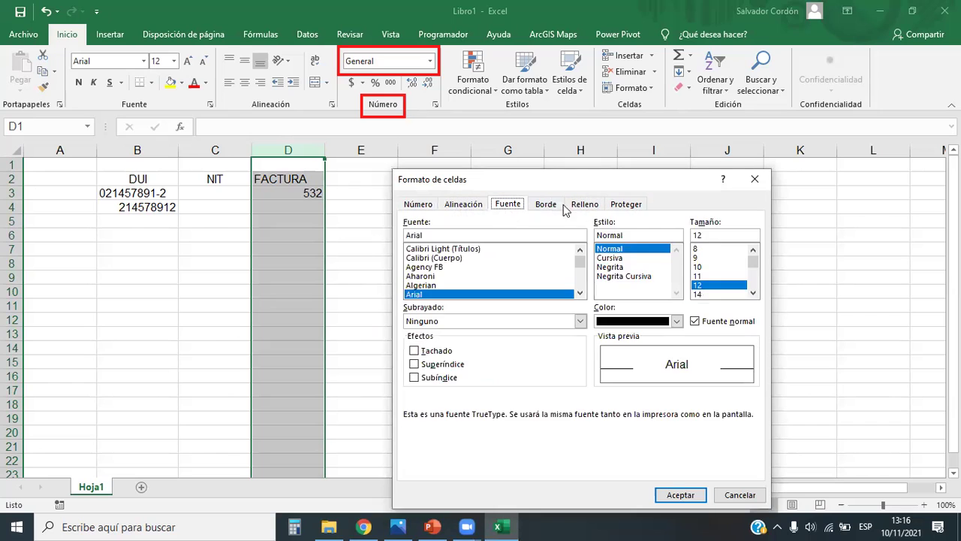
click(478, 206)
click(421, 204)
click(764, 181)
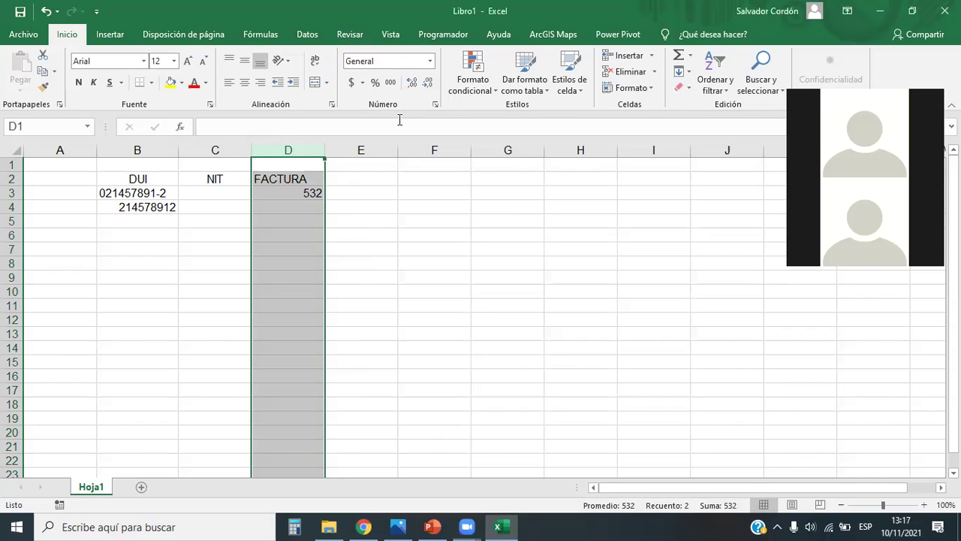
Reopen Formato de celdas, browse the Personalizada codes and Especial formats, then select Texto
click(430, 60)
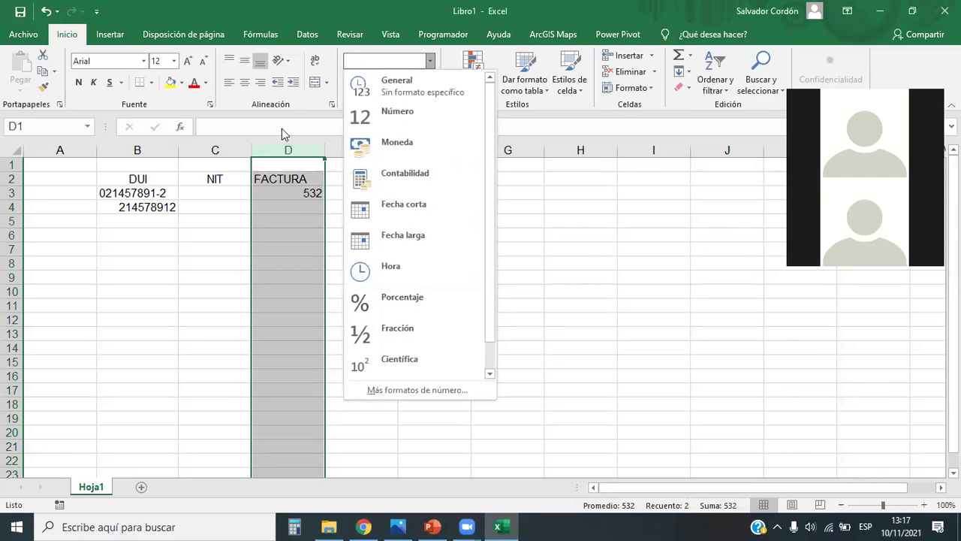
click(389, 390)
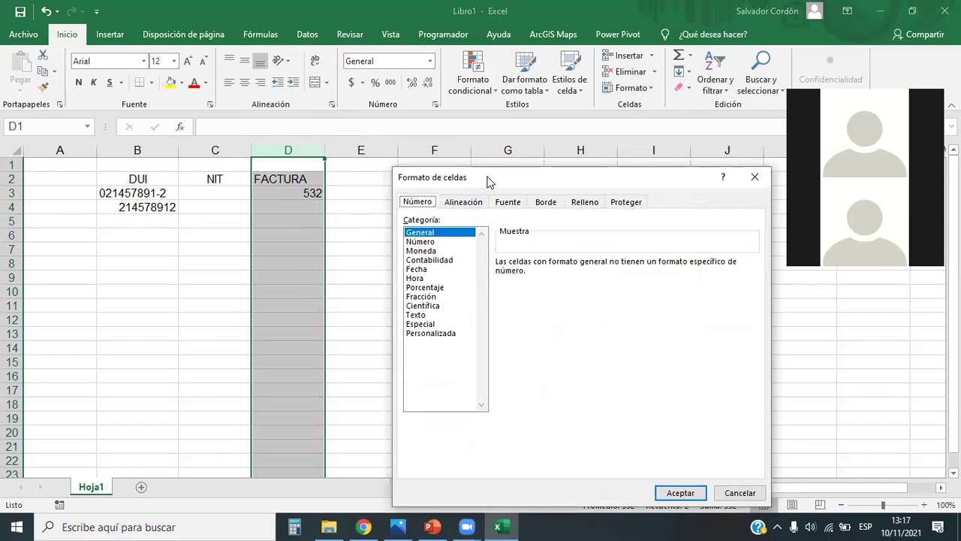
drag(488, 181, 473, 133)
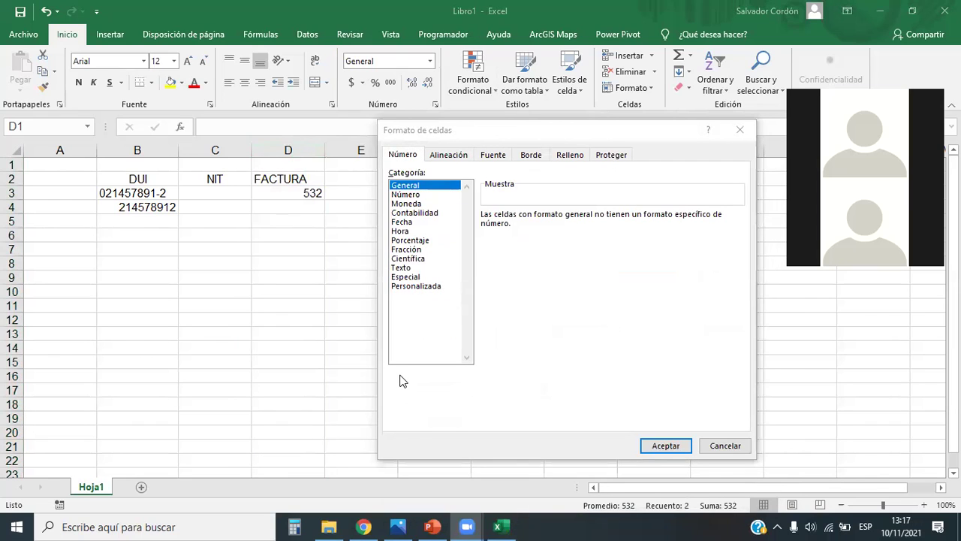
click(422, 288)
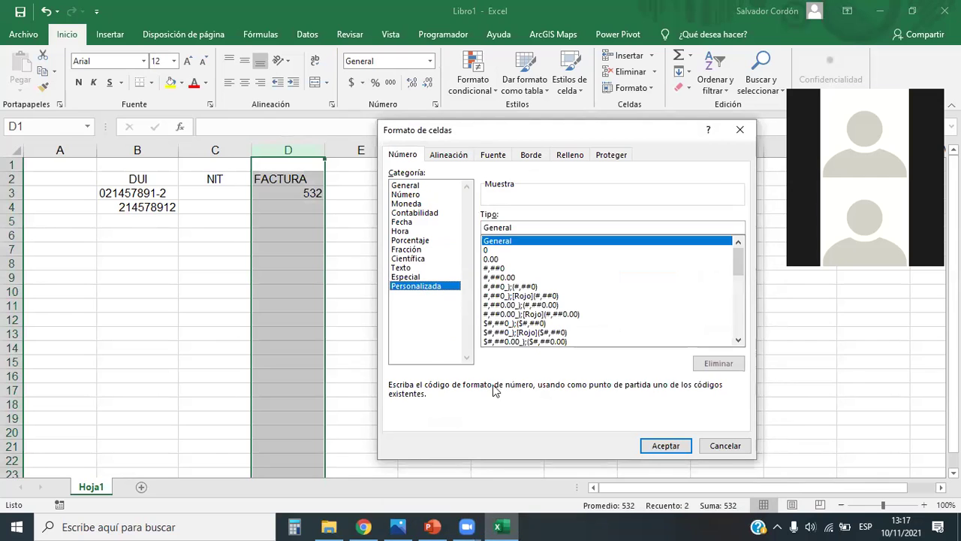
drag(738, 264, 747, 356)
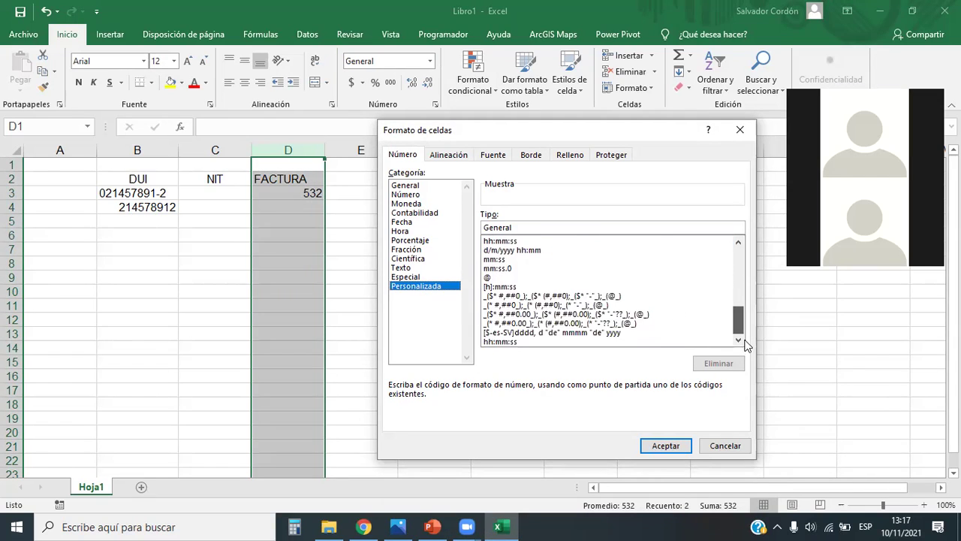
drag(740, 323, 719, 238)
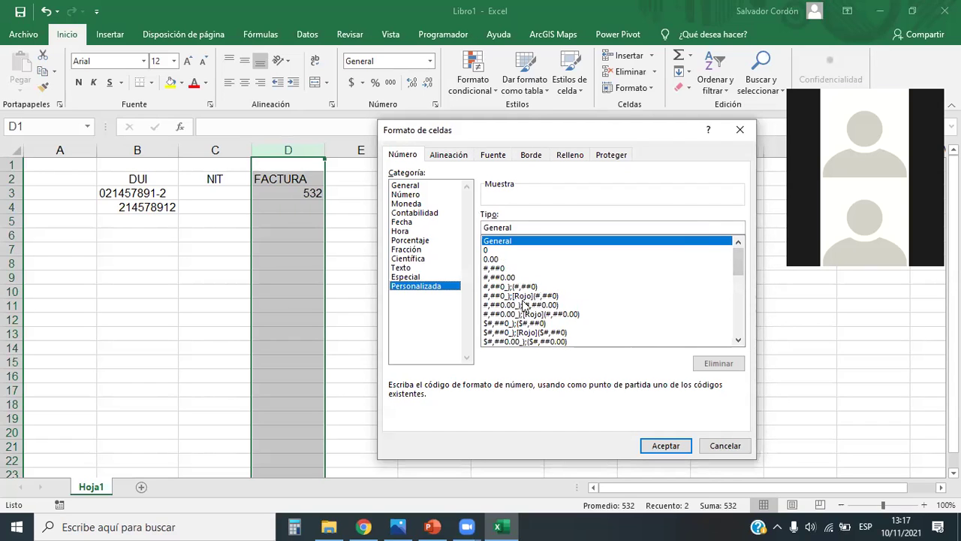
drag(739, 259, 739, 189)
click(398, 268)
click(413, 279)
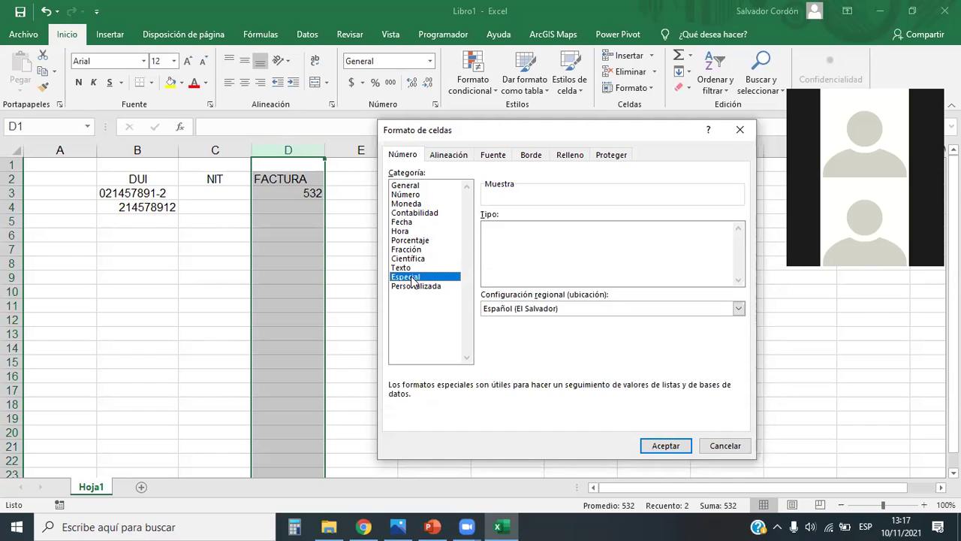
click(404, 268)
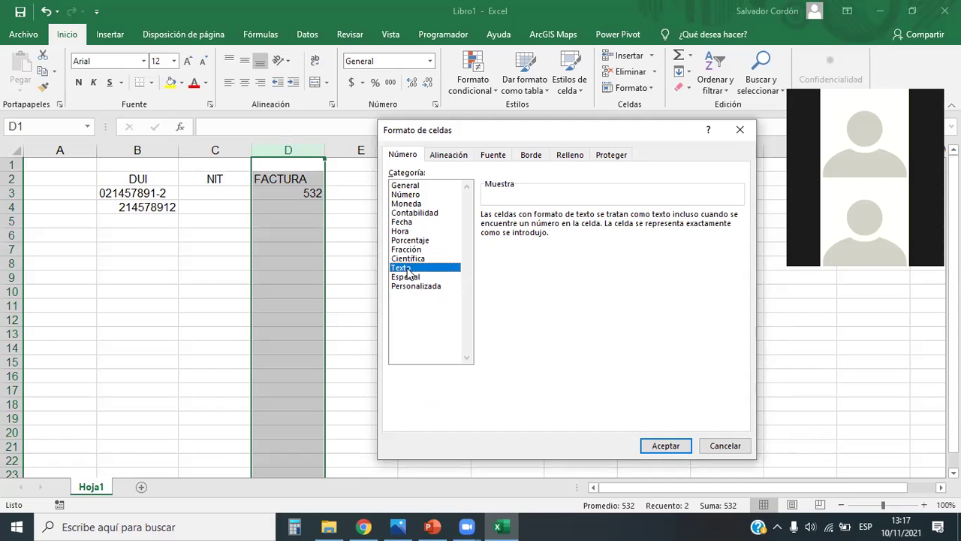
Confirm the Texto format for column D and check that 532 in D3 is left-aligned
click(675, 447)
click(311, 222)
click(296, 193)
click(301, 265)
click(287, 194)
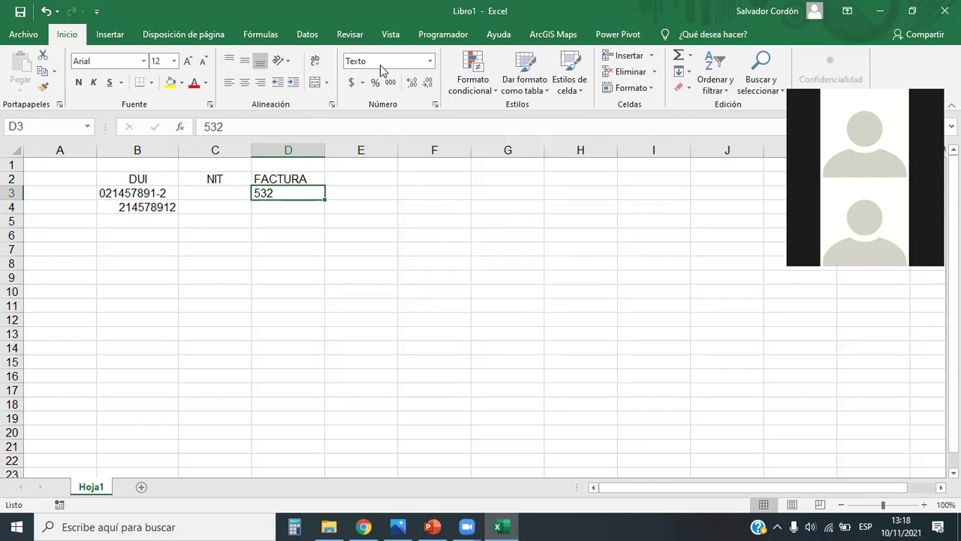
Browse cells D3–D7 and settle on D5 for a new entry
click(353, 238)
click(298, 223)
drag(296, 194, 296, 208)
click(292, 248)
click(290, 227)
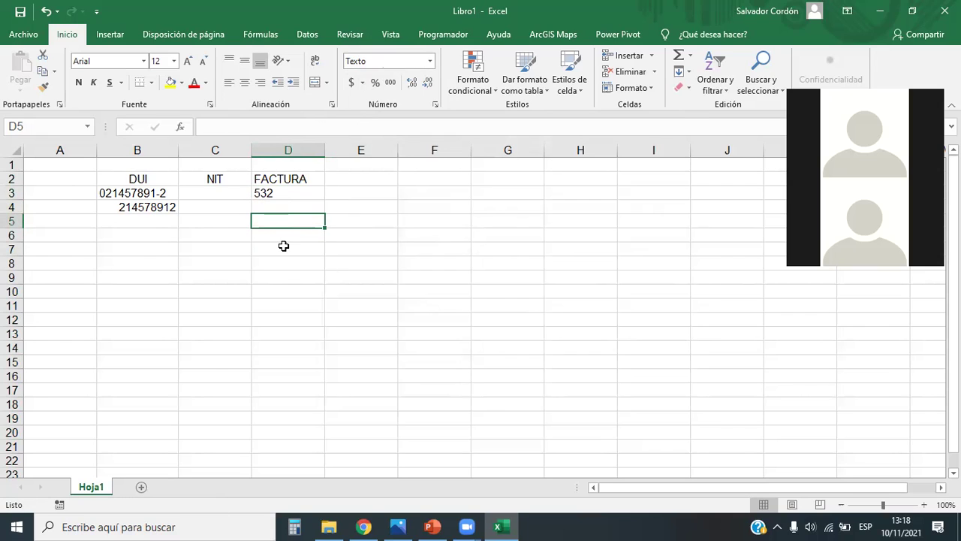
Enter =suma(B4) in text-formatted D5, where it stays as literal text
text(=suma())
key(Return)
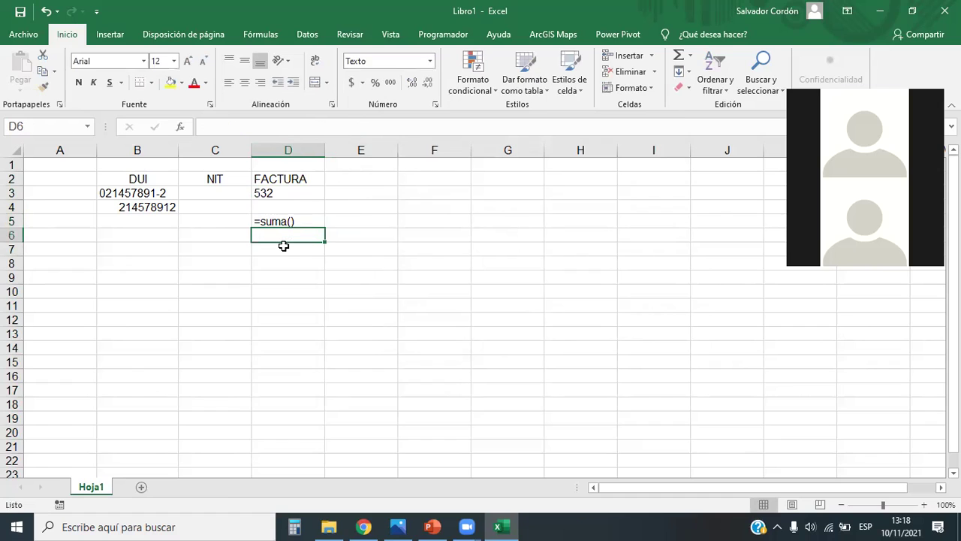
double_click(289, 223)
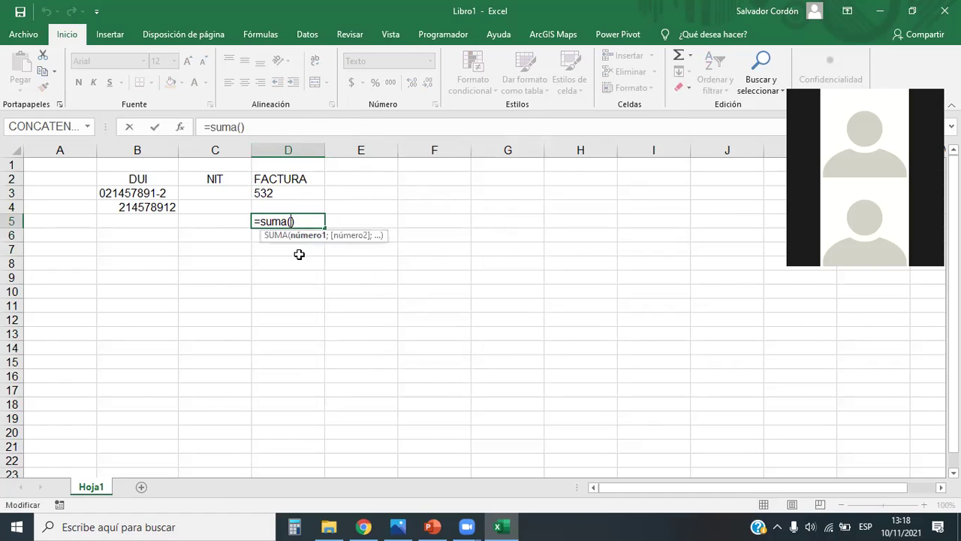
click(158, 205)
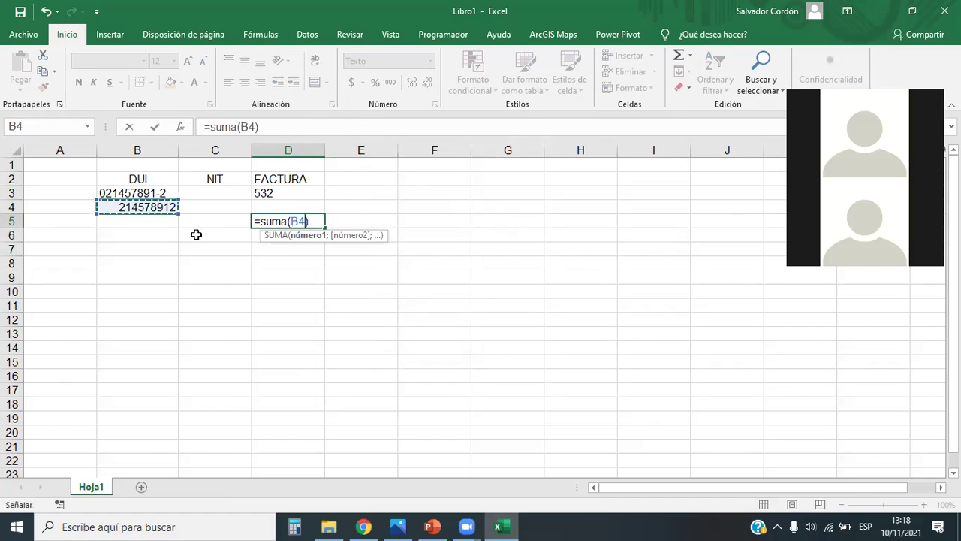
key(Return)
click(292, 263)
click(297, 222)
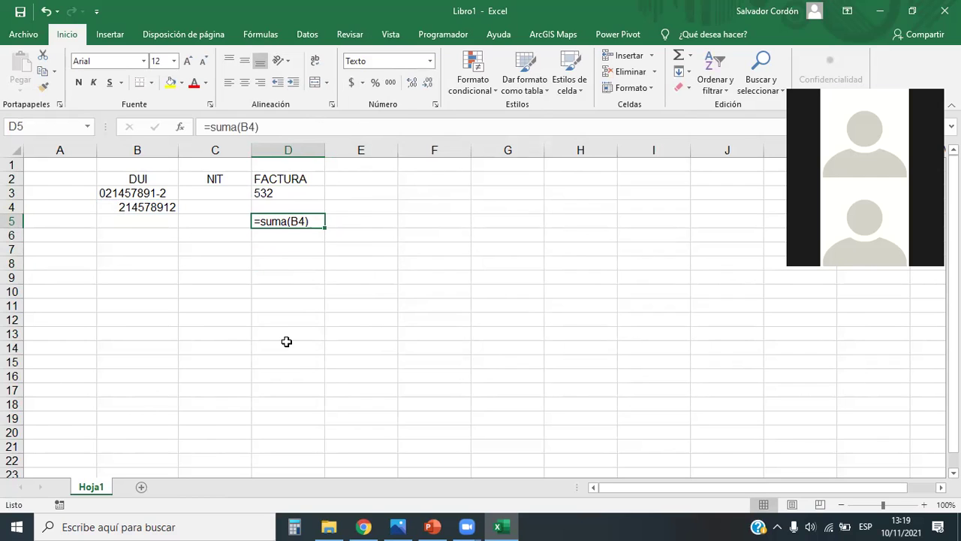
Enter =SUMA(B4) in G3 so it calculates 214578912
click(509, 191)
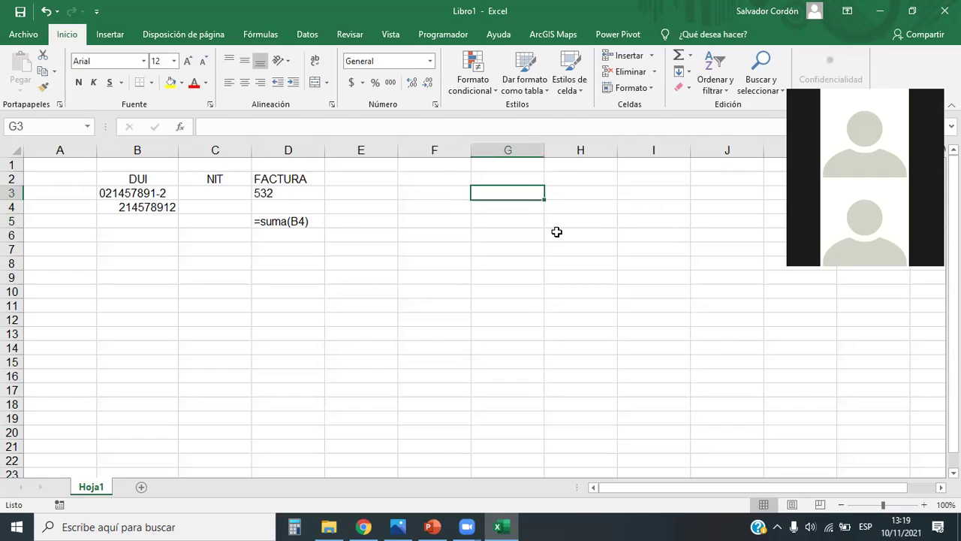
text(=su)
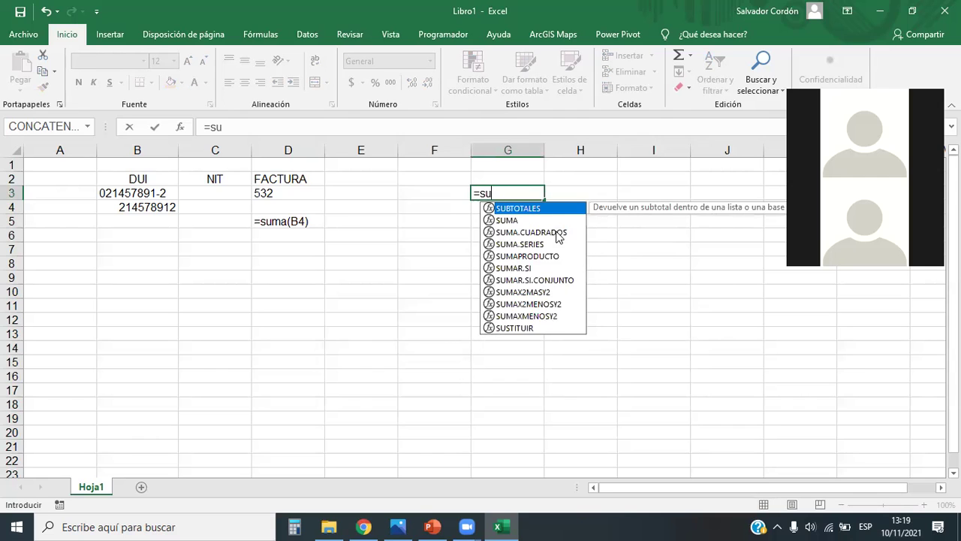
text(ma)
double_click(515, 210)
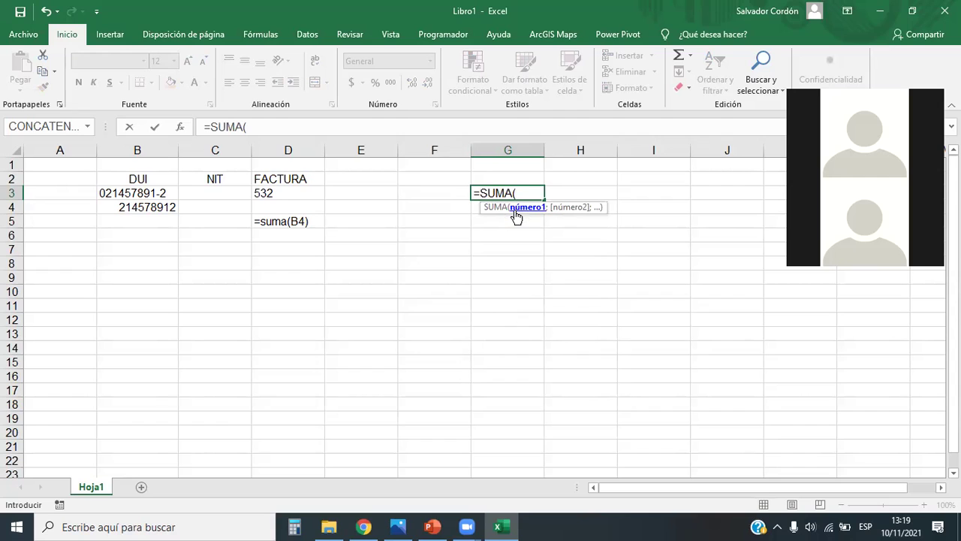
click(162, 208)
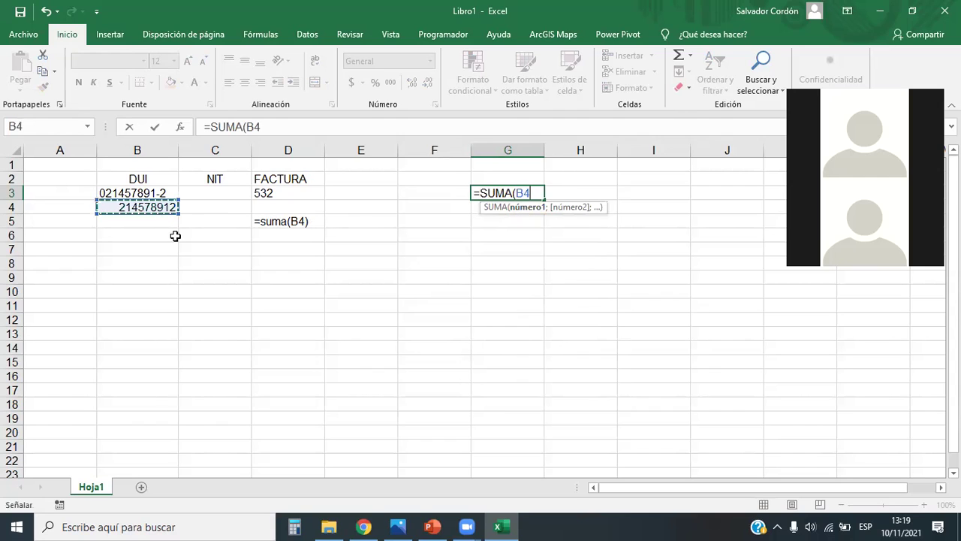
key(Return)
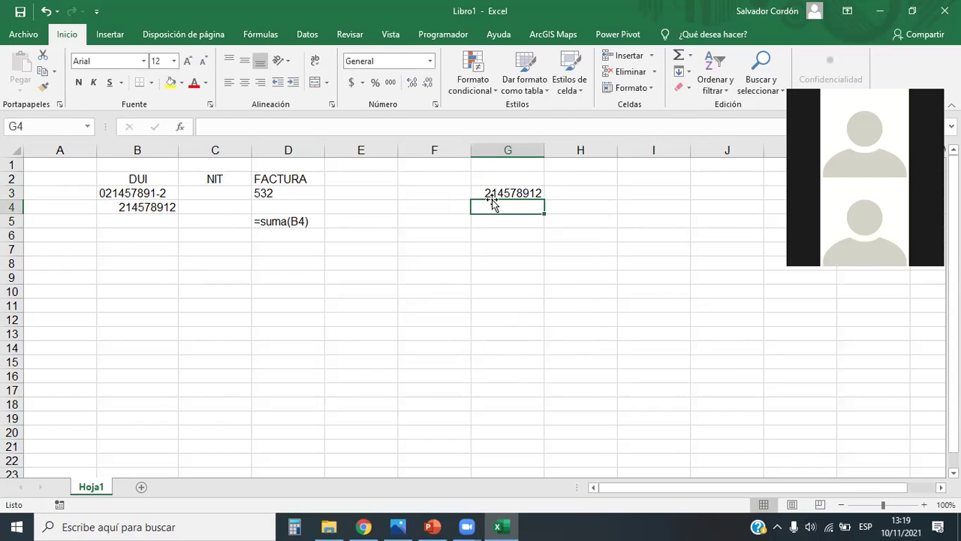
click(493, 197)
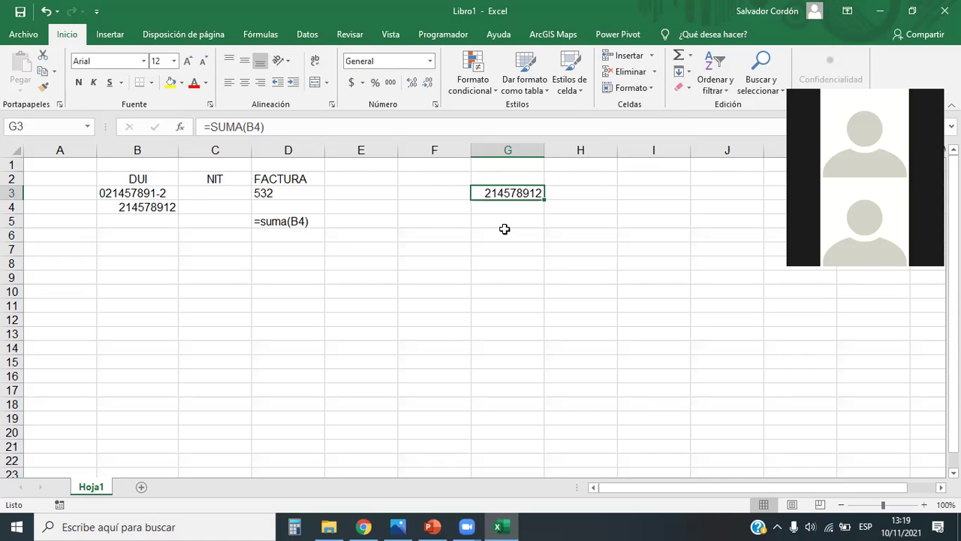
Compare column D's Texto format with column G's General format
click(503, 151)
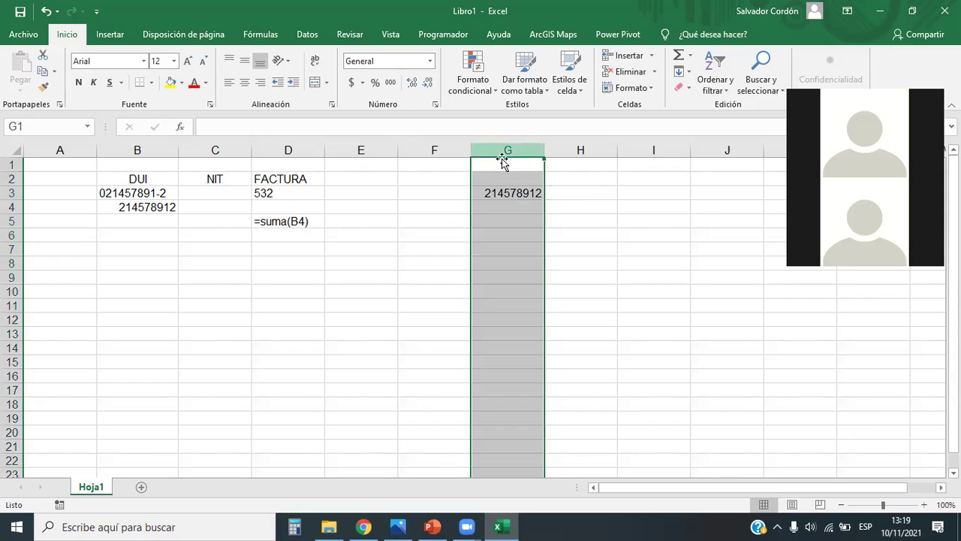
click(297, 150)
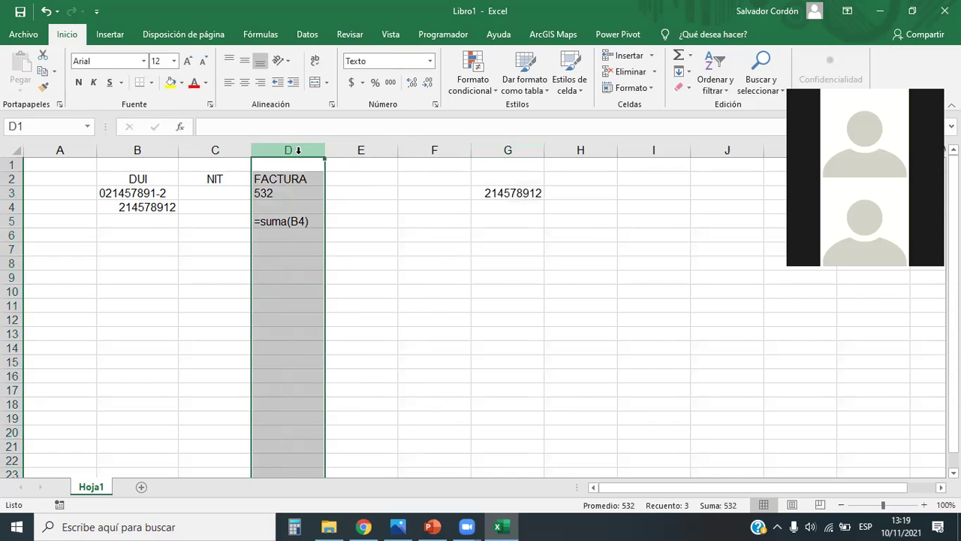
click(518, 147)
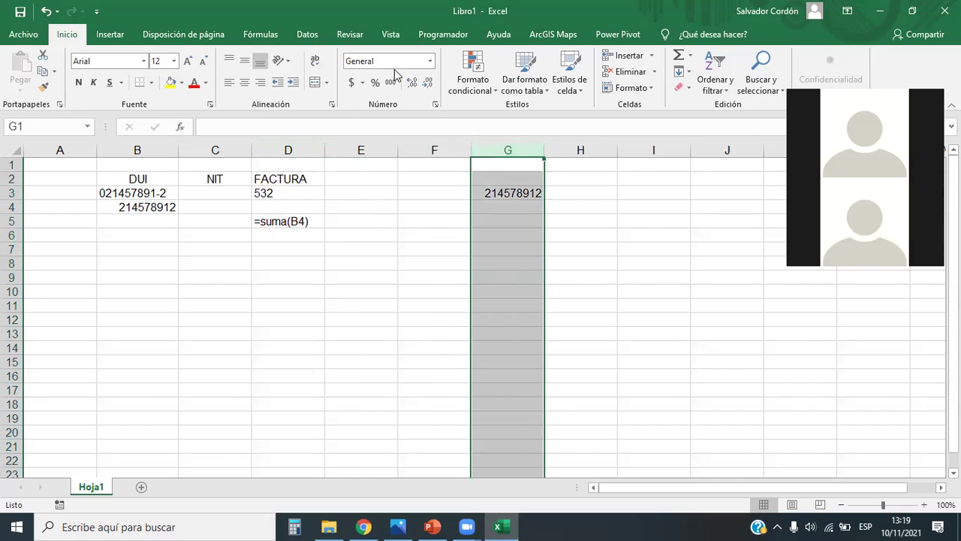
click(294, 149)
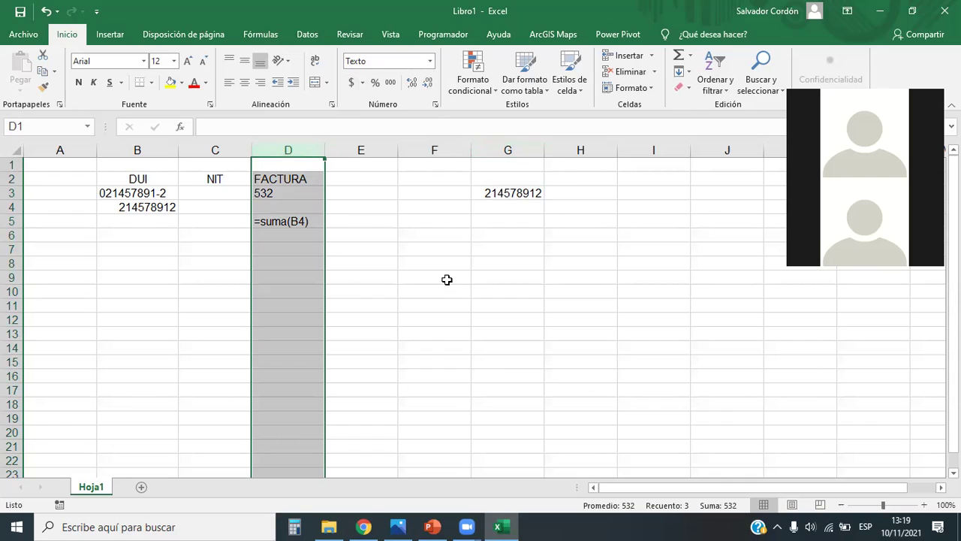
click(342, 229)
click(310, 150)
click(384, 220)
click(288, 150)
click(400, 207)
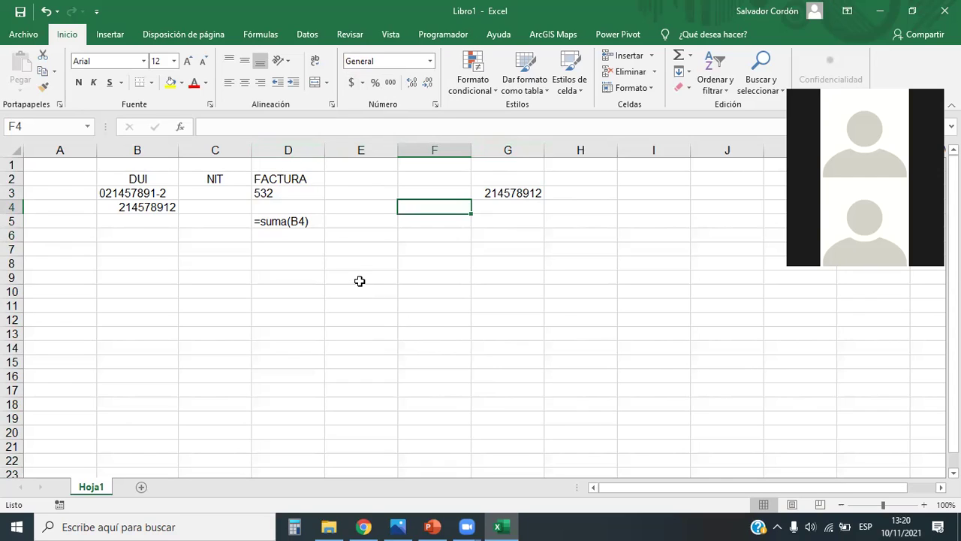
Inspect D3 and D5, then select D5's =suma(B4) text in the formula bar
click(280, 189)
click(301, 217)
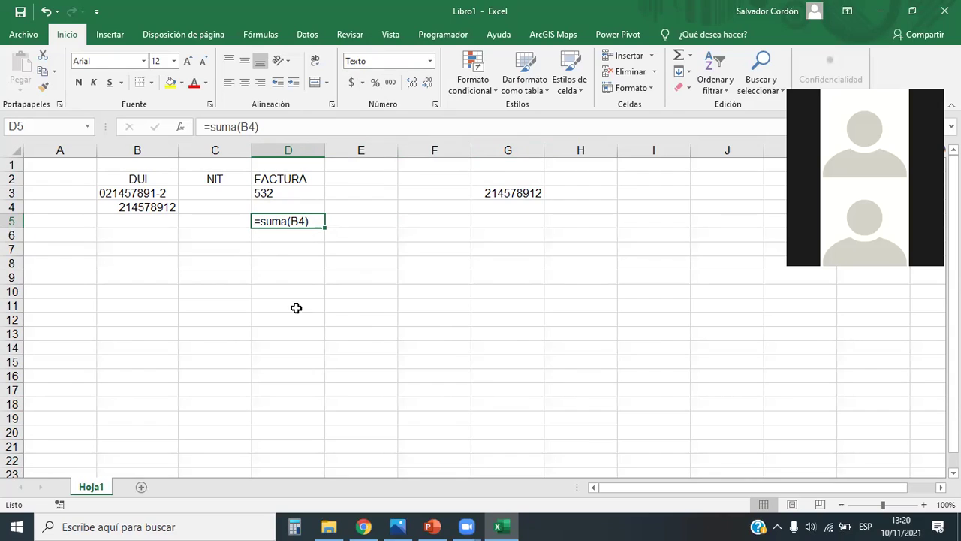
click(309, 195)
click(310, 244)
click(307, 221)
click(288, 154)
click(286, 224)
drag(204, 127, 259, 127)
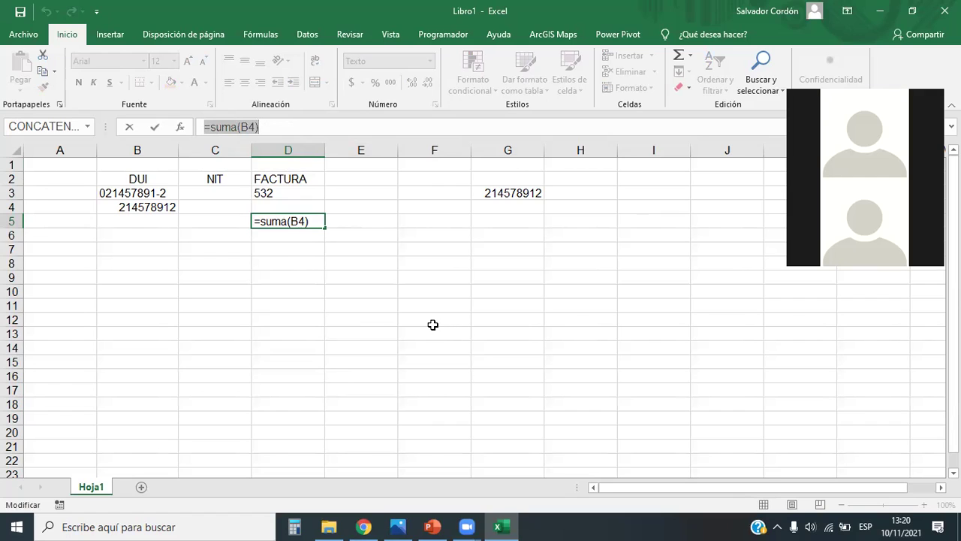
Cancel the D5 edit and inspect the SUMA formula in G3
click(510, 195)
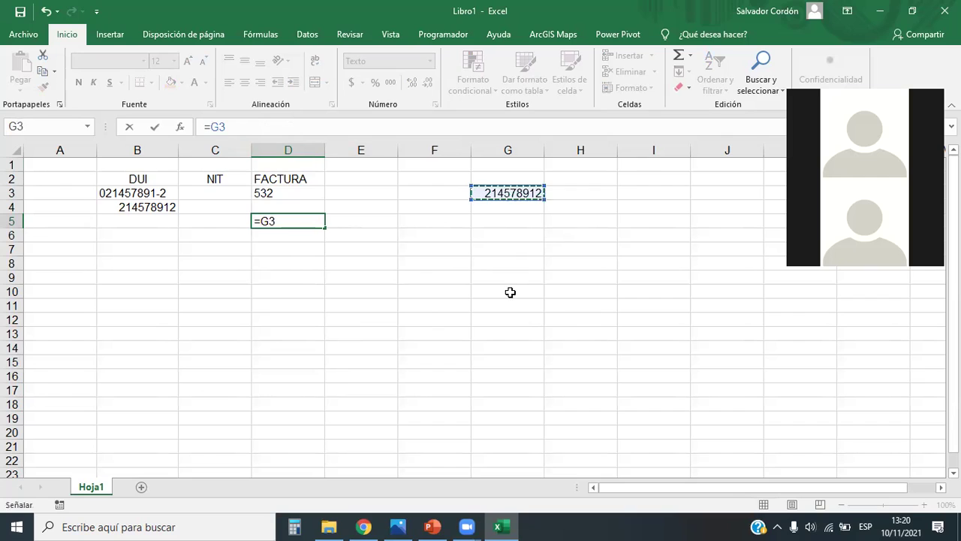
key(Escape)
click(500, 192)
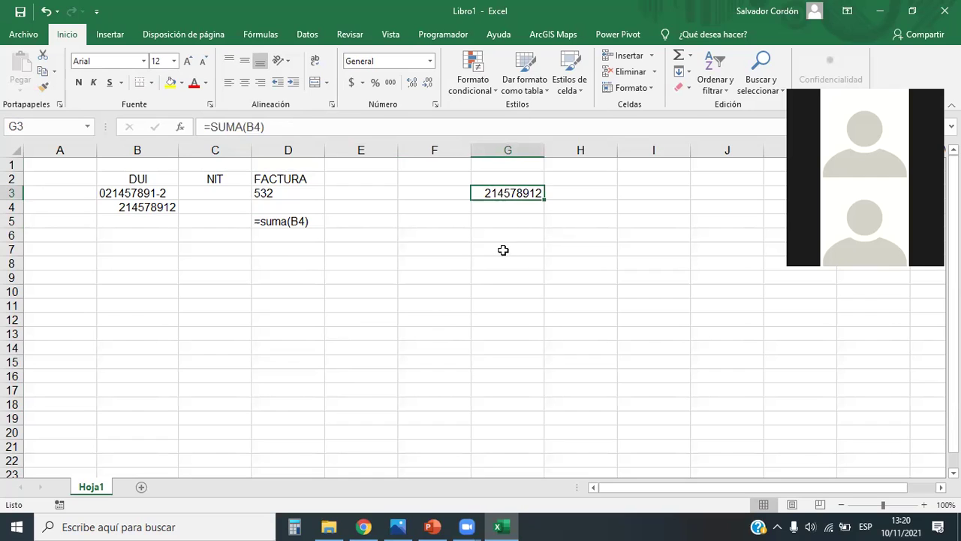
click(513, 224)
click(515, 190)
click(515, 245)
click(498, 192)
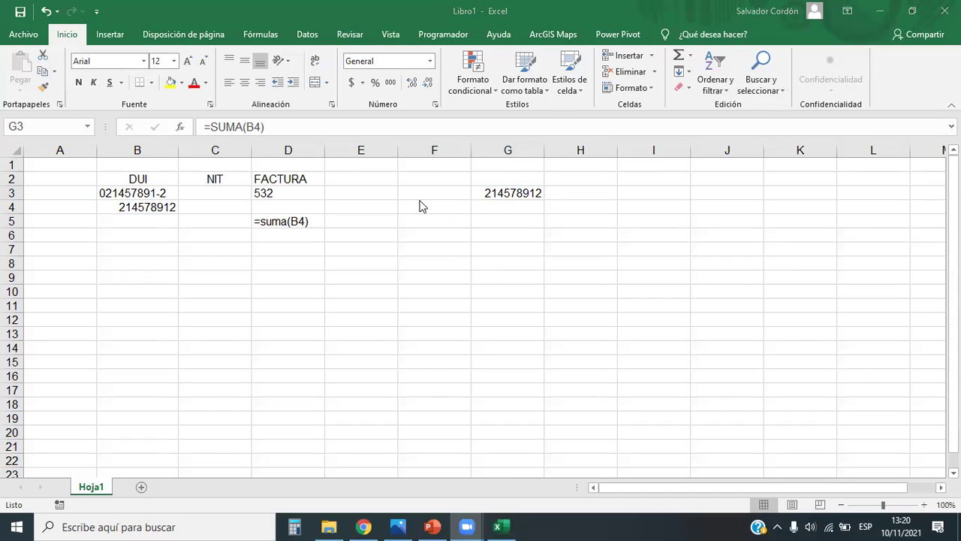
Delete G3's sum and review the FACTURA cells in column D
click(484, 196)
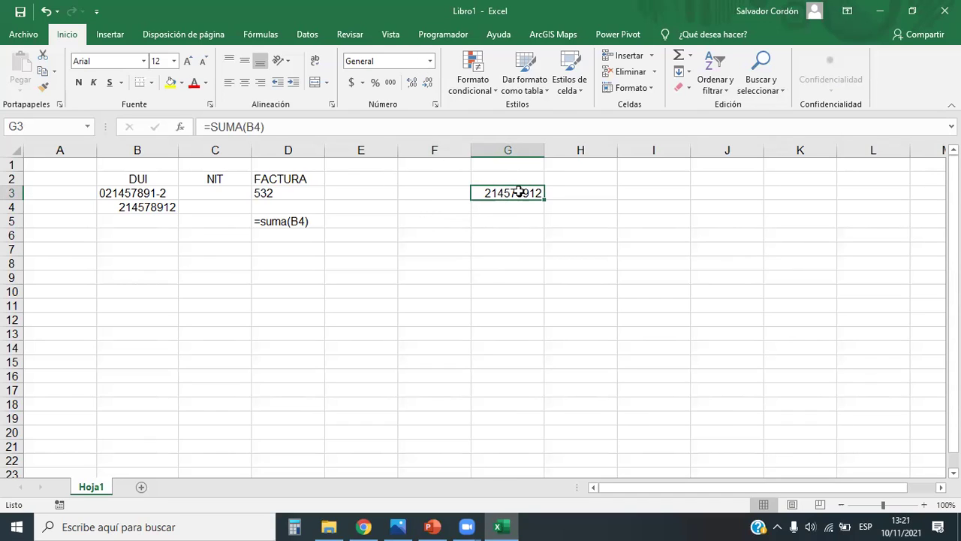
key(Delete)
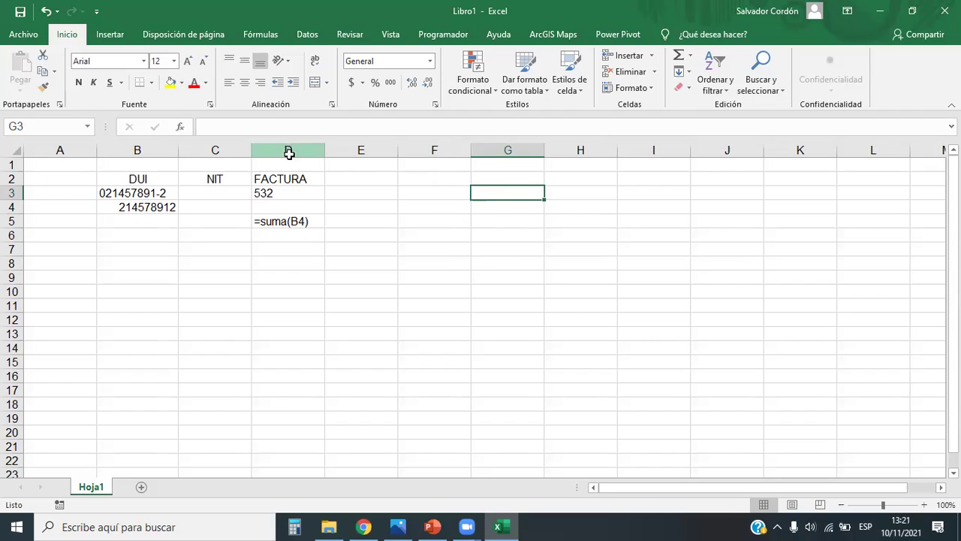
click(288, 151)
click(334, 222)
click(302, 222)
click(294, 182)
click(295, 197)
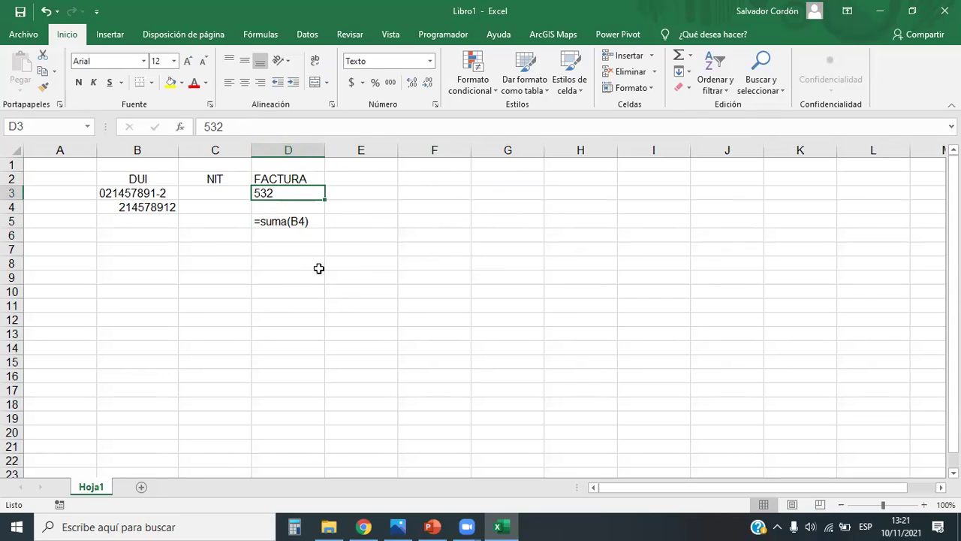
click(151, 150)
click(360, 303)
click(303, 250)
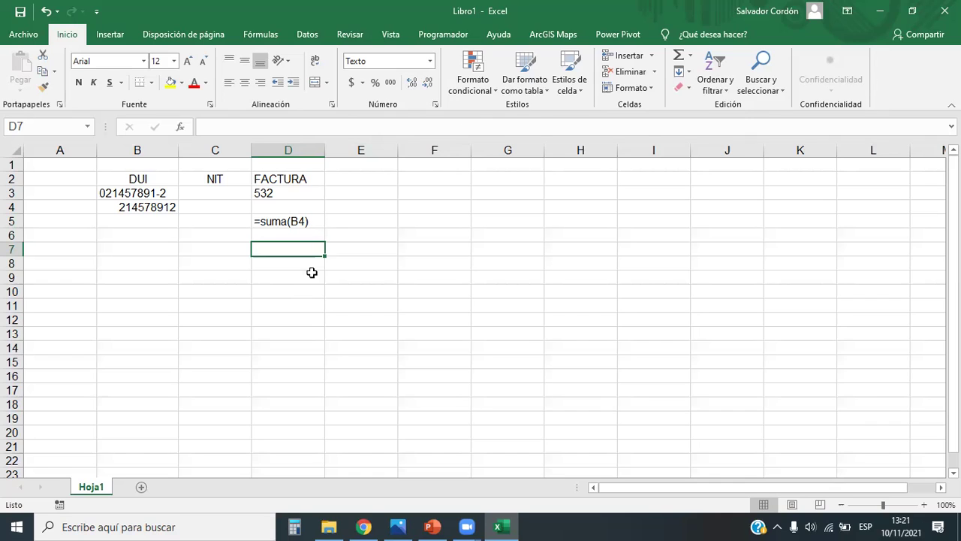
Clear the formula from D5 and enter 00532 in D4
click(296, 207)
click(277, 220)
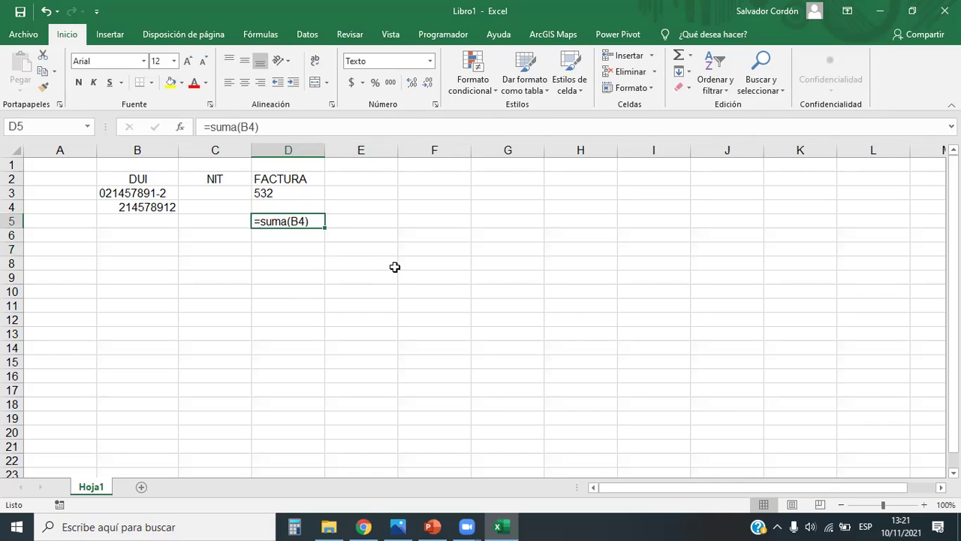
key(Delete)
key(Up)
text(00532)
key(Return)
Right-align D4 and compare it with D3
click(319, 263)
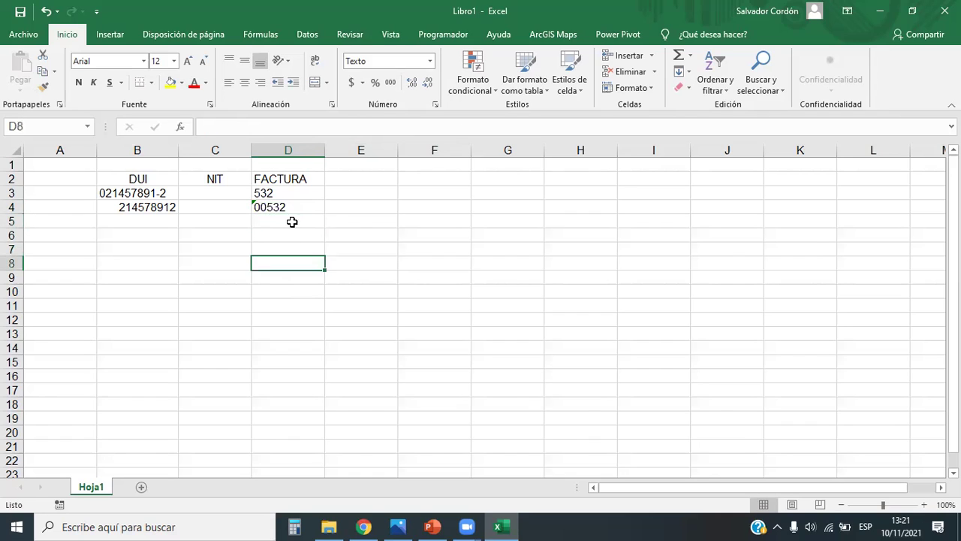
key(Up)
key(Up)
key(Up)
click(259, 83)
click(304, 306)
drag(303, 208, 308, 222)
click(304, 302)
click(301, 206)
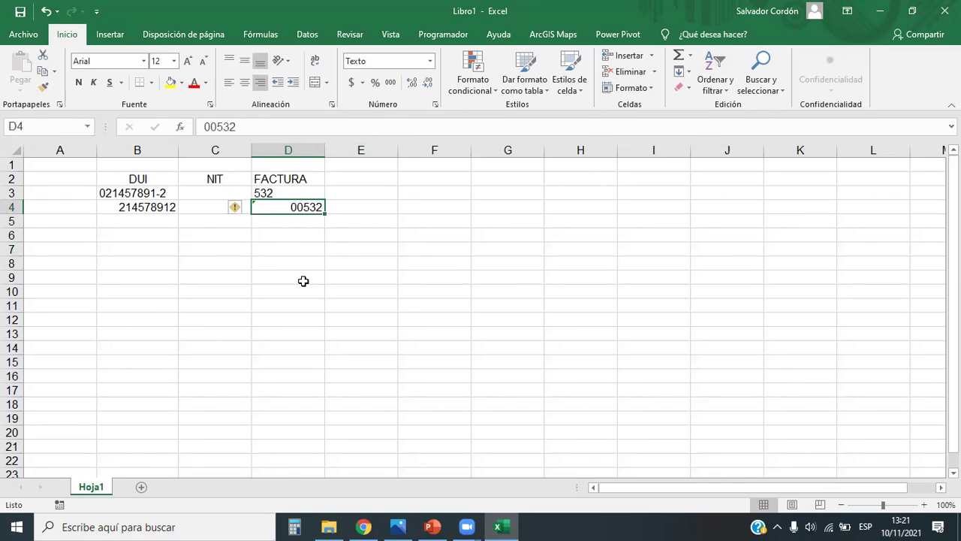
click(308, 194)
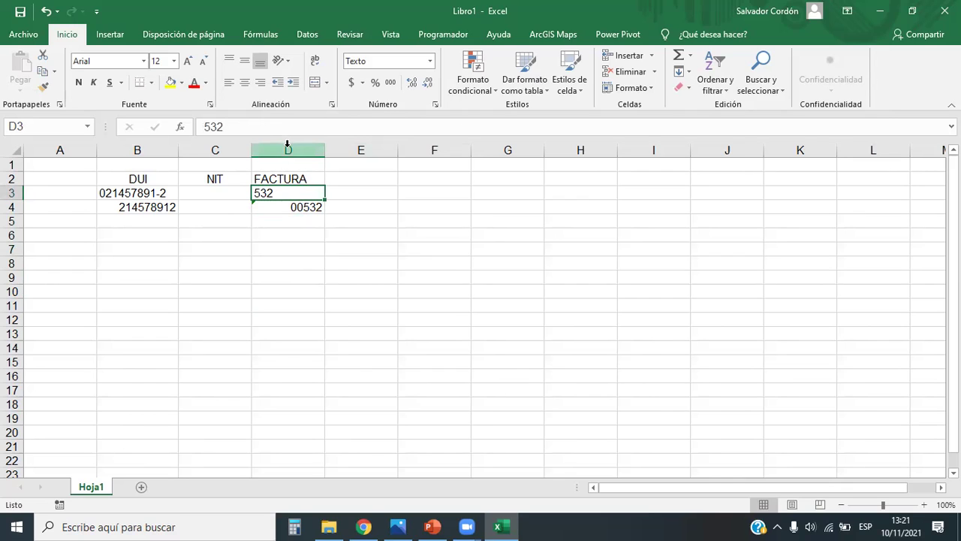
click(288, 144)
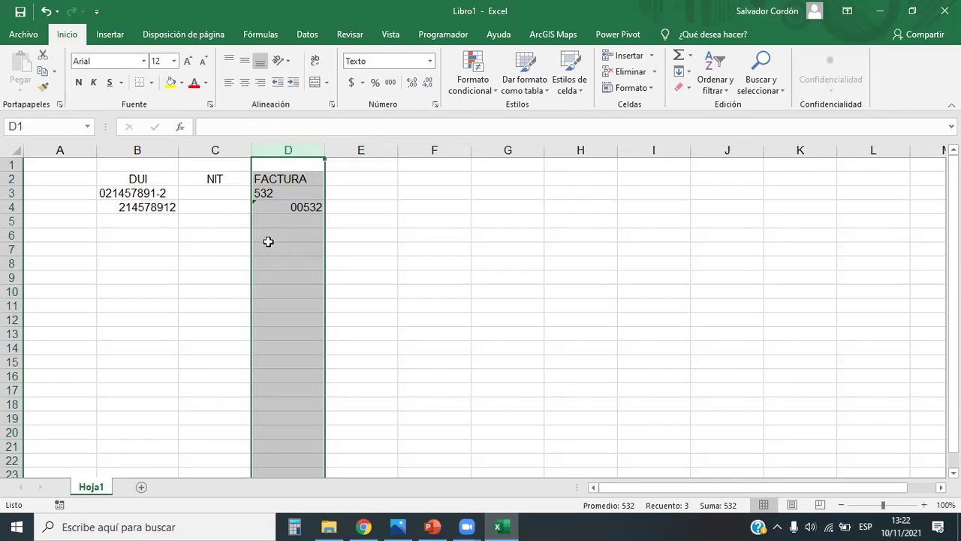
Enter 00000124 in D5 and right-align the whole of column D
click(289, 221)
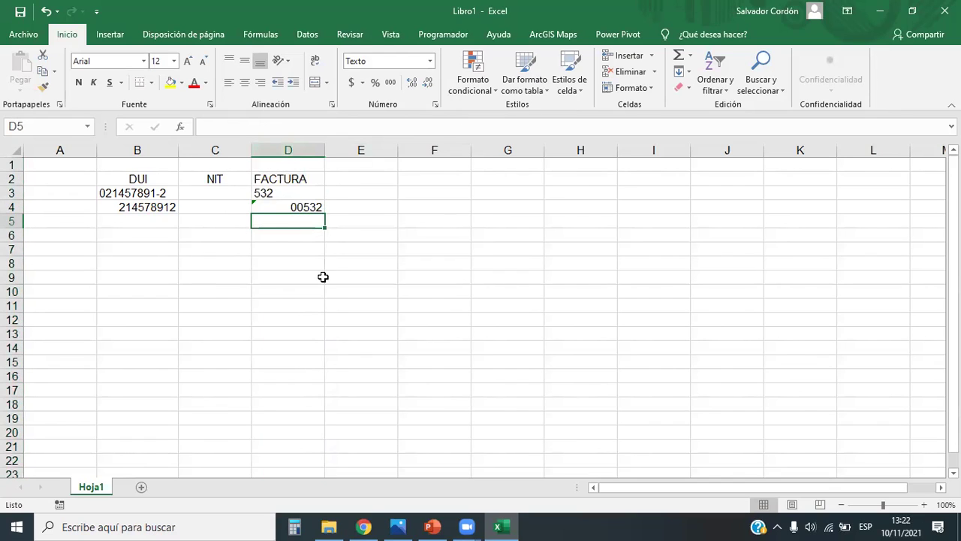
text(00000124)
key(Return)
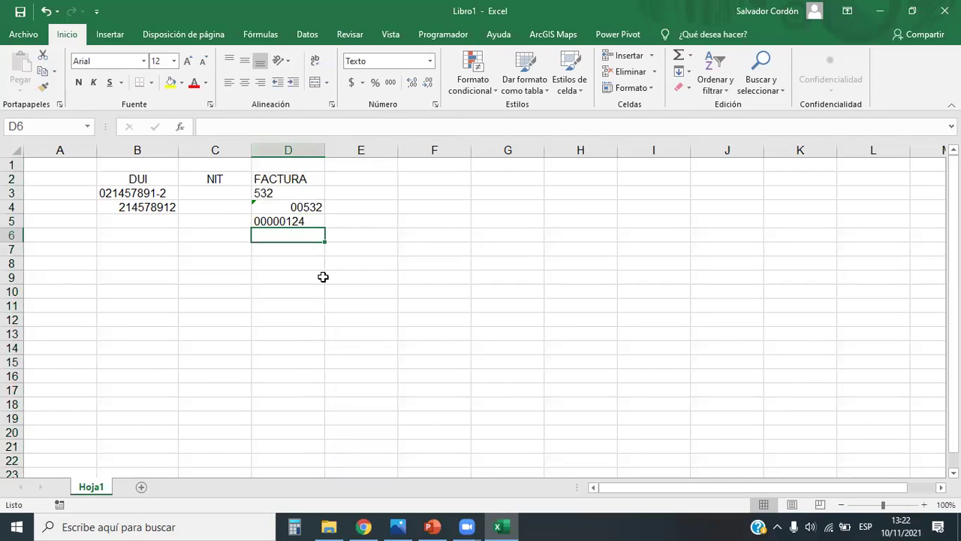
click(293, 219)
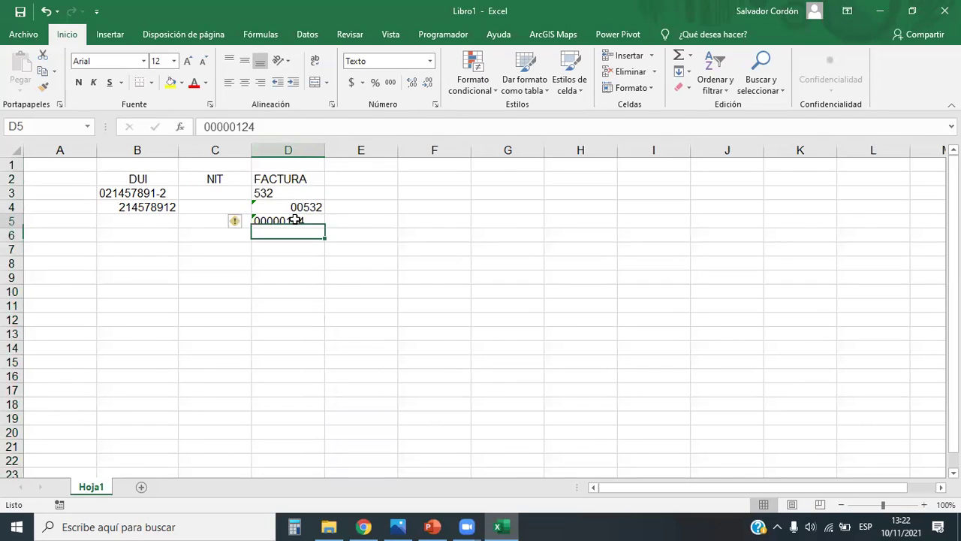
click(293, 150)
click(289, 221)
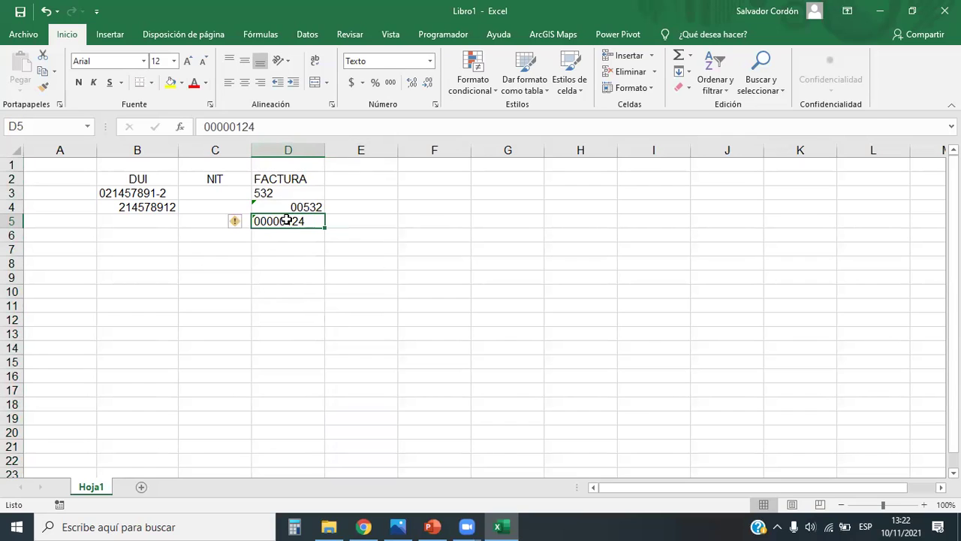
click(292, 153)
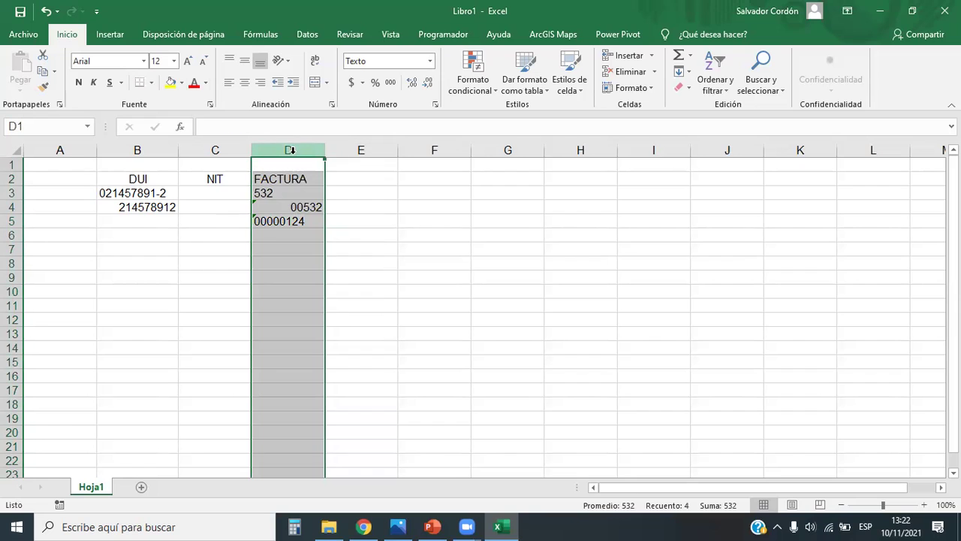
click(260, 82)
click(307, 234)
Enter 0001324 in D8 and check its leading zeros
click(295, 262)
text(0001324)
key(Return)
click(296, 263)
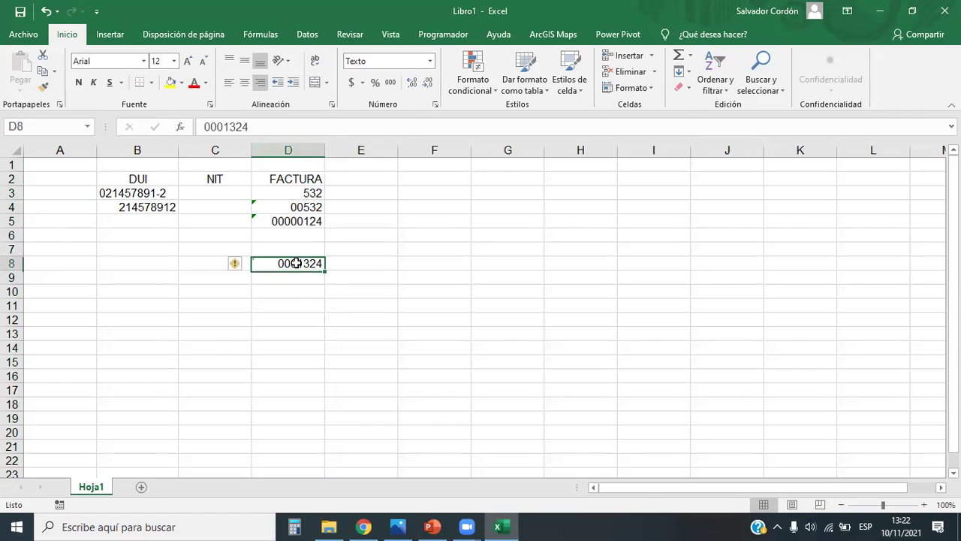
click(296, 150)
click(403, 318)
click(284, 265)
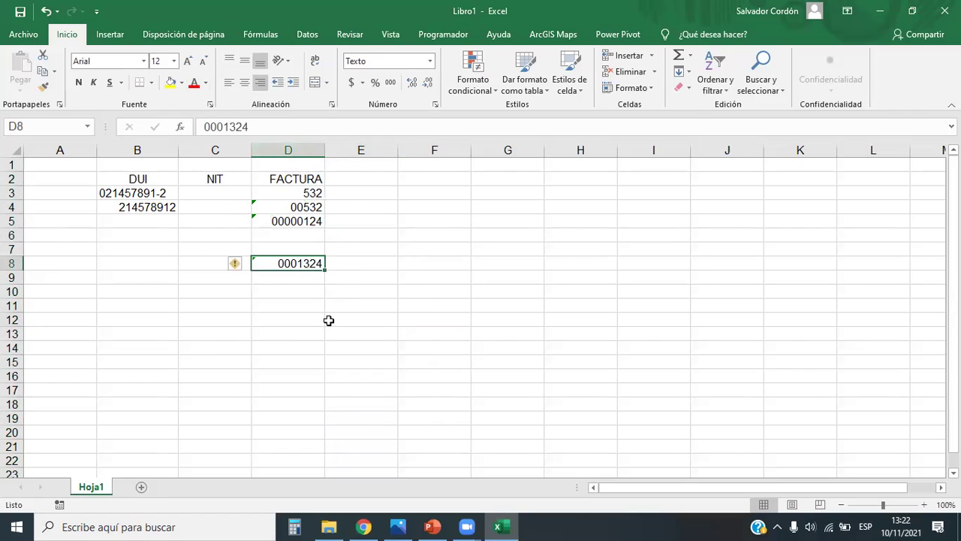
click(329, 321)
click(298, 262)
Select cells D10 to D21, then the whole column D
drag(287, 305, 289, 347)
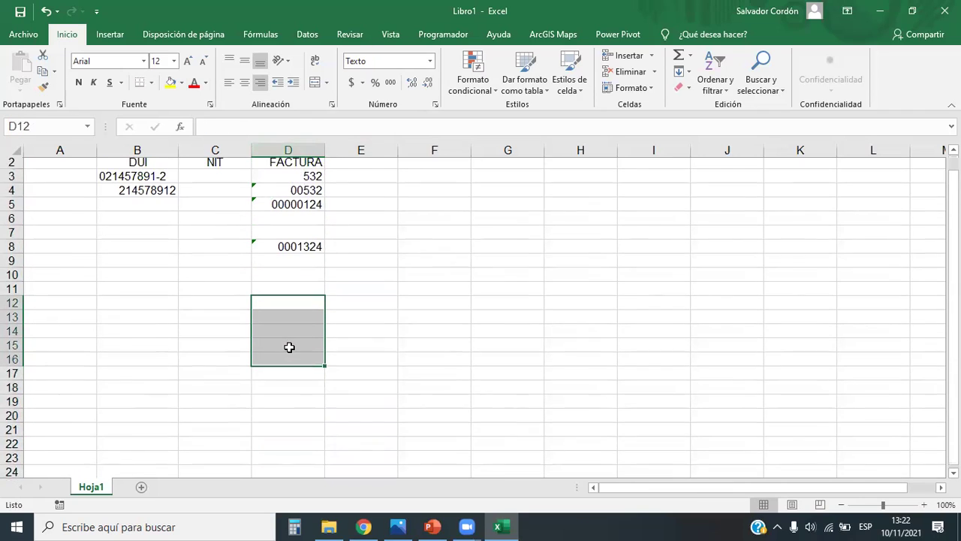
drag(294, 295, 304, 443)
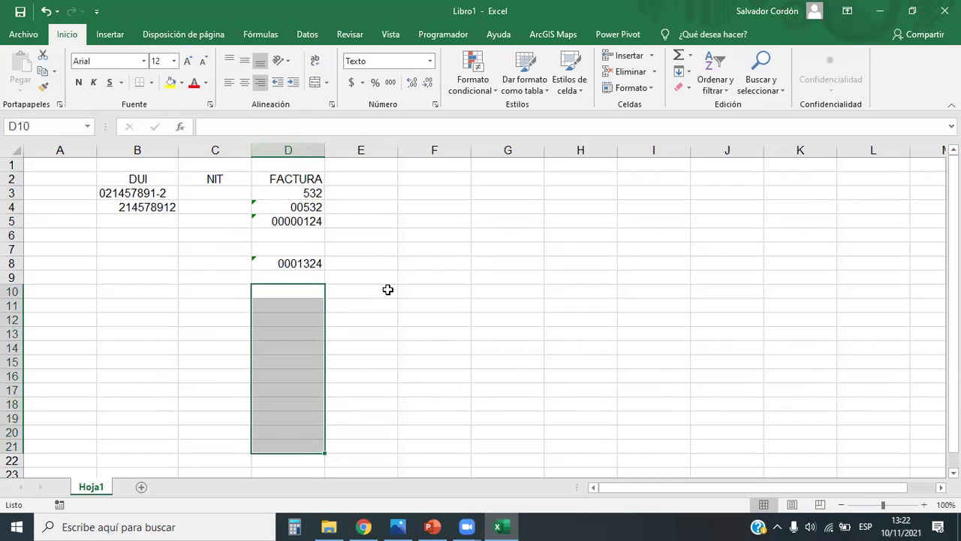
click(428, 291)
click(276, 316)
click(289, 150)
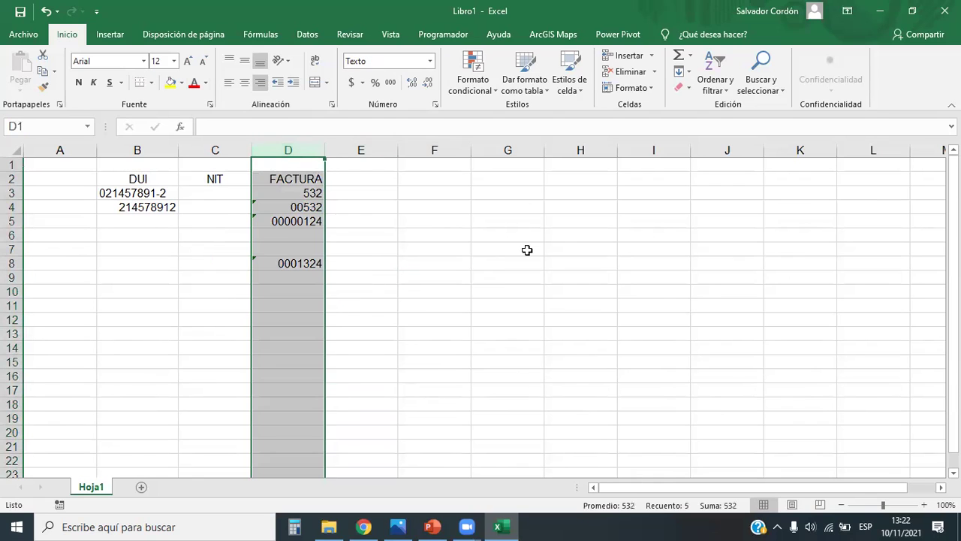
click(527, 250)
click(287, 150)
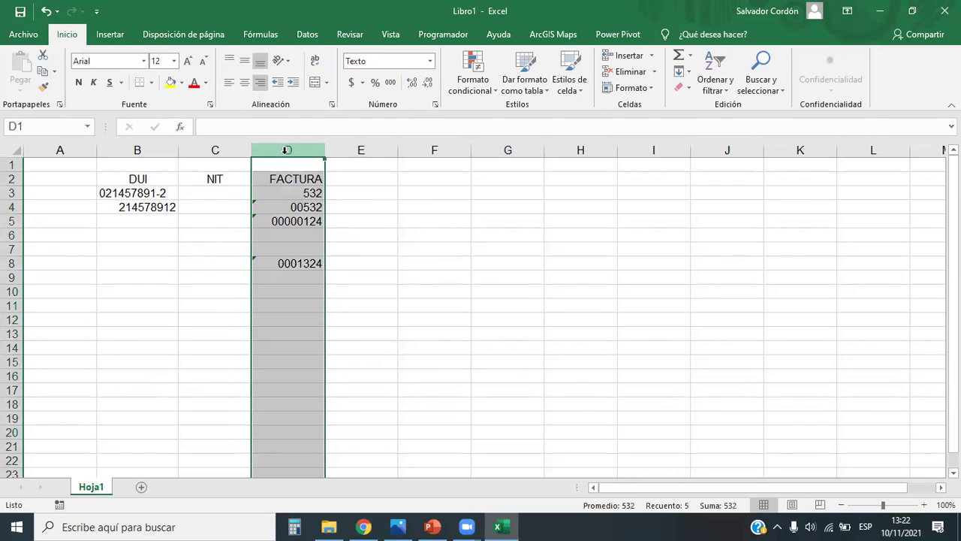
Make column D bold and enter 000451 in D14 with leading zeros kept
click(78, 83)
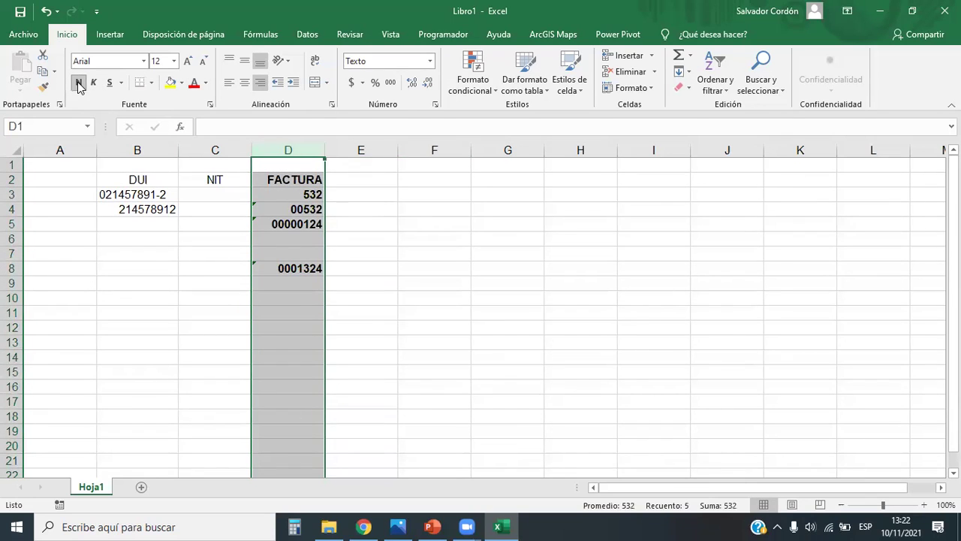
click(328, 326)
click(321, 357)
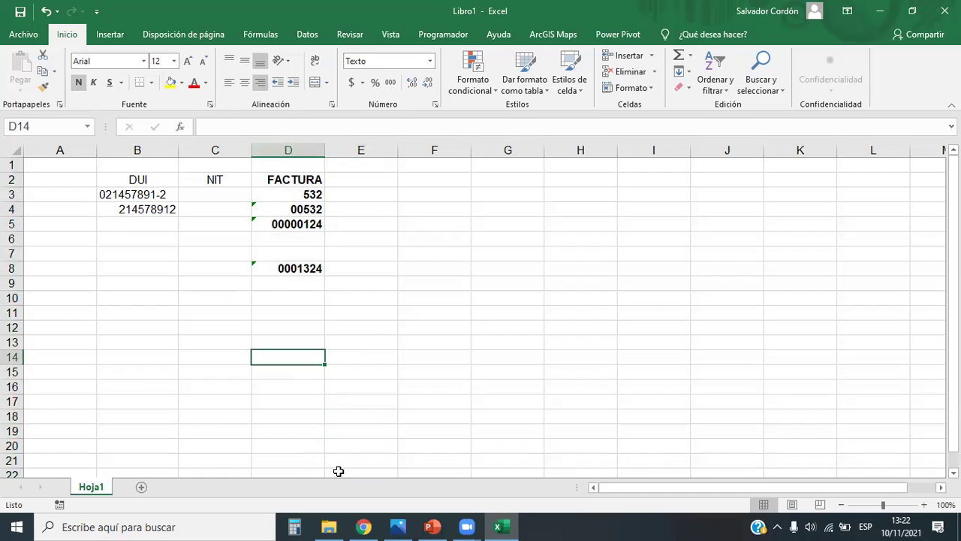
text(000451)
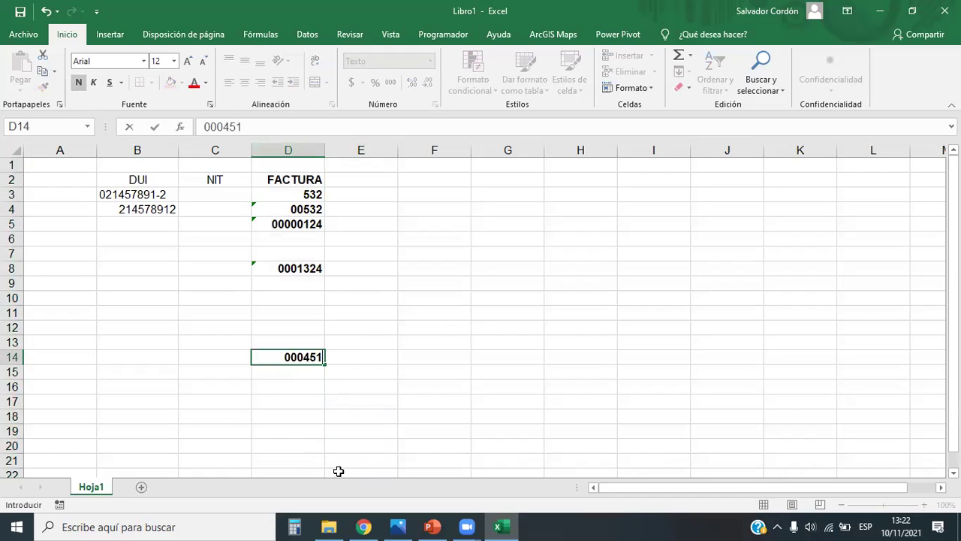
key(Return)
click(280, 358)
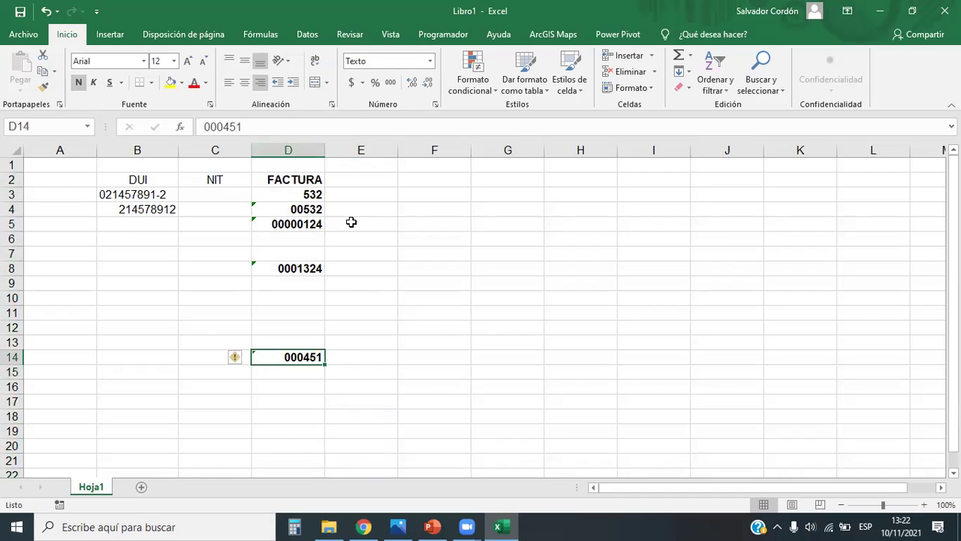
Adjust system volume, then check the invoice values in D4, D5, D8 and D14
click(582, 214)
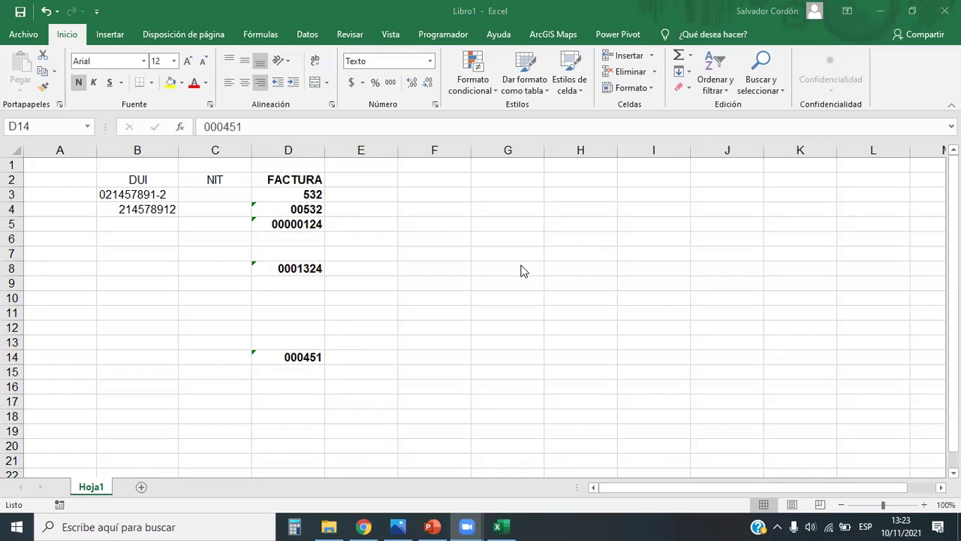
key(XF86AudioLowerVolume)
key(XF86AudioRaiseVolume)
key(XF86AudioRaiseVolume)
key(XF86AudioRaiseVolume)
click(257, 209)
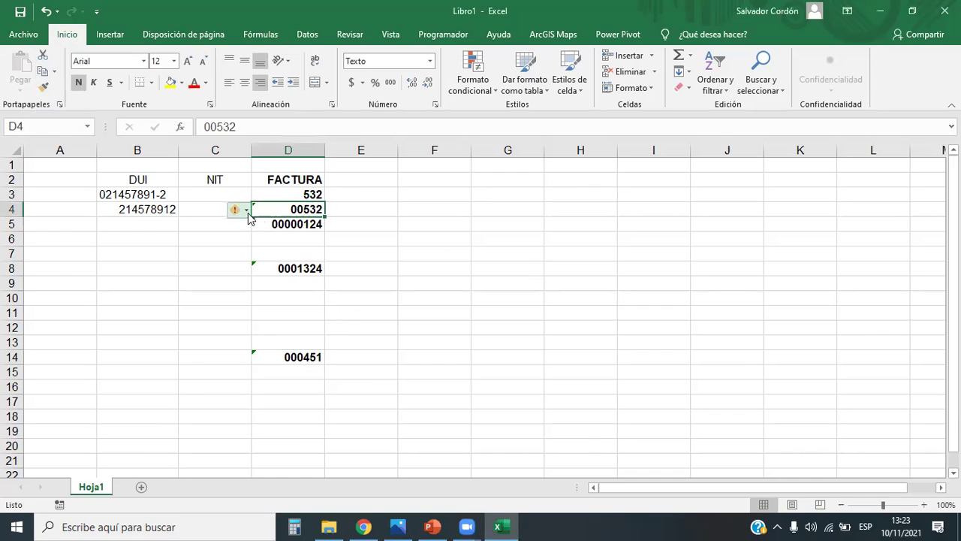
click(258, 224)
click(260, 264)
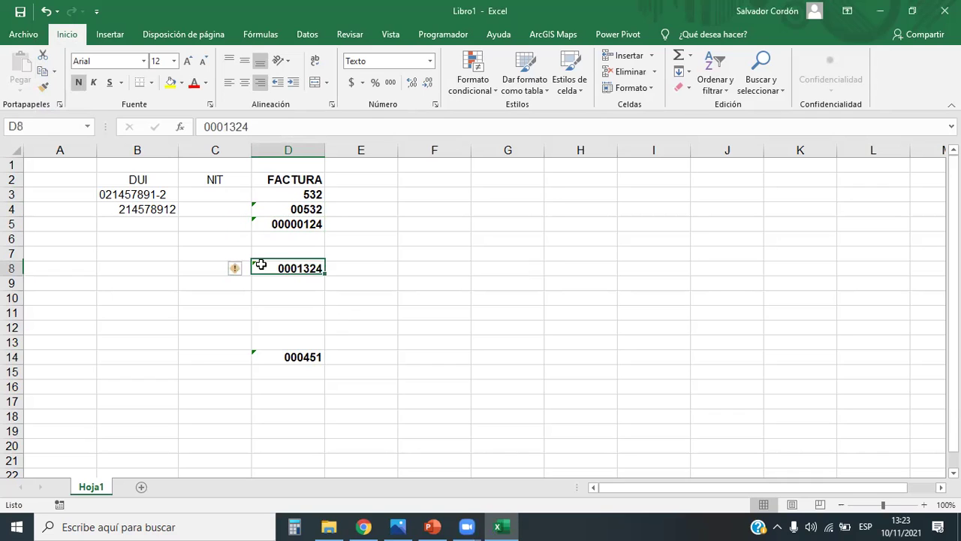
click(255, 353)
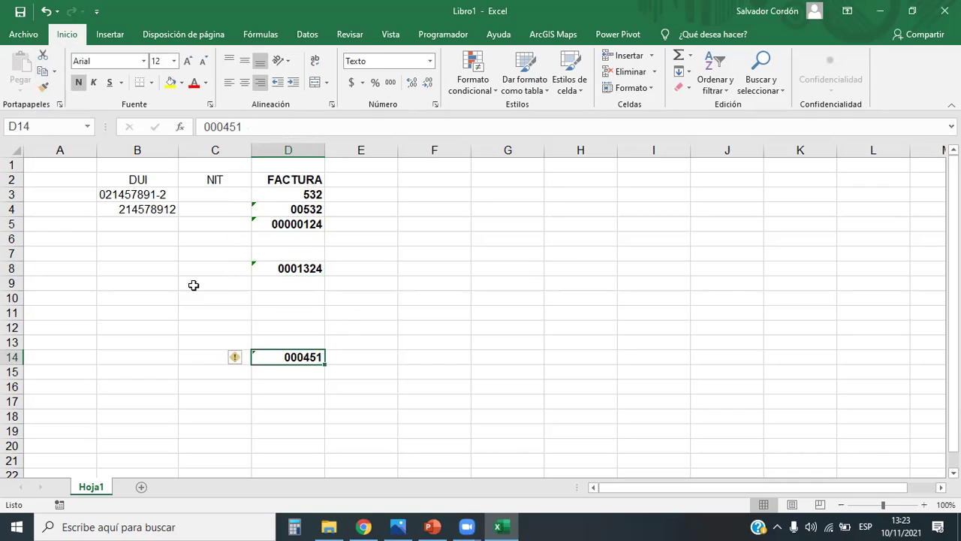
click(167, 225)
click(260, 356)
click(284, 319)
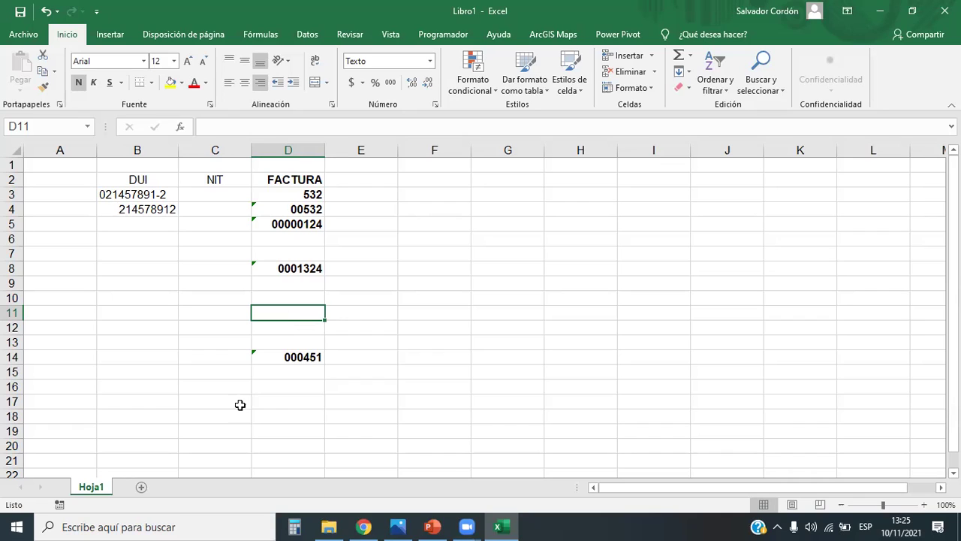
Add a blank second sheet, Hoja2, to Libro1 and display it
click(141, 487)
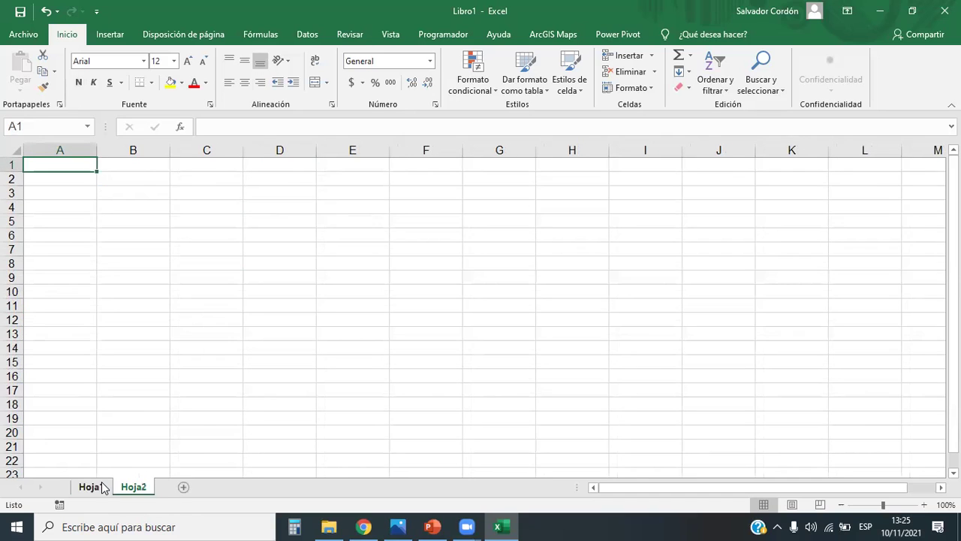
click(99, 487)
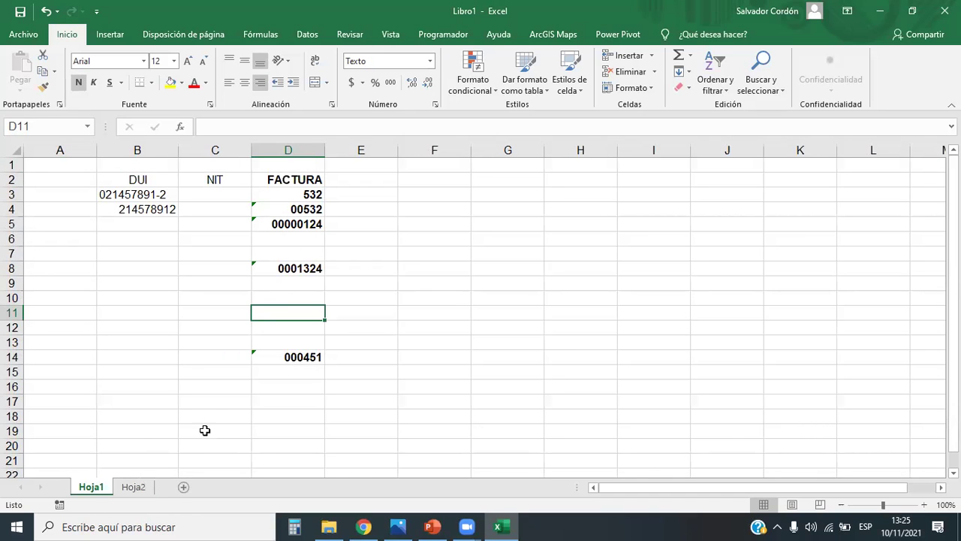
click(141, 490)
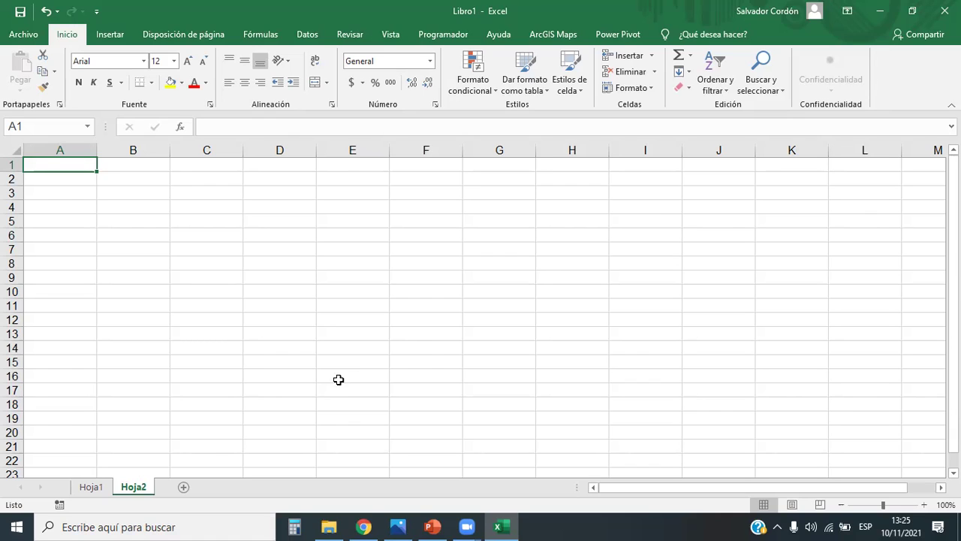
Return to the Hoja1 sheet, dismissing its sheet options menu unused
click(97, 488)
right_click(102, 492)
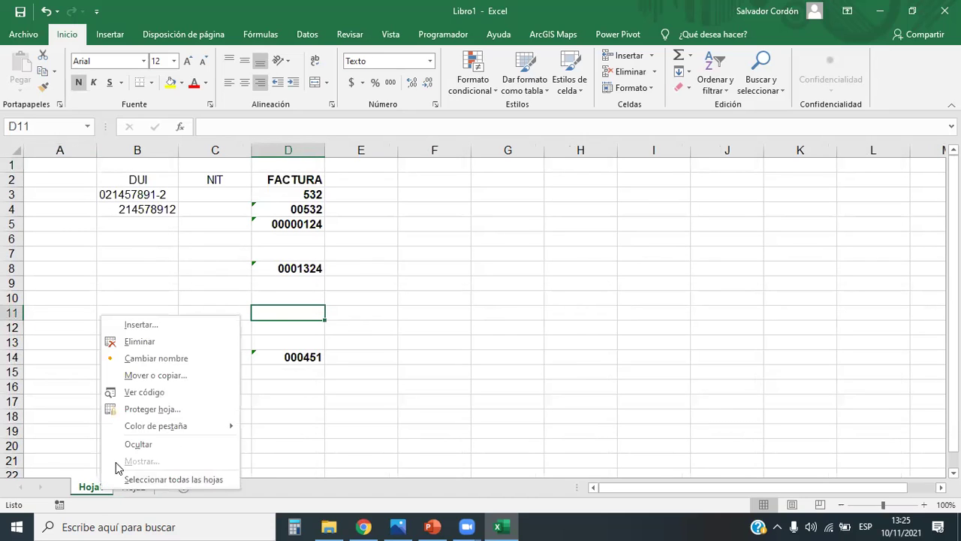
key(Escape)
Browse down column D's cells, checking D16 through D44–D51
click(239, 346)
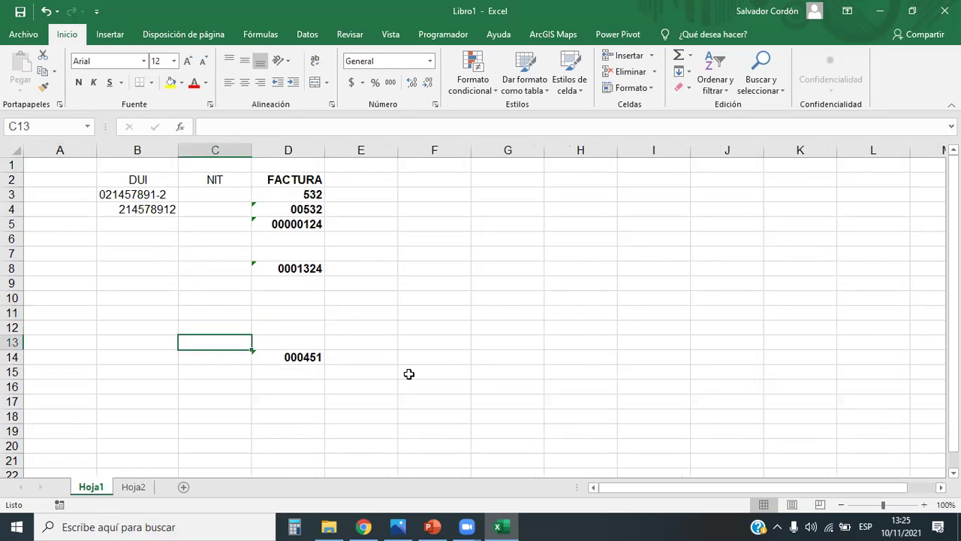
click(487, 371)
click(301, 384)
scroll(302, 406, down, 4)
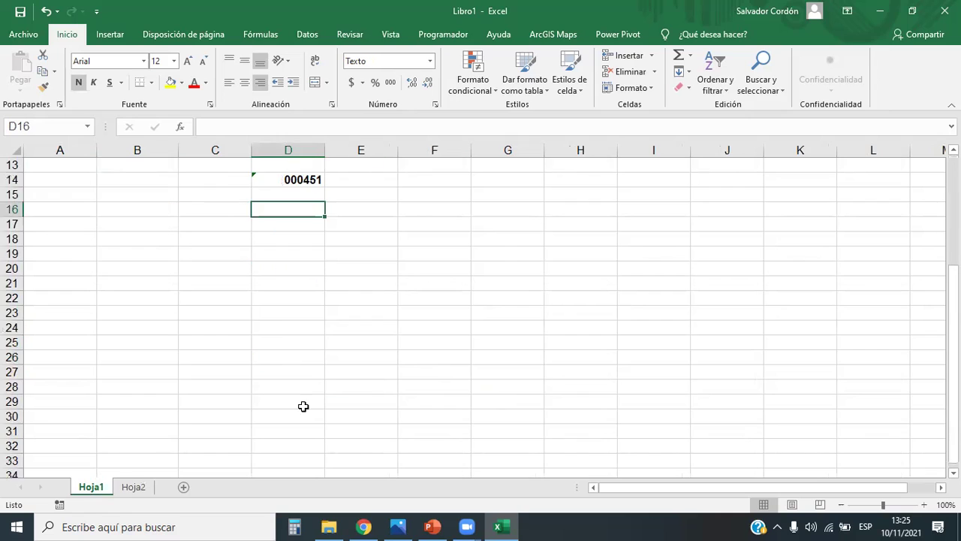
scroll(301, 413, down, 5)
scroll(297, 300, down, 3)
drag(294, 210, 302, 446)
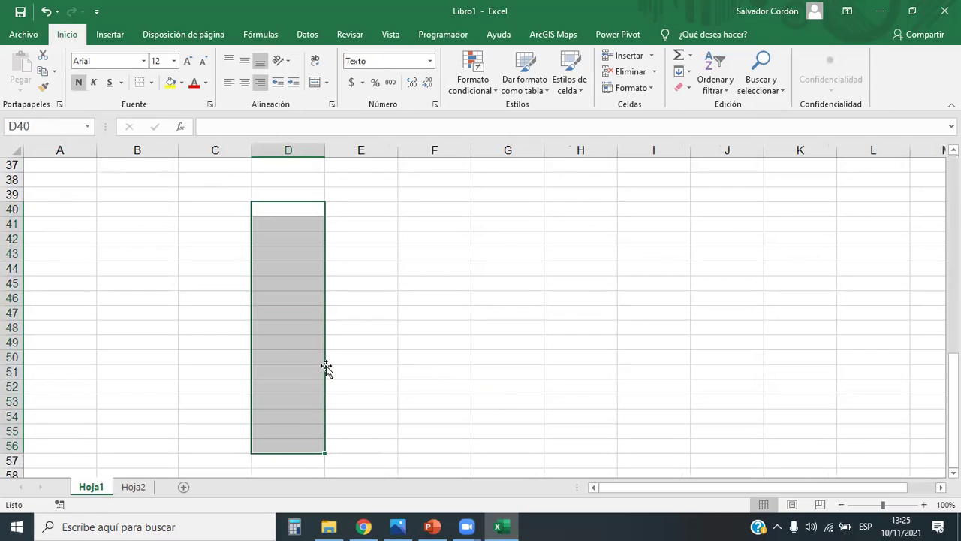
click(302, 342)
click(307, 369)
click(309, 298)
click(310, 269)
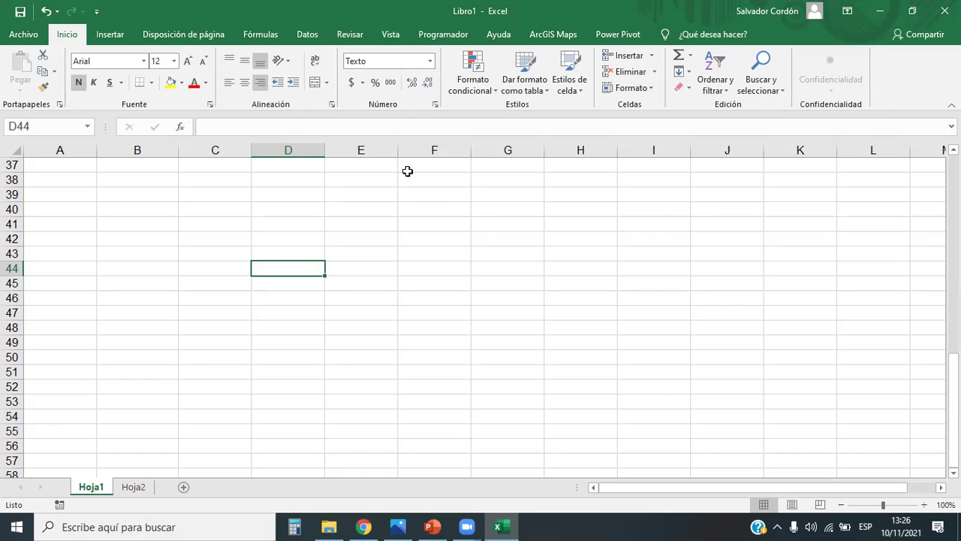
Select D43 and bring up the Borrar clearing options
click(297, 253)
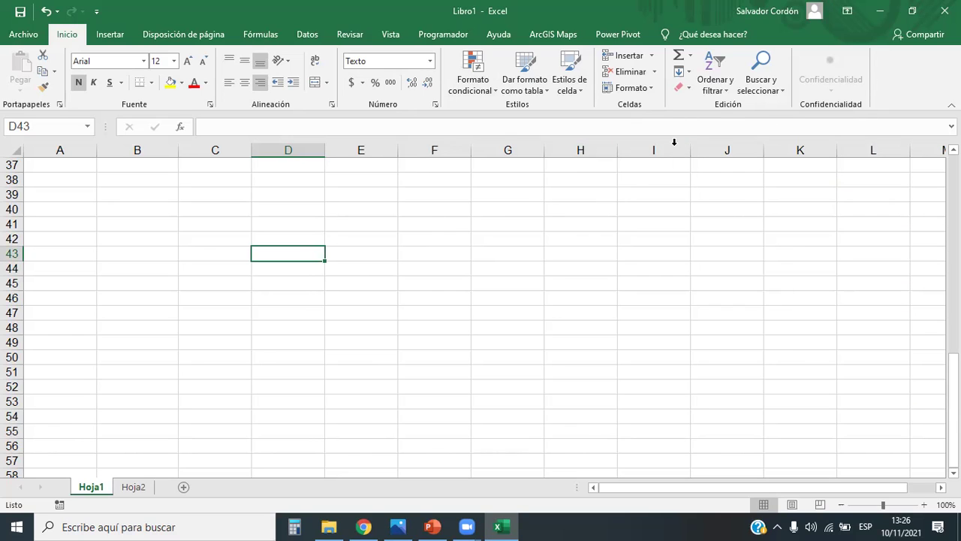
click(689, 91)
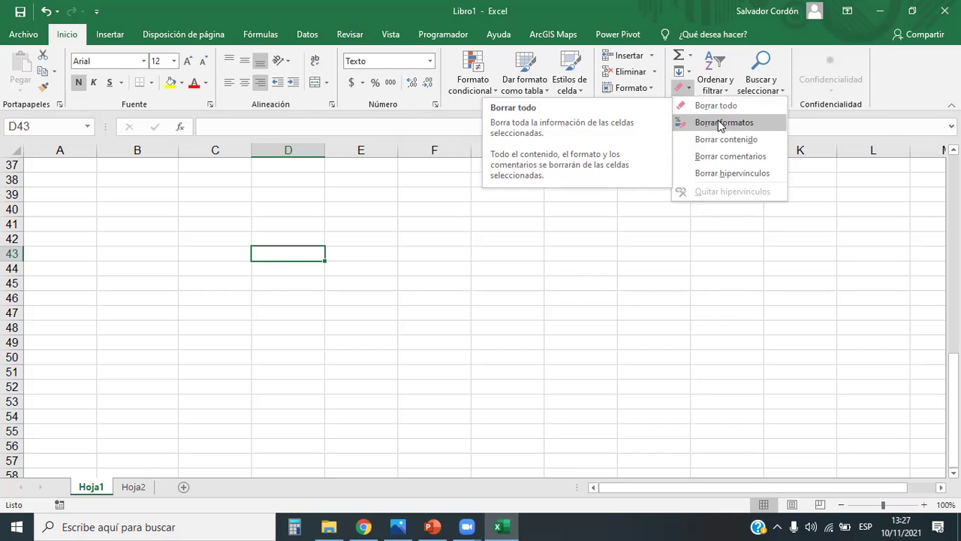
scroll(239, 252, up, 4)
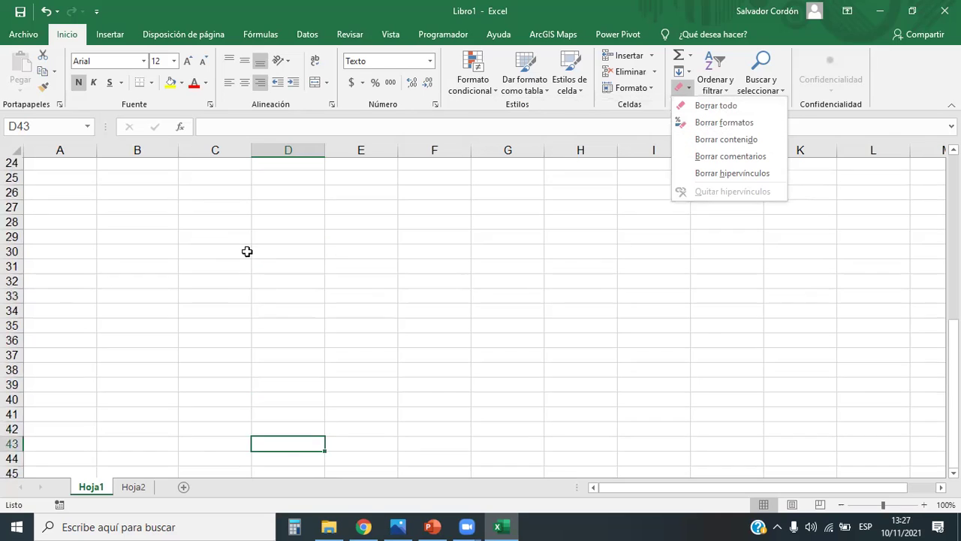
scroll(248, 251, up, 8)
drag(311, 194, 324, 356)
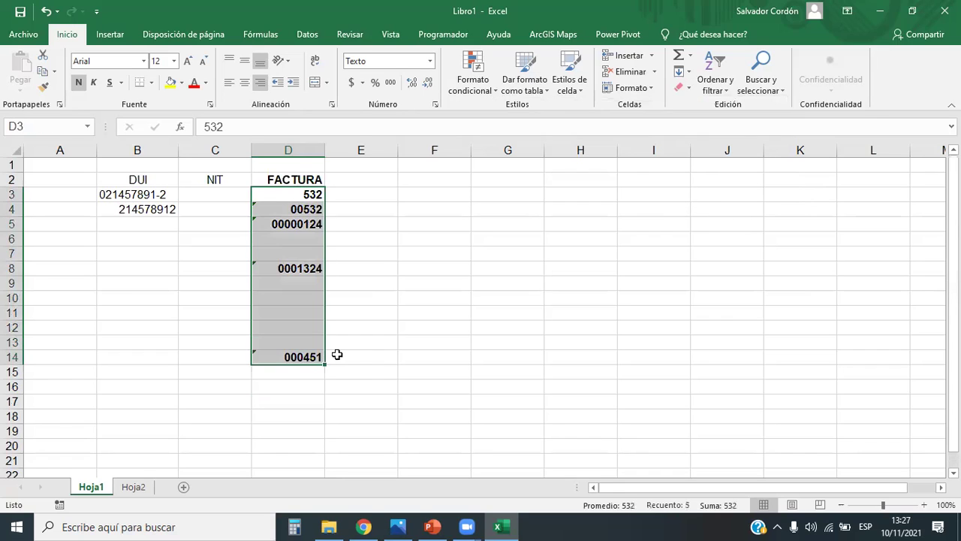
click(683, 87)
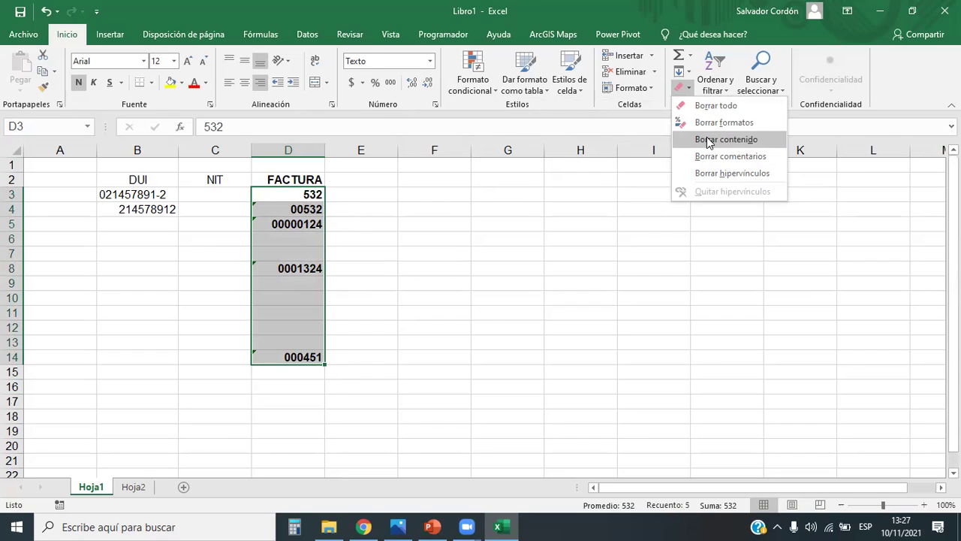
click(709, 140)
click(490, 309)
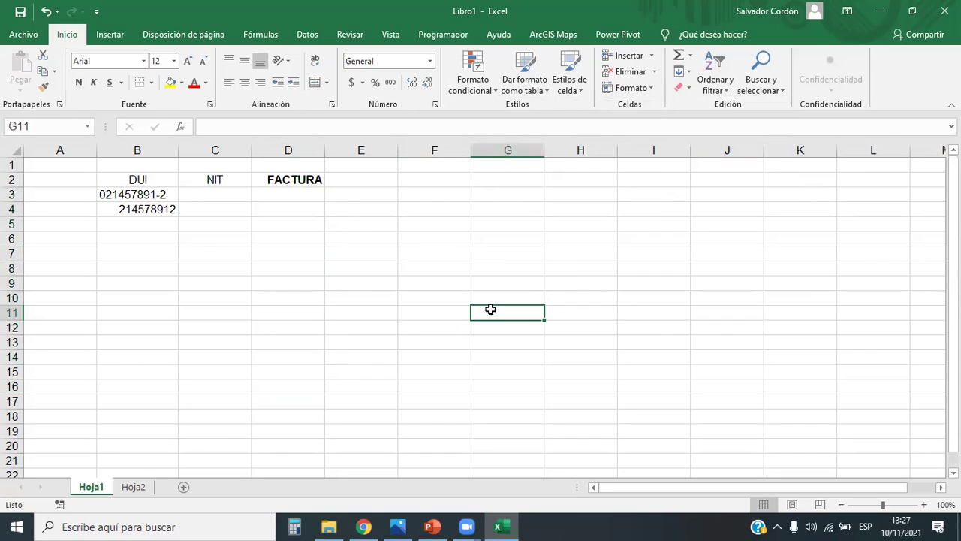
click(305, 211)
click(365, 249)
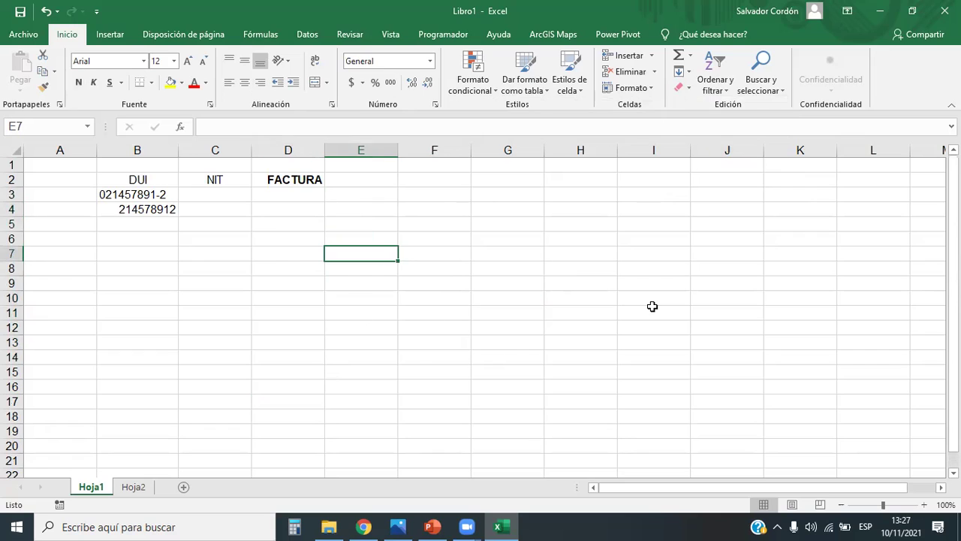
click(292, 226)
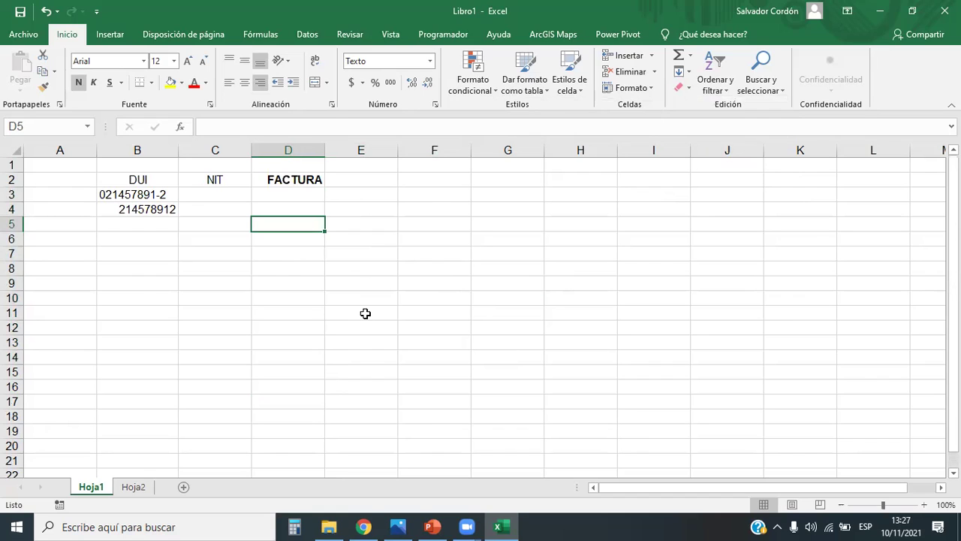
text(=s)
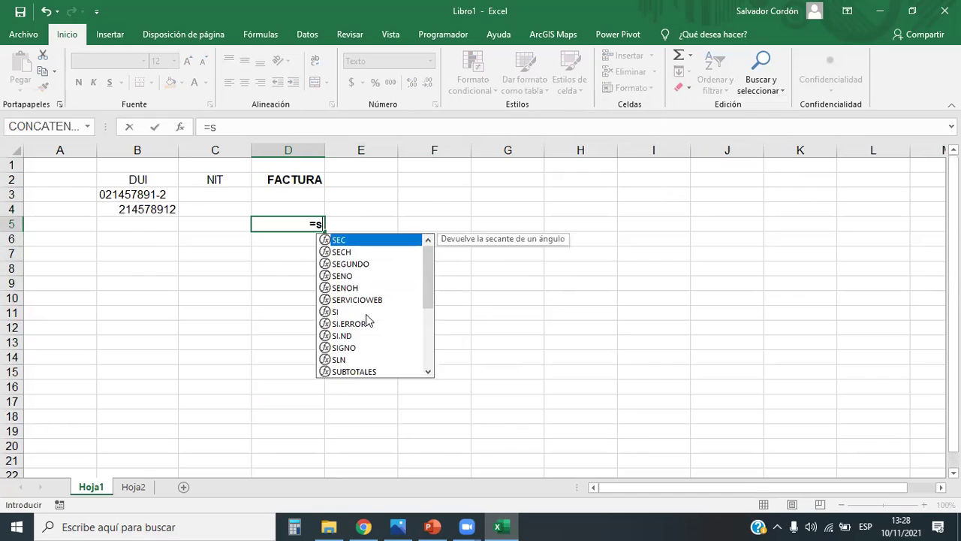
text(u)
double_click(343, 255)
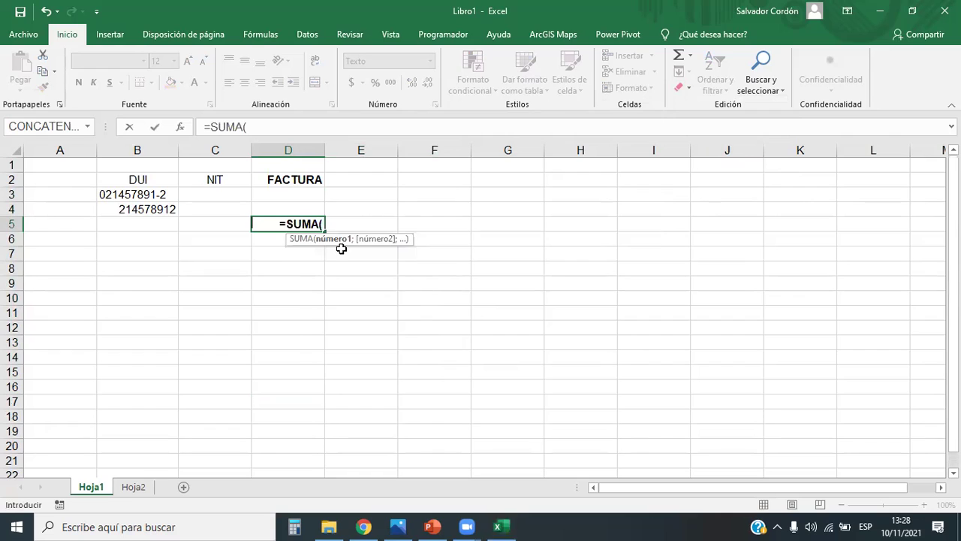
click(166, 211)
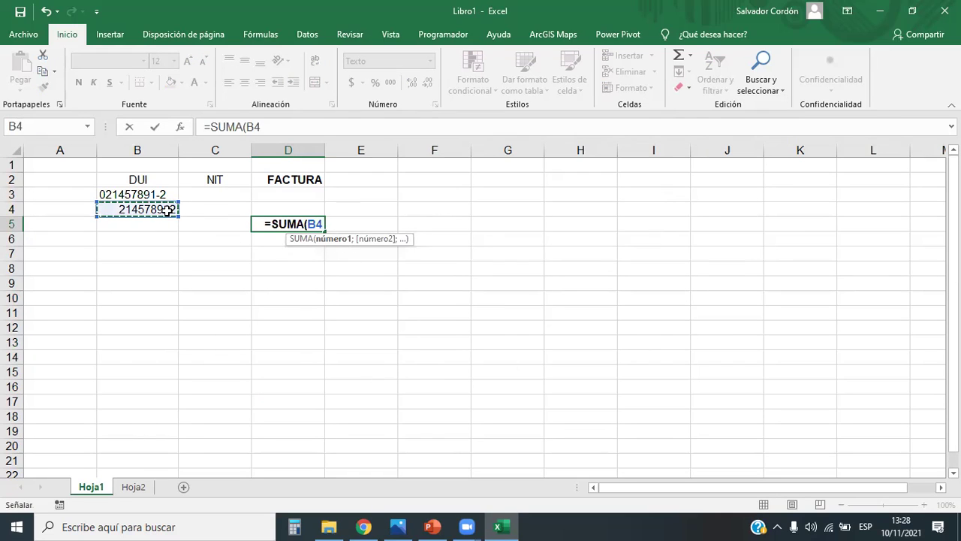
text())
key(Return)
click(350, 353)
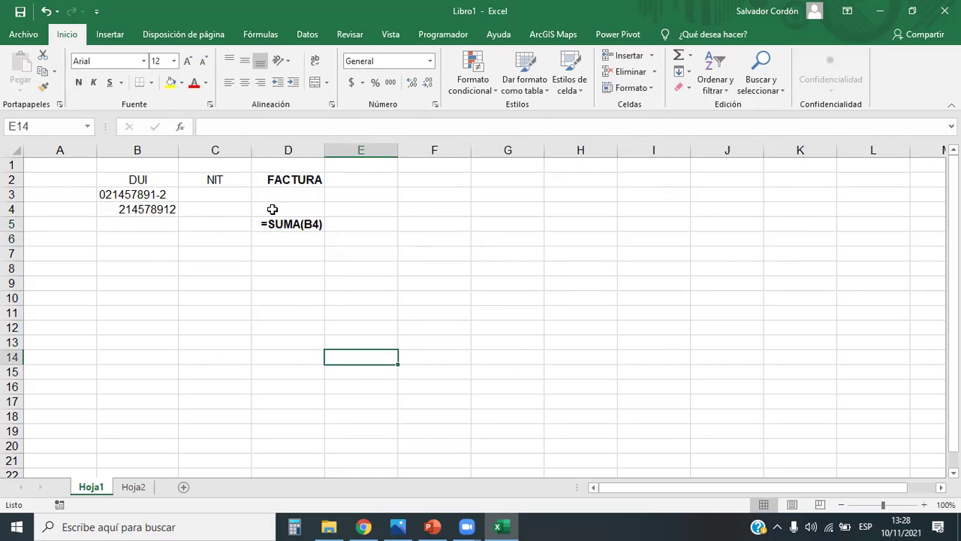
click(280, 223)
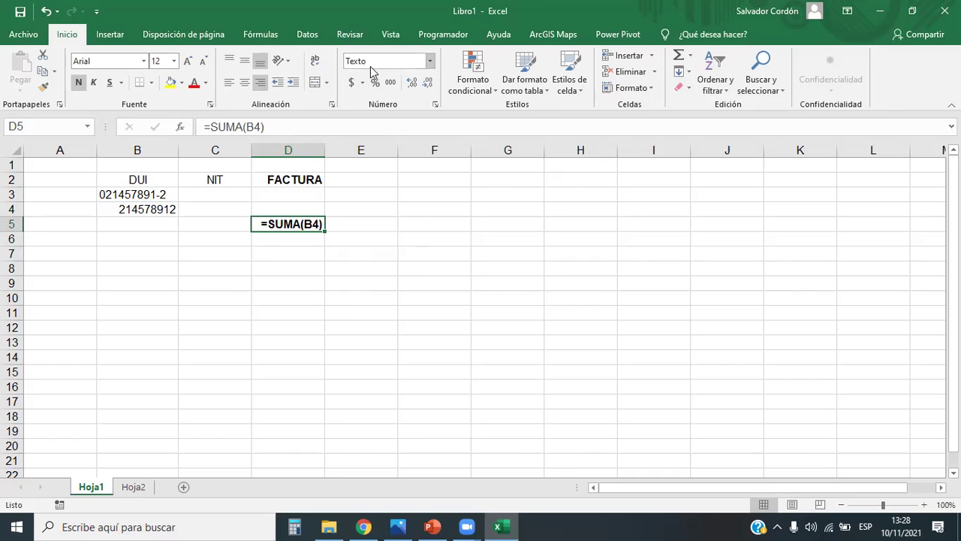
drag(293, 210, 301, 271)
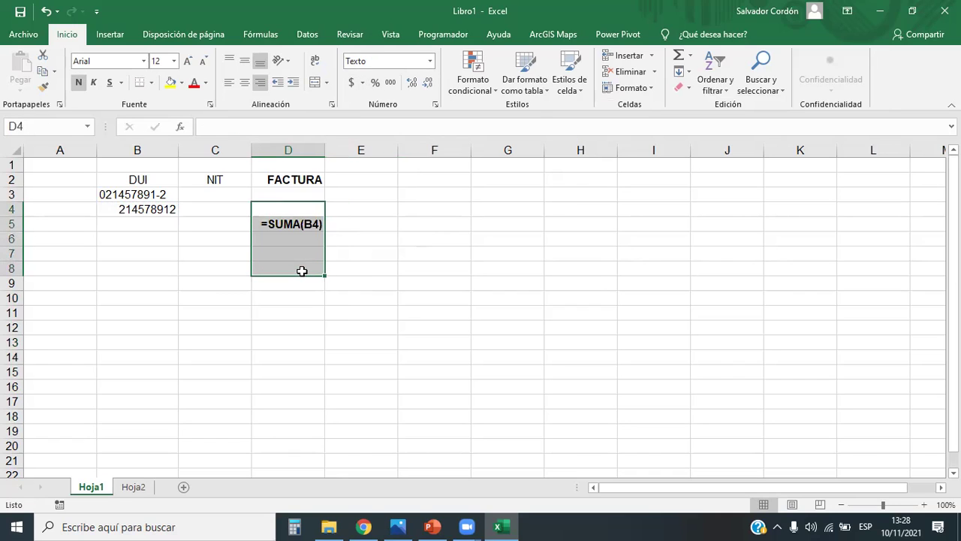
key(Delete)
key(ctrl+z)
key(ctrl+z)
key(ctrl+z)
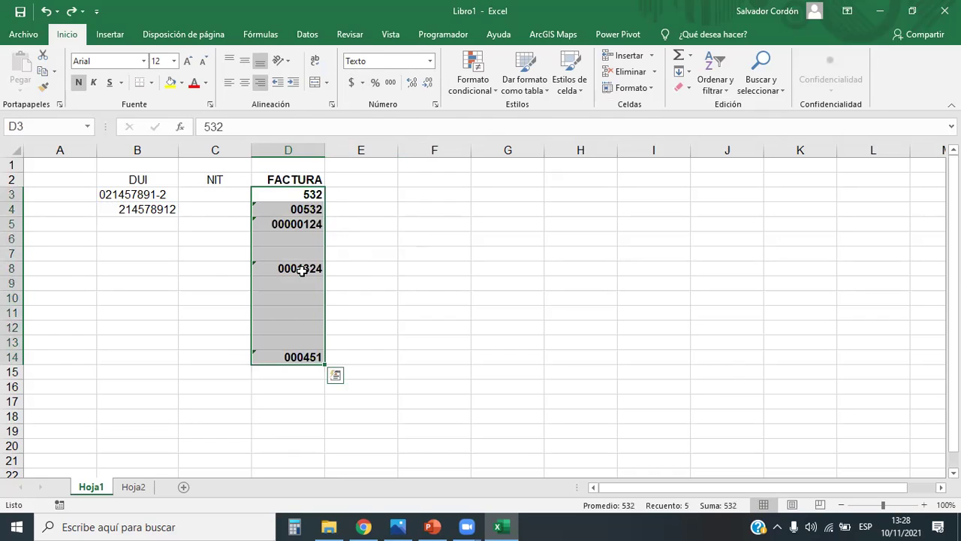
Apply Borrar formatos to cell G7, then to the whole of column D
click(478, 255)
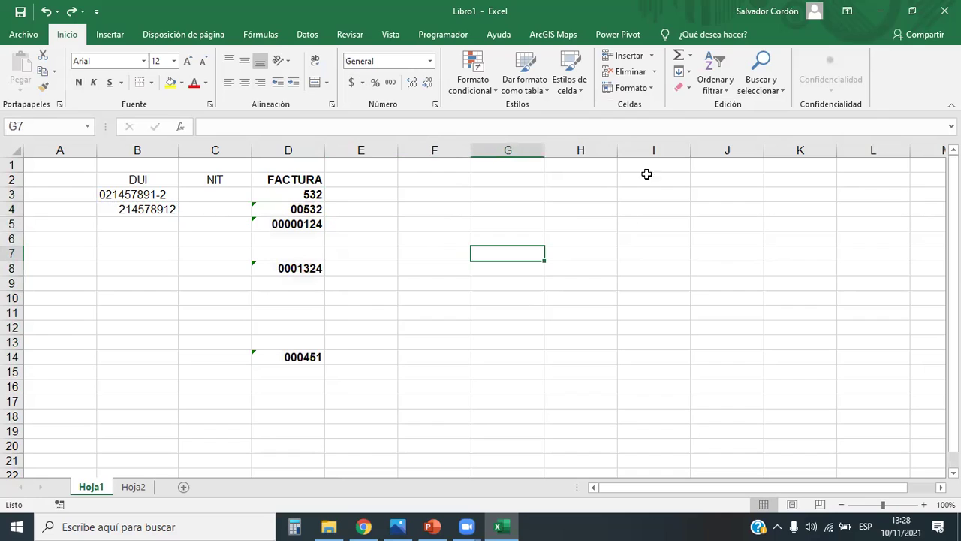
click(683, 87)
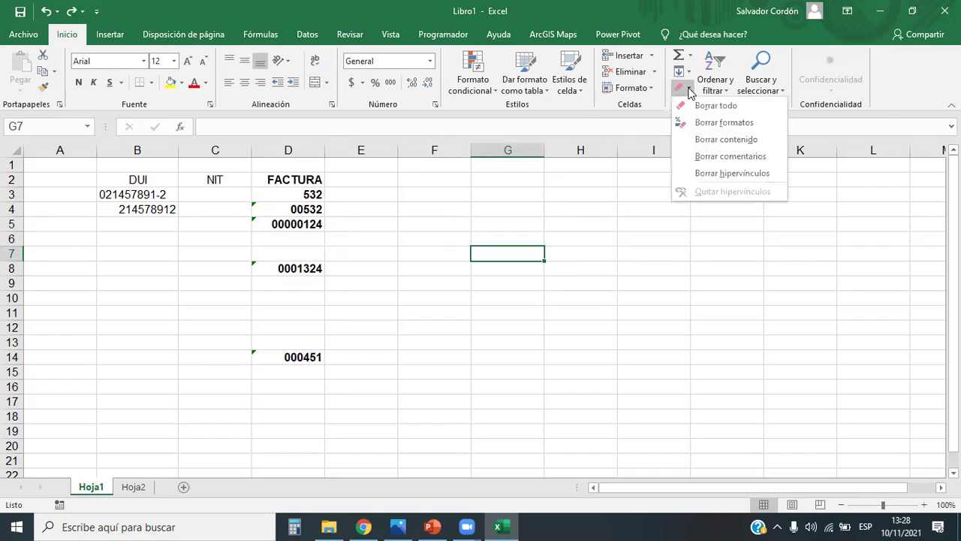
click(721, 125)
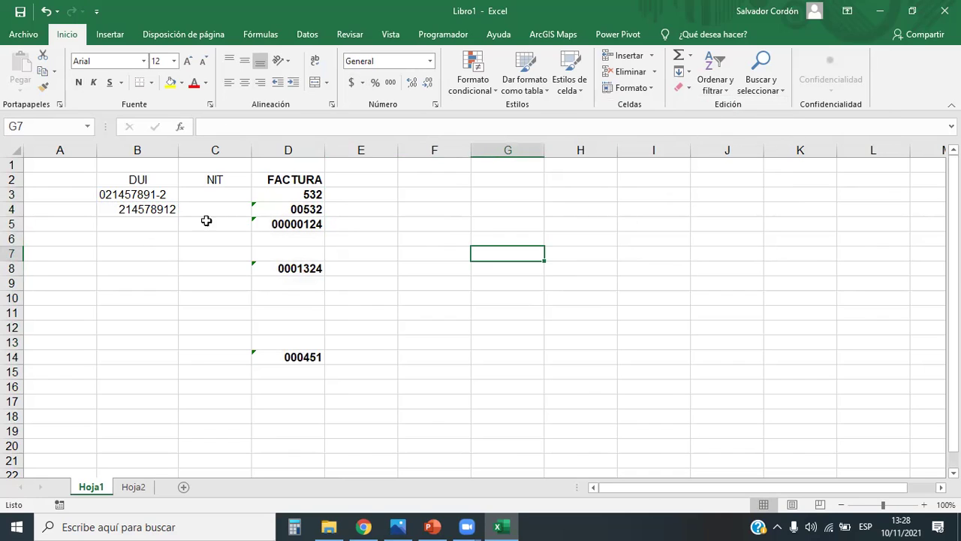
click(287, 150)
click(683, 87)
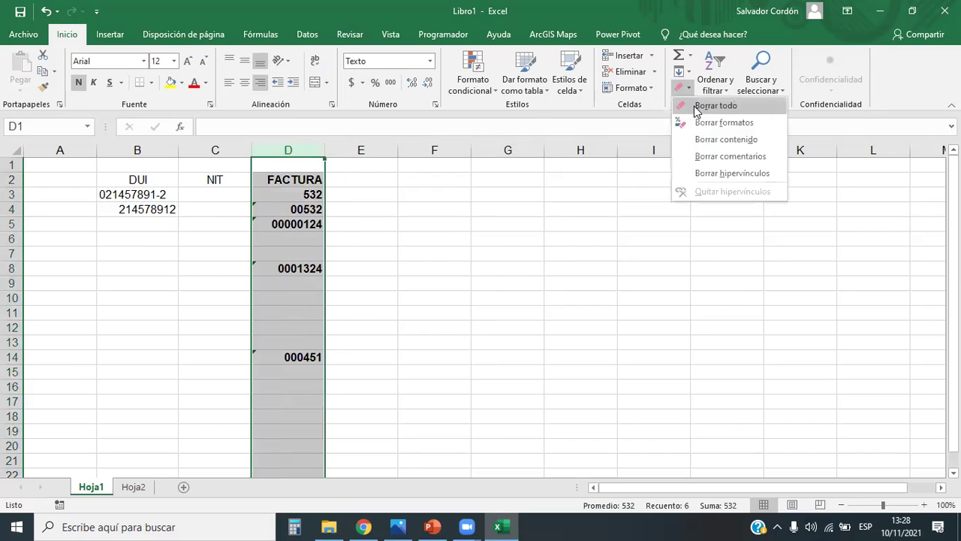
click(721, 123)
Compare the now-unformatted FACTURA values in cells D4 and D5
click(608, 247)
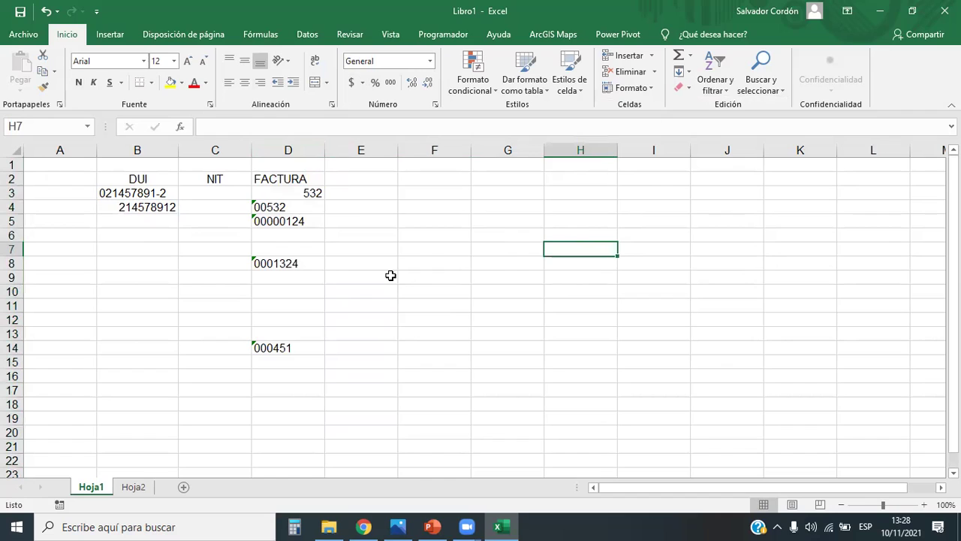
click(286, 210)
click(300, 221)
click(296, 207)
click(301, 219)
click(301, 207)
click(303, 221)
click(304, 208)
click(305, 221)
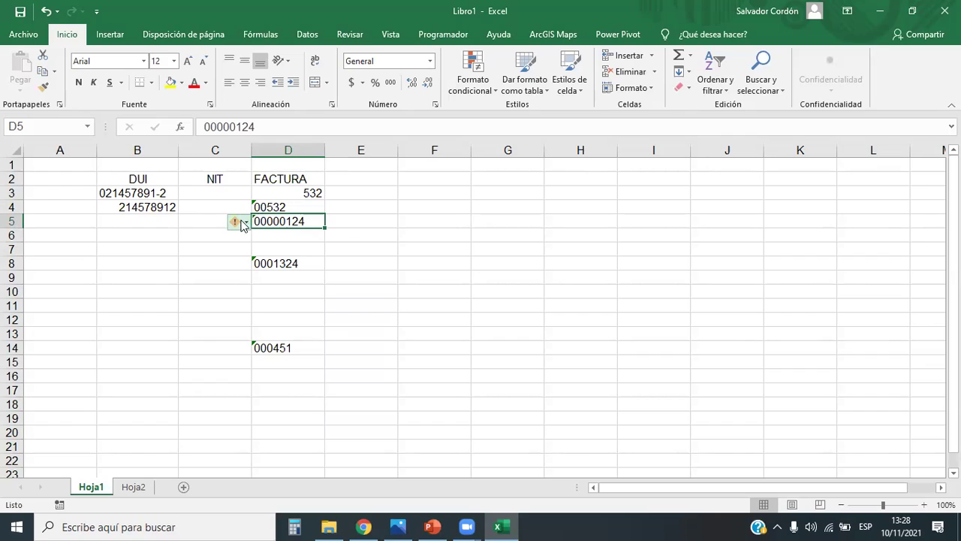
Ignore the number-stored-as-text warning on cell D5
mouse_move(247, 225)
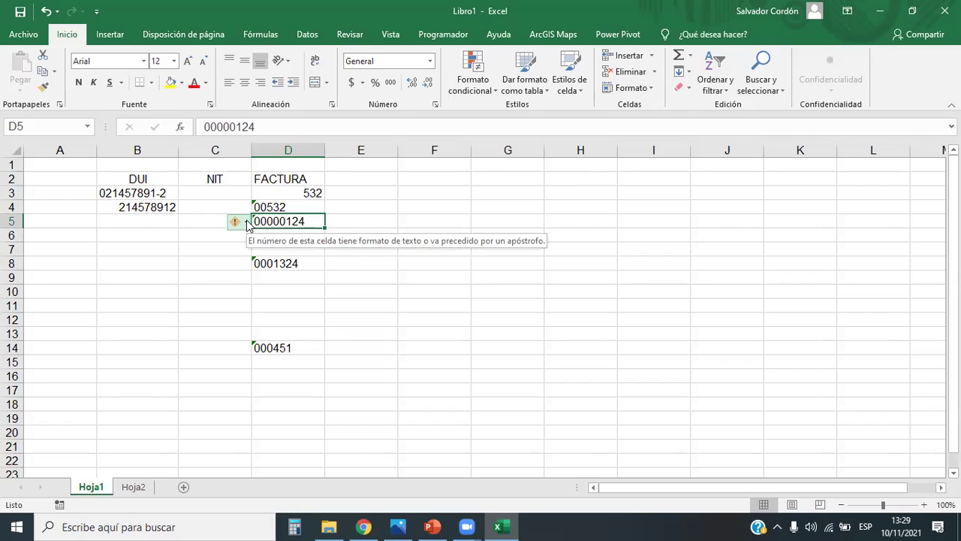
click(245, 222)
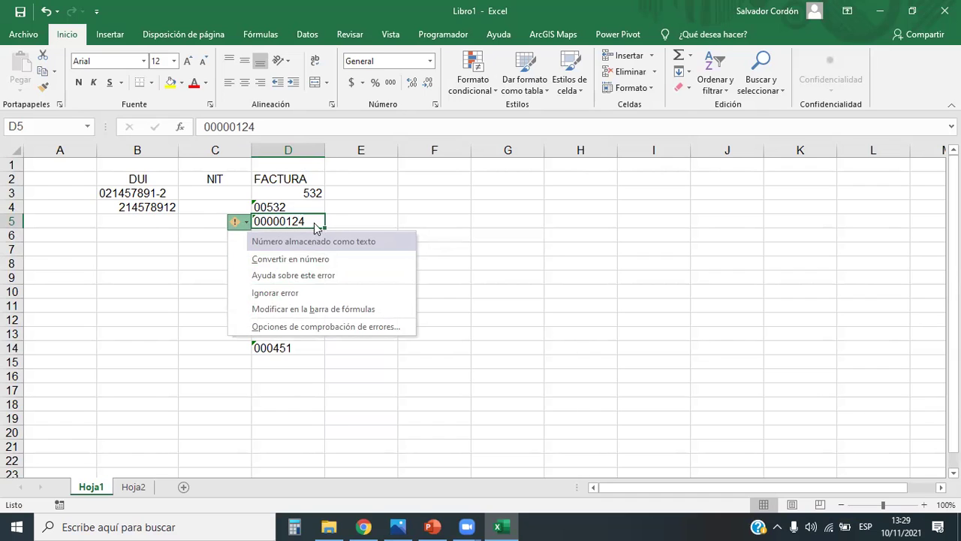
click(274, 297)
Convert D8's text 0001324 into the number 1324 and verify it
key(Down)
key(Down)
key(Down)
click(262, 263)
click(237, 266)
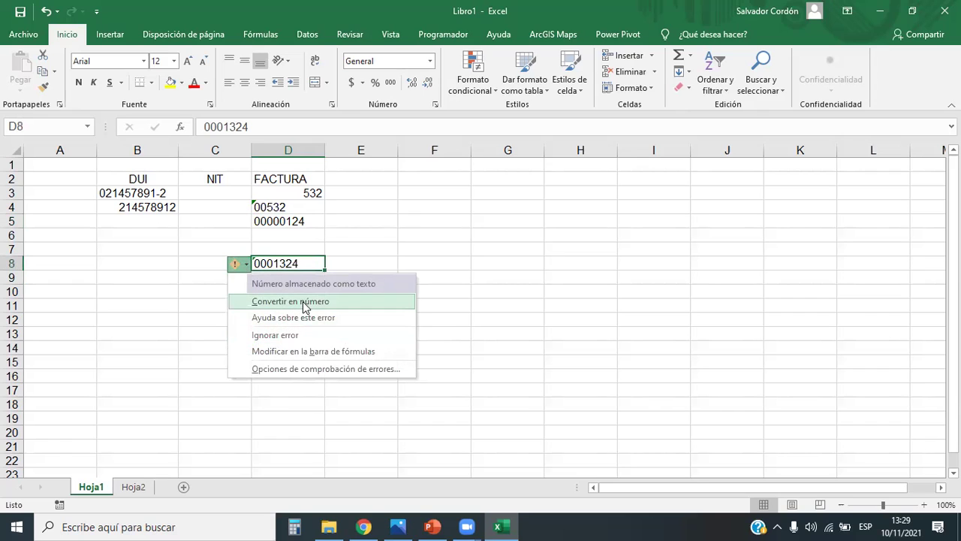
click(316, 301)
click(329, 320)
click(308, 265)
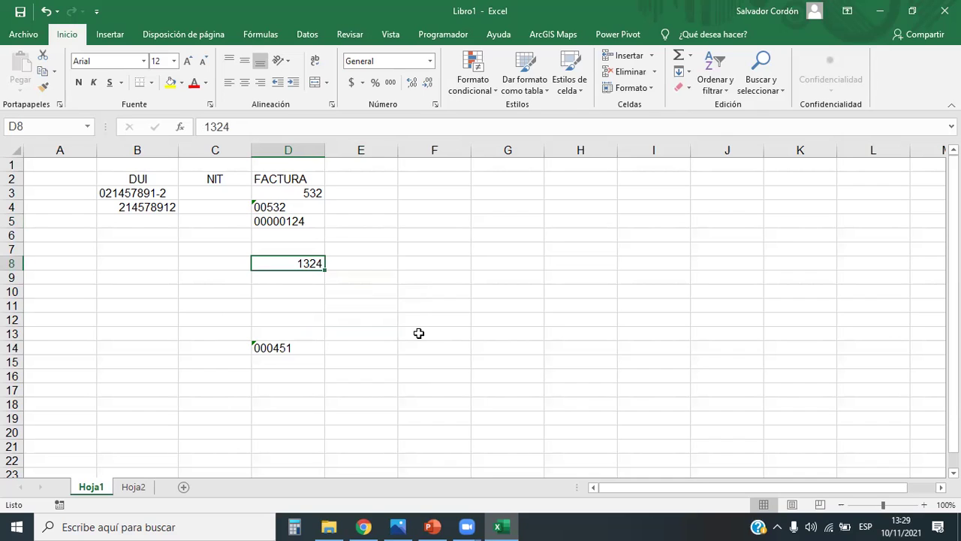
Check D4's error options for 00532 and leave the cell unchanged
click(272, 208)
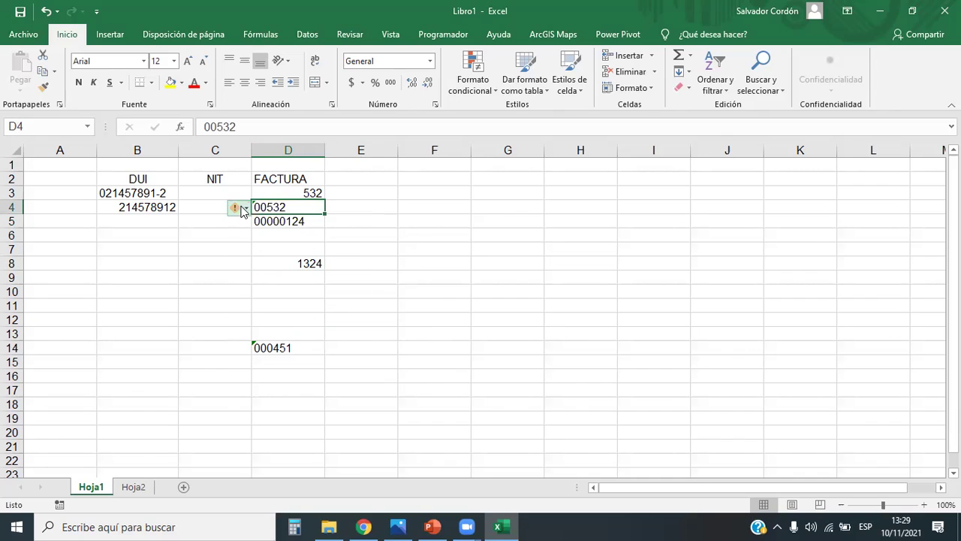
click(244, 209)
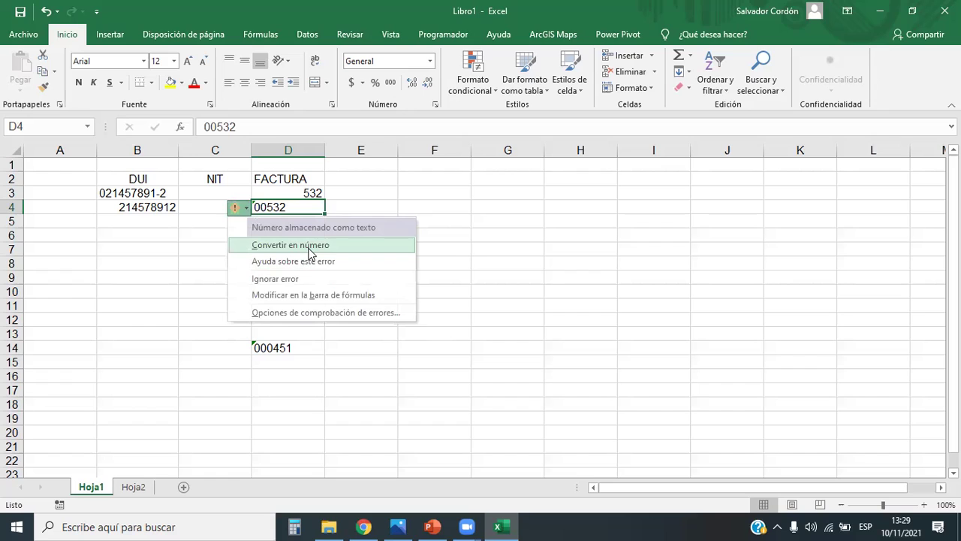
click(508, 263)
Enter '00005 in G5 so it is stored as text
click(360, 292)
click(434, 221)
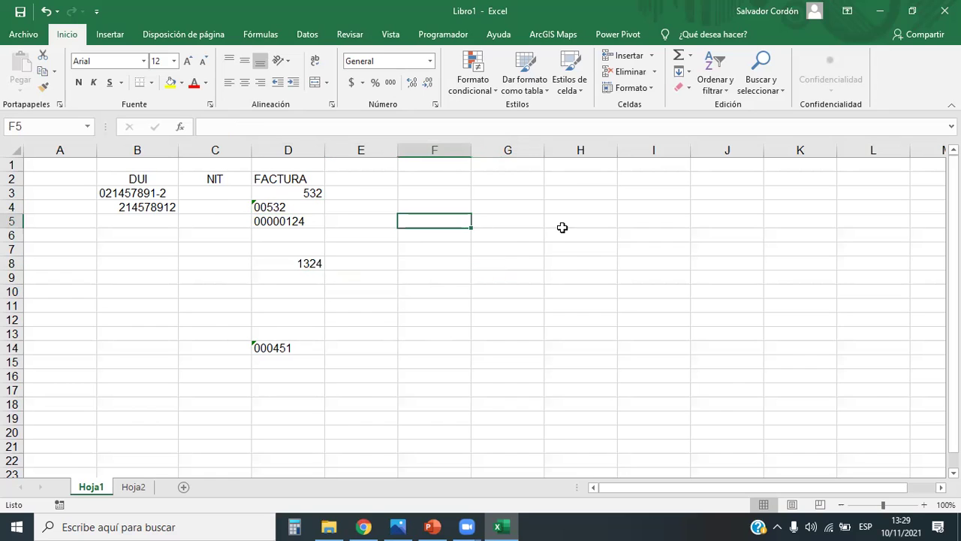
click(508, 221)
text('00005)
key(Return)
Inspect G5's 00005 entry against the FACTURA column, then delete it
click(368, 191)
click(489, 221)
click(533, 324)
click(499, 250)
click(496, 221)
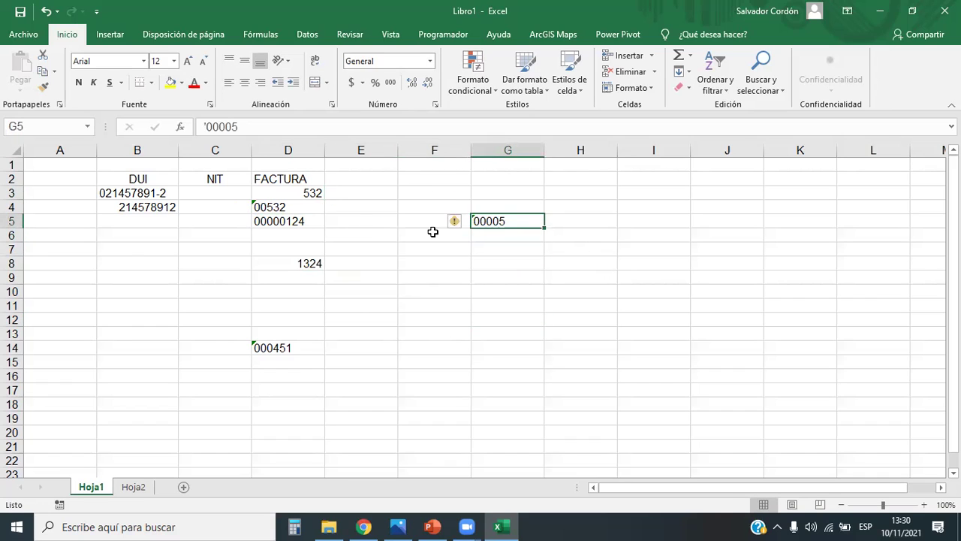
drag(287, 179, 288, 434)
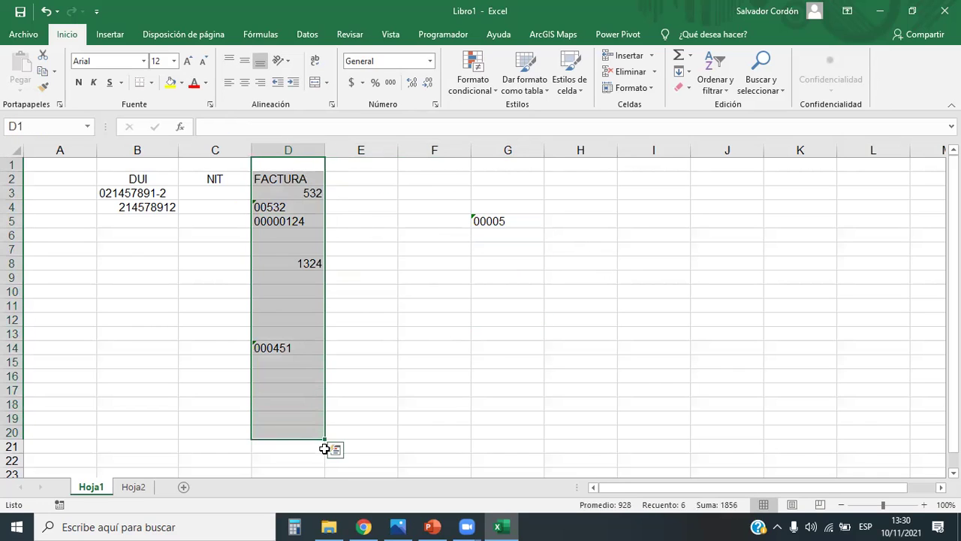
click(457, 260)
click(502, 224)
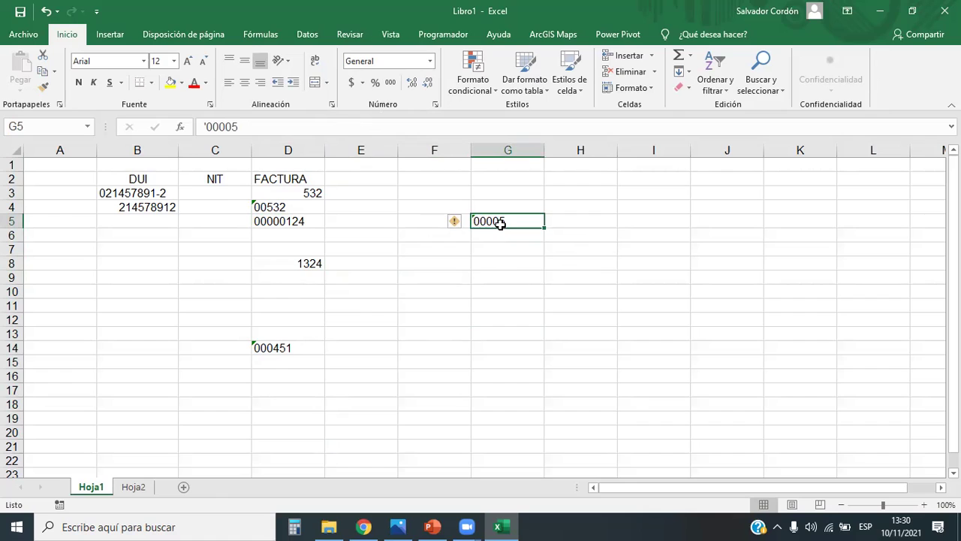
key(Delete)
In F4, type '=suma( and trim it back to '=su
click(412, 333)
click(418, 205)
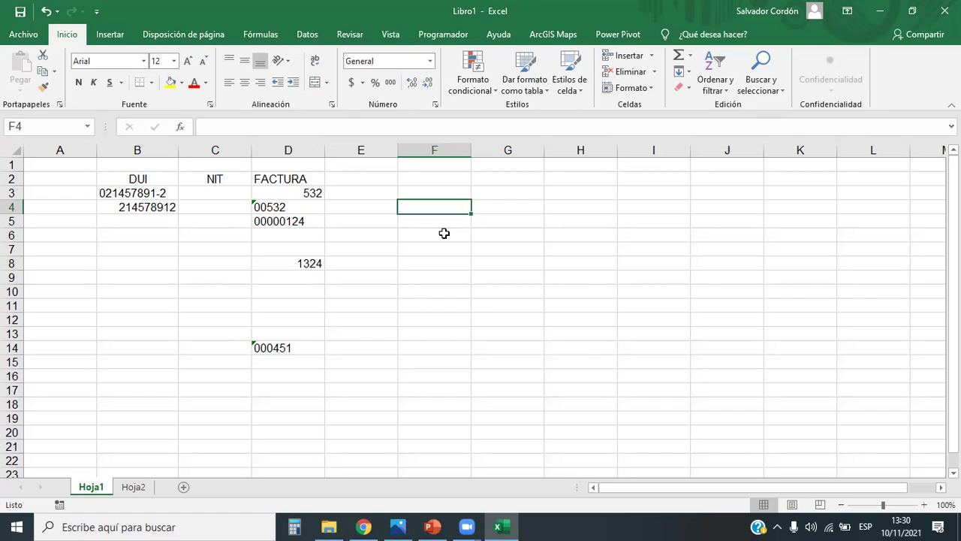
text(')
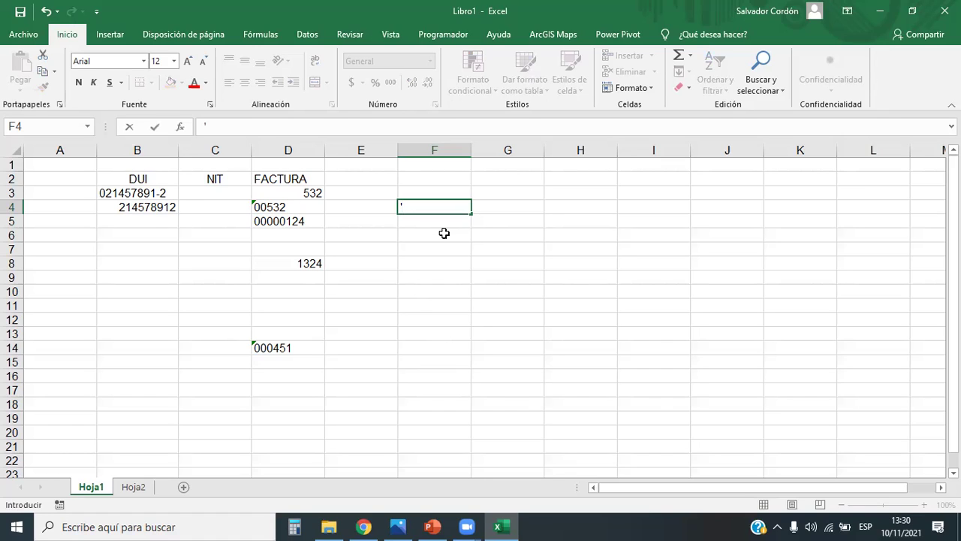
text(=suma)
text(()
key(BackSpace)
key(BackSpace)
key(BackSpace)
Commit F4's '=su entry by selecting D4, then check cells D4 and D7
click(268, 208)
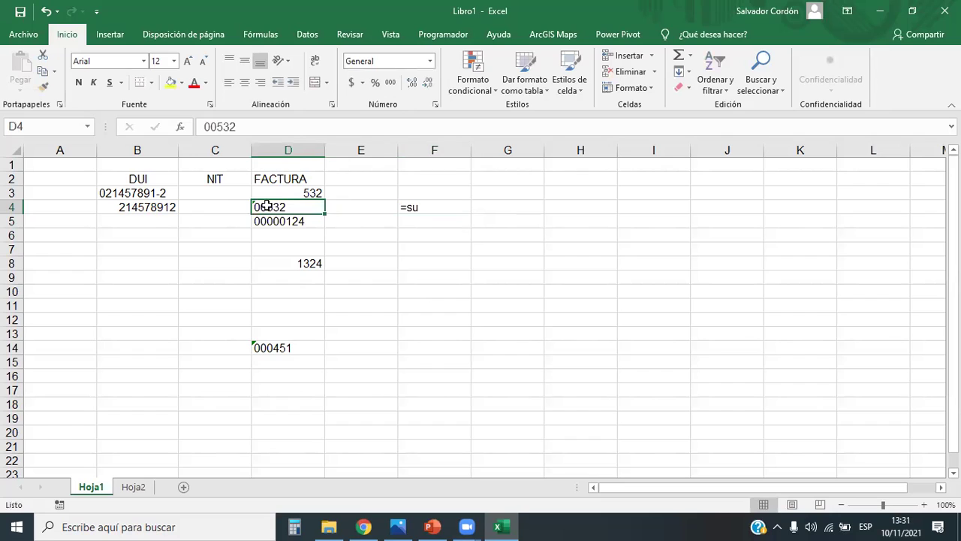
key(Down)
key(Down)
key(Down)
click(261, 207)
click(269, 244)
click(271, 209)
click(312, 253)
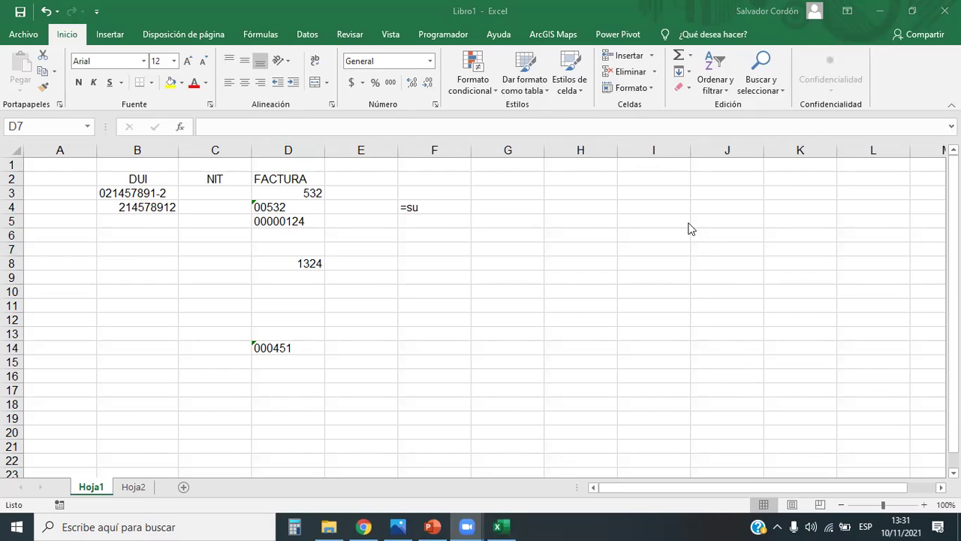
Compare F4's =su text with the column D values, ending on F4
click(438, 207)
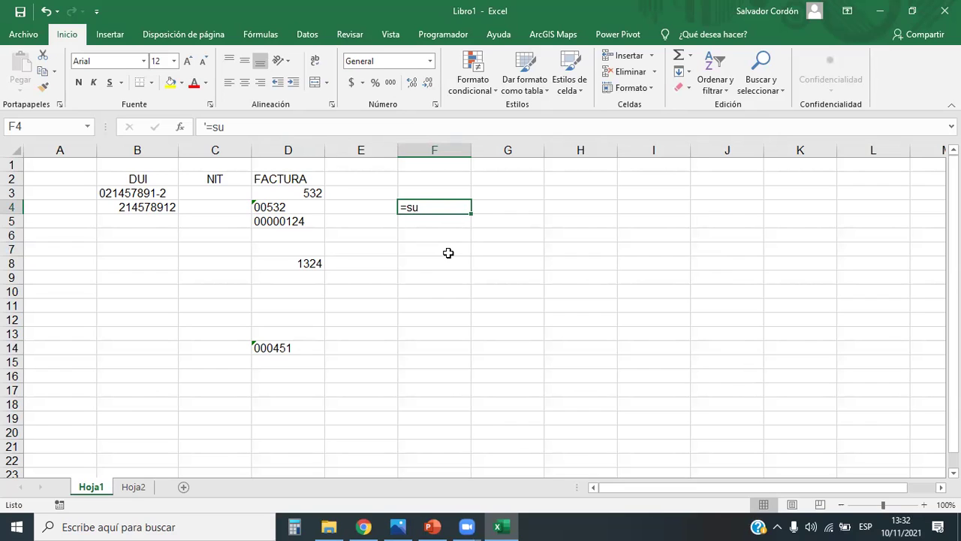
drag(278, 208, 281, 236)
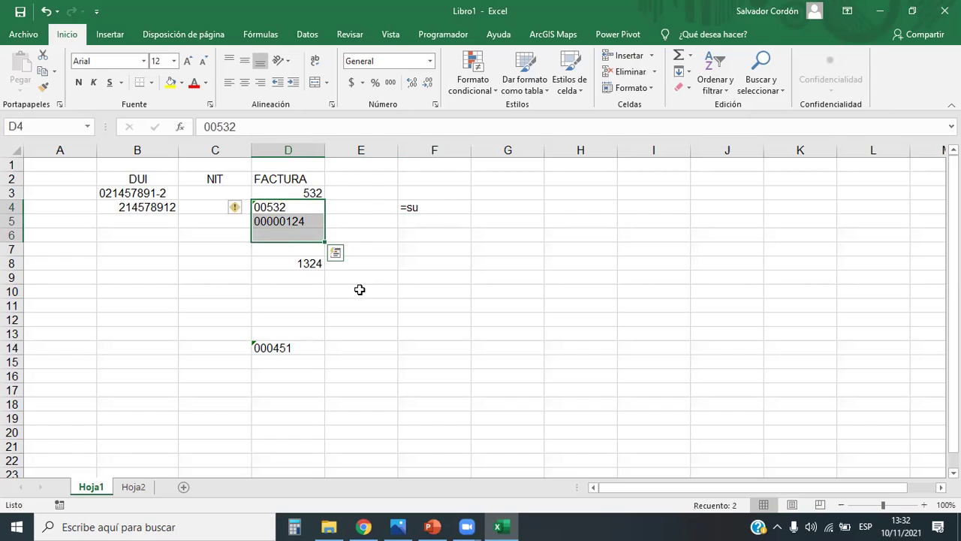
click(442, 210)
click(428, 247)
drag(281, 234, 284, 221)
click(293, 150)
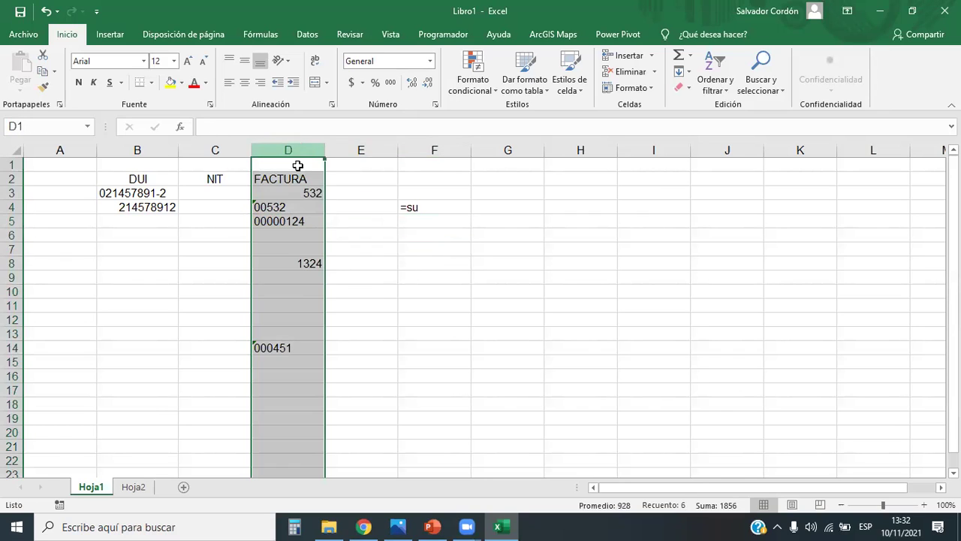
click(435, 165)
click(437, 208)
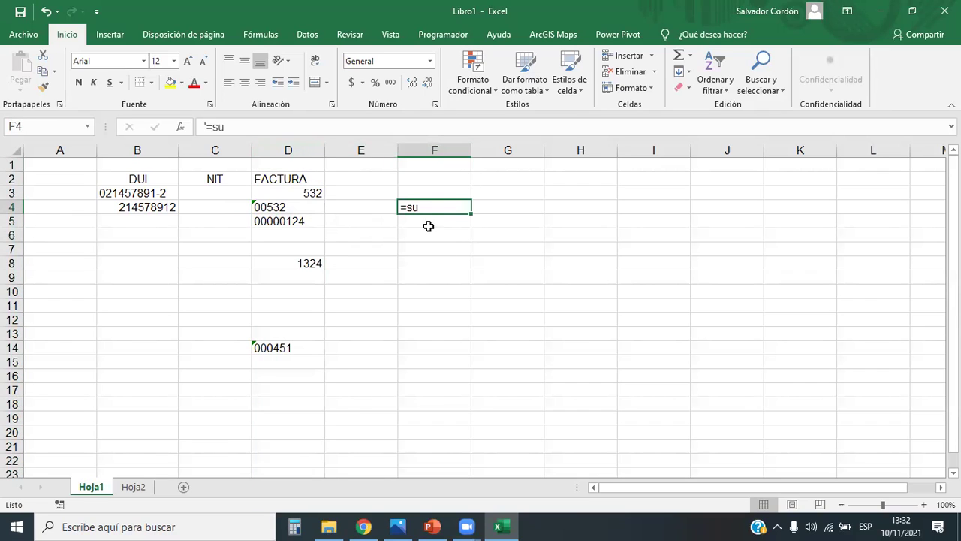
Clear F4's =su and experiment with typing =sum( instead
double_click(427, 208)
key(BackSpace)
key(BackSpace)
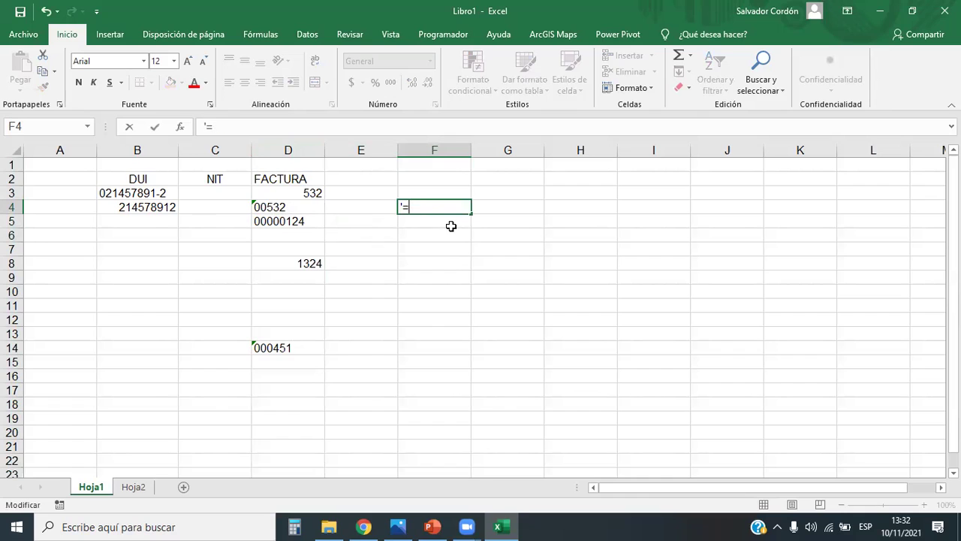
key(BackSpace)
key(BackSpace)
text(=)
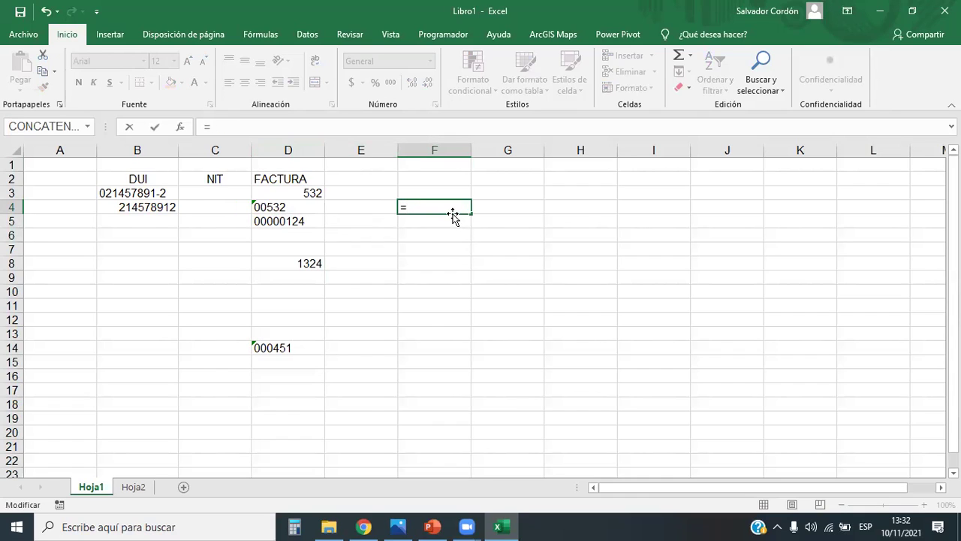
text(su)
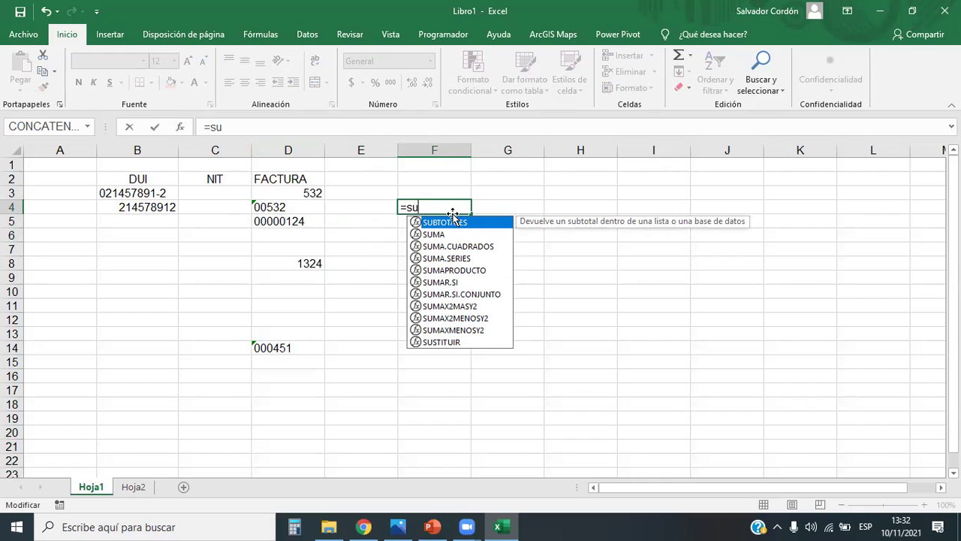
key(BackSpace)
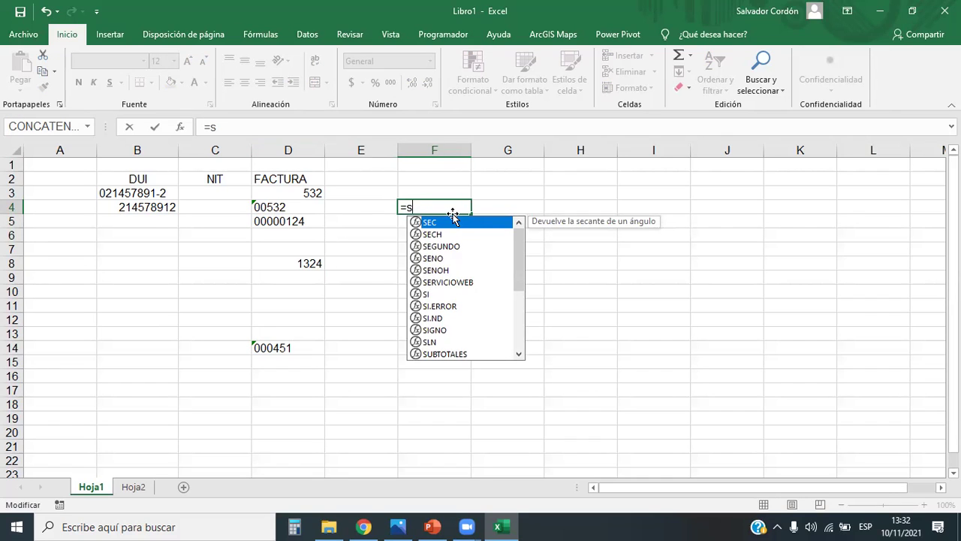
text(um)
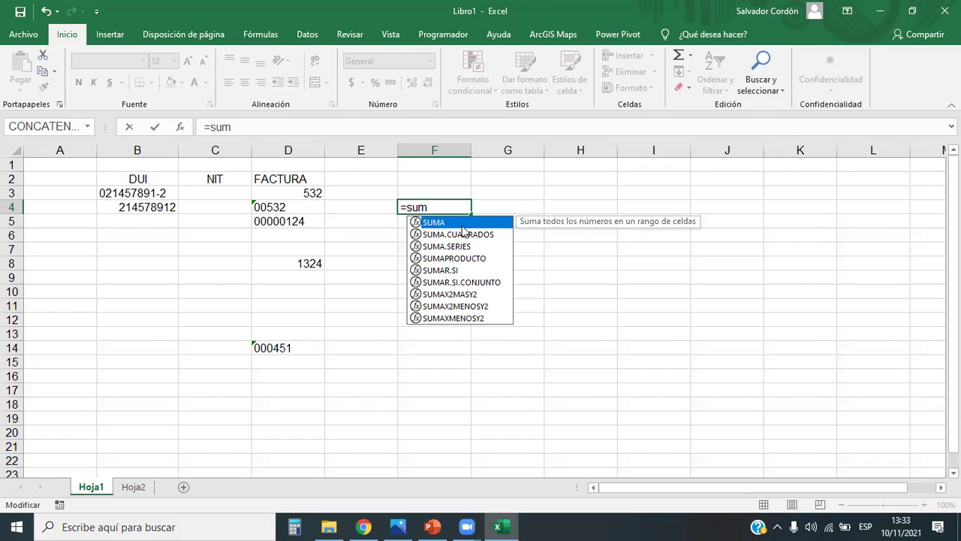
text(()
Rewrite F4 as the literal text =suma( and commit it
key(BackSpace)
key(BackSpace)
key(BackSpace)
key(BackSpace)
text('=)
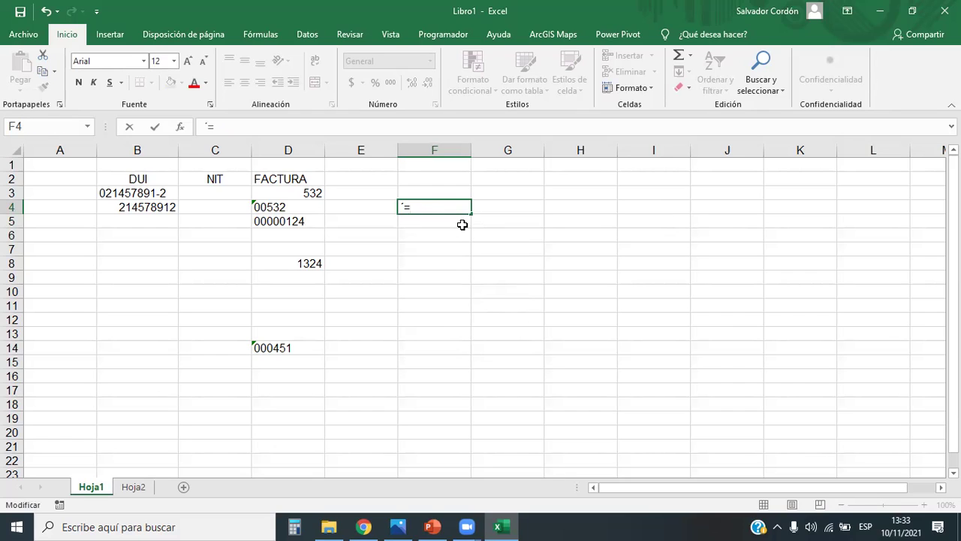
key(BackSpace)
key(BackSpace)
text(sum)
text(e)
key(BackSpace)
key(BackSpace)
key(BackSpace)
key(BackSpace)
text(=suma()
key(Return)
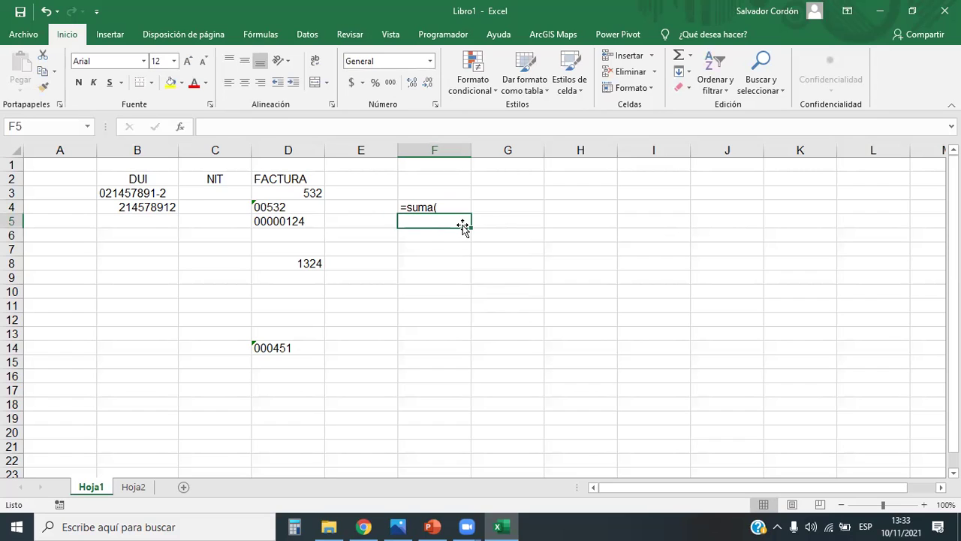
Re-edit F4's =suma( entry, swapping its leading quote for an apostrophe
click(415, 210)
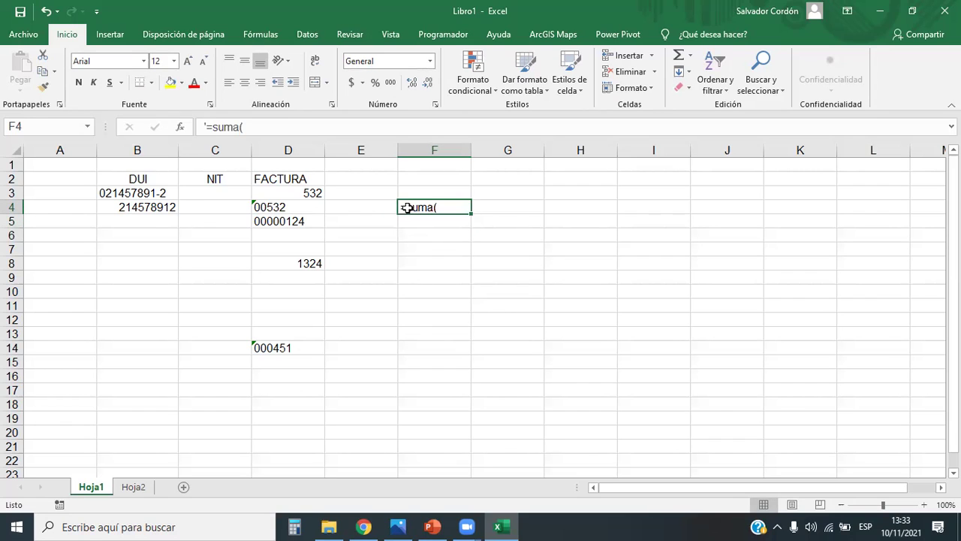
double_click(407, 208)
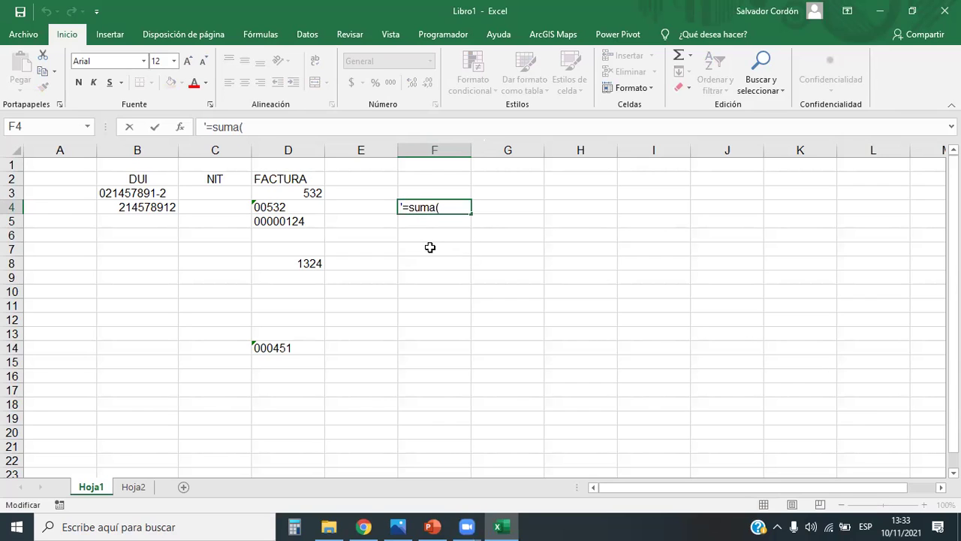
text(')
key(Return)
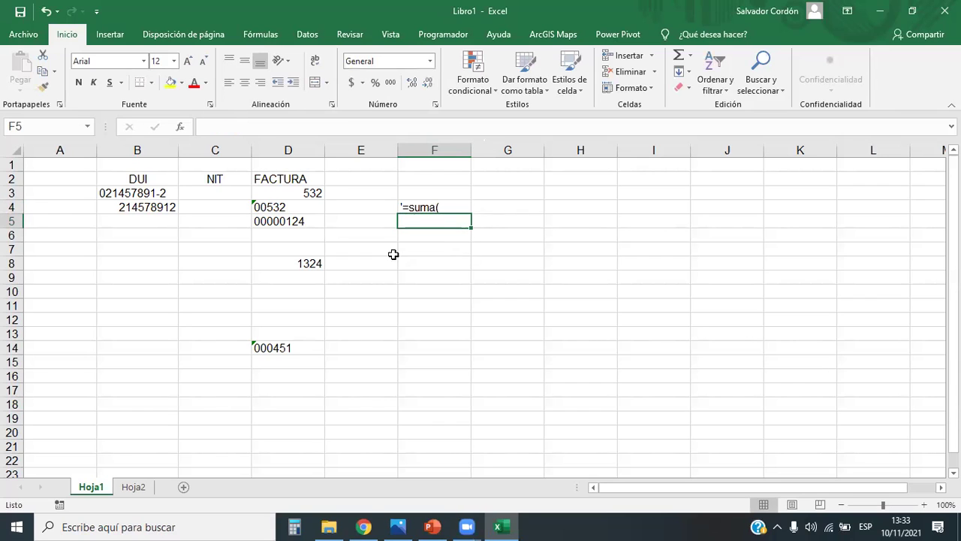
click(411, 206)
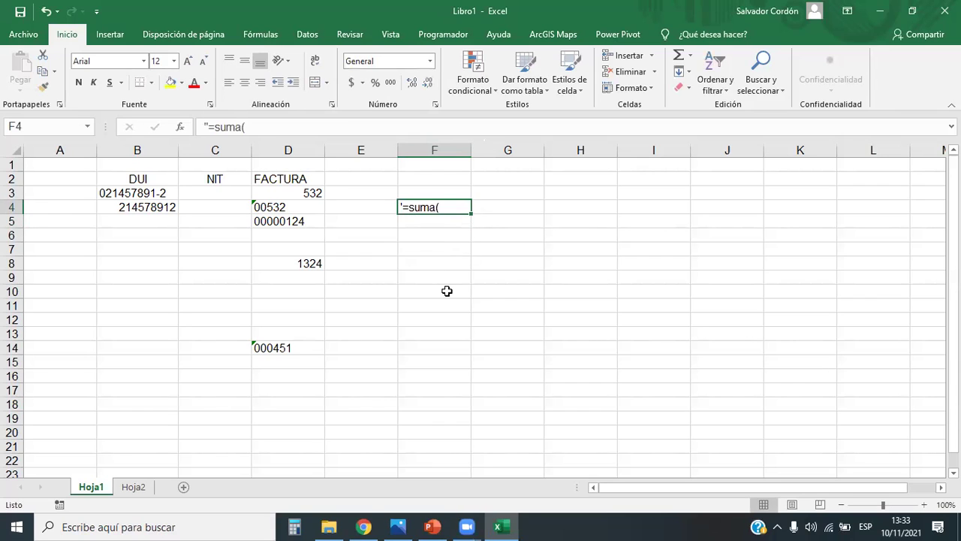
double_click(404, 206)
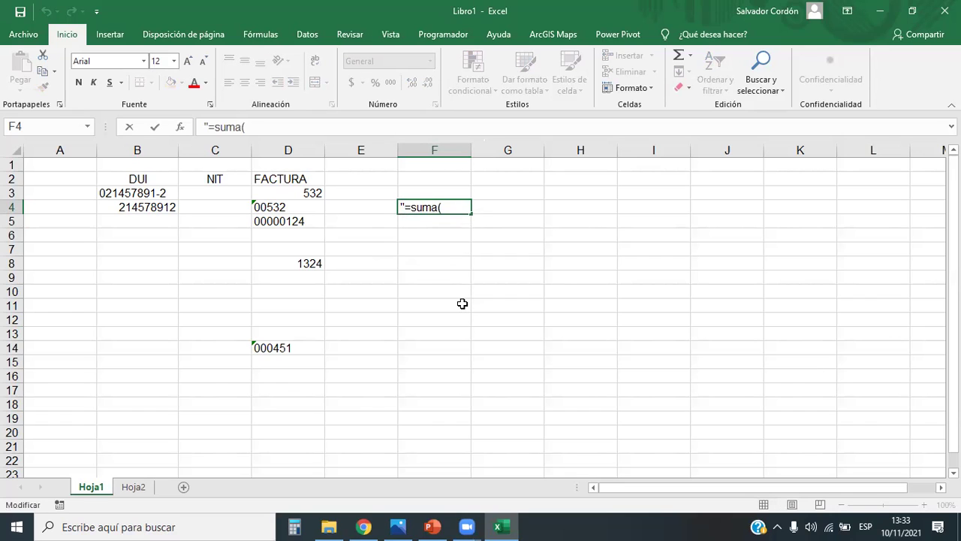
key(BackSpace)
text(')
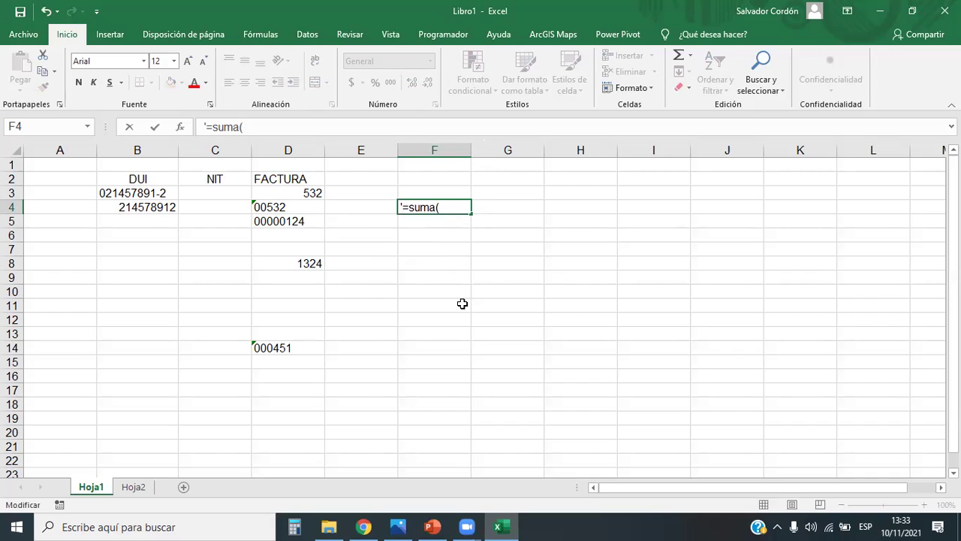
text(""")
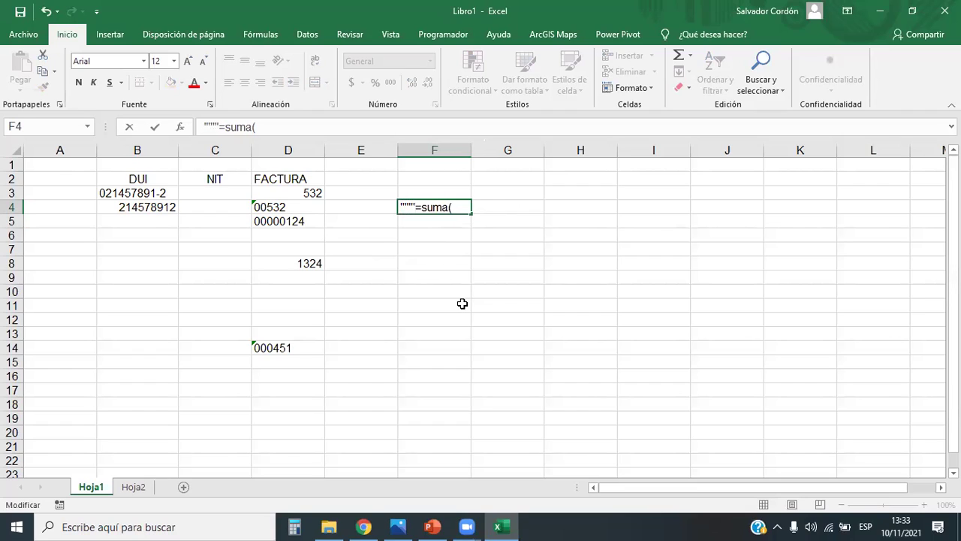
key(Return)
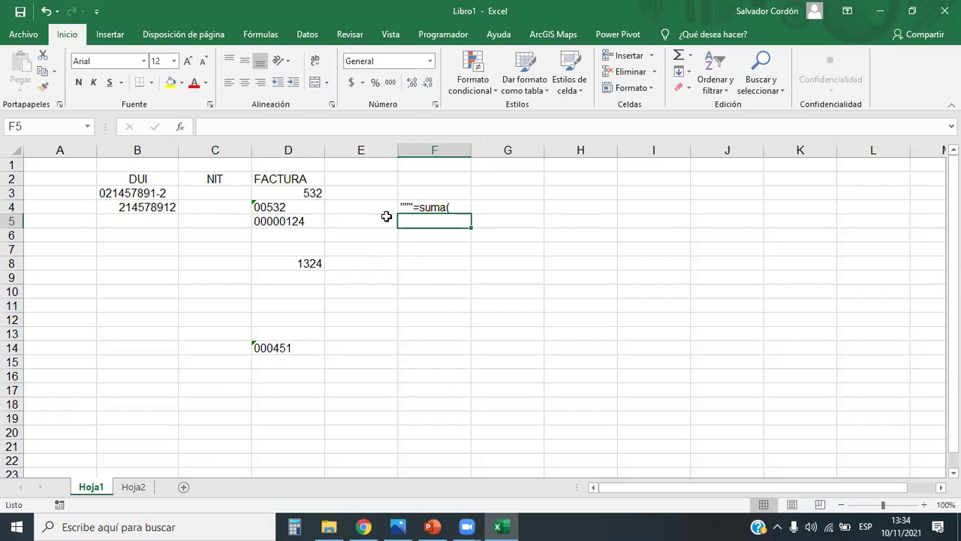
Erase F4's contents until the cell is empty
double_click(410, 207)
key(BackSpace)
key(BackSpace)
key(BackSpace)
key(Delete)
text(')
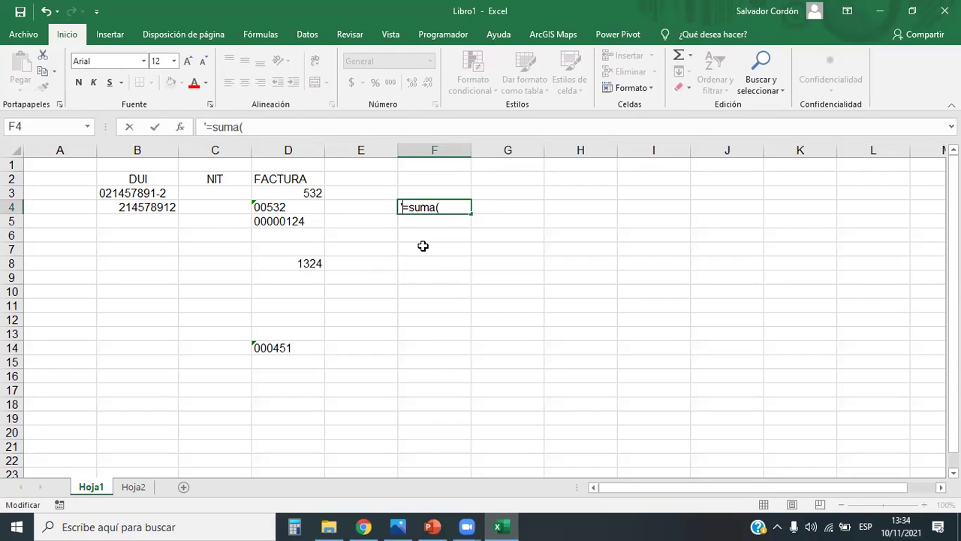
key(BackSpace)
key(Delete)
key(Delete)
key(Delete)
key(Delete)
key(Delete)
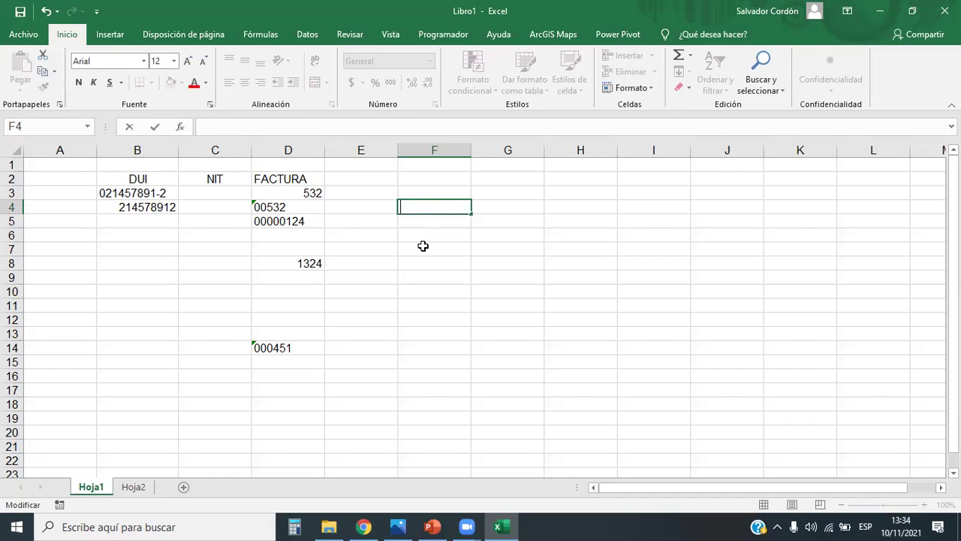
Format cells B4:B13 with the Texto number format
click(167, 193)
drag(150, 207, 146, 248)
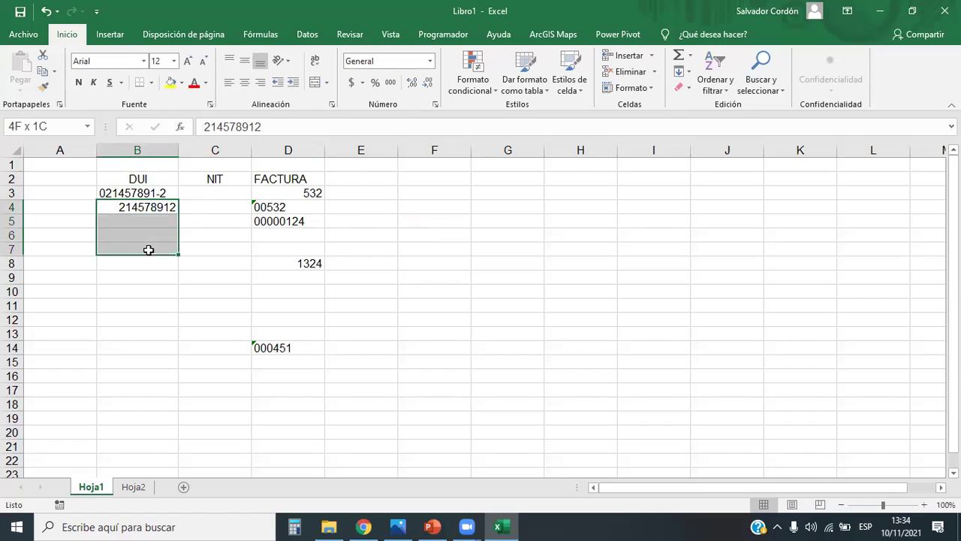
drag(137, 208, 152, 333)
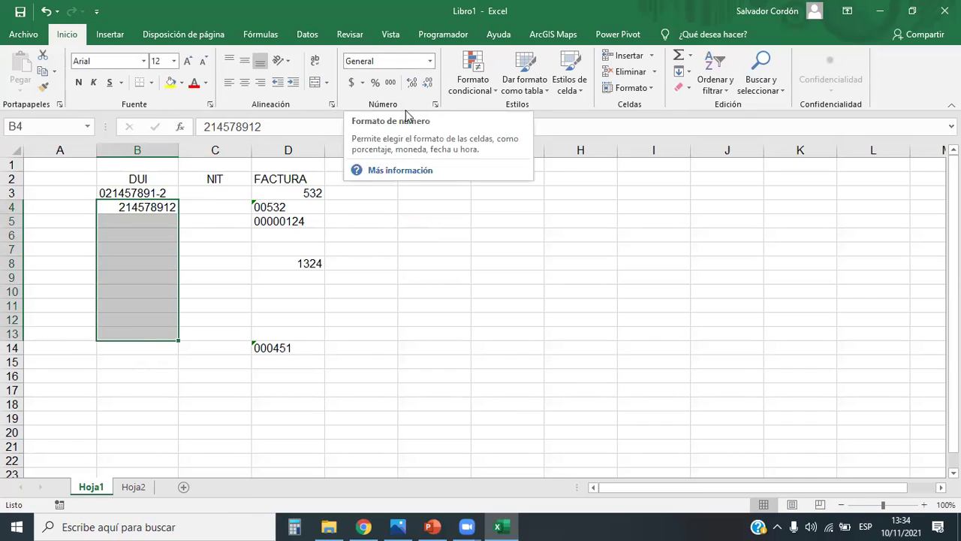
click(429, 61)
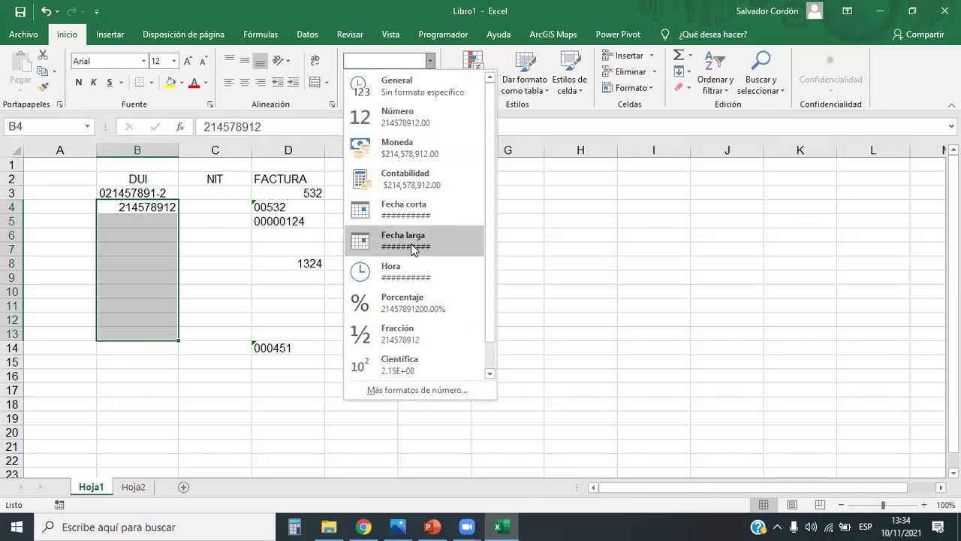
click(416, 389)
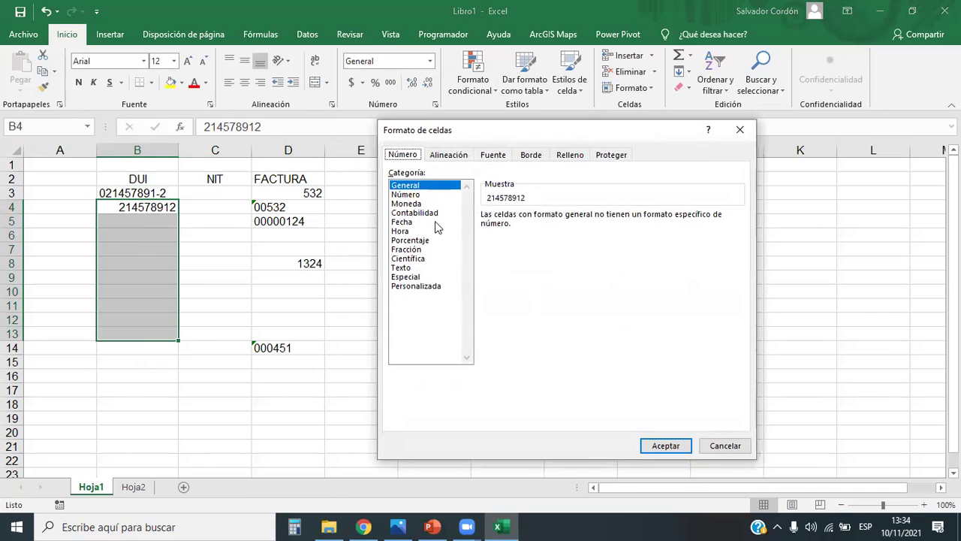
click(406, 267)
click(657, 440)
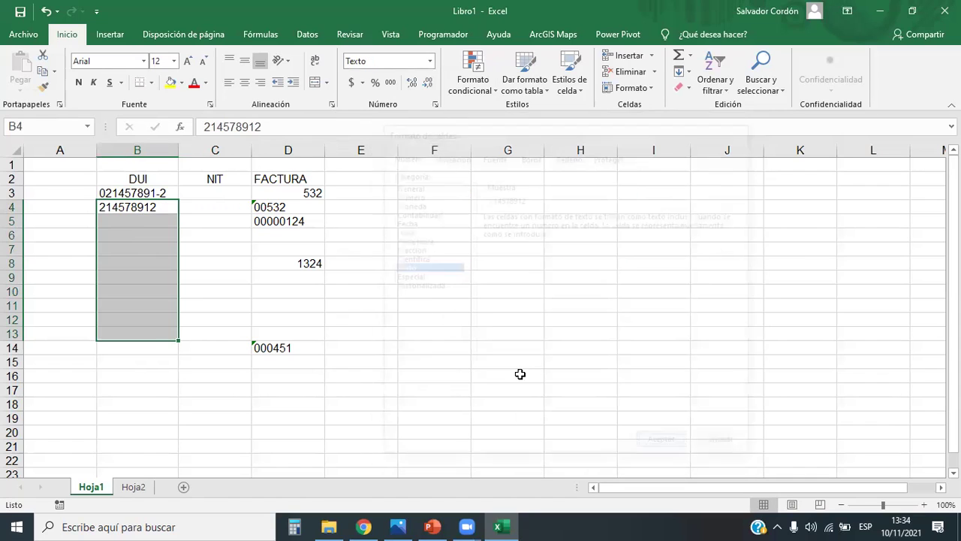
Enter a DUI number beginning with 0 in B5, keeping the leading zero
click(129, 219)
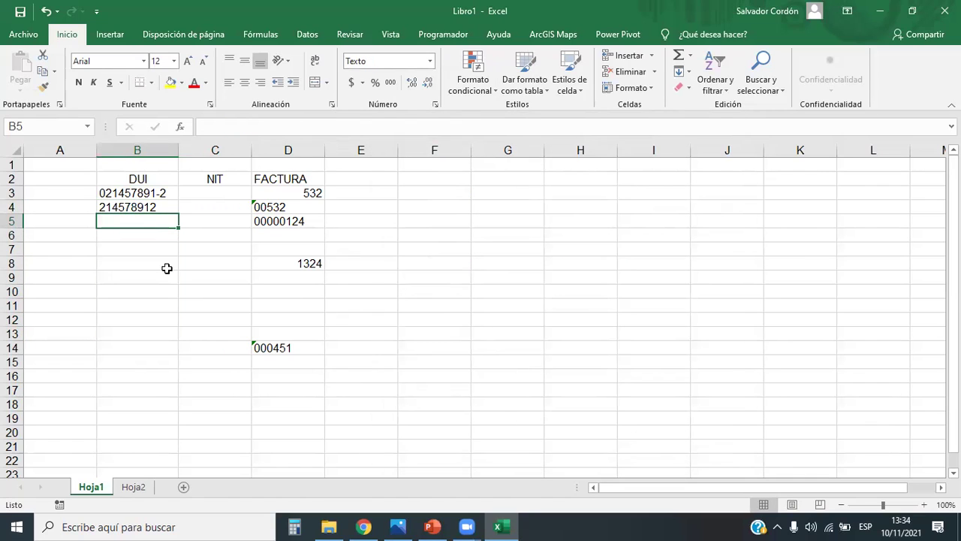
text(021457)
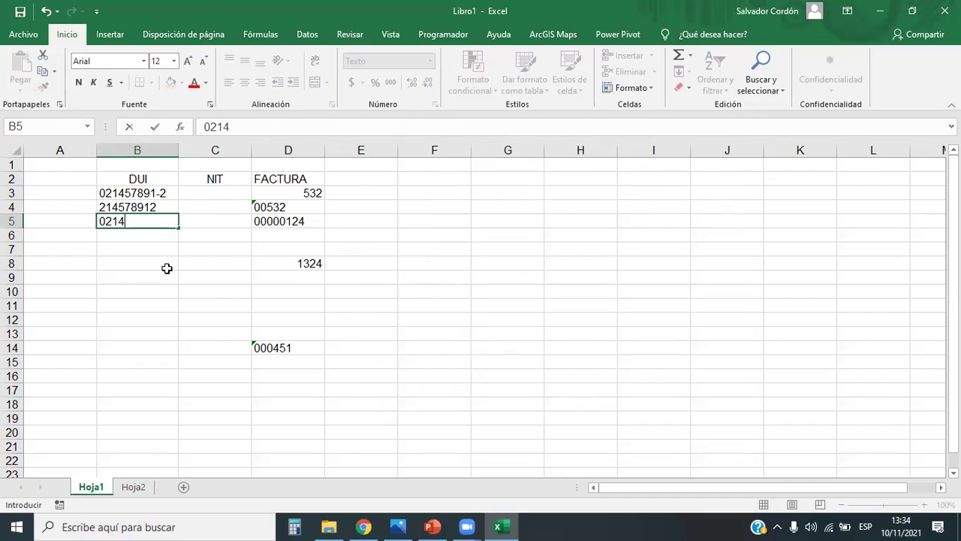
text(89)
key(BackSpace)
key(BackSpace)
key(BackSpace)
text(12)
key(Return)
Check B5's text-number warning, then select the DUI entries B3 to B6
click(128, 219)
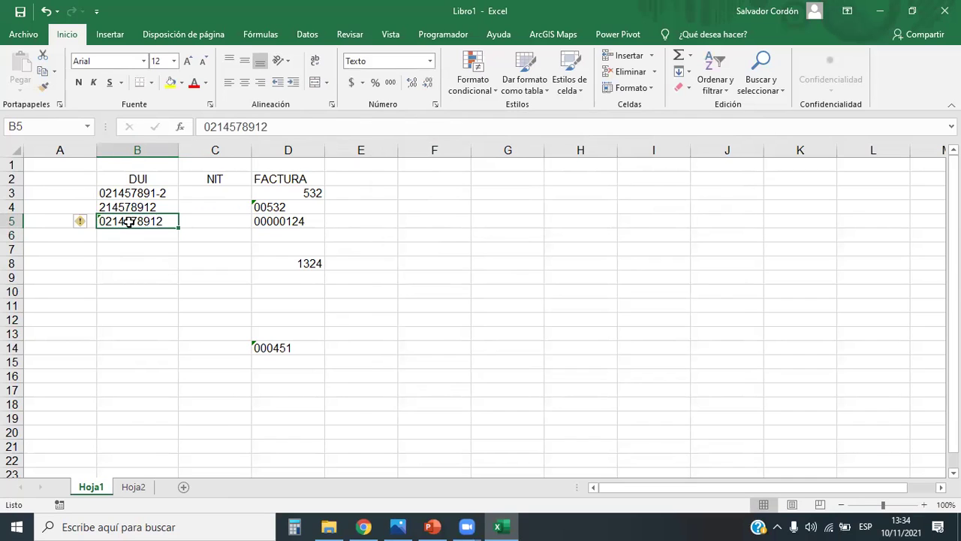
click(161, 266)
click(162, 220)
drag(155, 208, 155, 248)
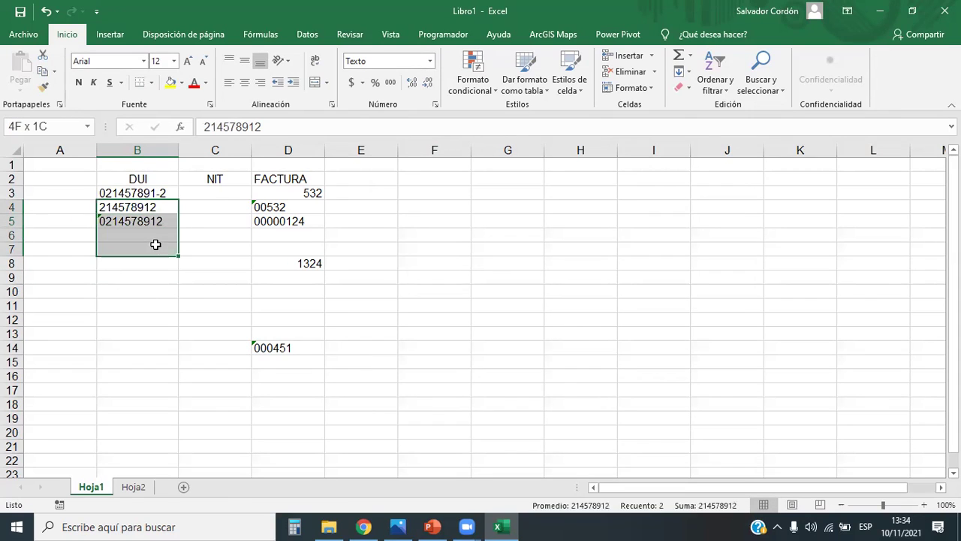
click(100, 434)
click(150, 193)
drag(142, 211, 148, 236)
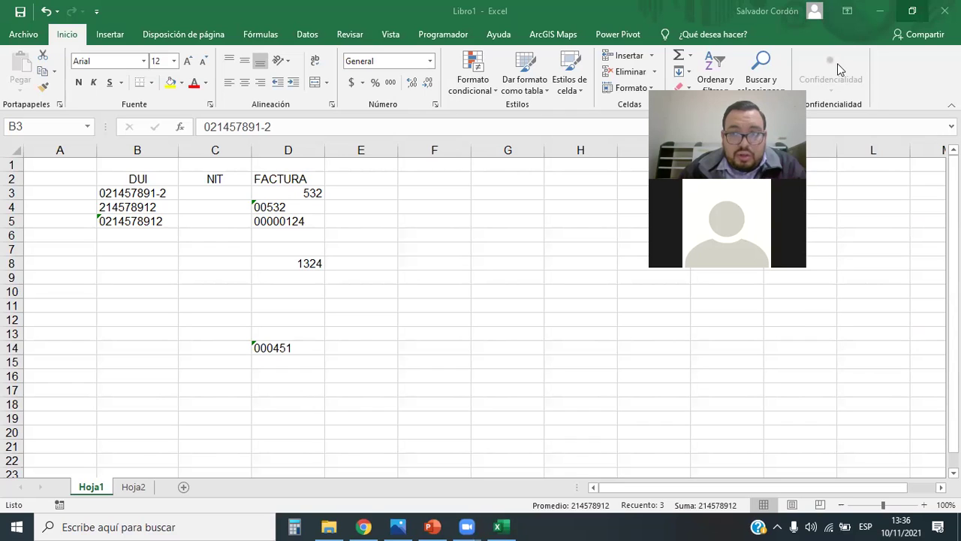
click(838, 63)
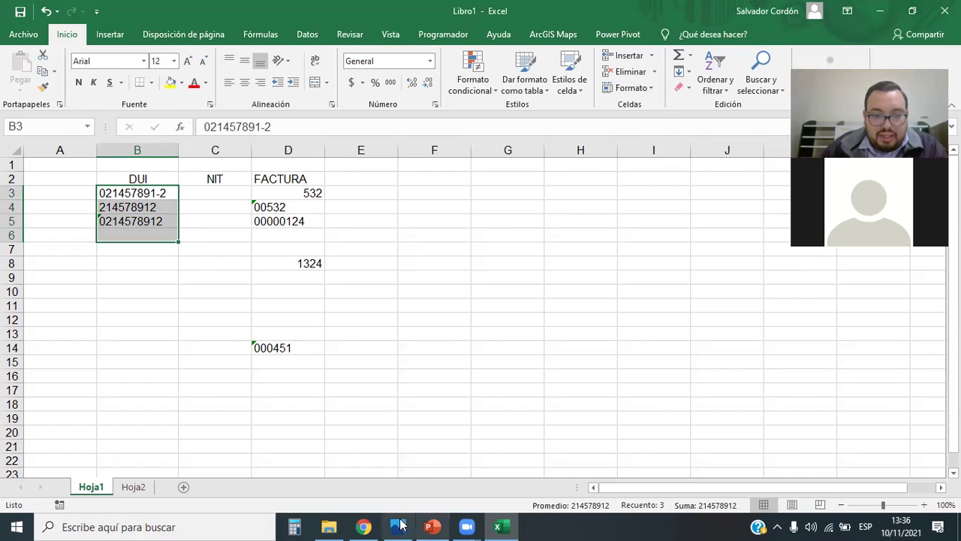
mouse_move(369, 526)
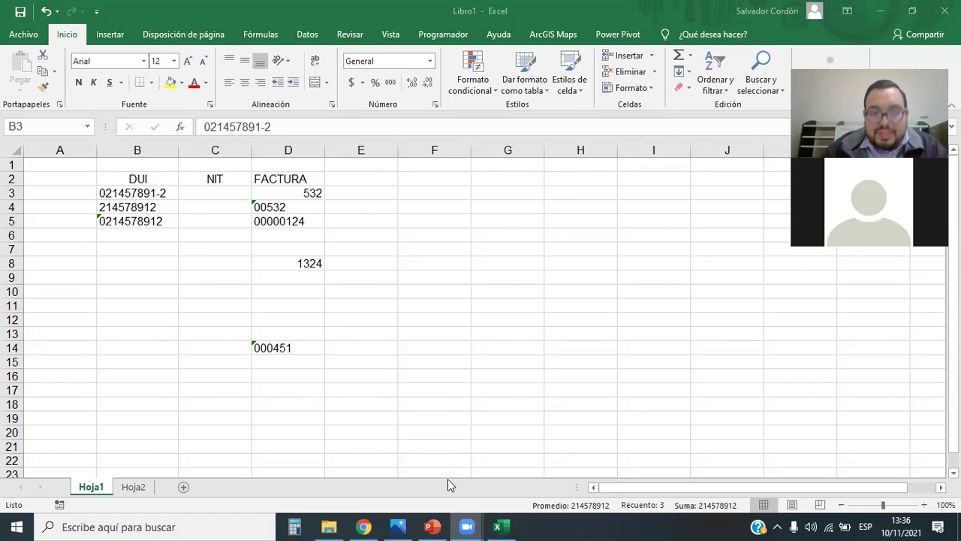
In a new Chrome tab, search Google for 'comando de teclas para un aposrtrofe' and read the Alt+39 answer
click(370, 525)
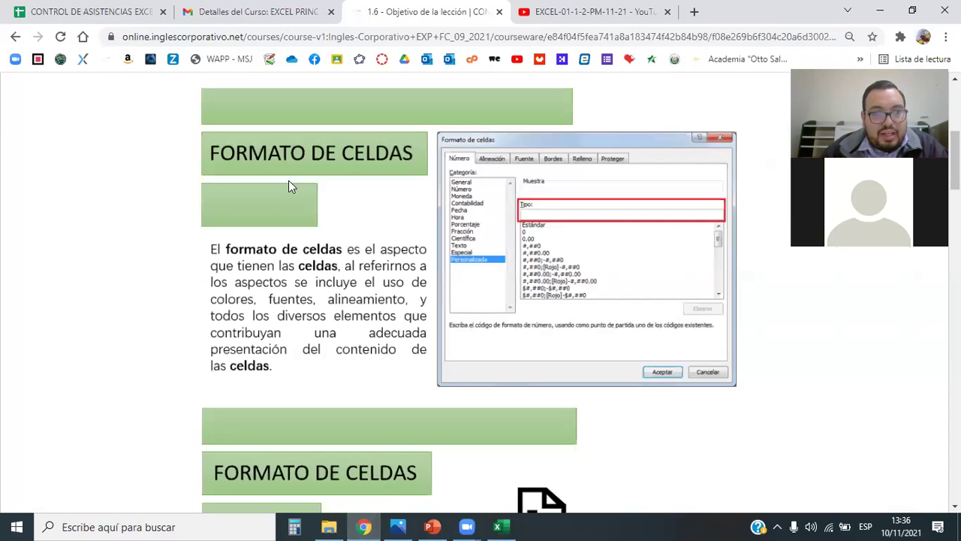
click(694, 12)
click(543, 39)
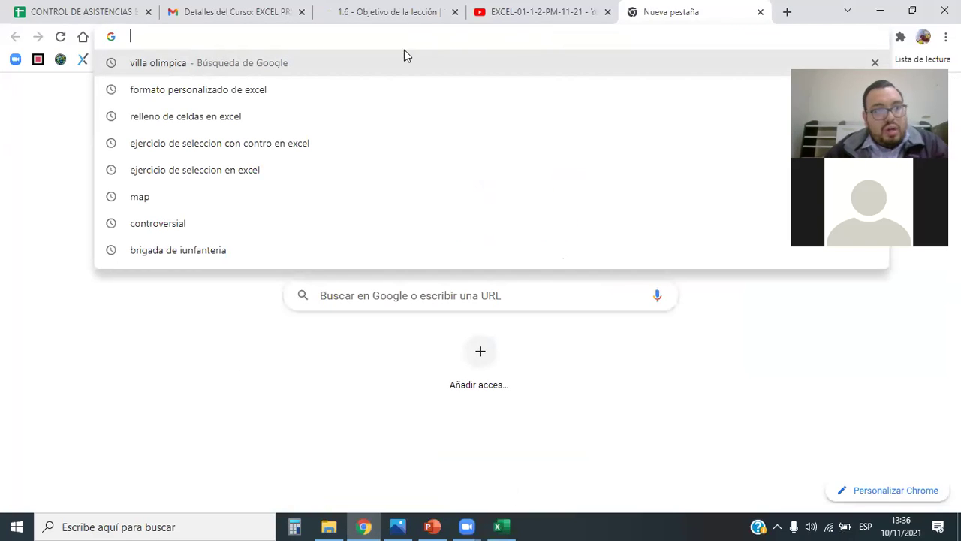
text(como)
key(BackSpace)
key(BackSpace)
key(BackSpace)
key(BackSpace)
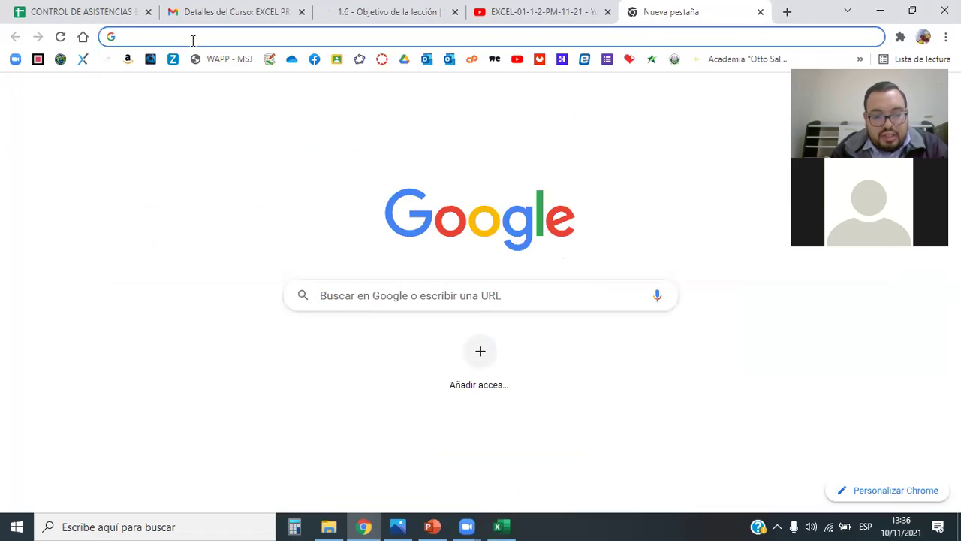
text(comando de teclas para un aposrtrofe)
key(Return)
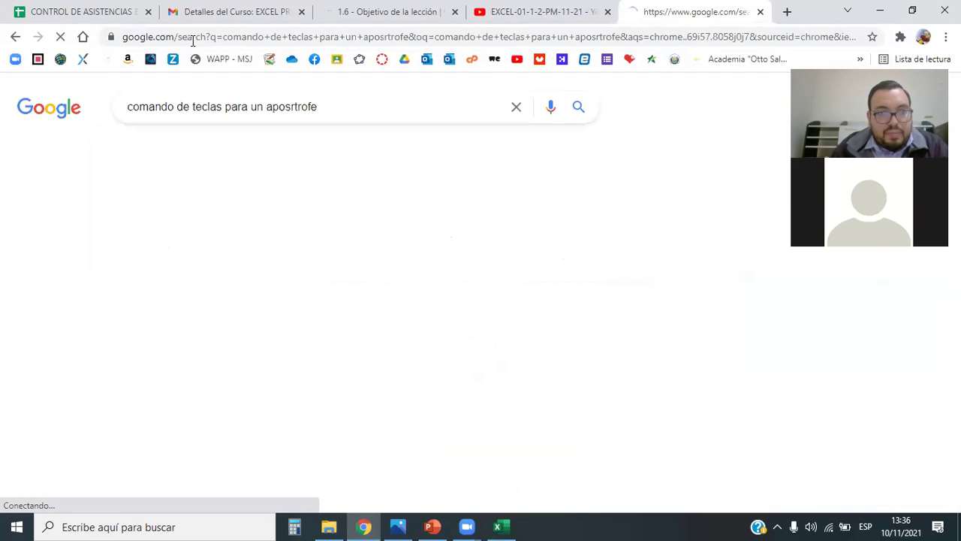
drag(232, 261, 244, 261)
click(260, 292)
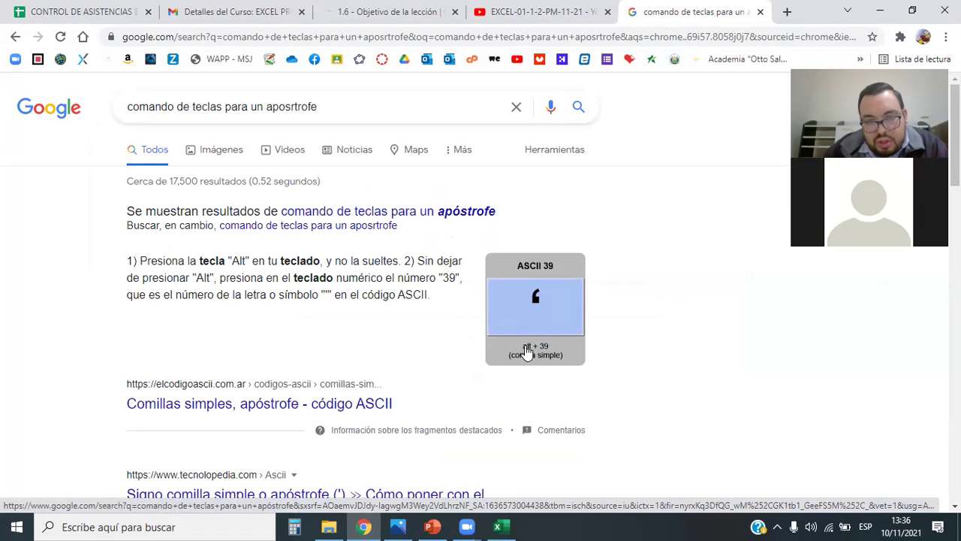
Back in Excel, try an apostrophe in G7, typed and by Alt character code, then cancel
key(alt+Tab)
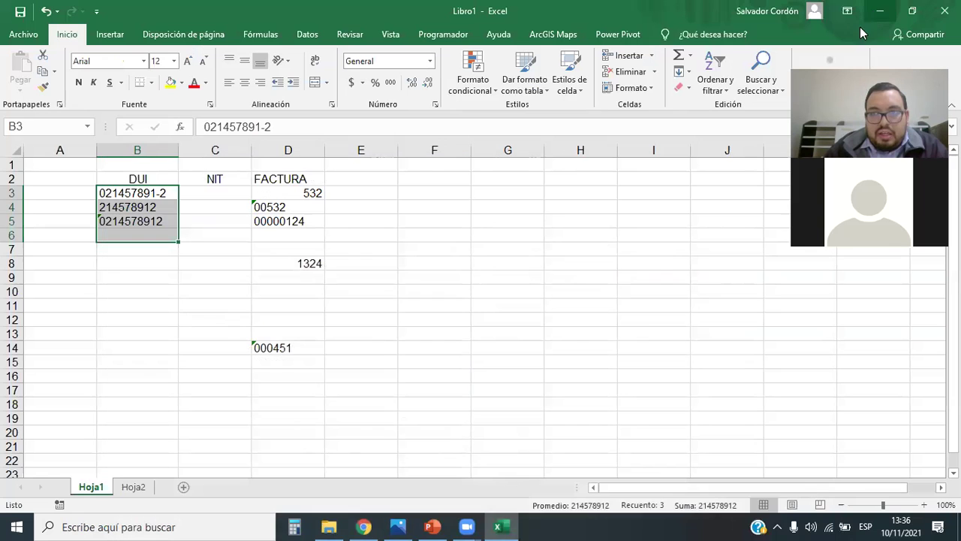
click(476, 249)
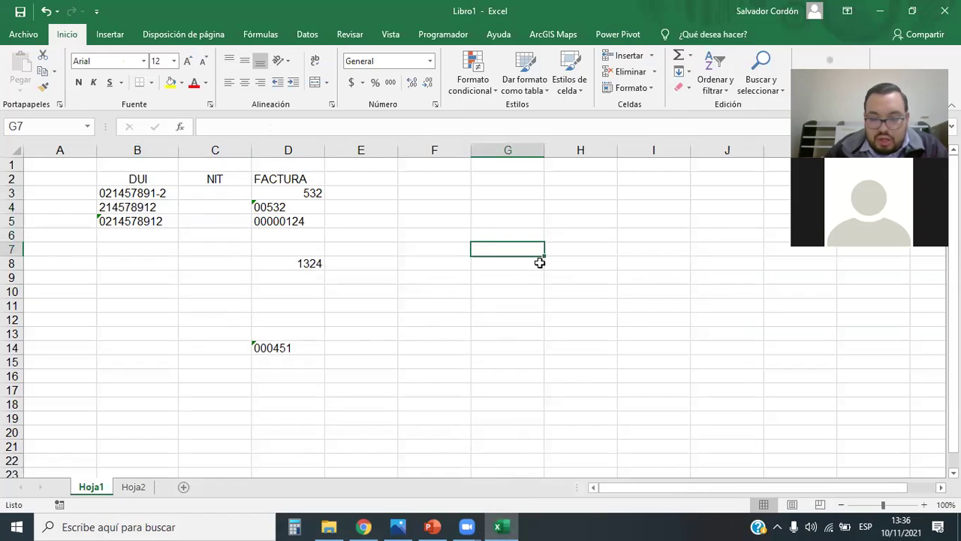
text(')
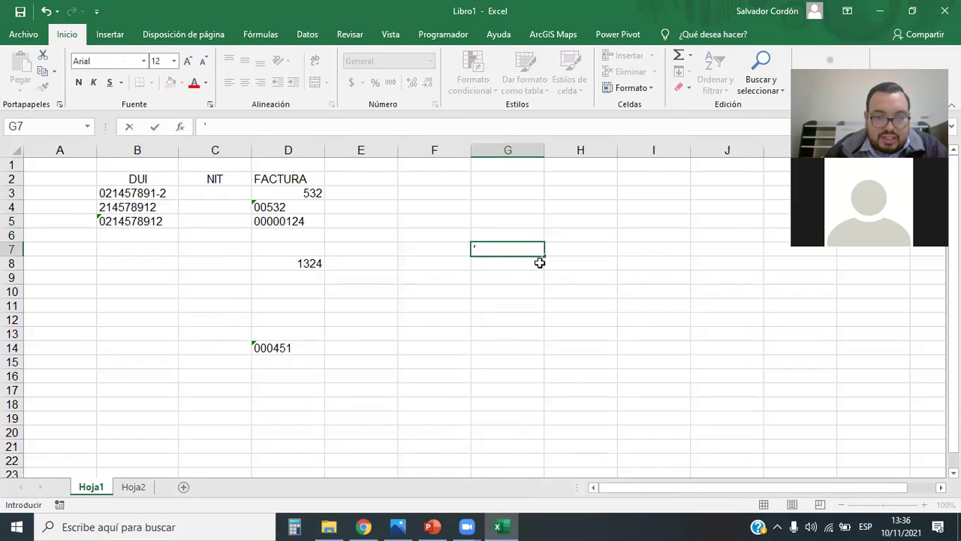
key(BackSpace)
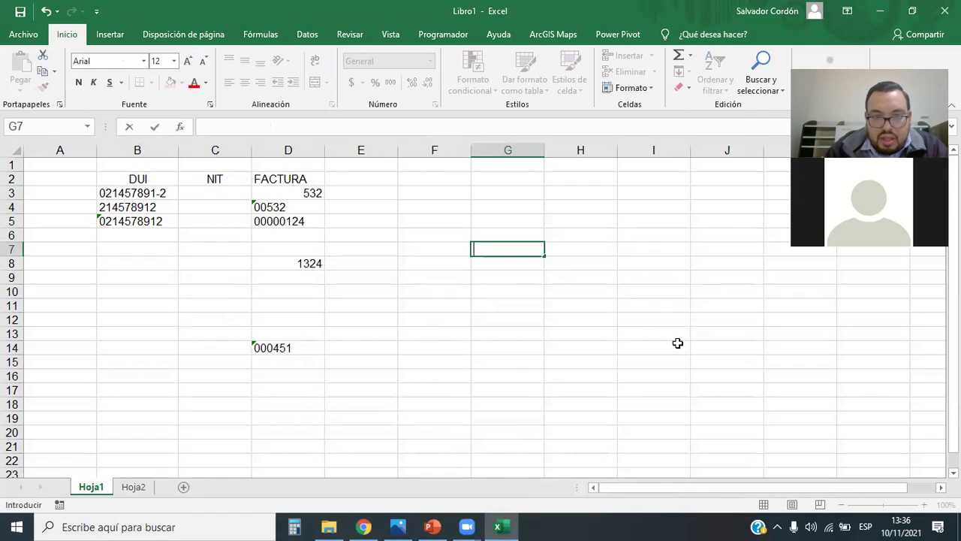
key(alt)
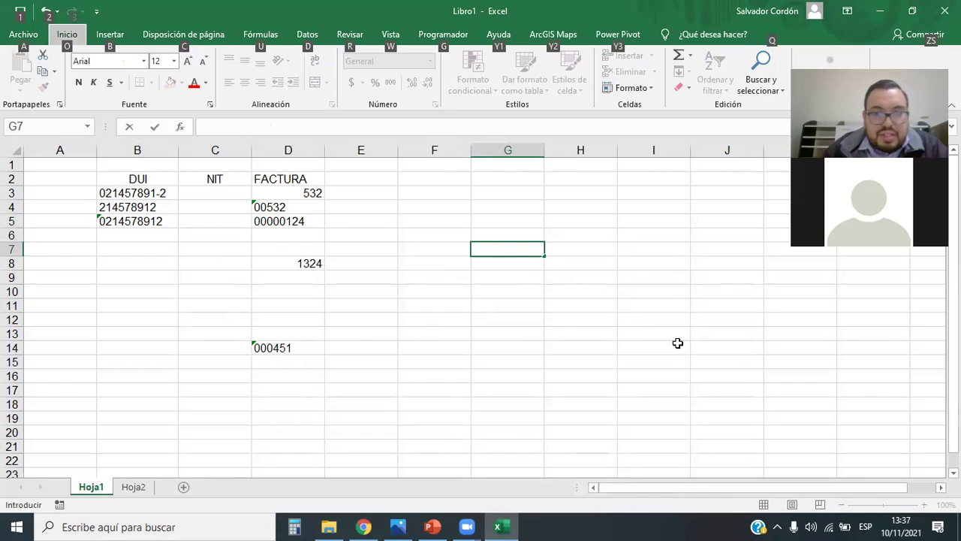
key(Escape)
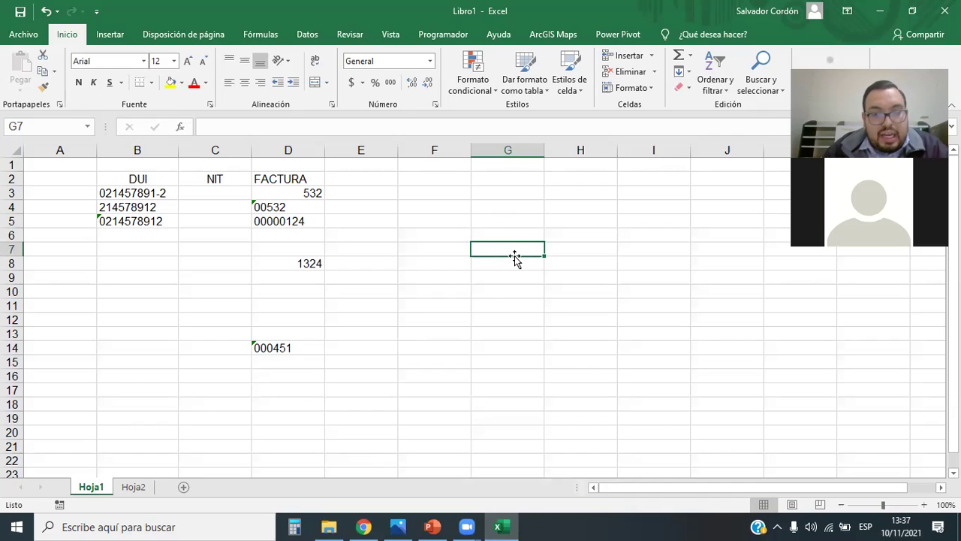
Start an entry in cell G11 with a leading apostrophe
text(')
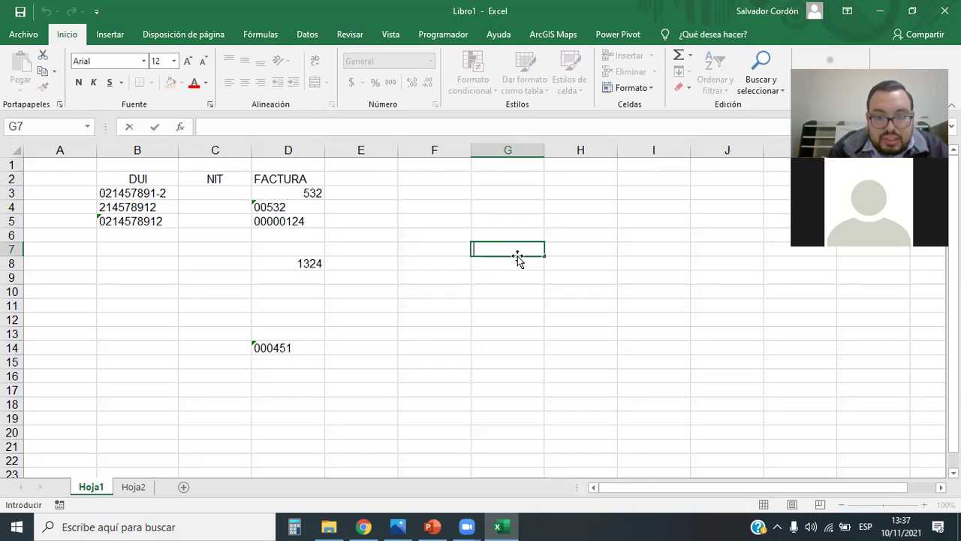
click(521, 305)
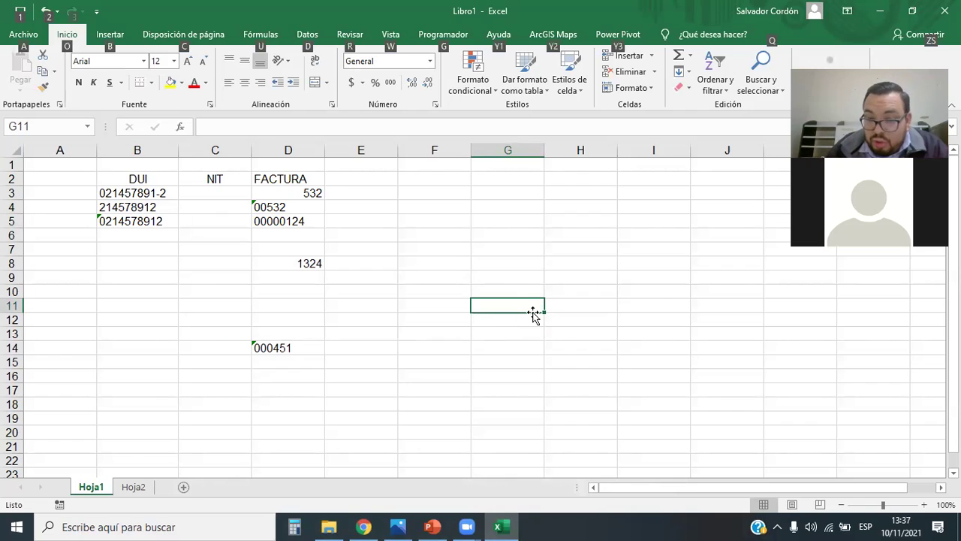
text(')
click(542, 377)
Recheck the Alt+39 result in Chrome, then put a lone apostrophe in cell G14
key(alt+Tab)
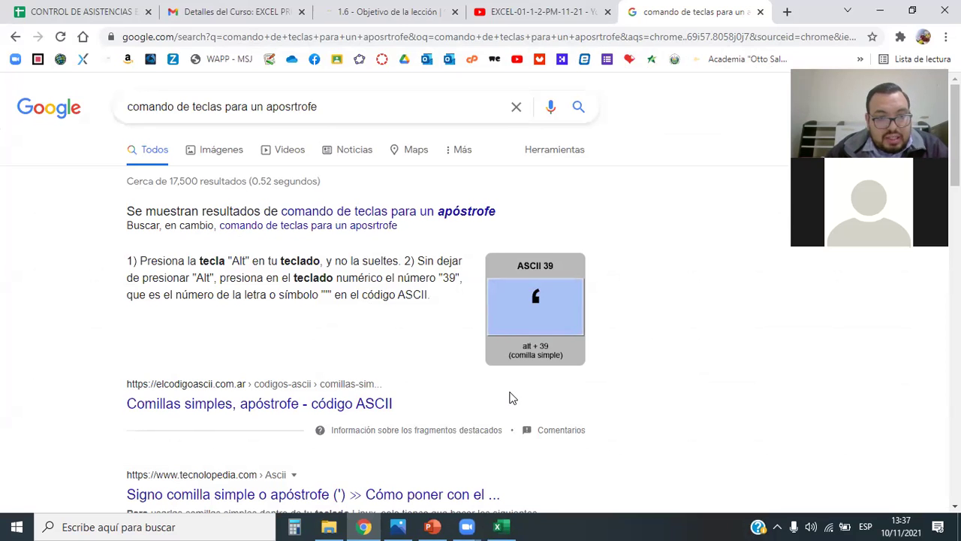
key(alt+Tab)
click(526, 398)
click(516, 346)
text(')
click(517, 386)
click(496, 347)
Launch the On-Screen Keyboard from Windows search and enter ó in cell F3
click(88, 525)
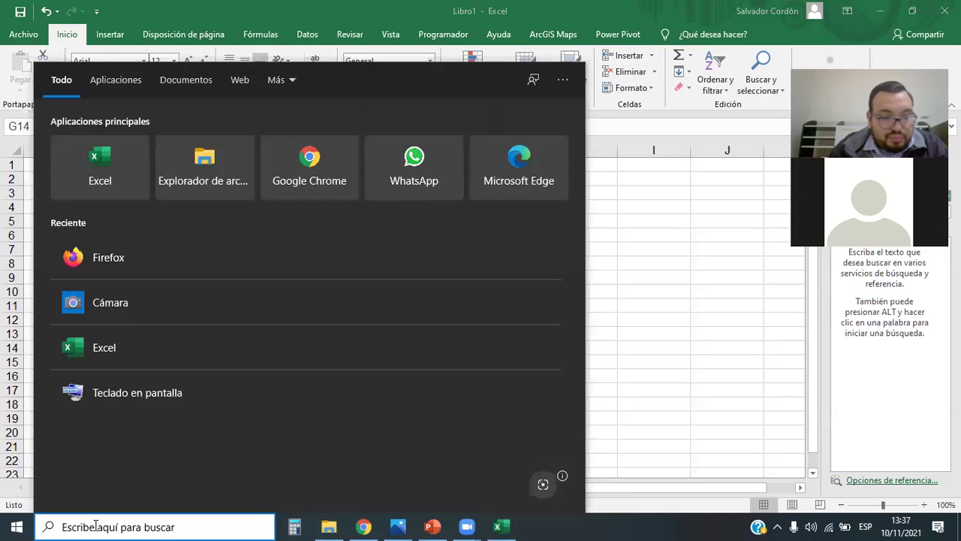
click(107, 398)
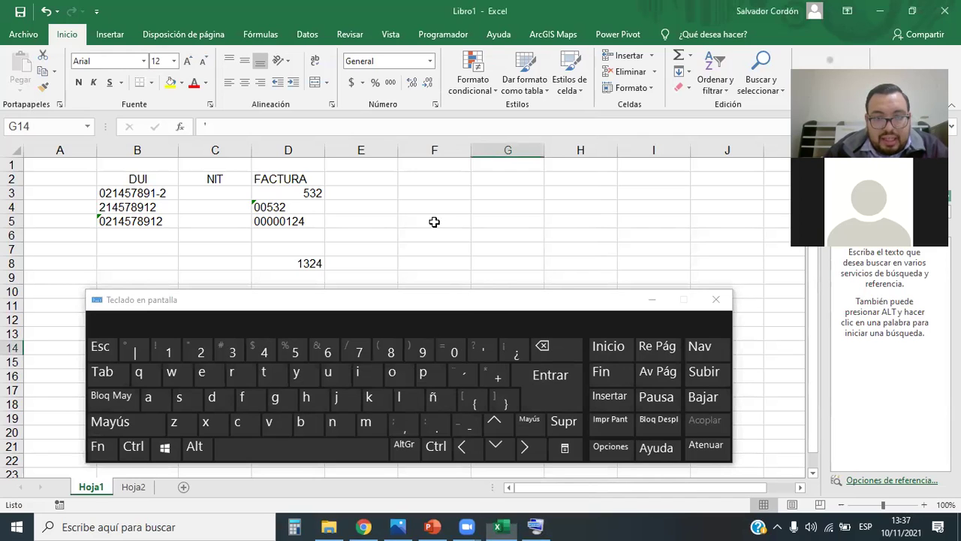
click(444, 194)
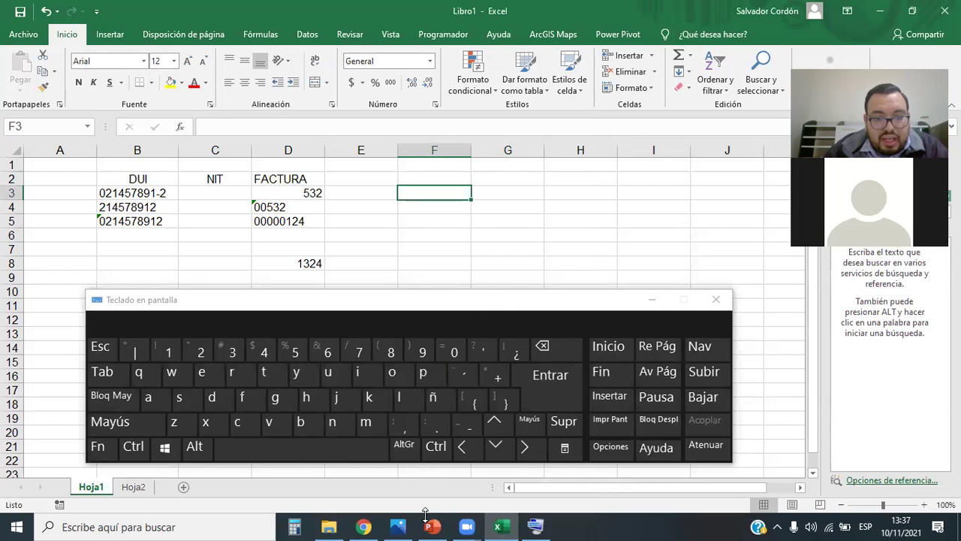
click(392, 372)
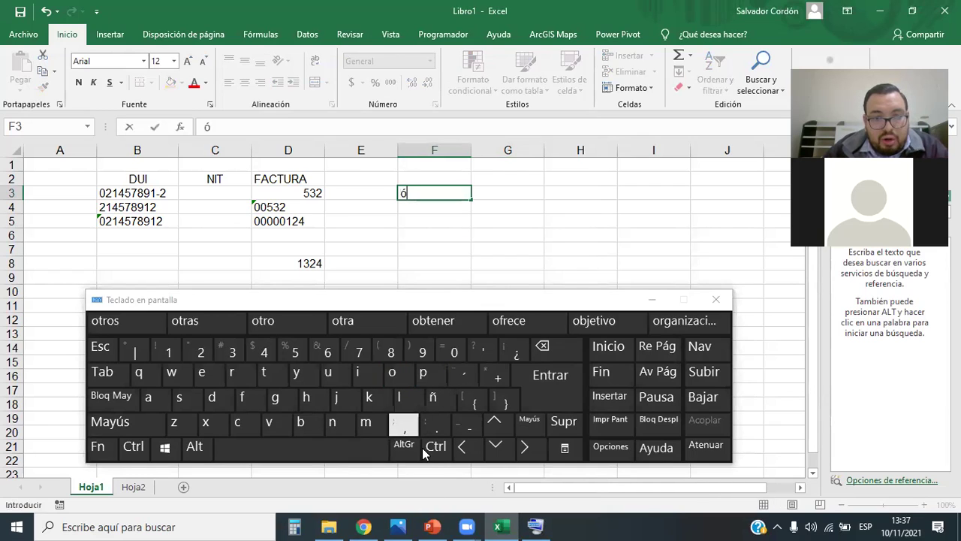
Enter '0000214 in F5 so it is stored as text with leading zeros
click(429, 222)
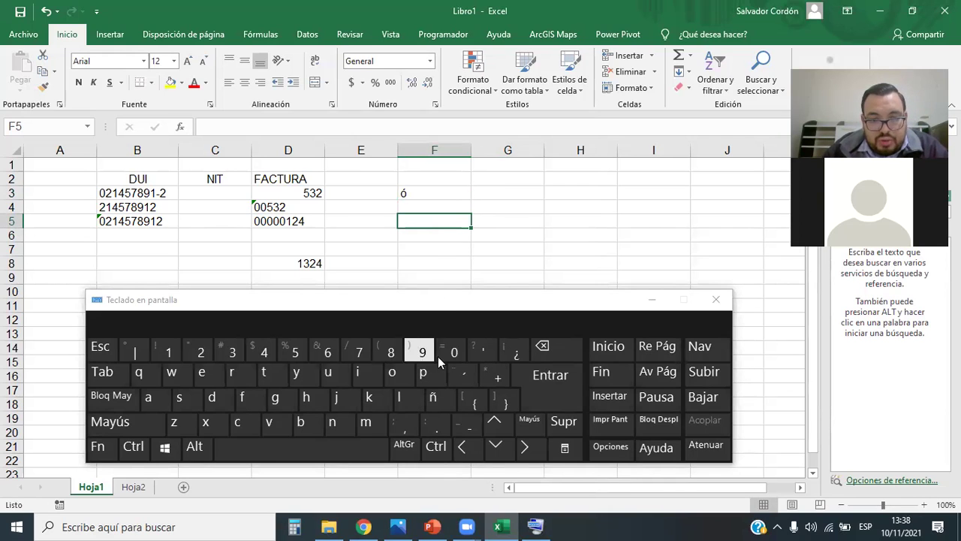
click(485, 352)
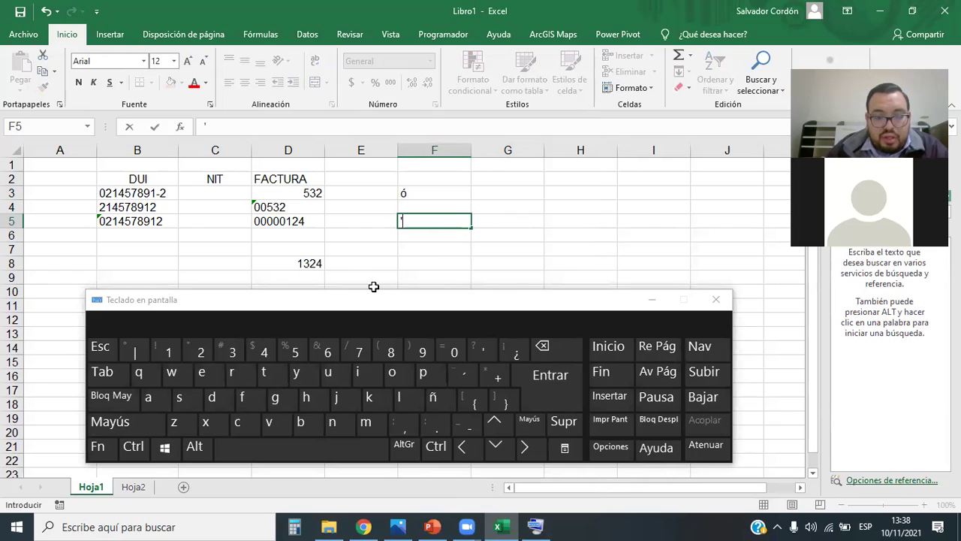
text(0000214)
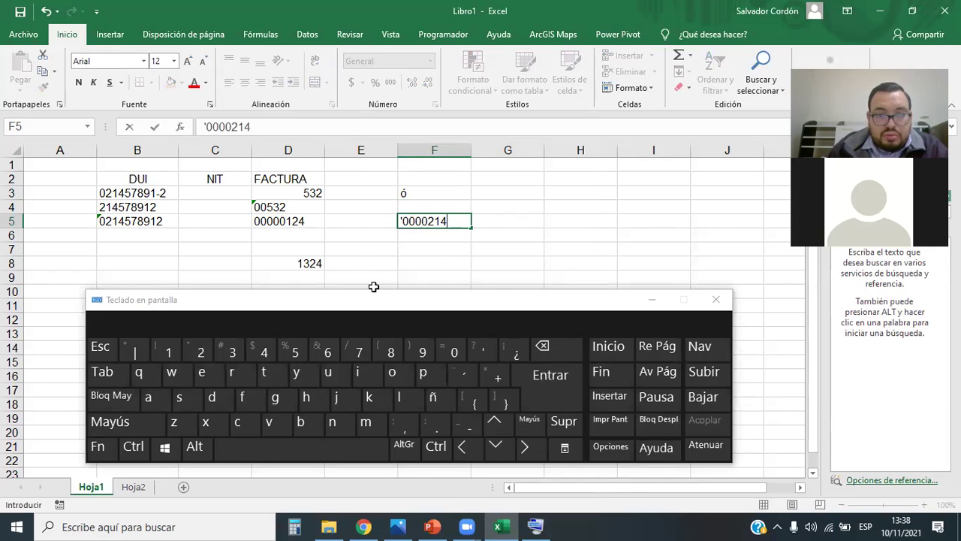
key(Return)
click(450, 219)
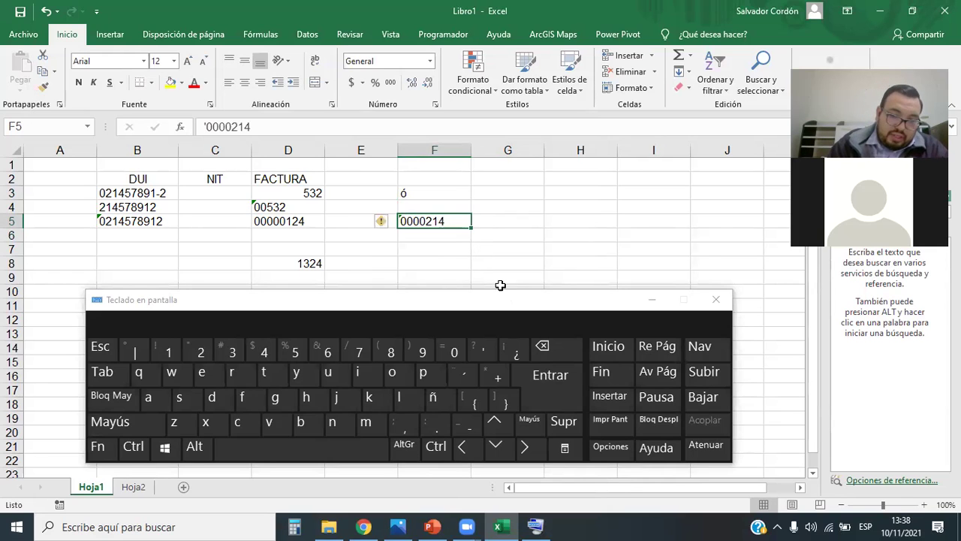
Close the On-Screen Keyboard, then type and delete an apostrophe twice in F10
click(716, 299)
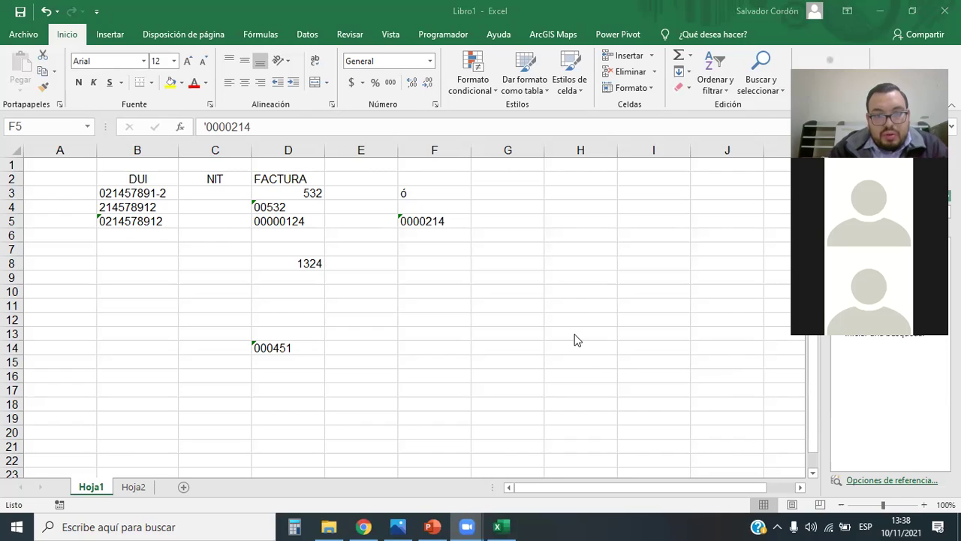
click(447, 291)
text(')
key(BackSpace)
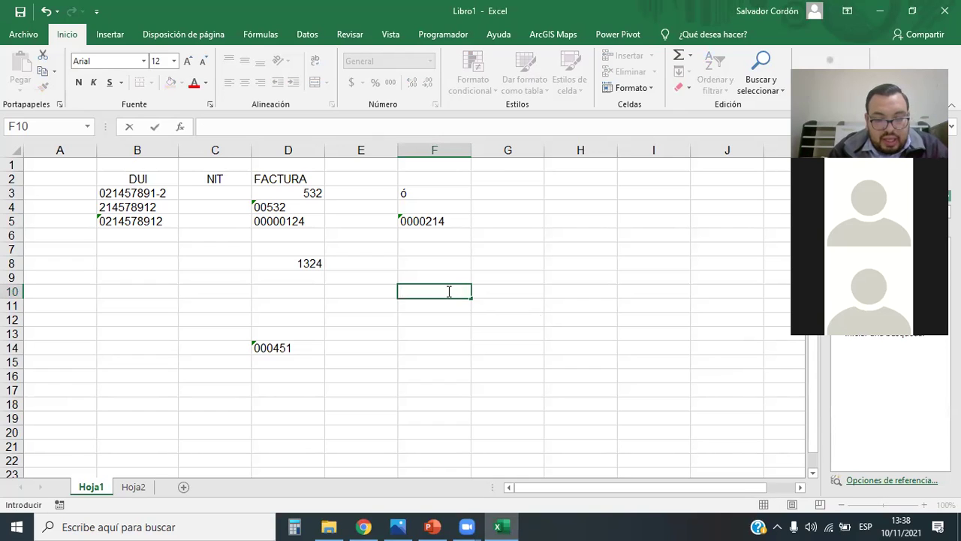
text(')
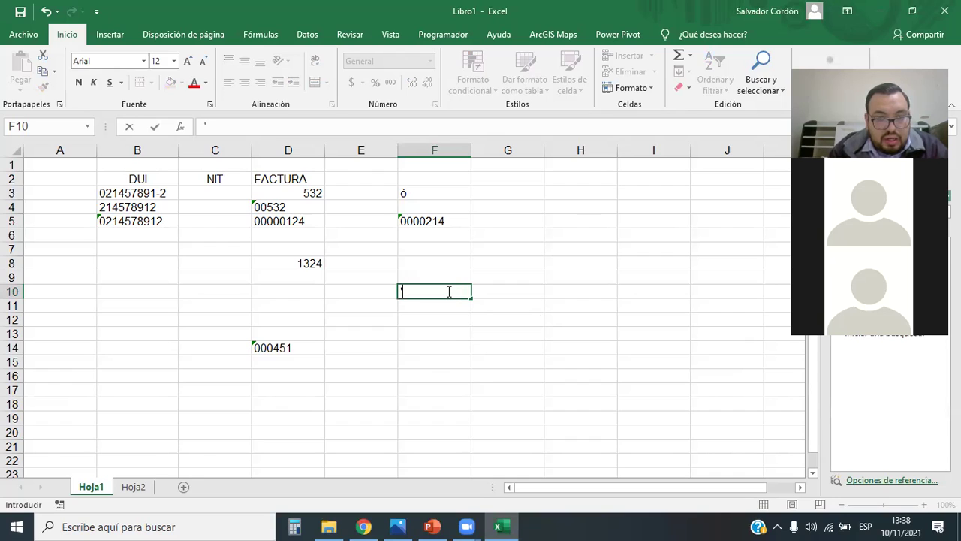
key(BackSpace)
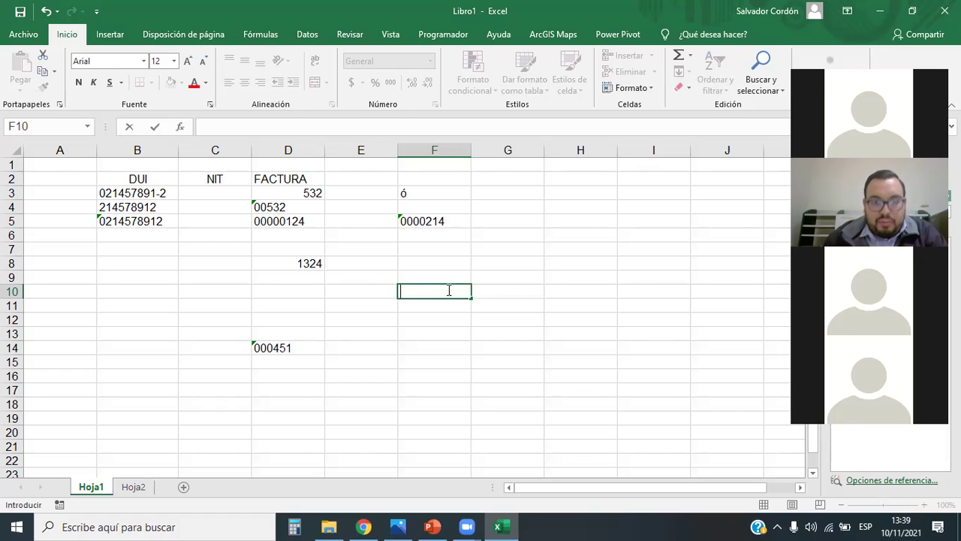
Select cell F11 and open the taskbar's ESP input language menu
click(451, 316)
click(440, 279)
click(443, 308)
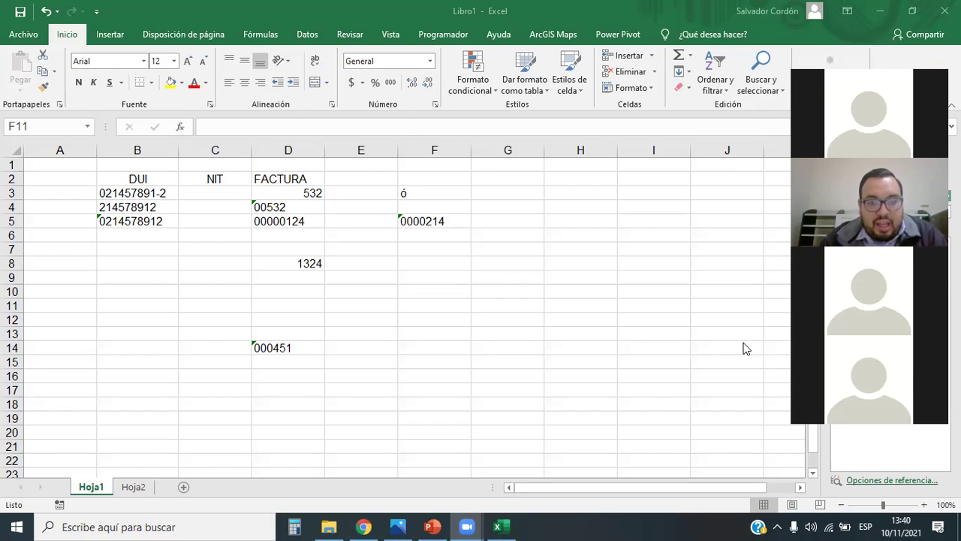
click(865, 524)
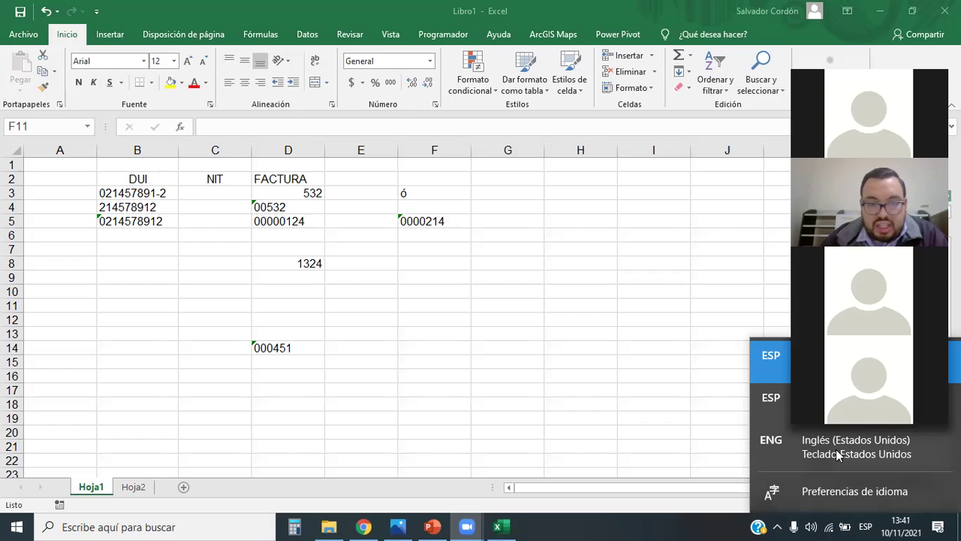
Enter { in F7, then switch the keyboard layout to English
click(410, 326)
click(449, 250)
text({)
key(Return)
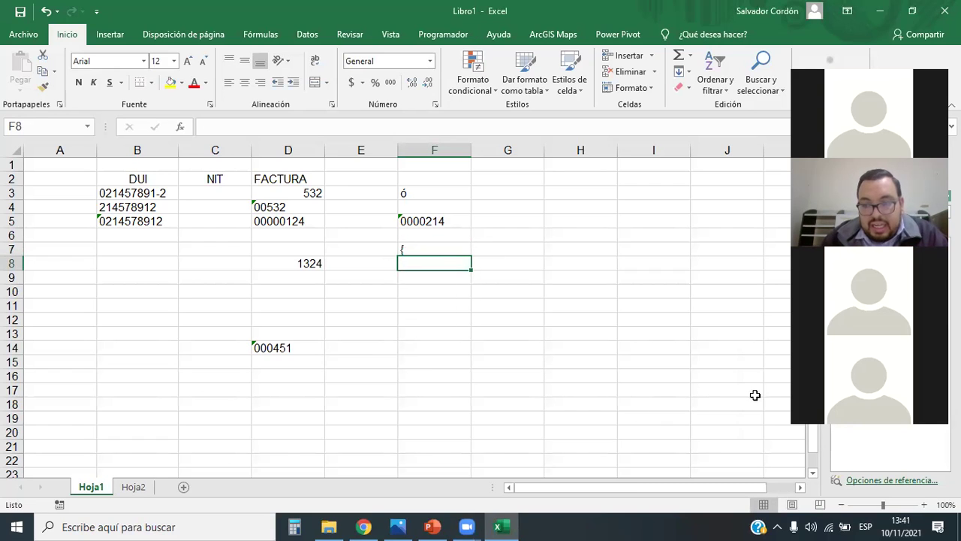
click(865, 526)
click(879, 447)
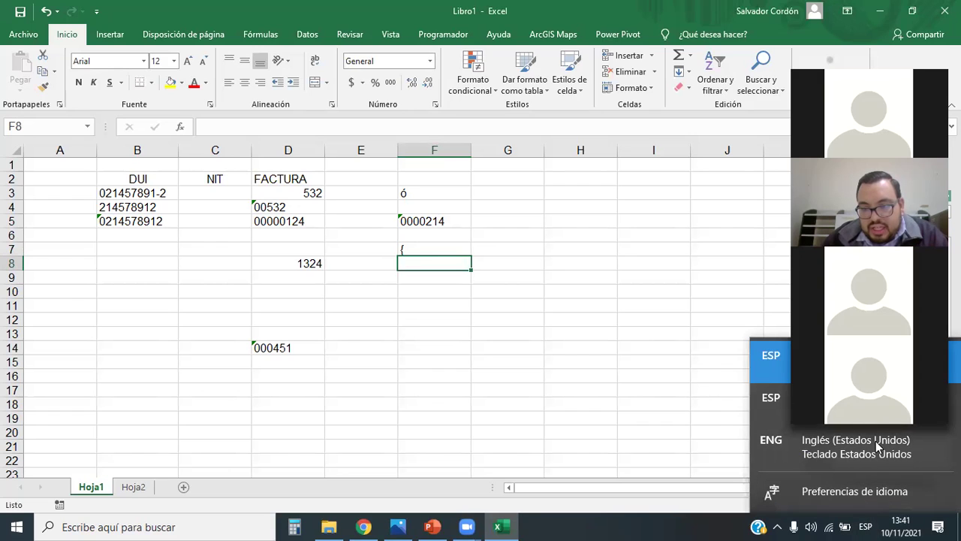
Test typing apostrophes in G7, delete them, and clear the { from F7
click(506, 245)
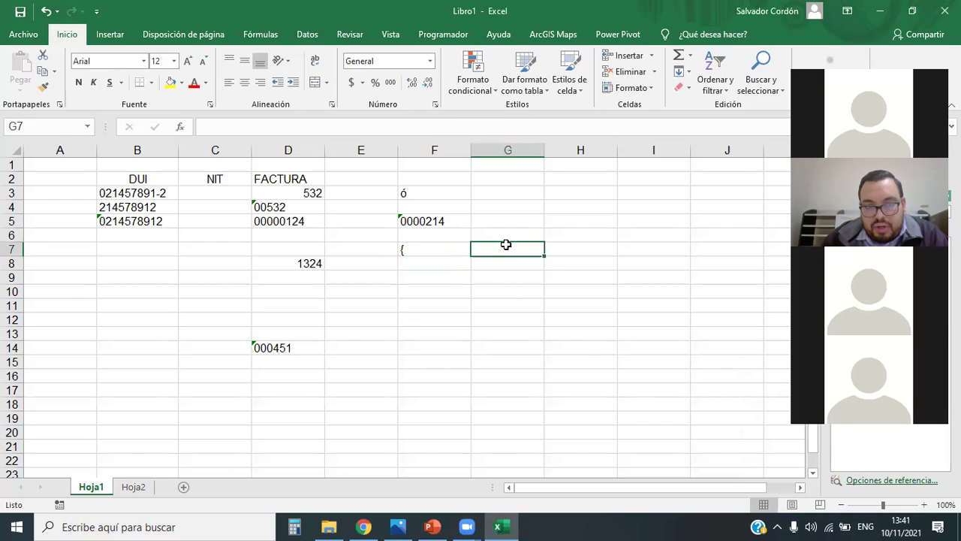
key(apostrophe)
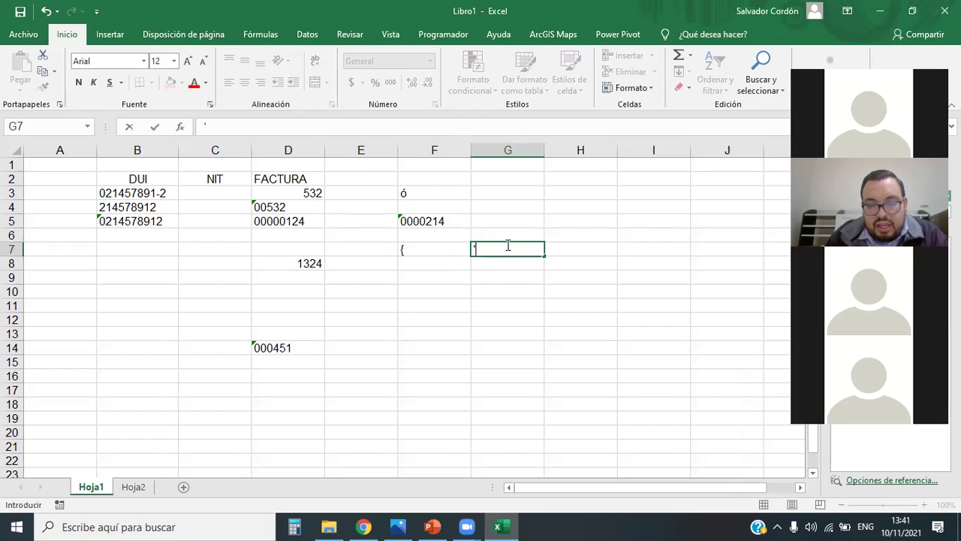
text(''''''''''''')
key(BackSpace)
key(BackSpace)
key(BackSpace)
key(BackSpace)
key(BackSpace)
key(BackSpace)
key(BackSpace)
key(BackSpace)
click(440, 347)
click(434, 250)
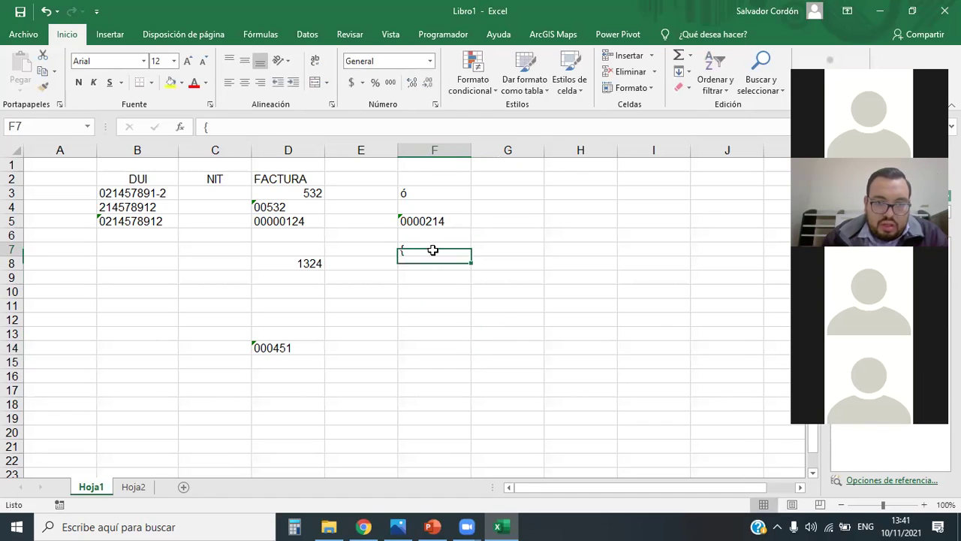
key(BackSpace)
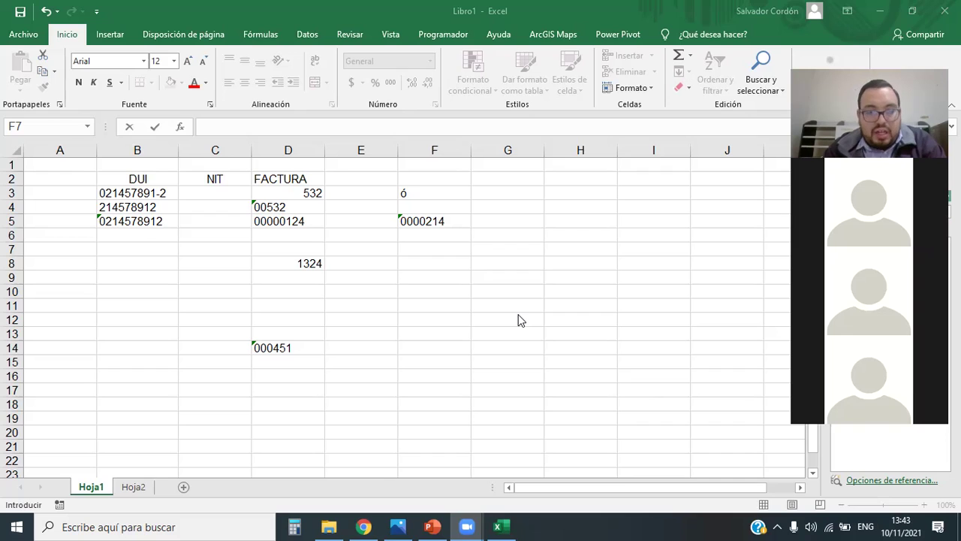
click(475, 297)
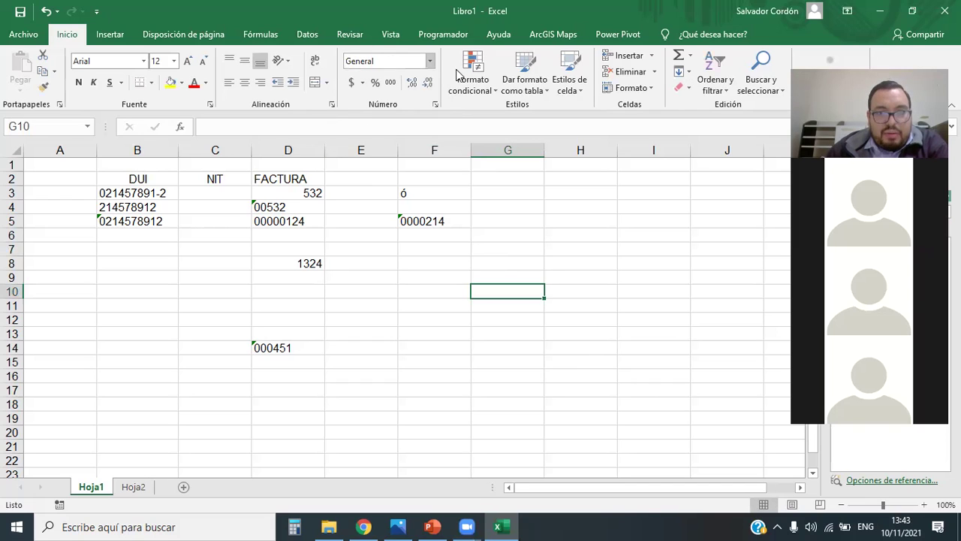
click(429, 61)
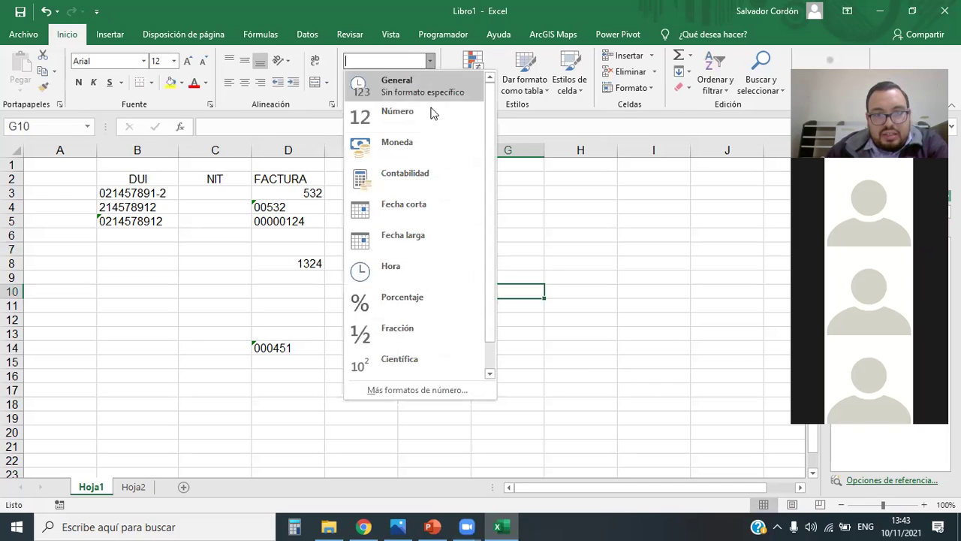
click(398, 391)
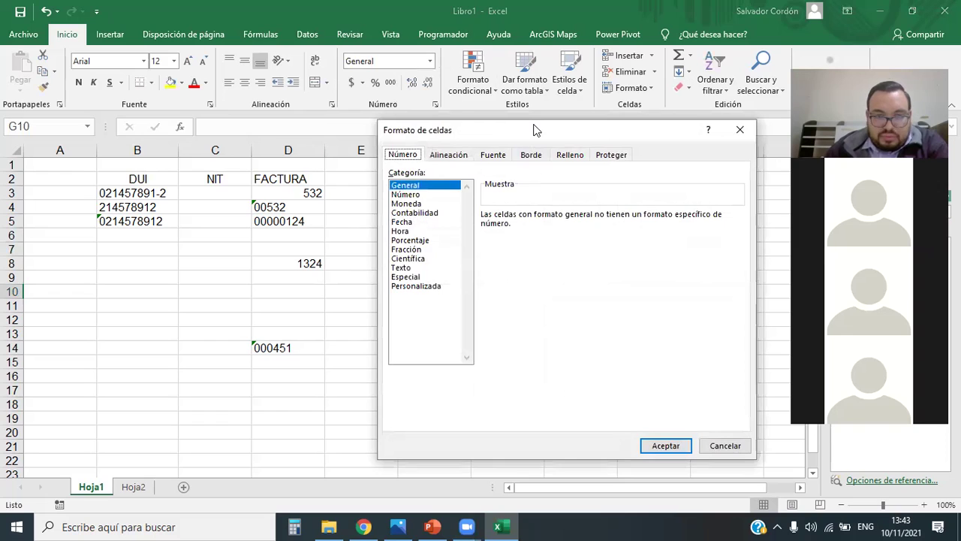
drag(535, 130, 521, 149)
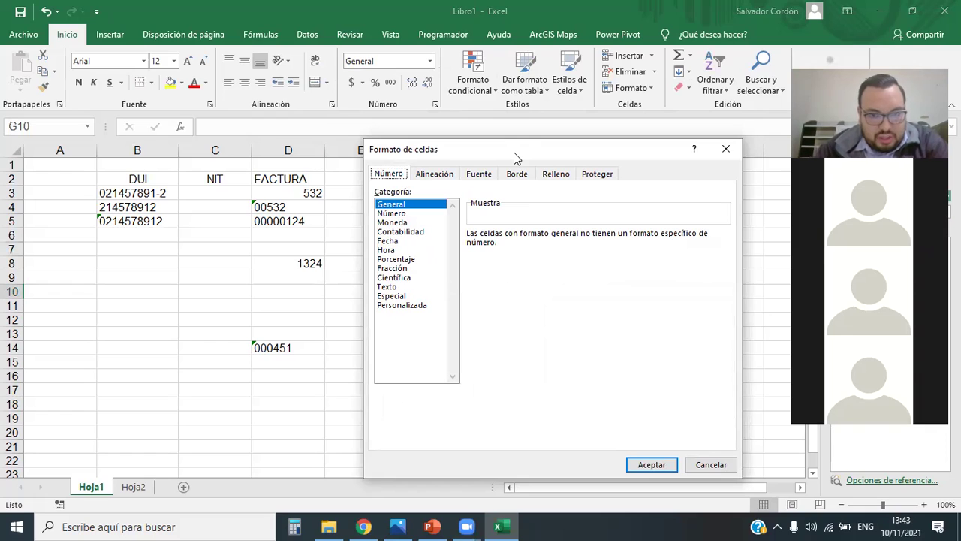
click(434, 175)
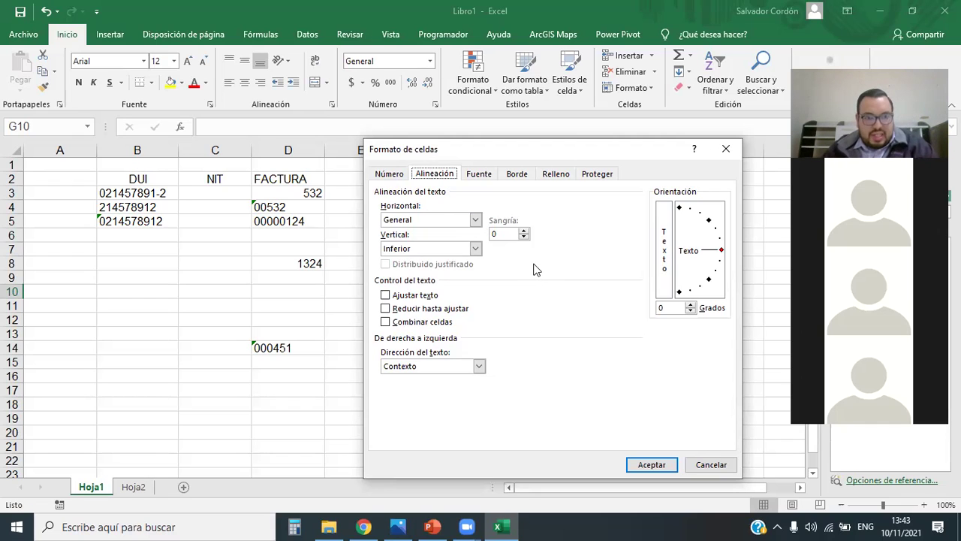
click(332, 274)
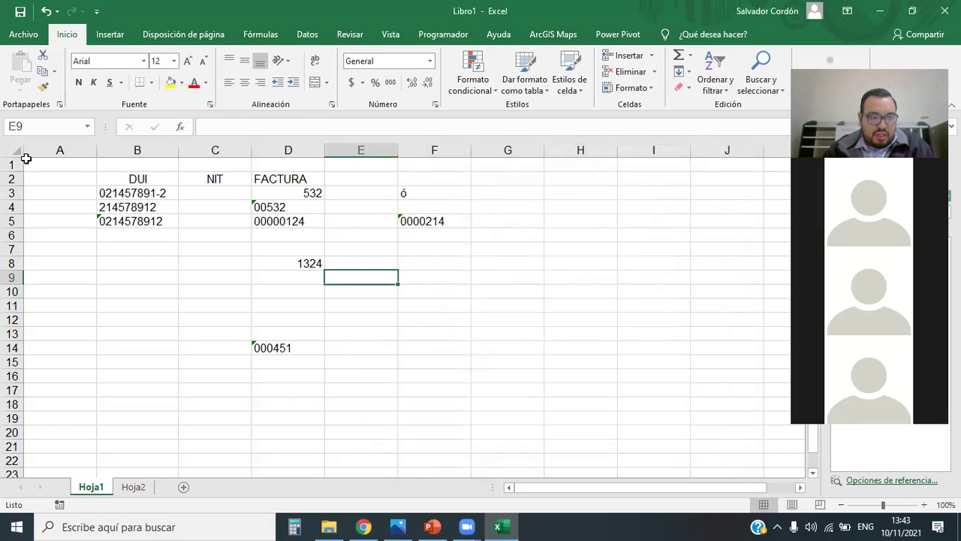
Trial-clear the range A1:G18, then undo to restore the data
drag(68, 170, 507, 401)
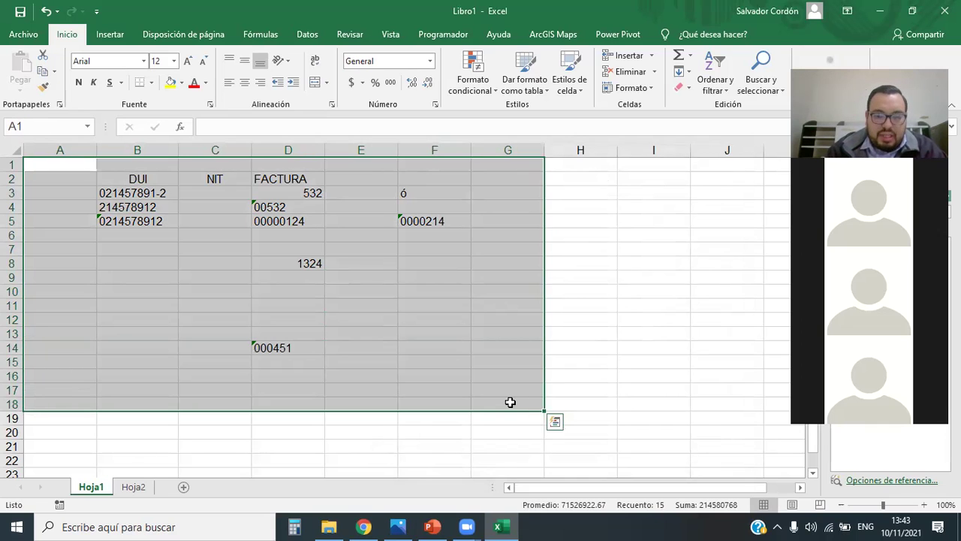
key(Delete)
key(ctrl+c)
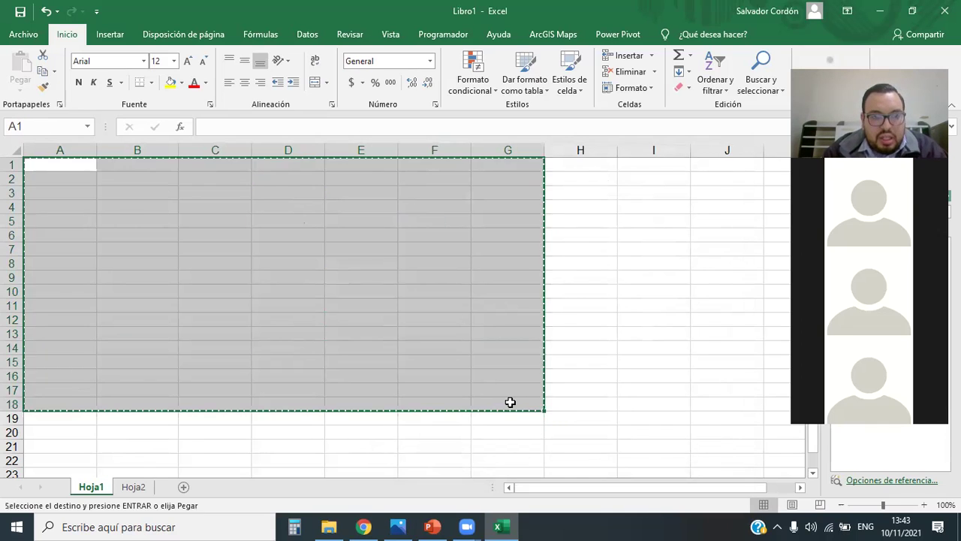
key(ctrl+z)
key(Escape)
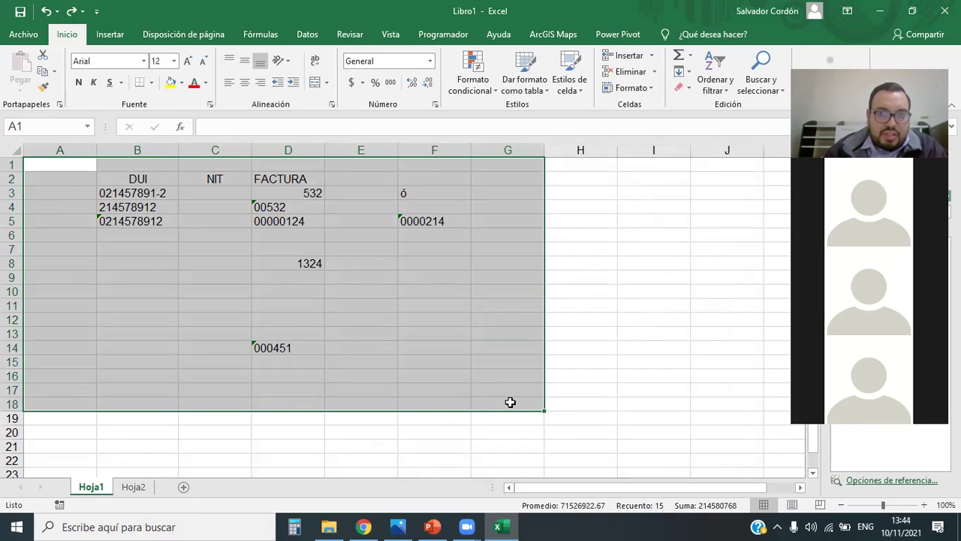
click(174, 262)
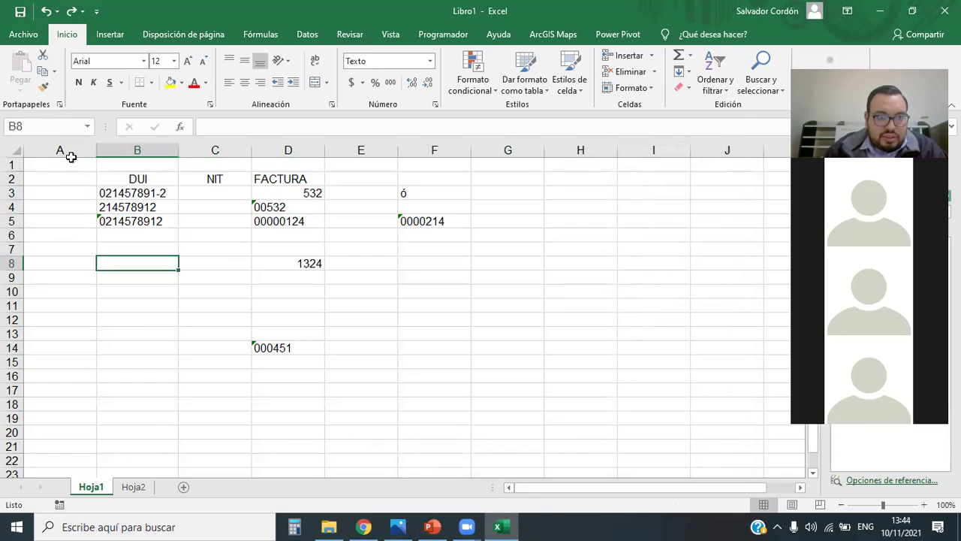
Select columns A through H and open the Inicio > Borrar dropdown
drag(68, 150, 553, 162)
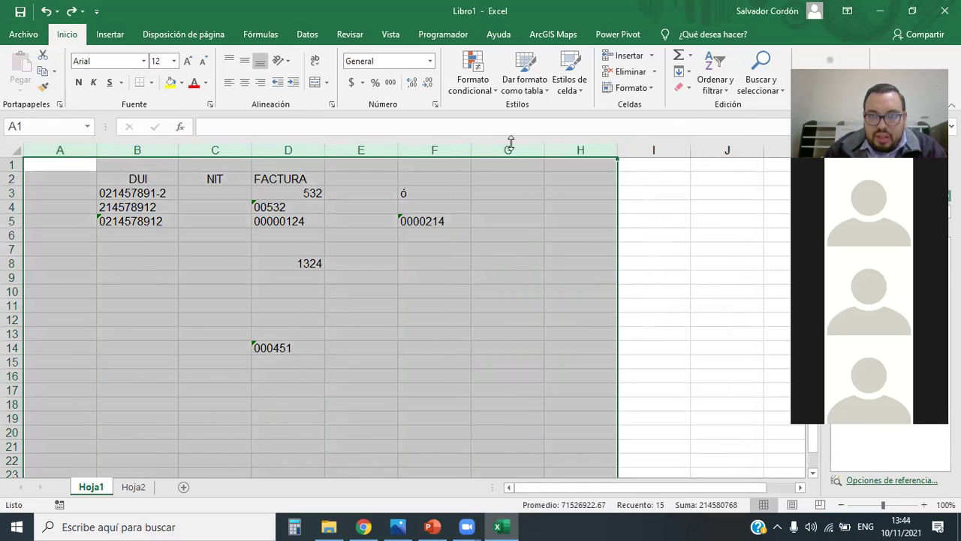
drag(64, 151, 605, 150)
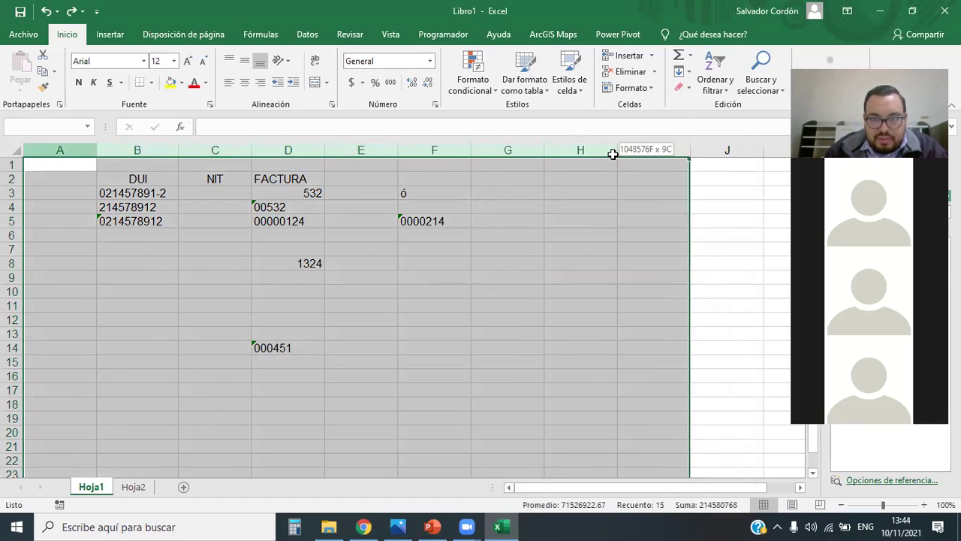
click(689, 89)
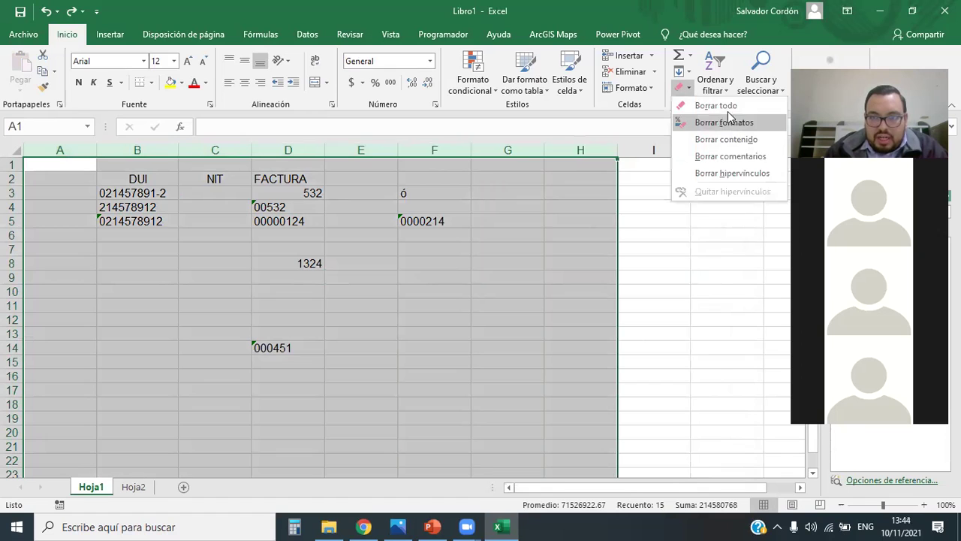
Choose Borrar todo to wipe columns A to H, leaving Hoja1 blank
click(716, 106)
click(288, 305)
click(290, 266)
click(290, 193)
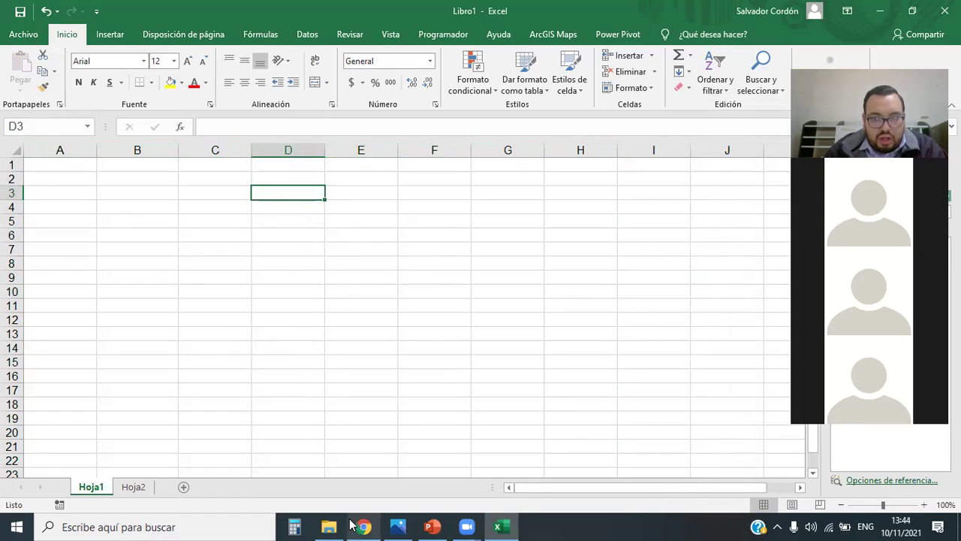
mouse_move(350, 524)
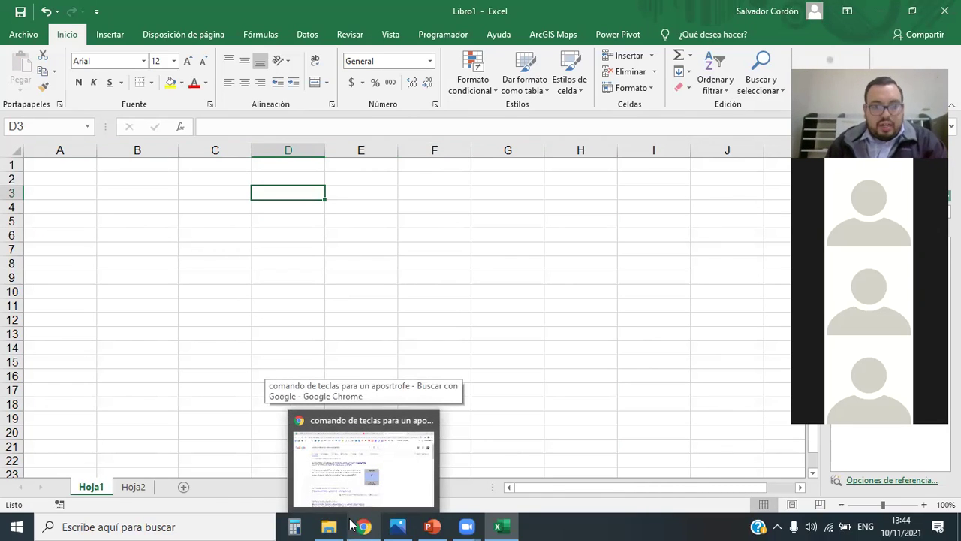
click(328, 248)
click(313, 211)
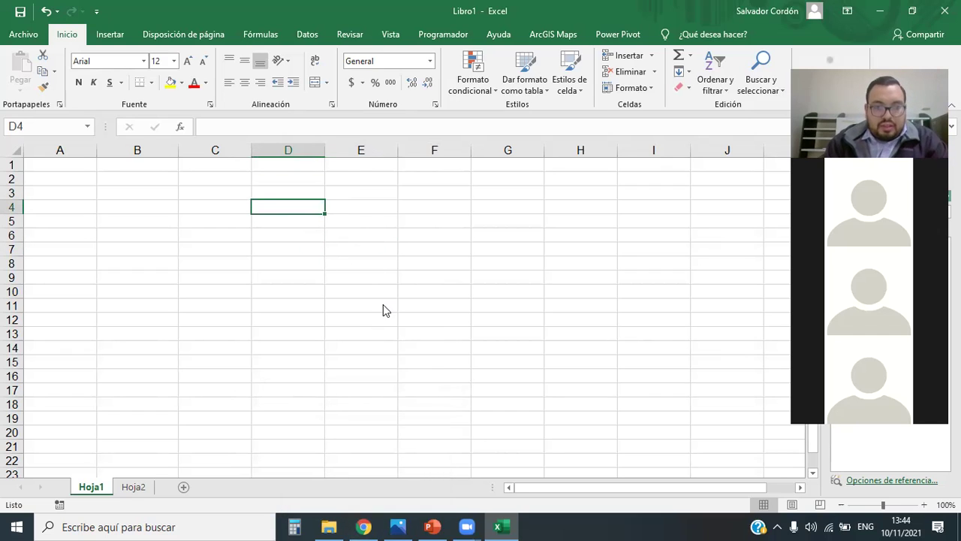
key(alt+Tab)
click(266, 217)
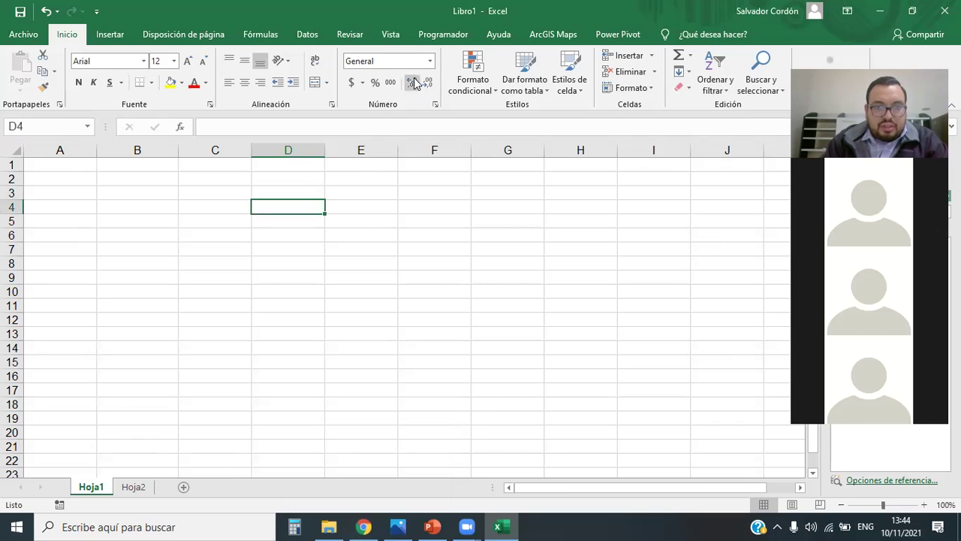
Review the Vertical options on Formato de celdas > Alineación, closing without changes
click(430, 61)
click(398, 392)
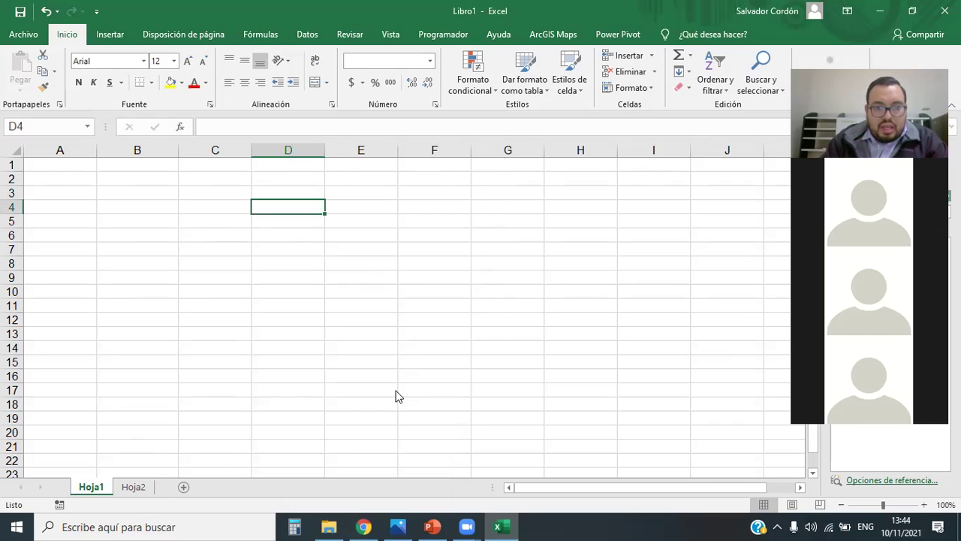
click(437, 175)
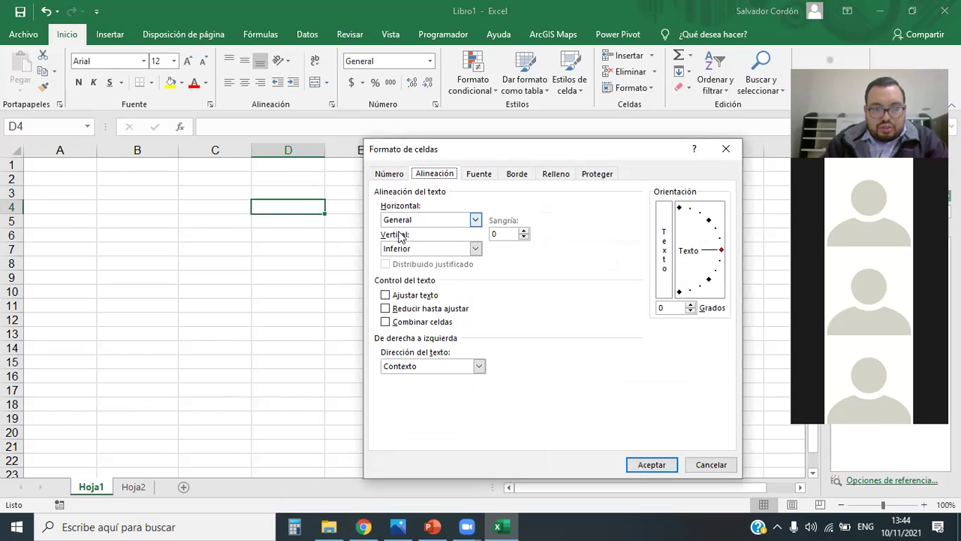
click(475, 249)
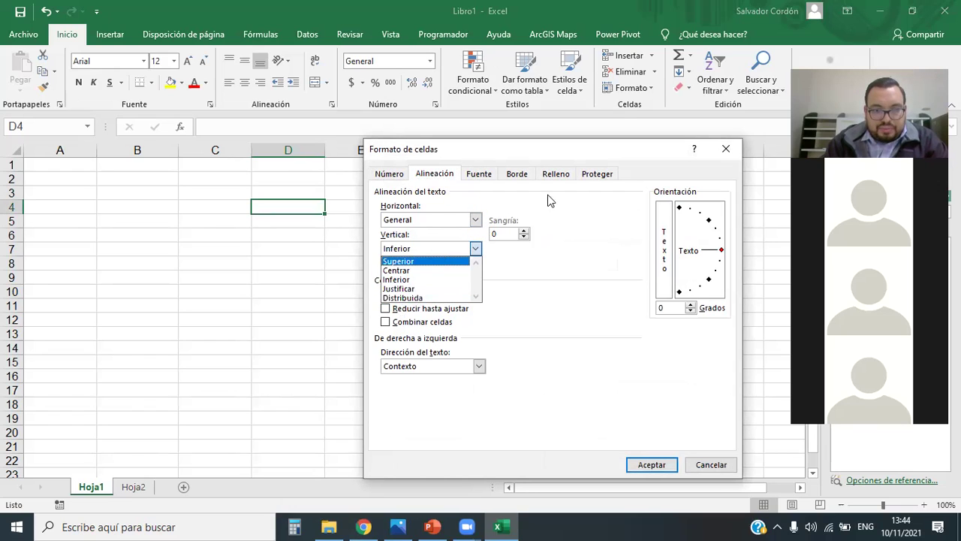
click(634, 182)
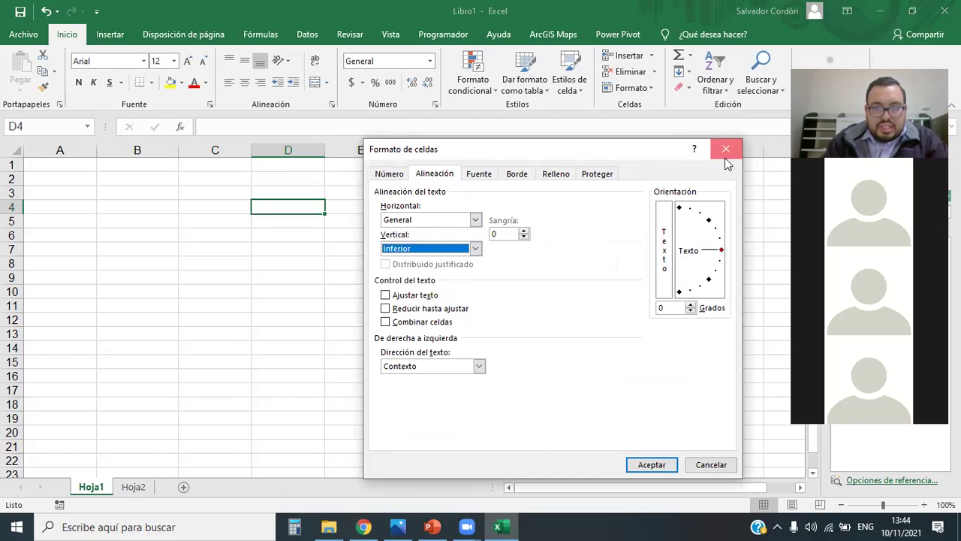
click(724, 158)
click(180, 526)
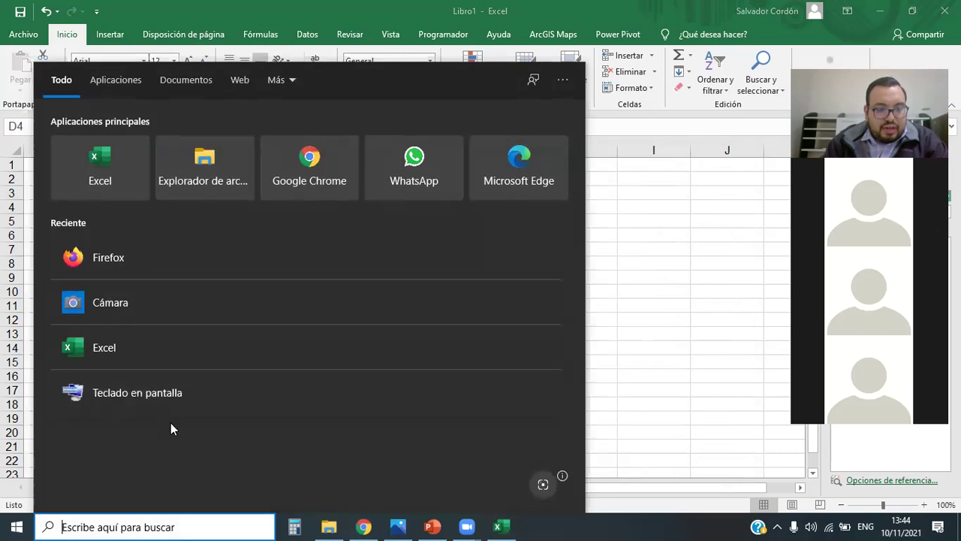
Launch Word from Start search and create a blank document
text(WORD)
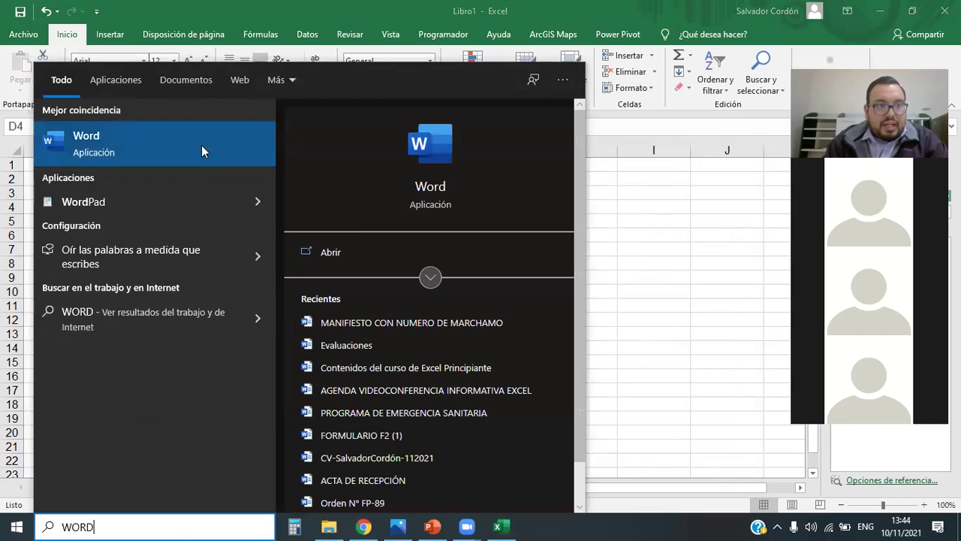
click(201, 147)
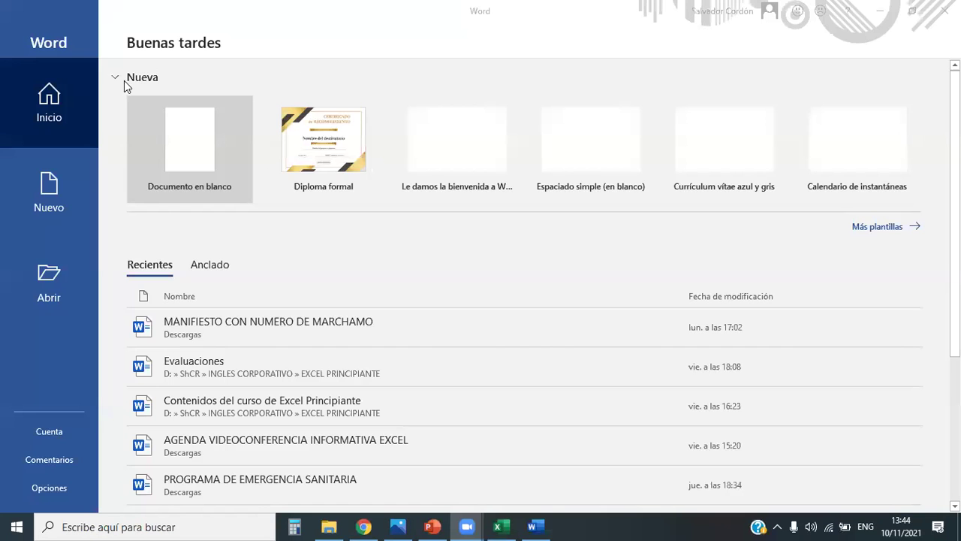
click(165, 133)
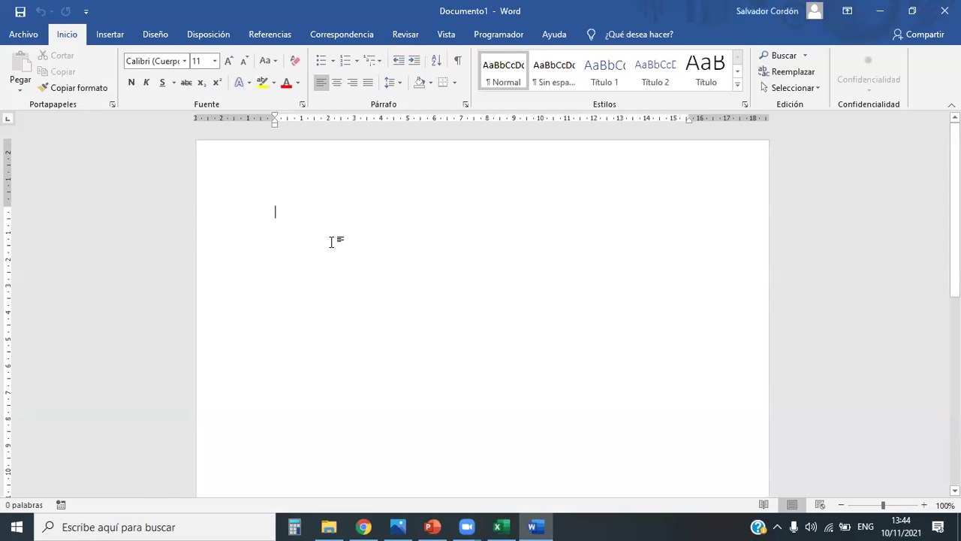
Select the apostrophe-typing snippet in Chrome's Google results, then return to Word
click(330, 527)
click(363, 527)
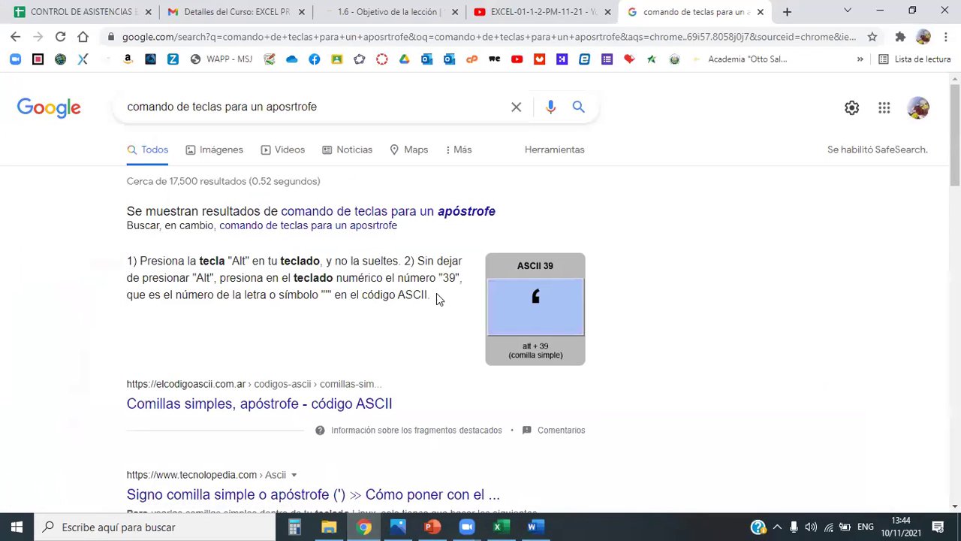
drag(433, 296, 128, 263)
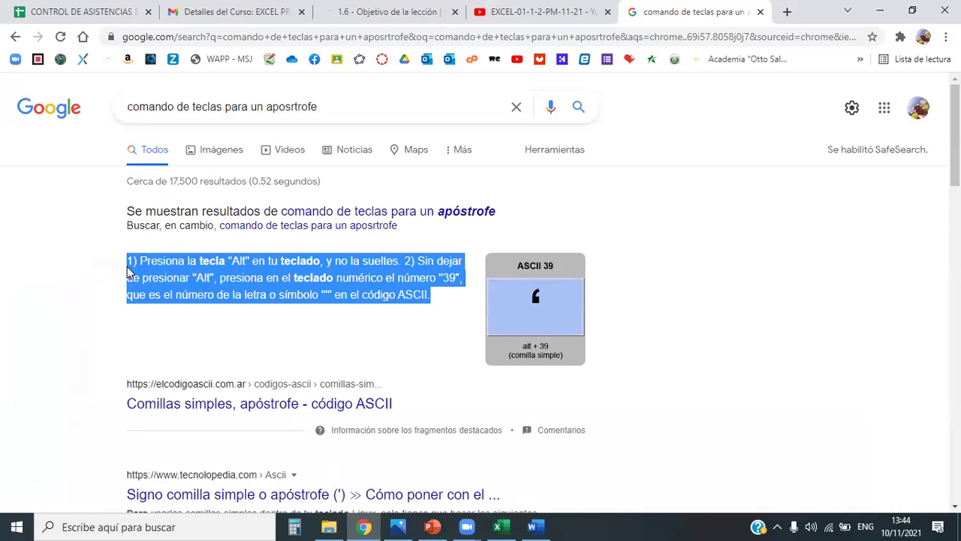
click(532, 527)
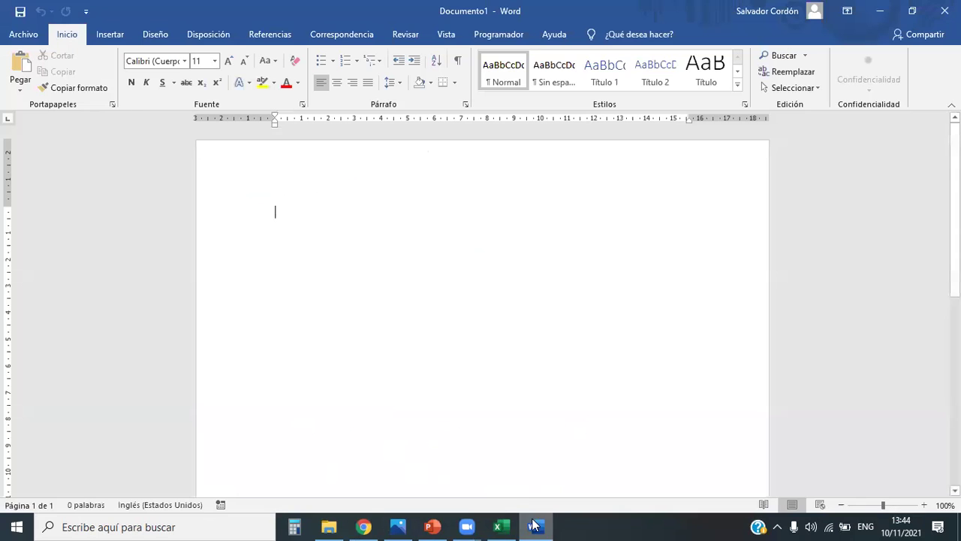
Paste the copied Alt instructions into Word's Documento1 and narrow the paragraph so it wraps earlier
right_click(308, 210)
click(379, 272)
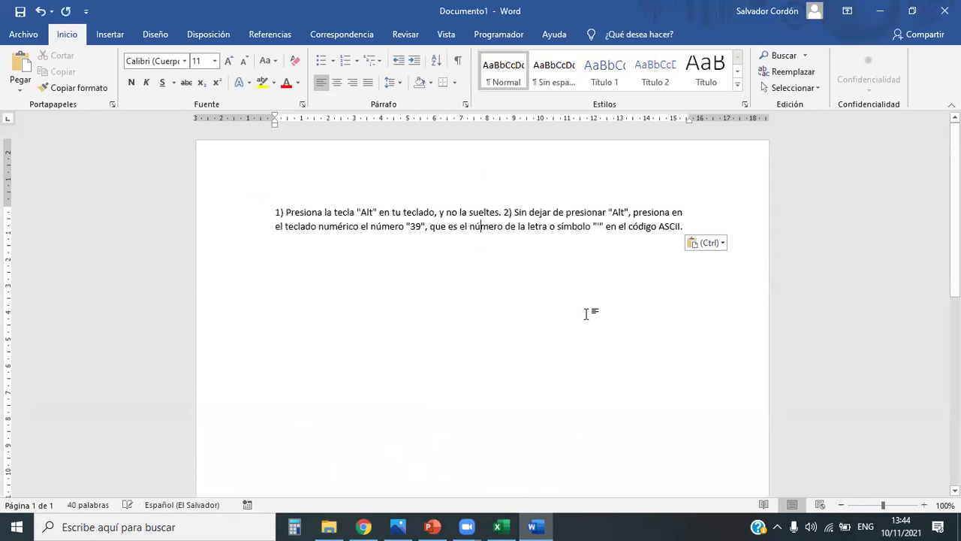
triple_click(275, 212)
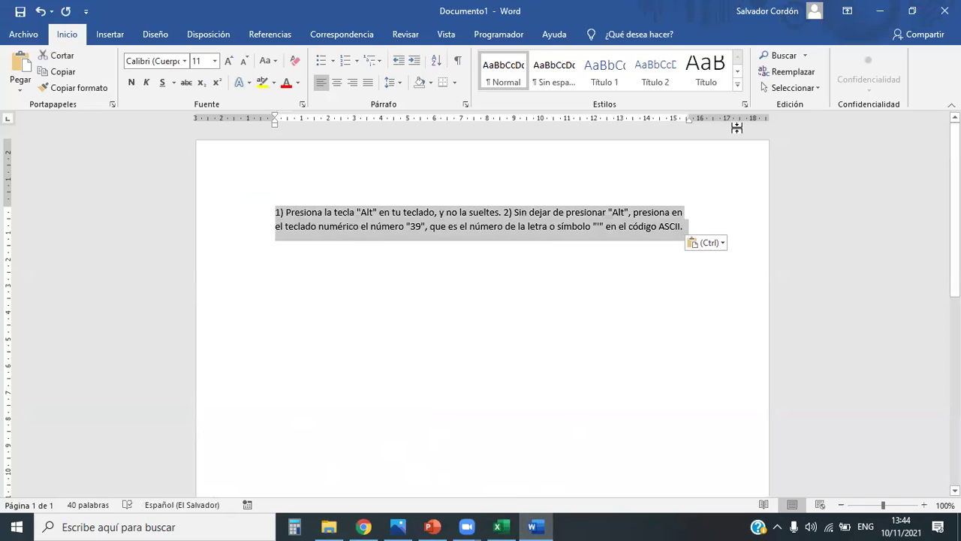
drag(671, 125, 518, 138)
click(543, 298)
Try centered and right alignment on the paragraph, ending with it justified
double_click(268, 213)
click(324, 253)
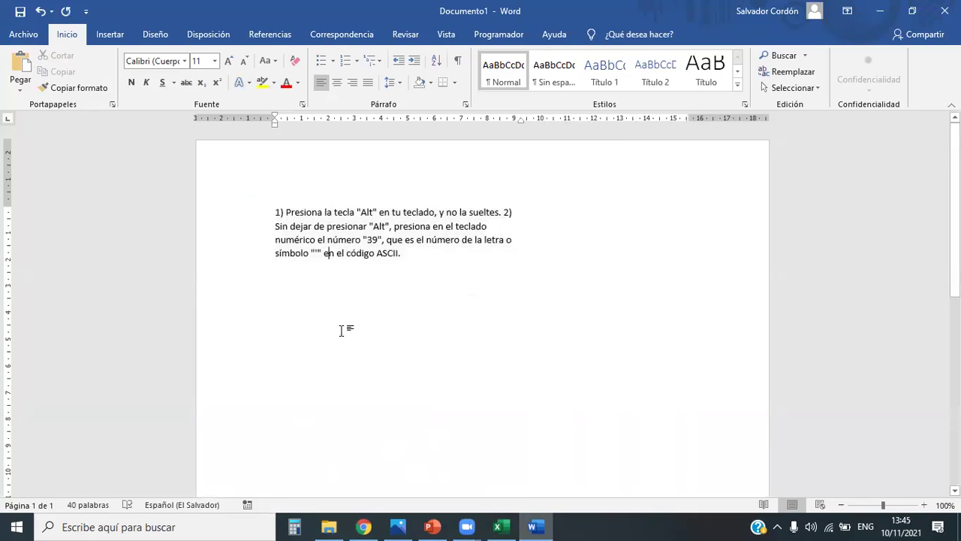
click(337, 84)
click(353, 84)
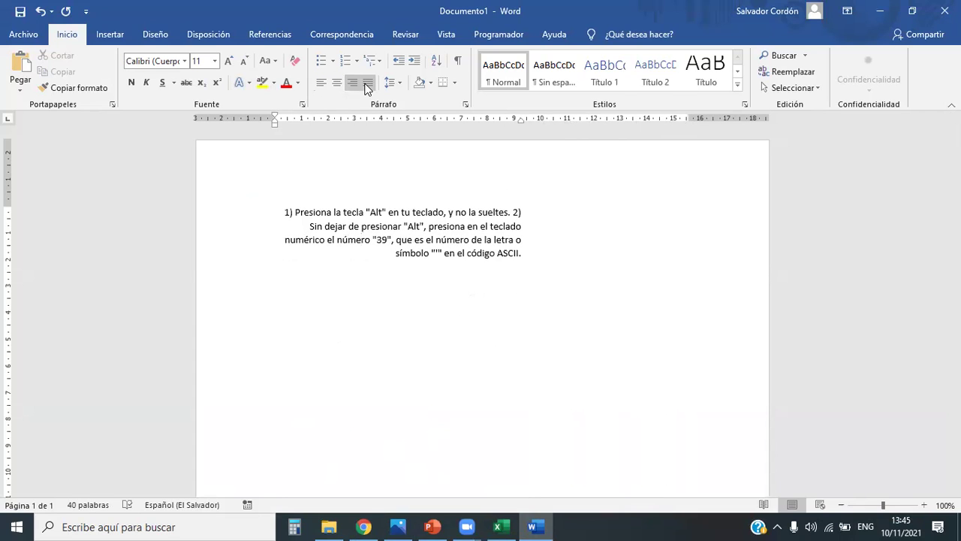
click(367, 84)
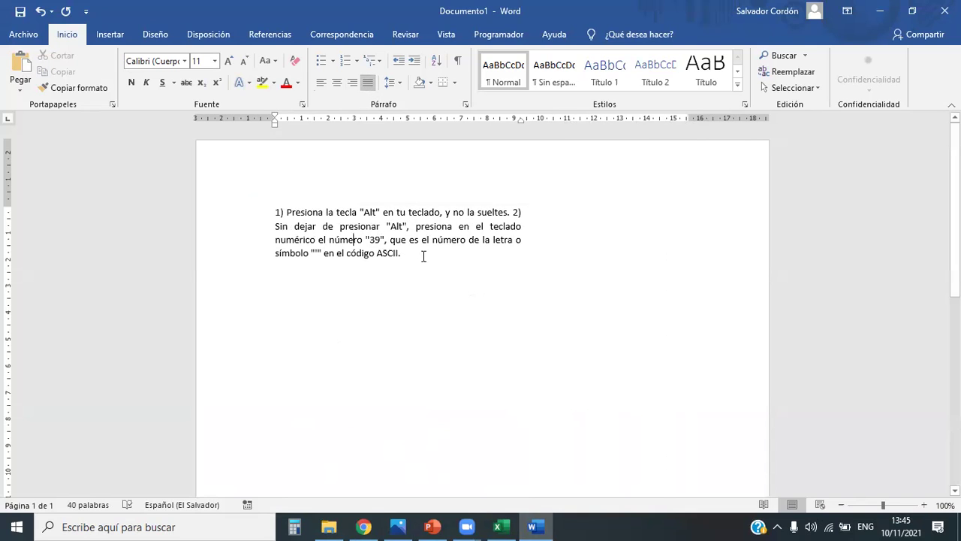
Select the instruction text, return to Excel's Libro1, and start editing cell B5
drag(403, 255, 275, 213)
key(ctrl+c)
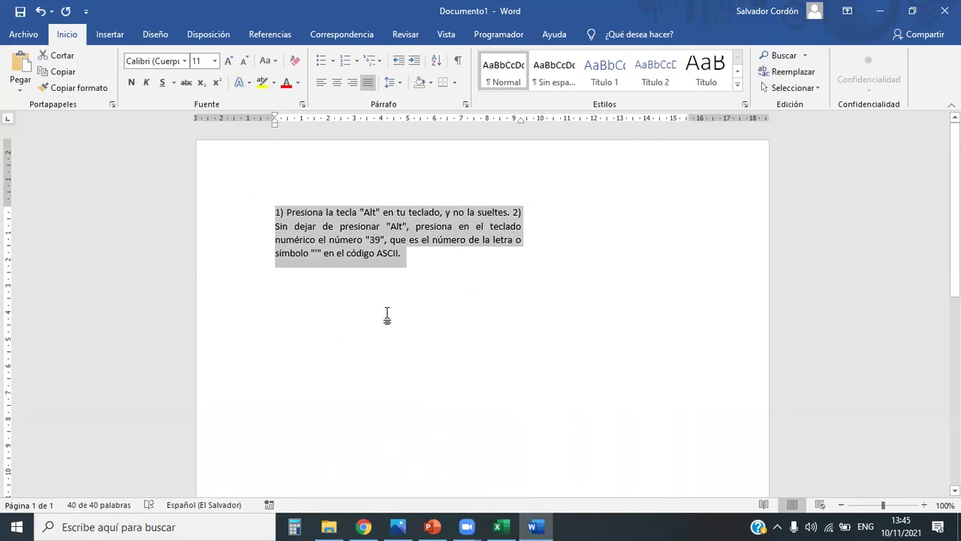
key(alt+Tab)
key(Tab)
key(Tab)
key(Tab)
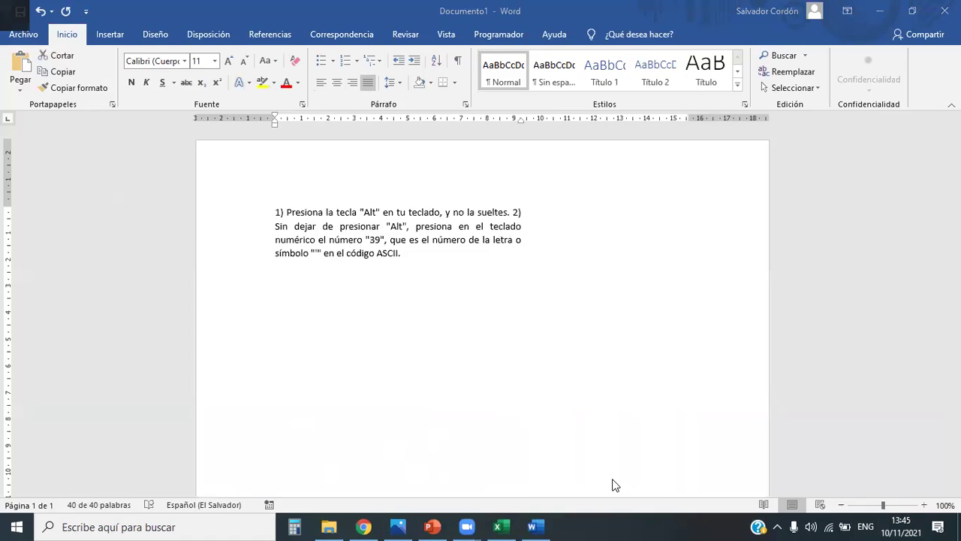
double_click(166, 220)
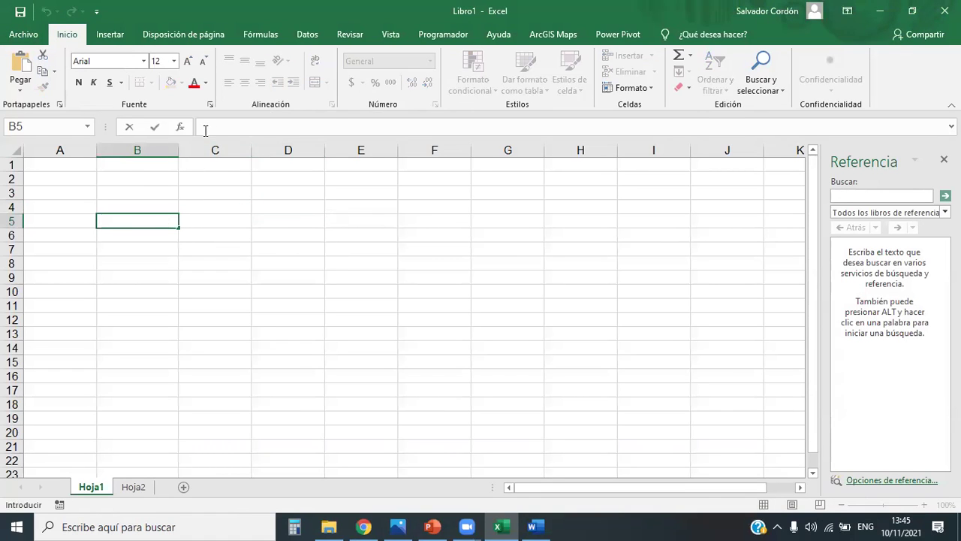
Paste the Alt instructions into B5, then widen column B and heighten row 5
key(ctrl+v)
click(356, 316)
drag(178, 150, 269, 150)
drag(18, 229, 18, 250)
click(209, 230)
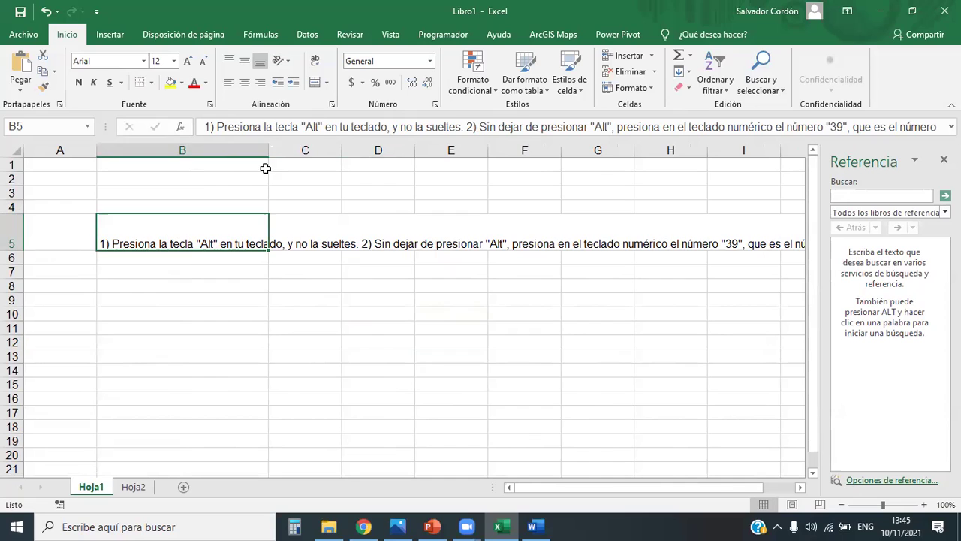
Turn on Ajustar texto for B5, then enlarge row 5 and column B further to fit
click(316, 66)
click(295, 296)
drag(15, 250, 18, 327)
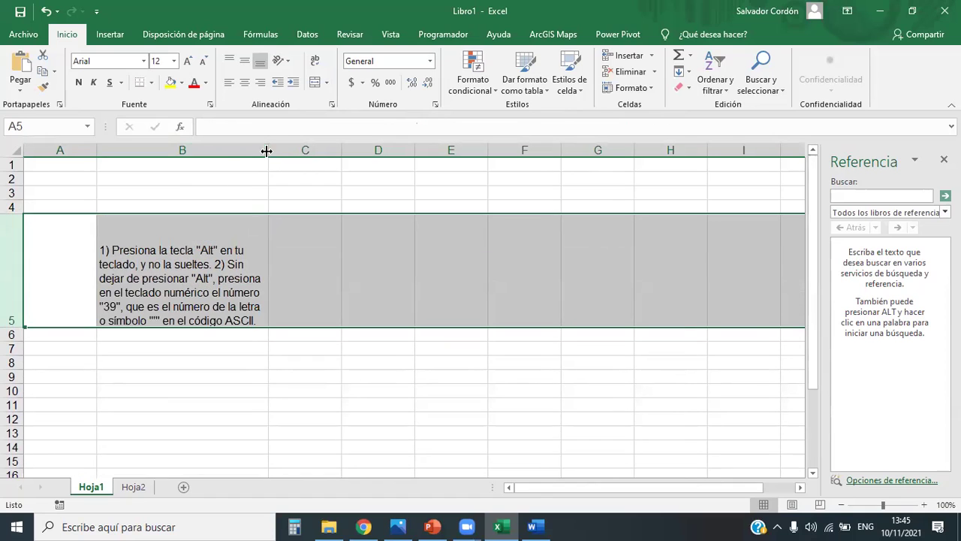
drag(267, 151, 319, 151)
drag(21, 326, 20, 359)
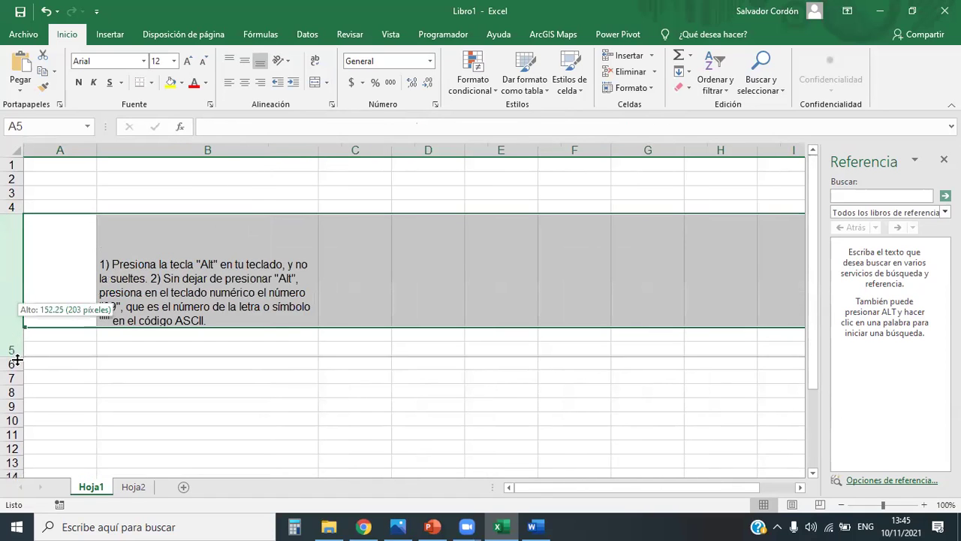
drag(319, 148, 337, 147)
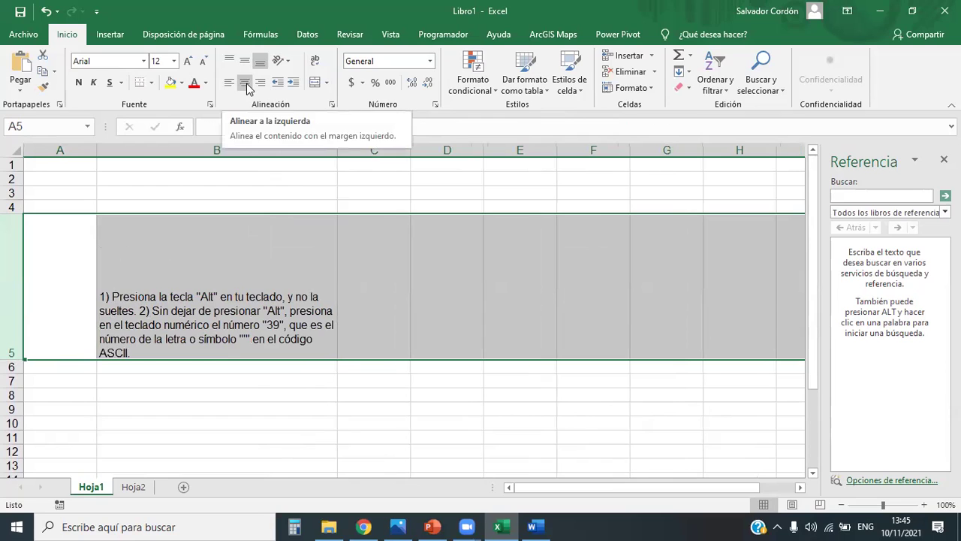
Center B5 horizontally and, after trying top and bottom, center it vertically
click(246, 82)
click(247, 64)
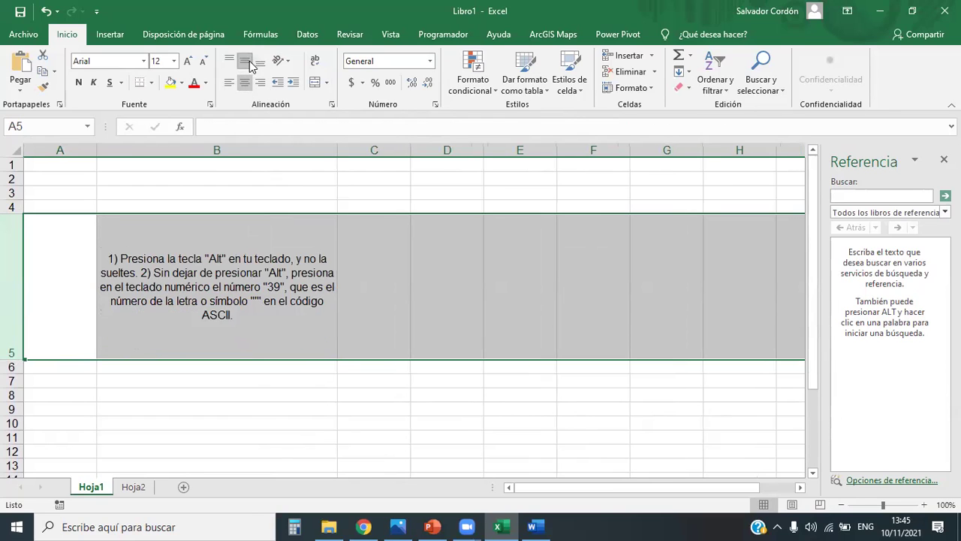
click(229, 60)
click(258, 62)
click(245, 64)
Compare right and left alignment, settle on horizontal centering, then widen column B more
click(260, 83)
click(245, 82)
click(230, 83)
click(244, 83)
click(260, 84)
click(245, 82)
click(313, 353)
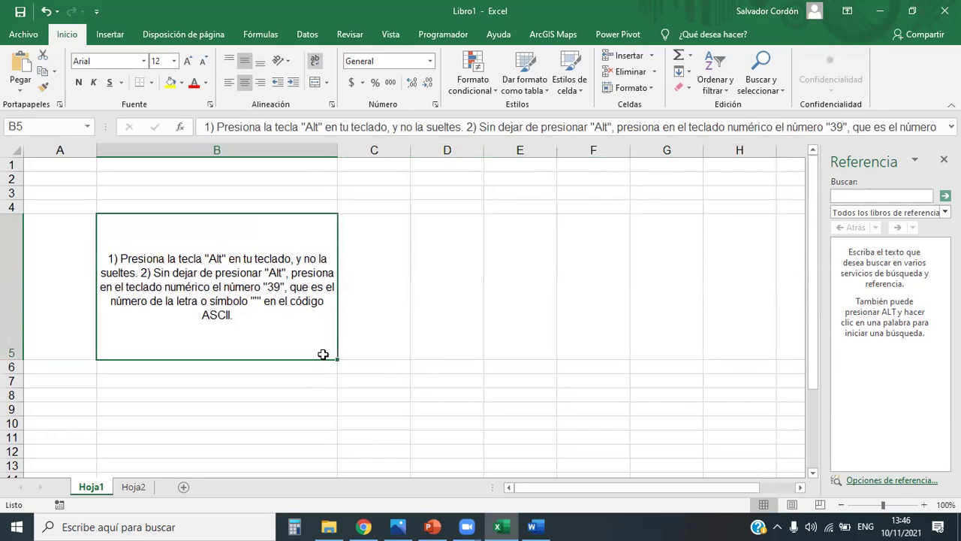
drag(336, 149, 376, 150)
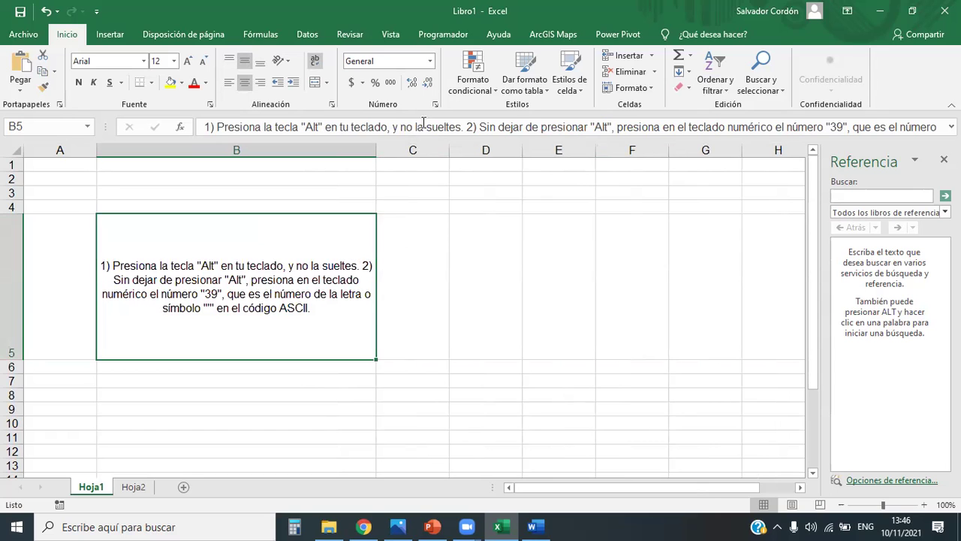
In Formato de celdas, set B5's Horizontal and Vertical alignment to Justificar
click(430, 61)
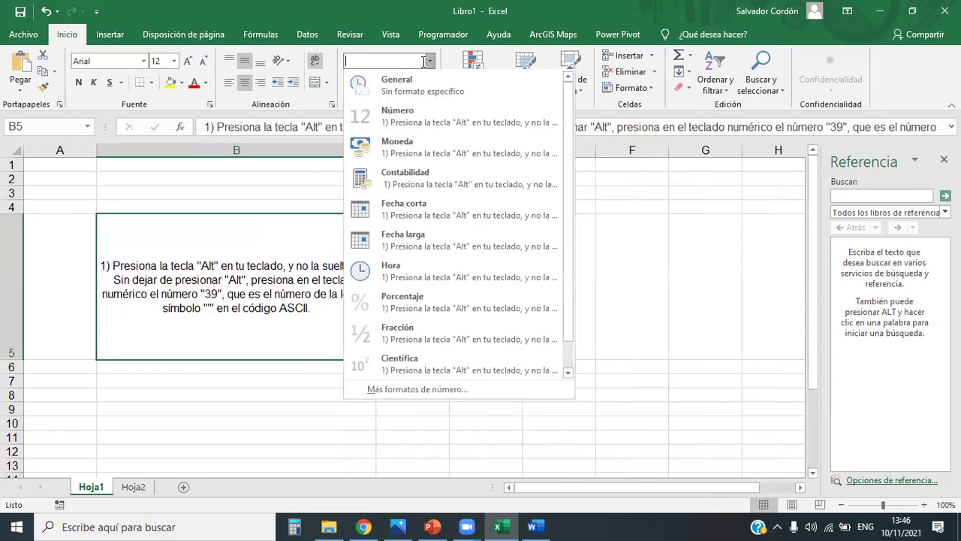
click(384, 393)
drag(470, 148, 561, 143)
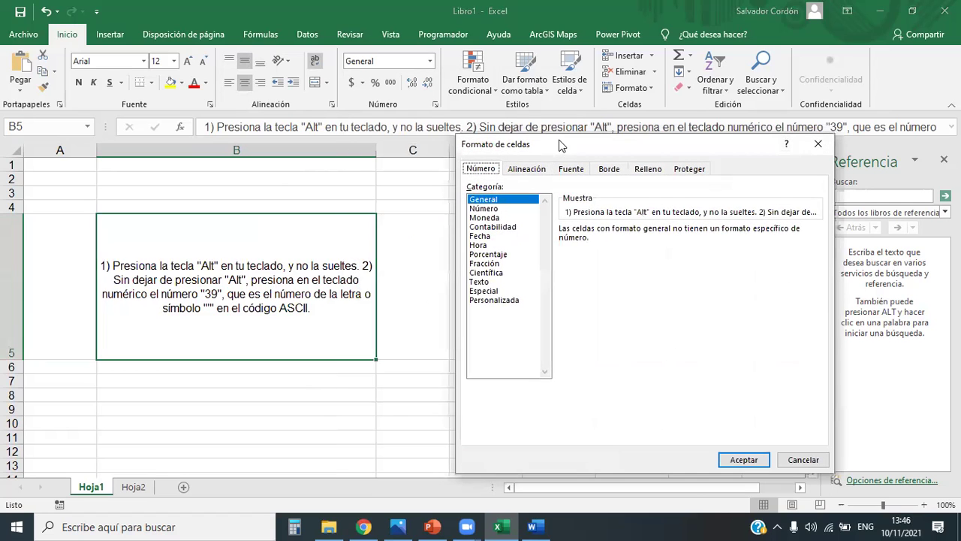
click(526, 169)
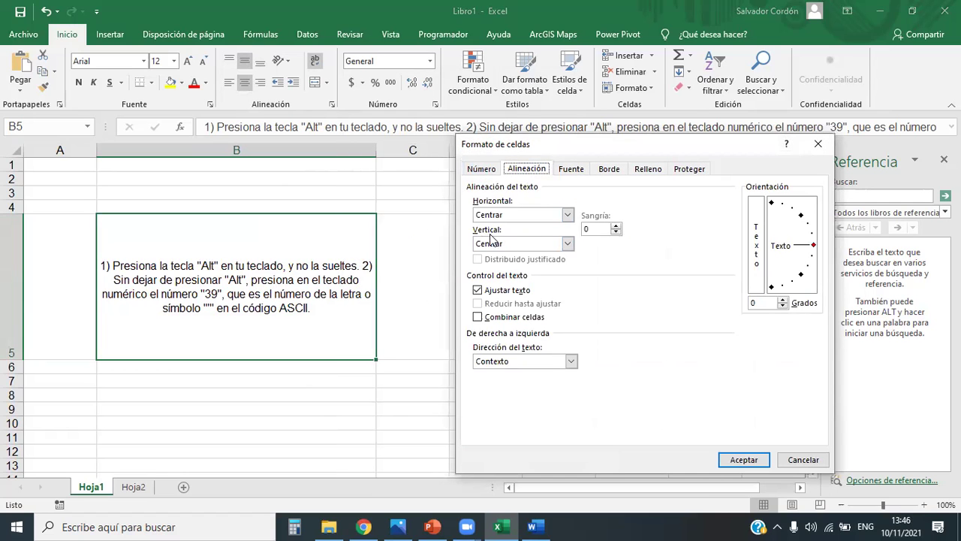
click(568, 216)
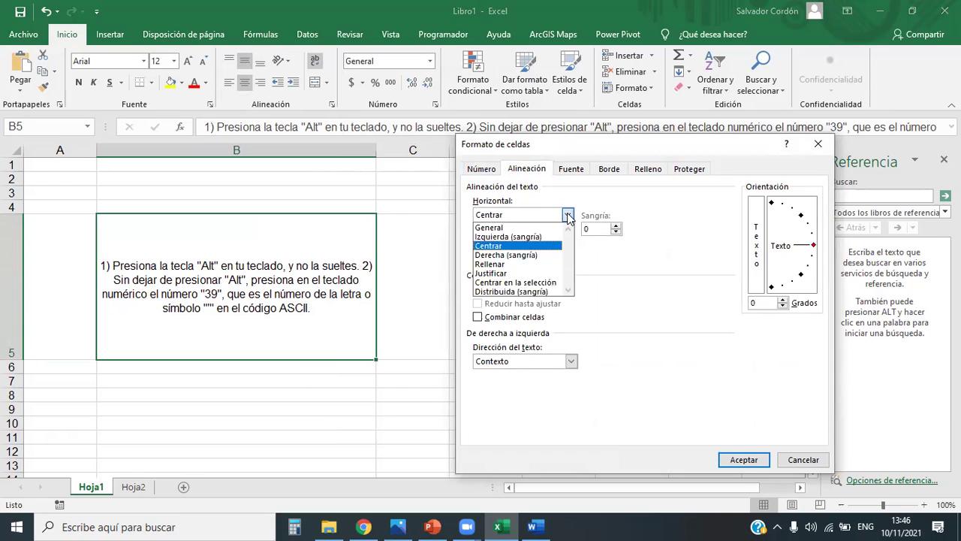
click(503, 273)
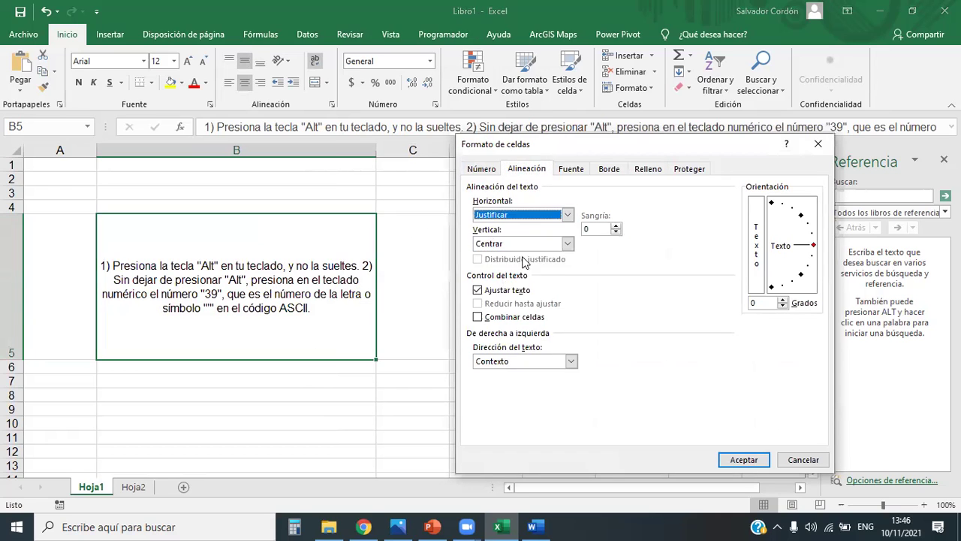
click(567, 244)
click(505, 282)
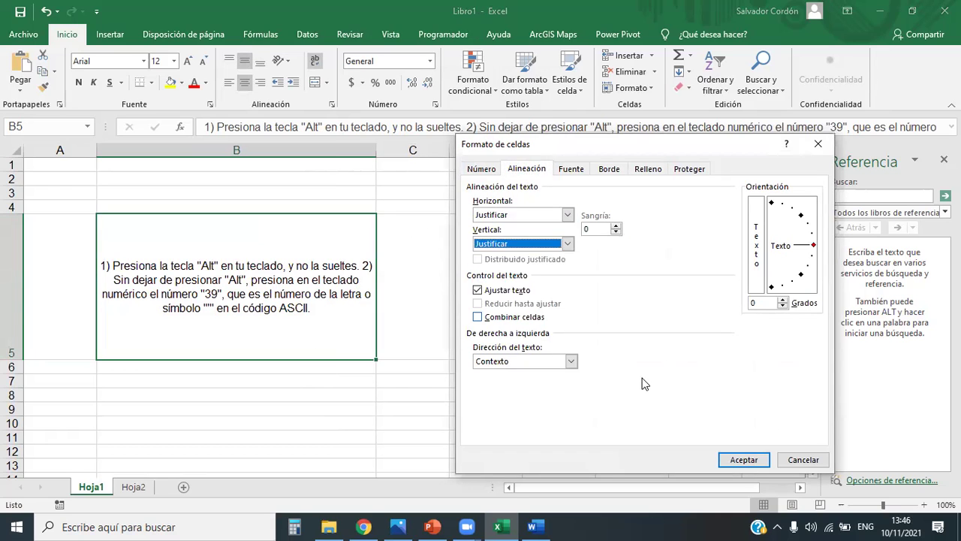
click(722, 460)
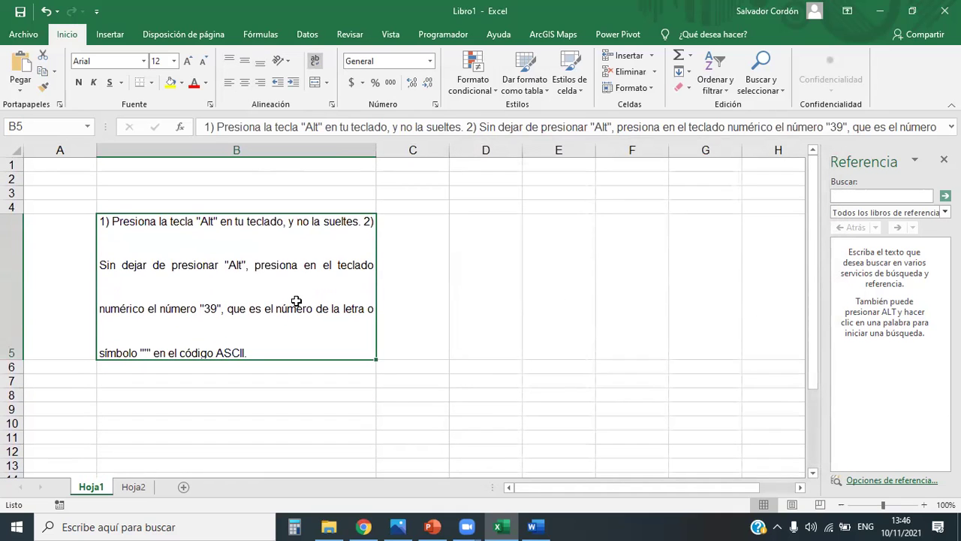
Reopen the Alineación tab of Formato de celdas with the horizontal choices showing
click(430, 61)
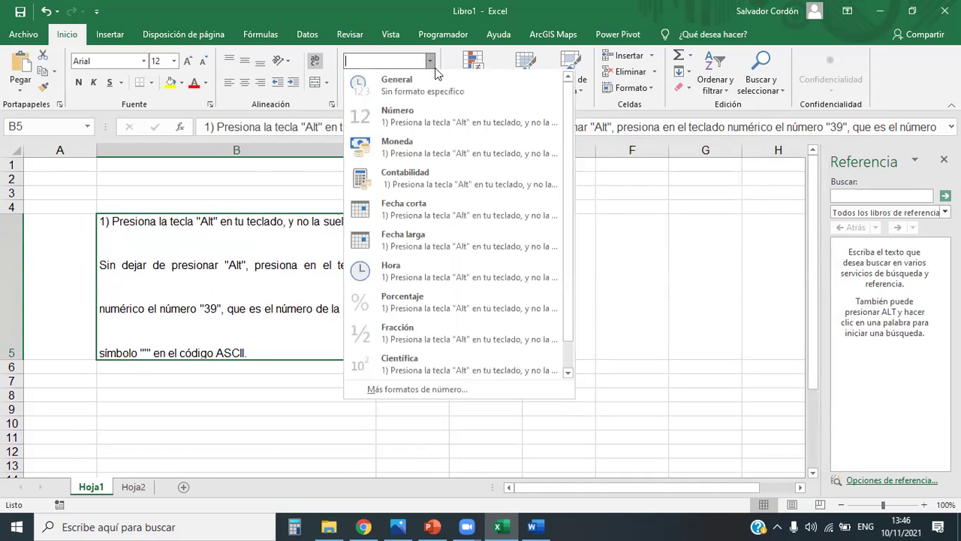
click(439, 390)
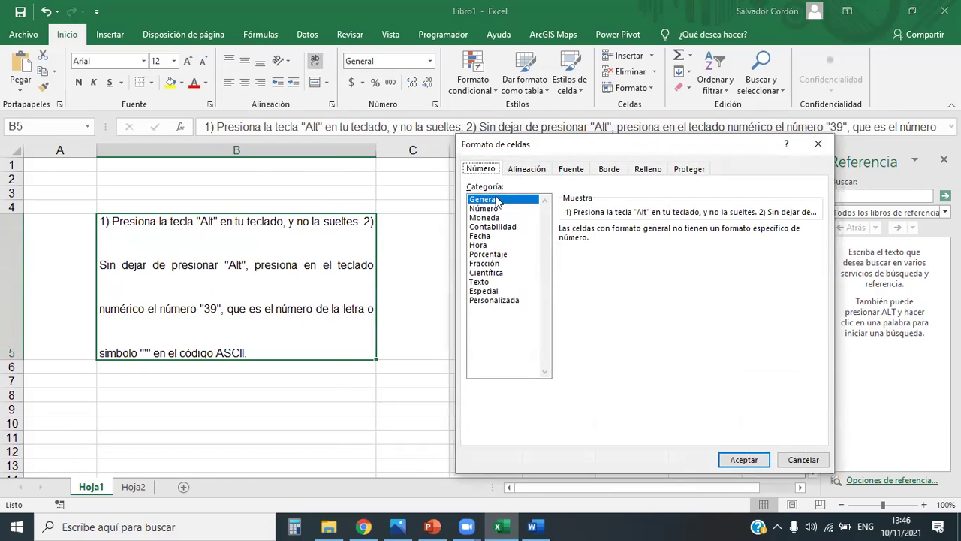
click(519, 169)
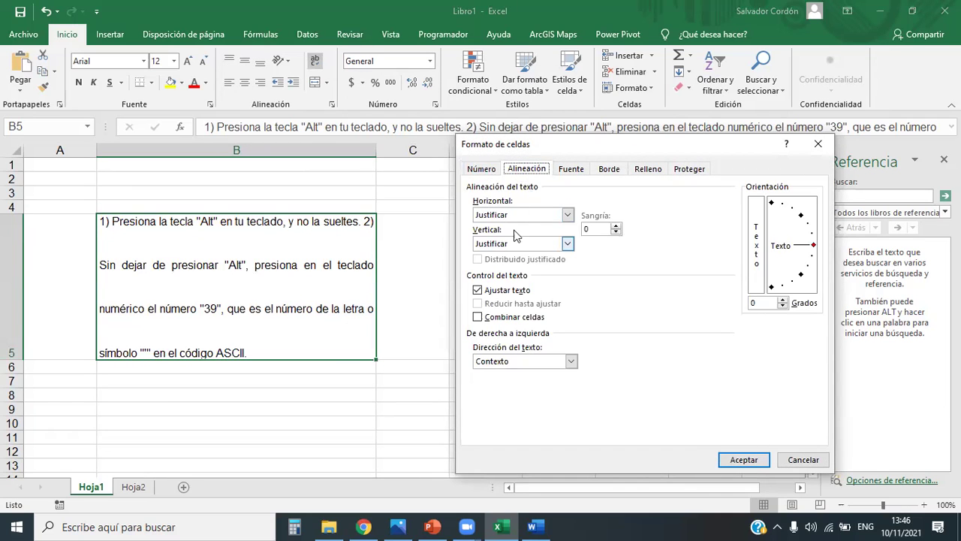
click(561, 216)
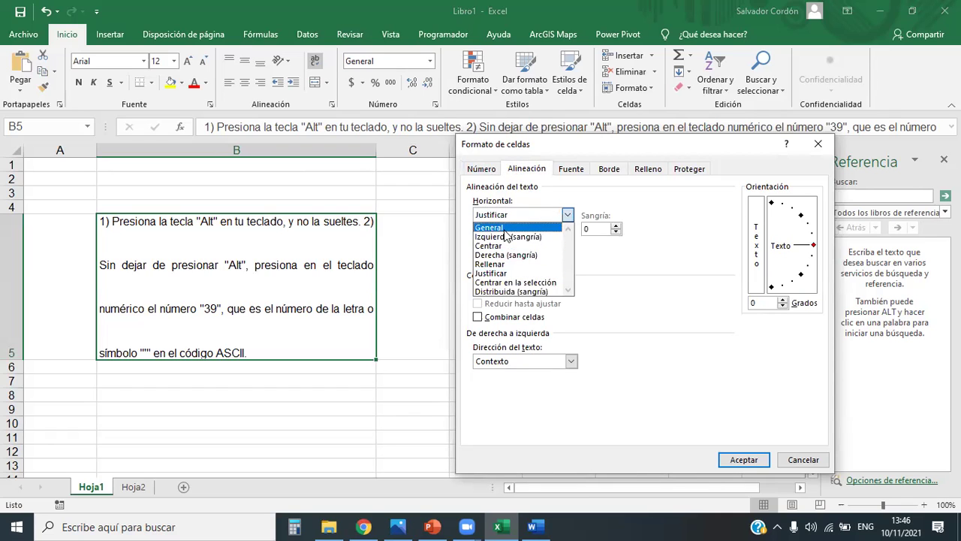
Reset B5's horizontal alignment to General, then reopen Alineación and choose Justificar
click(490, 227)
click(736, 461)
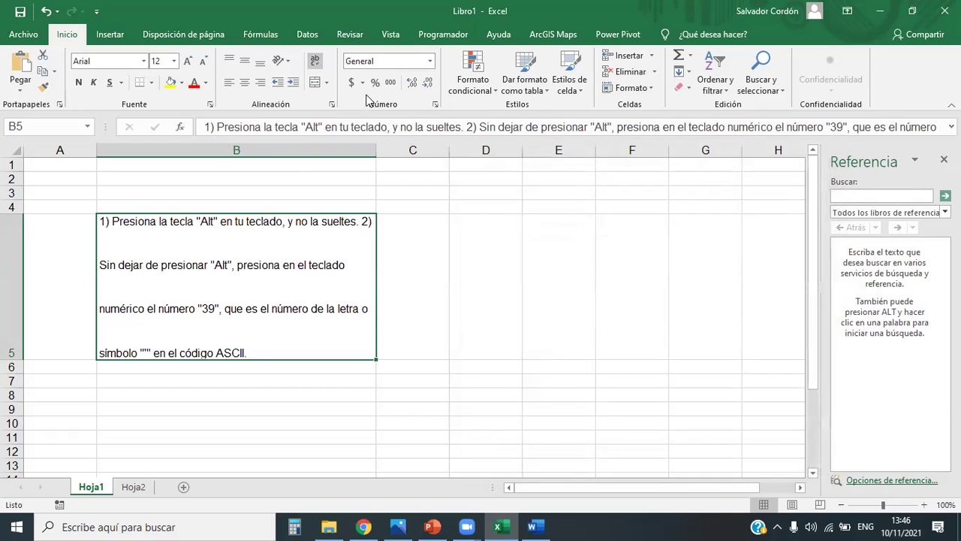
click(430, 61)
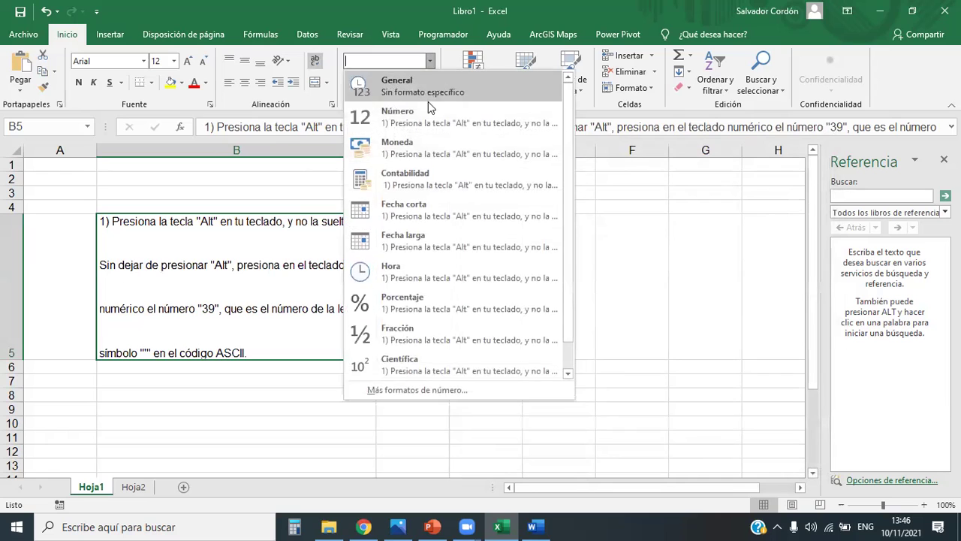
click(409, 390)
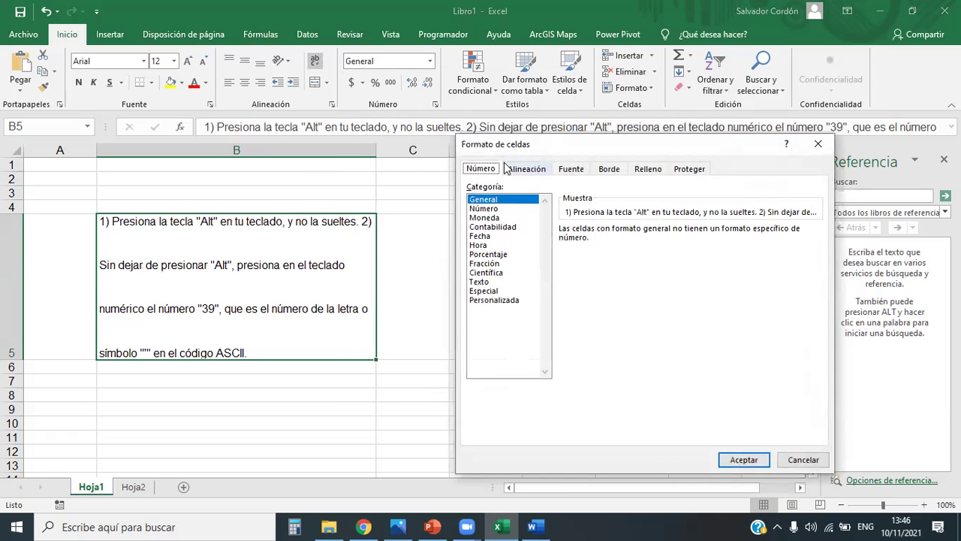
click(508, 168)
click(568, 215)
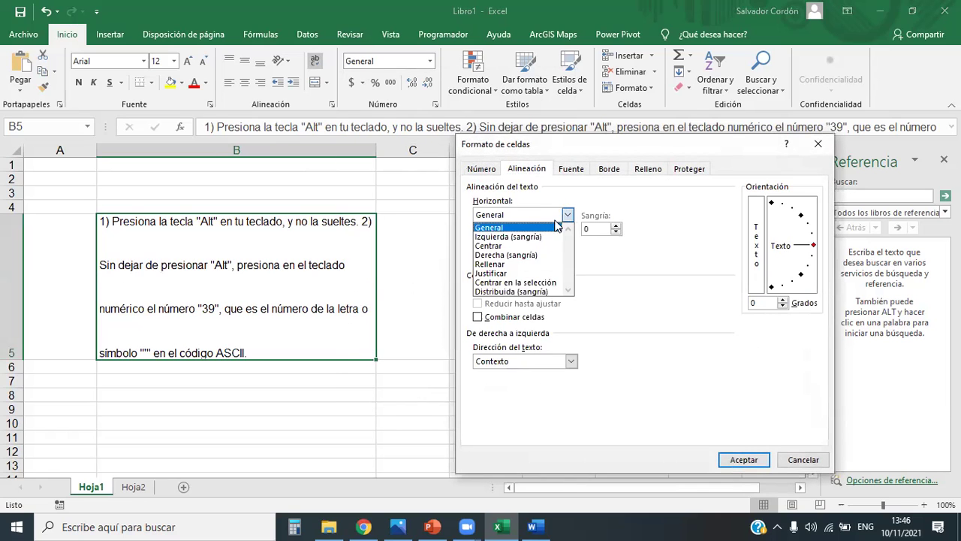
click(496, 274)
Try Superior and Inferior vertical alignment, then apply Vertical Centrar to B5
click(568, 244)
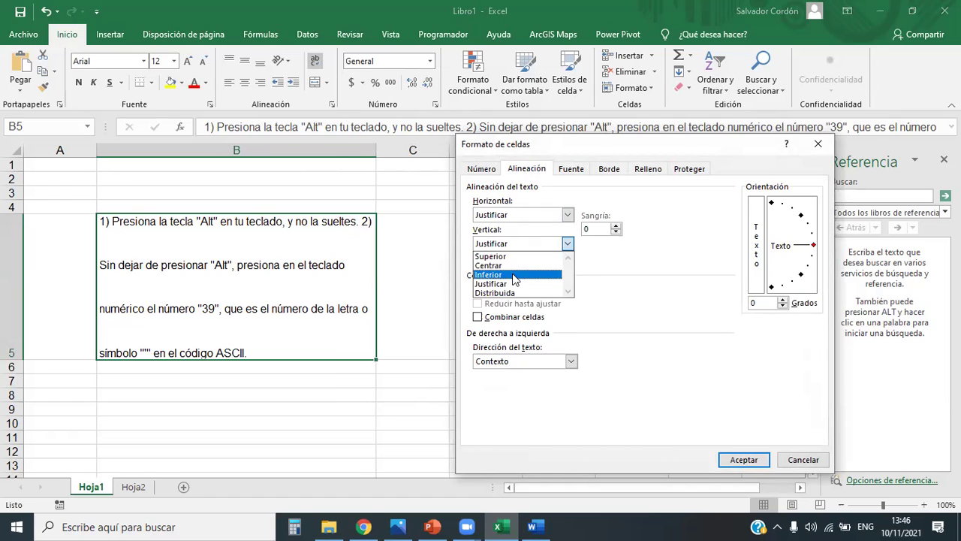
click(516, 283)
click(567, 243)
click(513, 256)
click(569, 245)
click(508, 274)
click(568, 243)
click(515, 265)
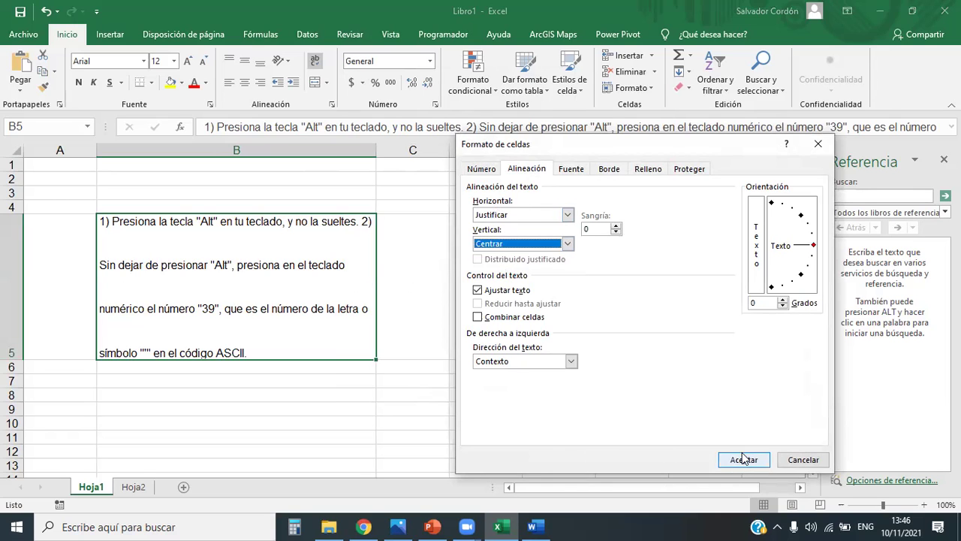
click(740, 458)
Reselect B5 and widen column B slightly
click(330, 380)
click(345, 285)
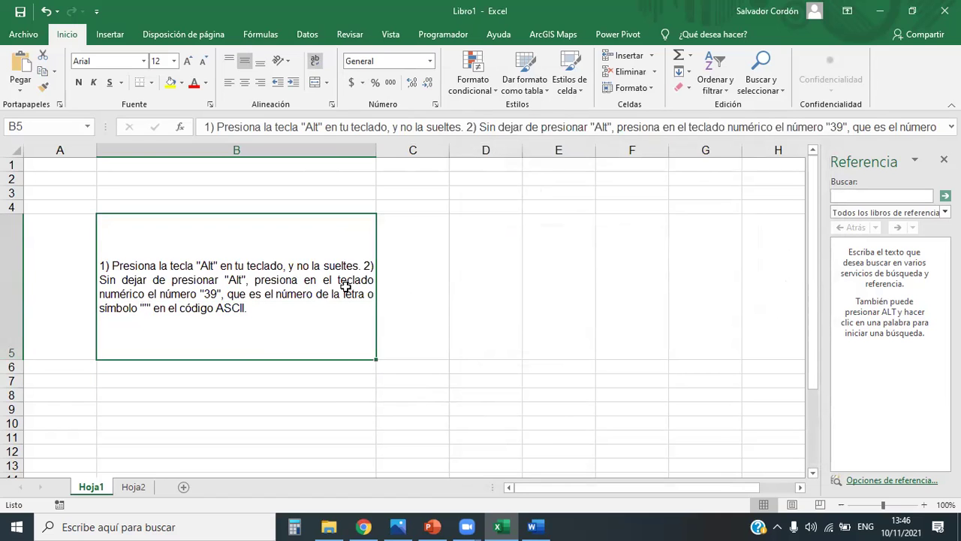
drag(372, 150, 400, 151)
Give B5 Izquierda (sangría) horizontal alignment with Sangría 2 and check the indented text
click(311, 368)
click(167, 310)
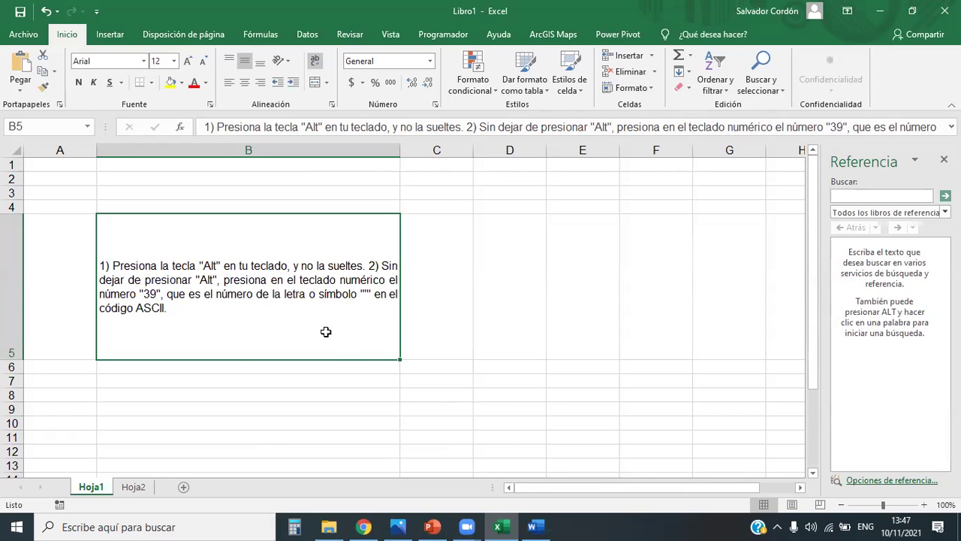
click(430, 63)
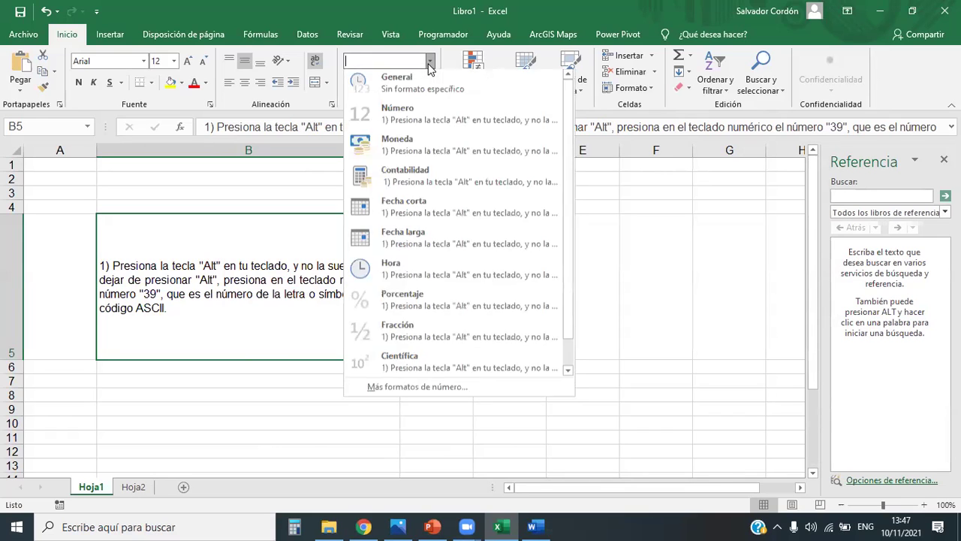
click(430, 389)
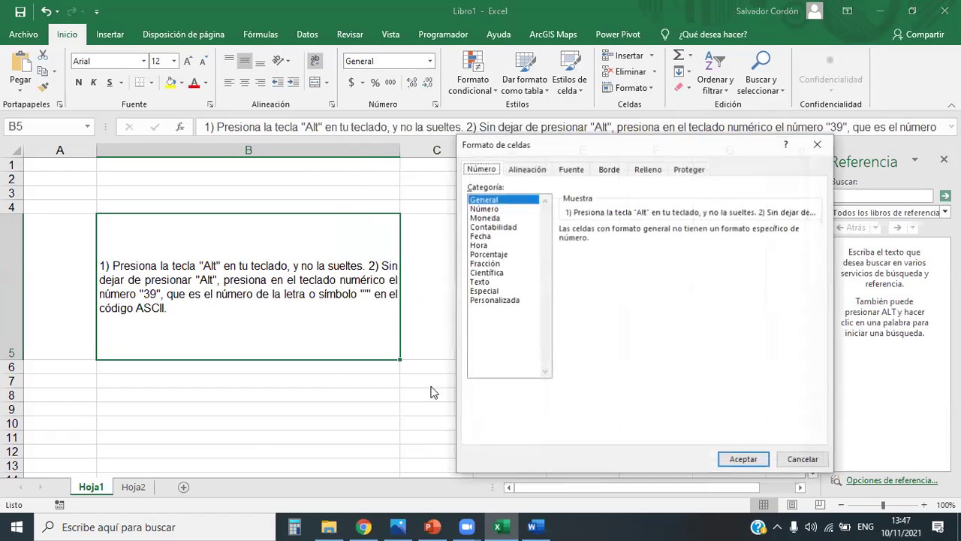
click(532, 170)
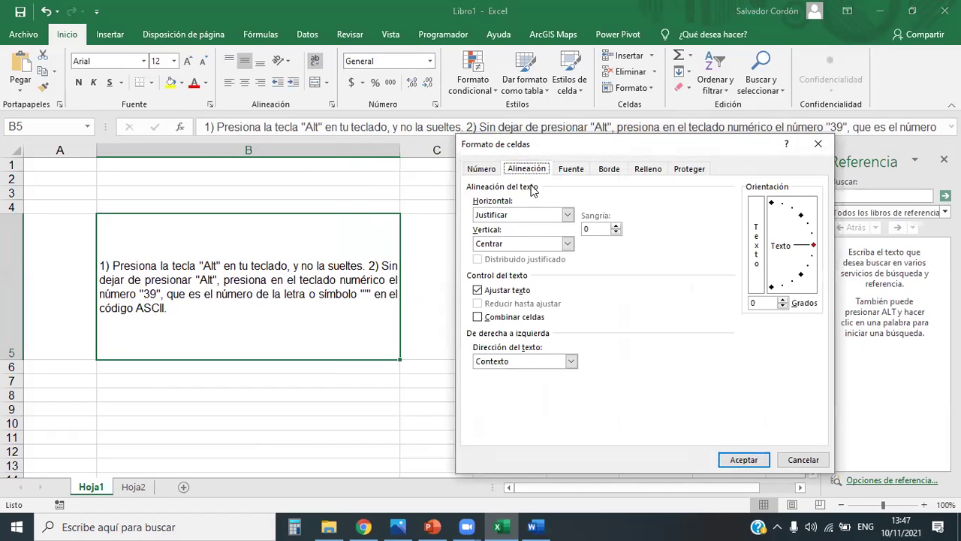
click(601, 229)
click(616, 226)
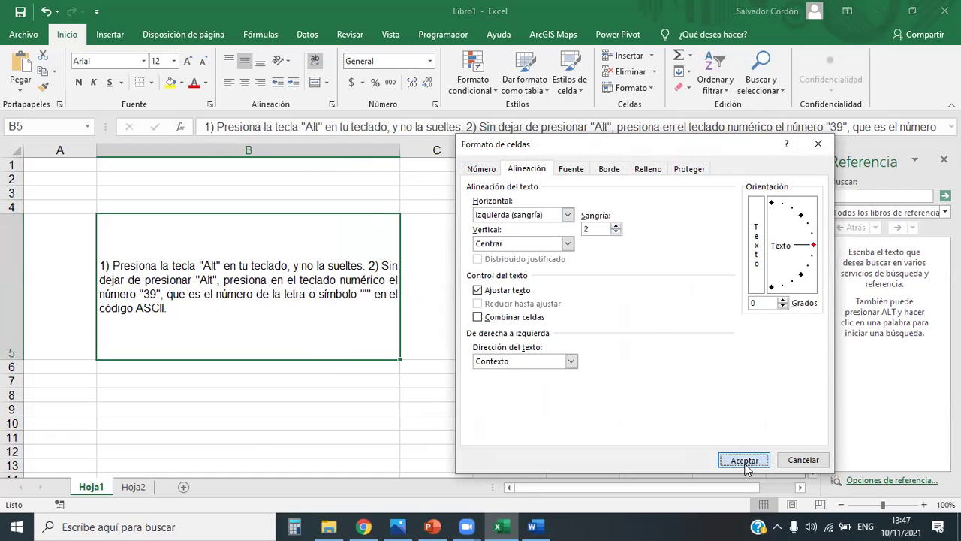
click(741, 459)
click(256, 387)
click(300, 322)
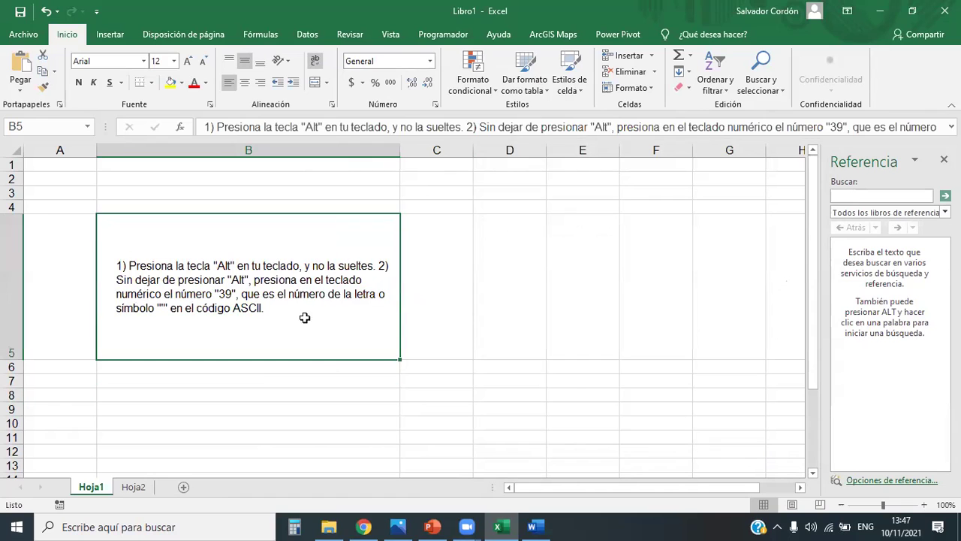
Compare Justificar and Distribuida (sangría), applying Justificar with no indent to B5
click(431, 65)
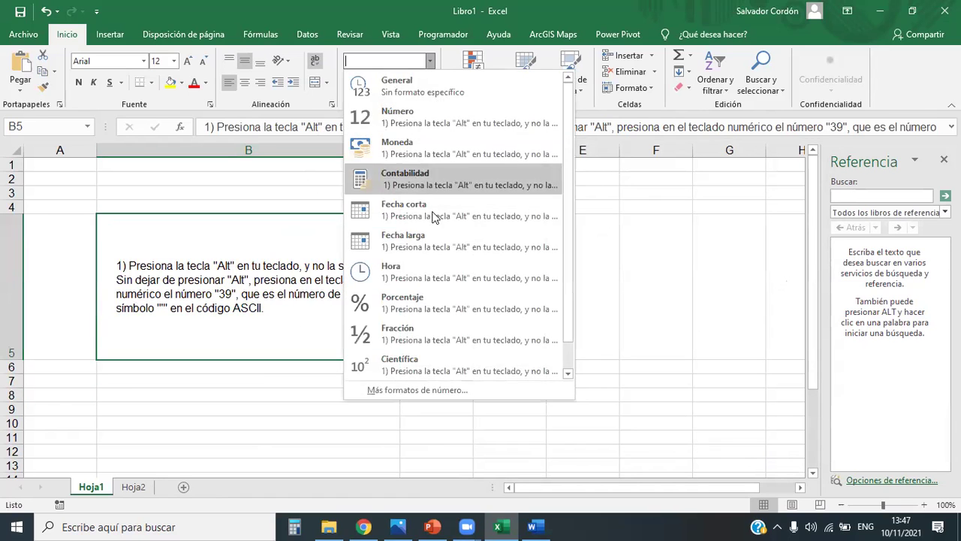
click(429, 389)
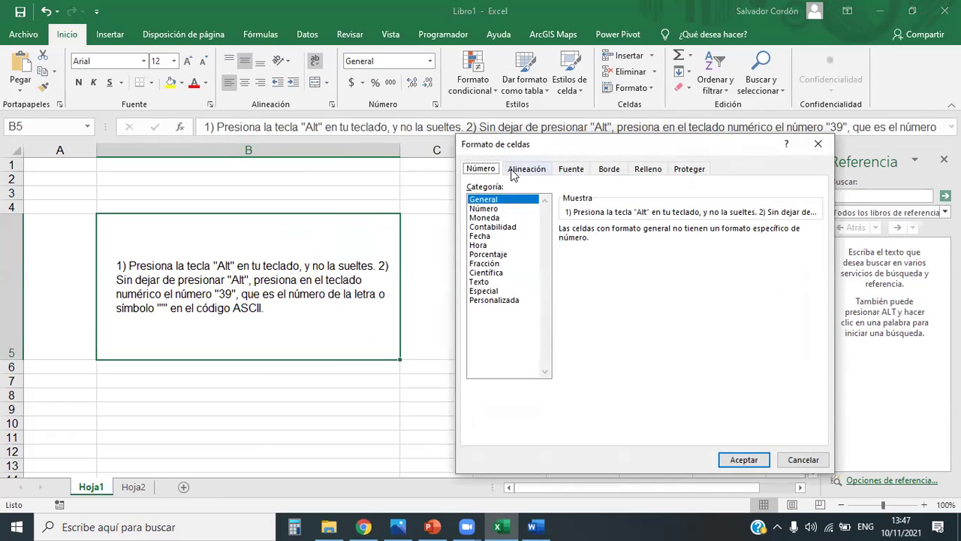
click(526, 169)
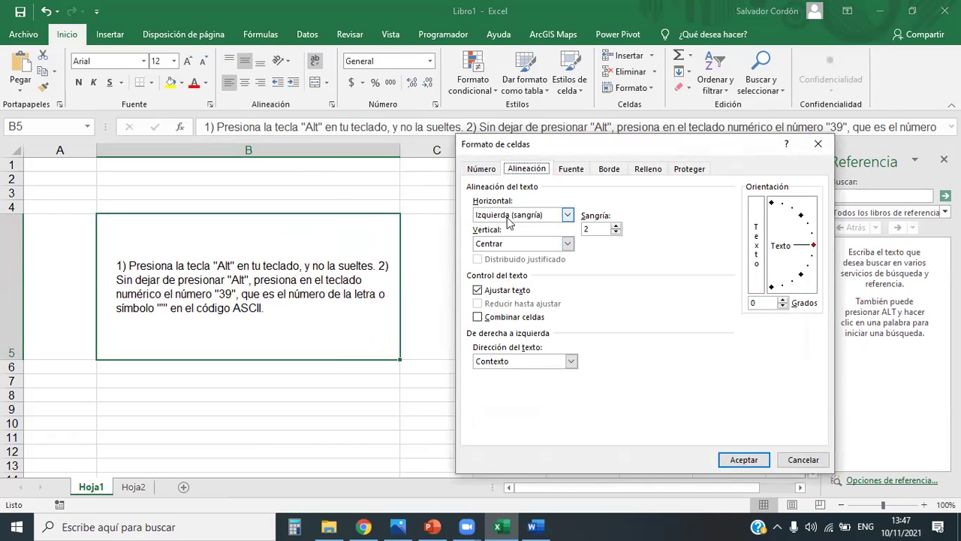
click(570, 218)
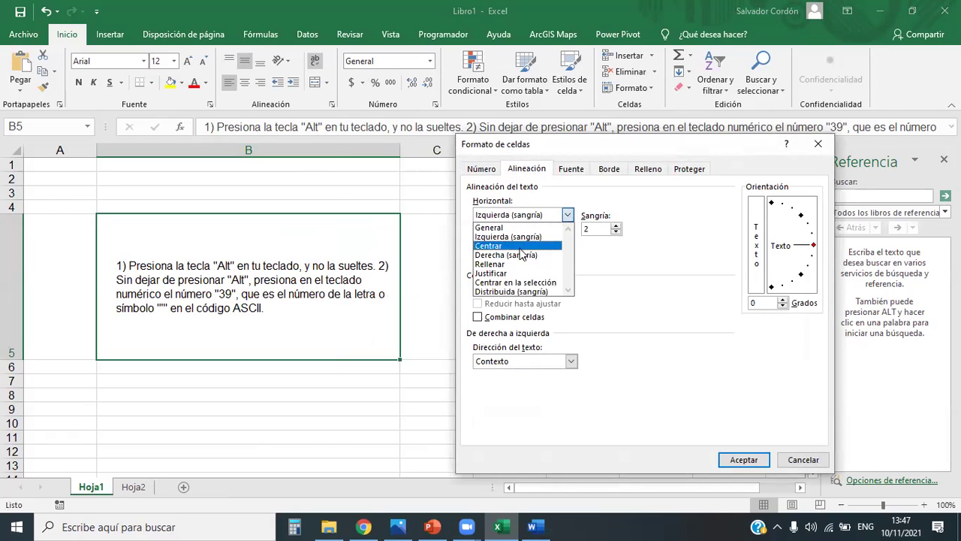
click(516, 273)
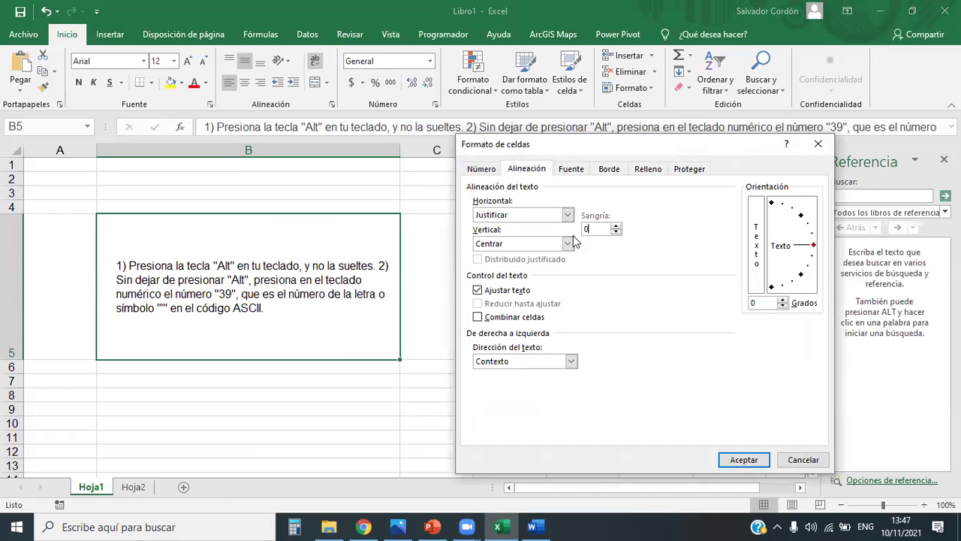
click(569, 216)
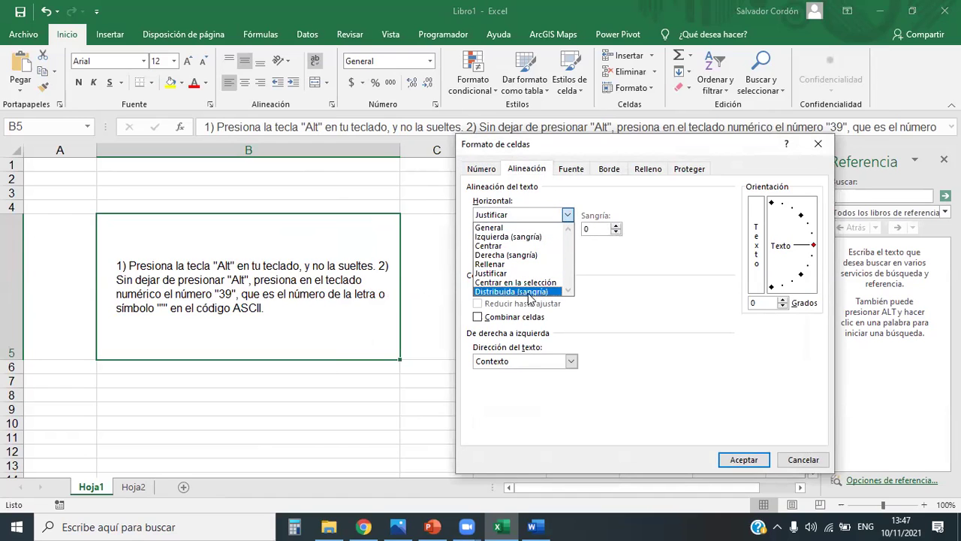
click(518, 291)
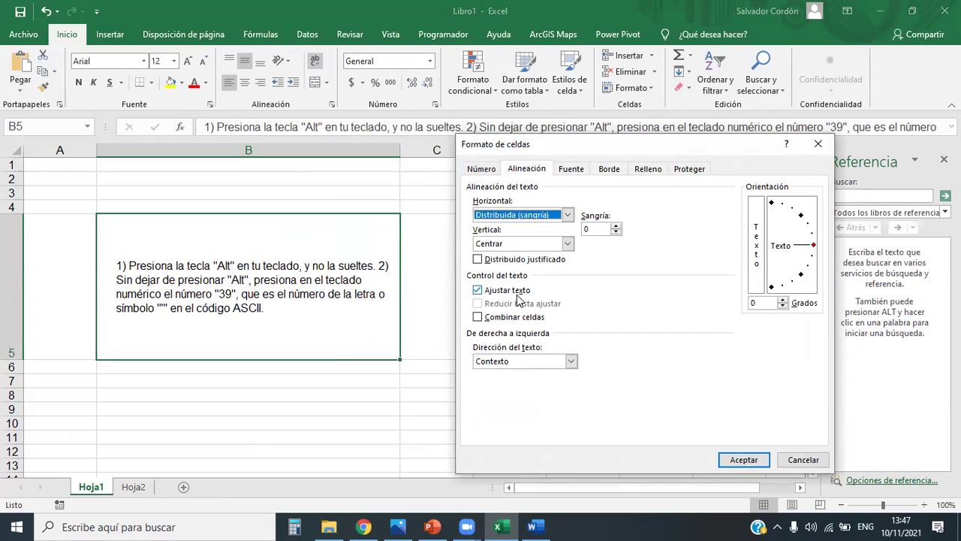
click(568, 216)
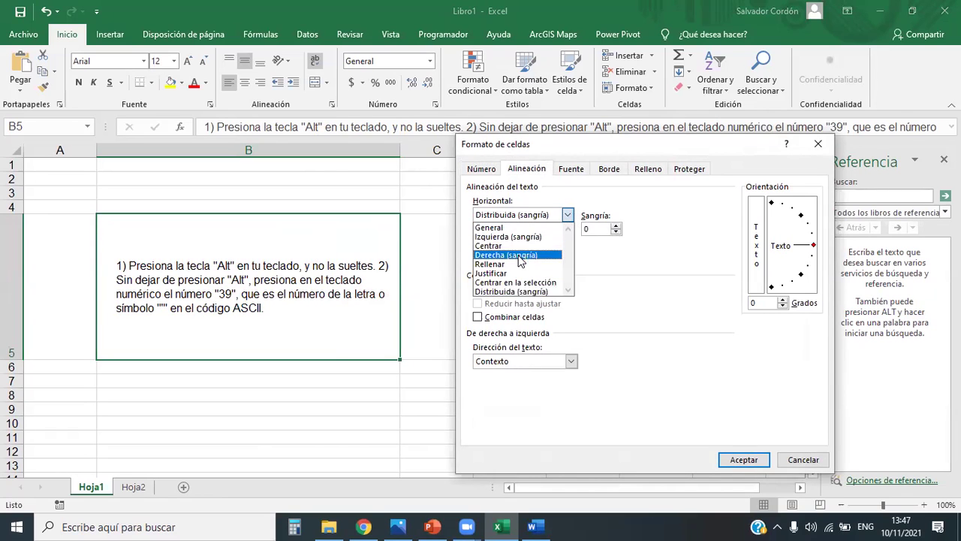
click(512, 275)
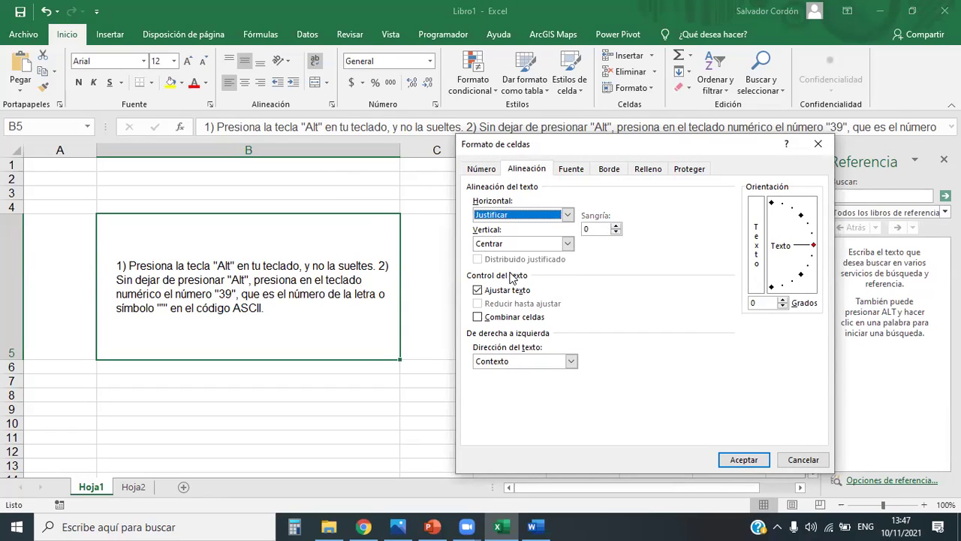
click(615, 232)
click(600, 229)
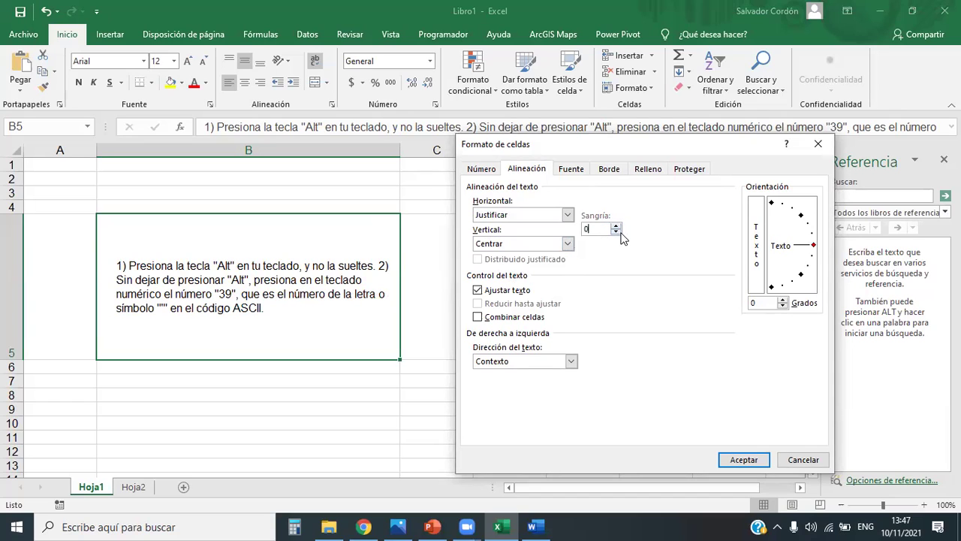
text(1)
key(Return)
click(313, 383)
click(307, 322)
Switch B5's horizontal alignment to Distribuida (sangría) with indent 1 and review it
click(430, 61)
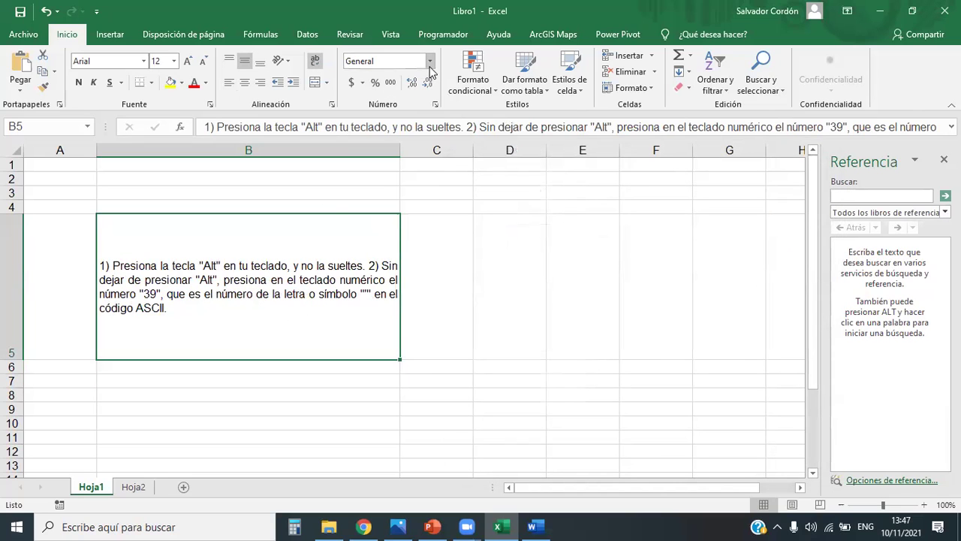
click(434, 392)
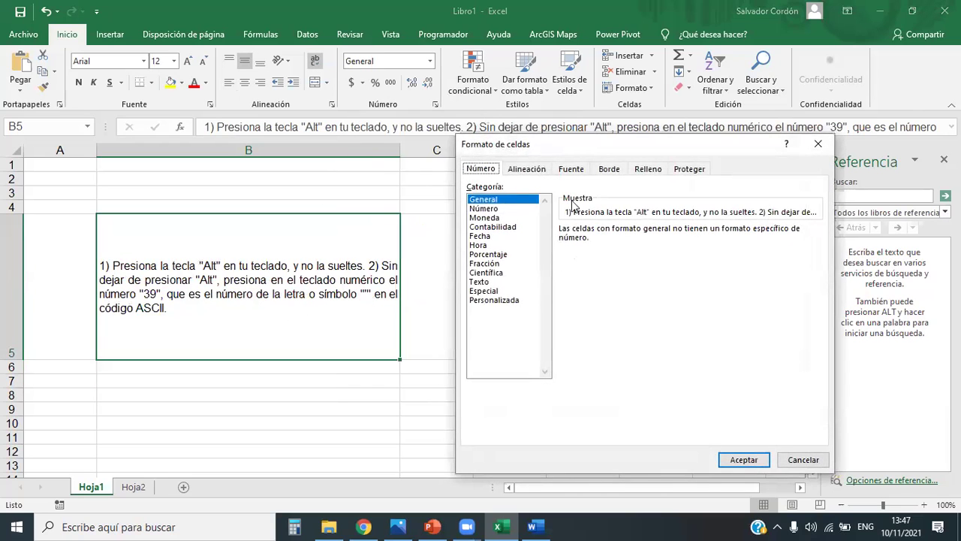
click(531, 169)
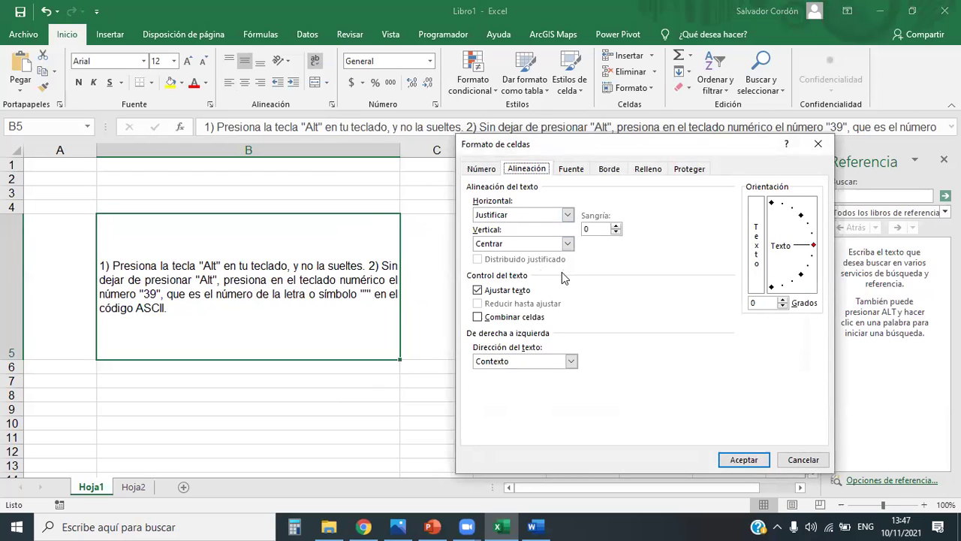
click(571, 361)
click(571, 361)
click(568, 214)
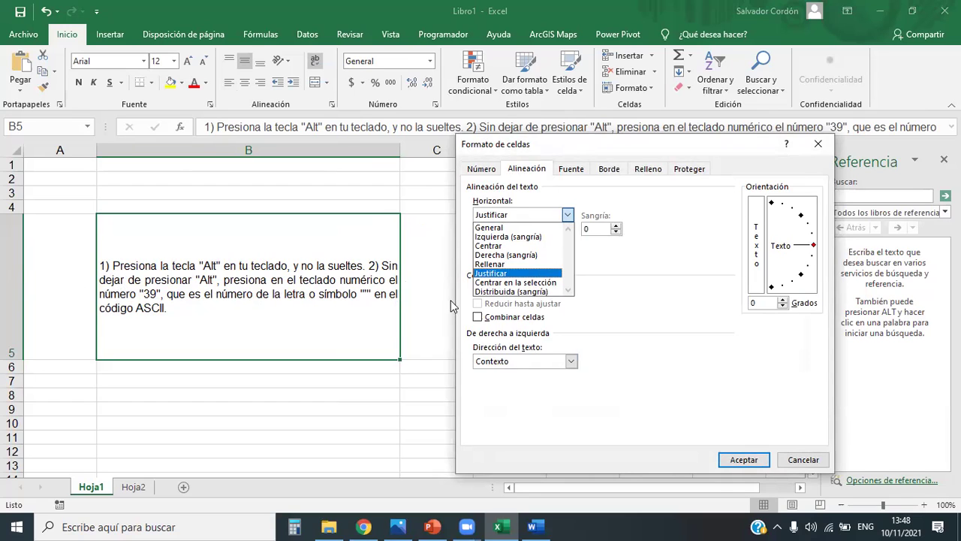
click(499, 291)
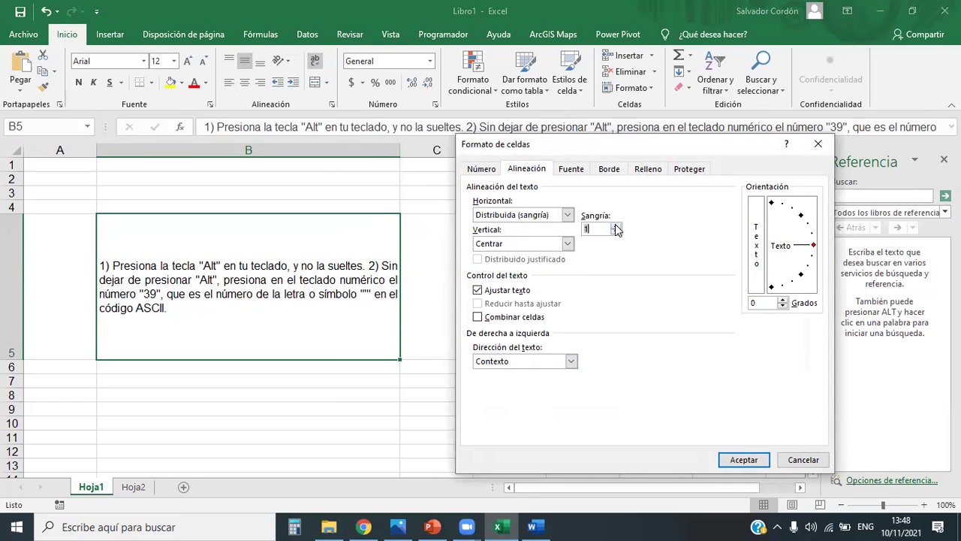
click(755, 459)
key(Return)
key(Up)
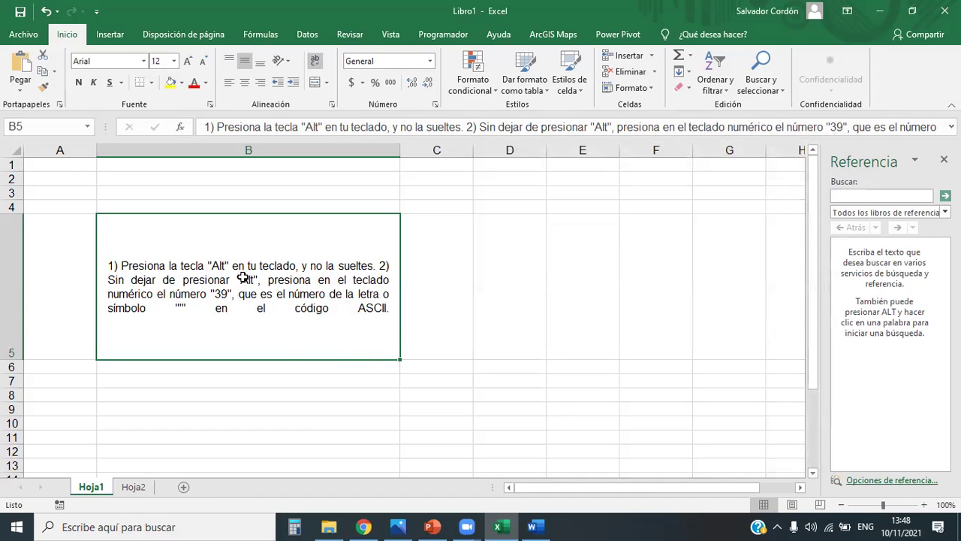
click(433, 64)
Raise the distributed indent of B5 to 3 in Formato de celdas
click(432, 383)
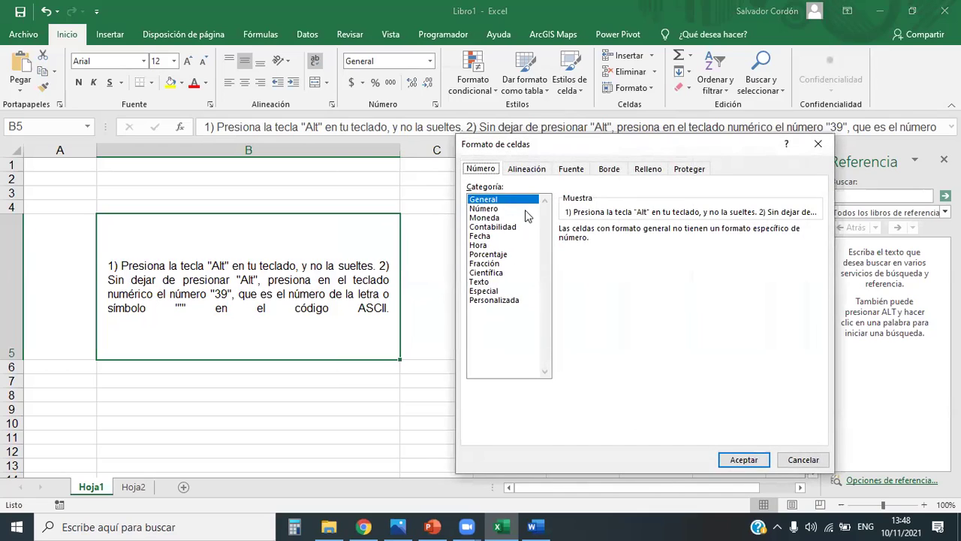
click(512, 169)
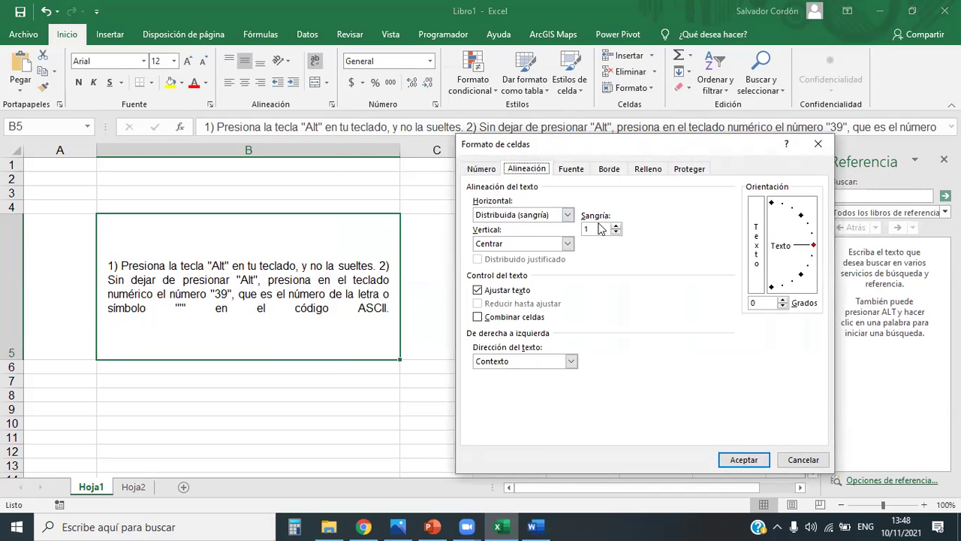
click(616, 227)
click(741, 460)
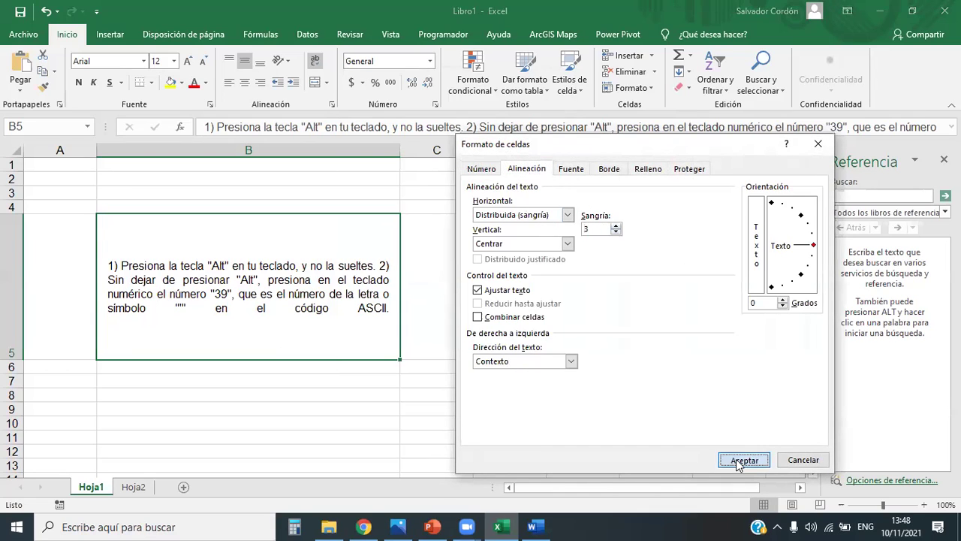
Check the indented B5 text and compare it with the justified copy in Word
click(329, 447)
click(253, 332)
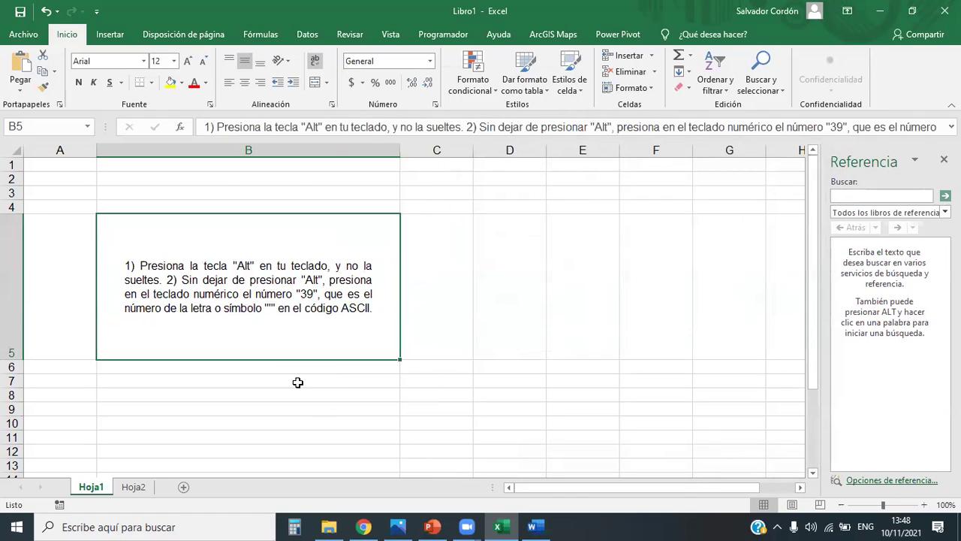
click(310, 432)
click(256, 332)
click(542, 519)
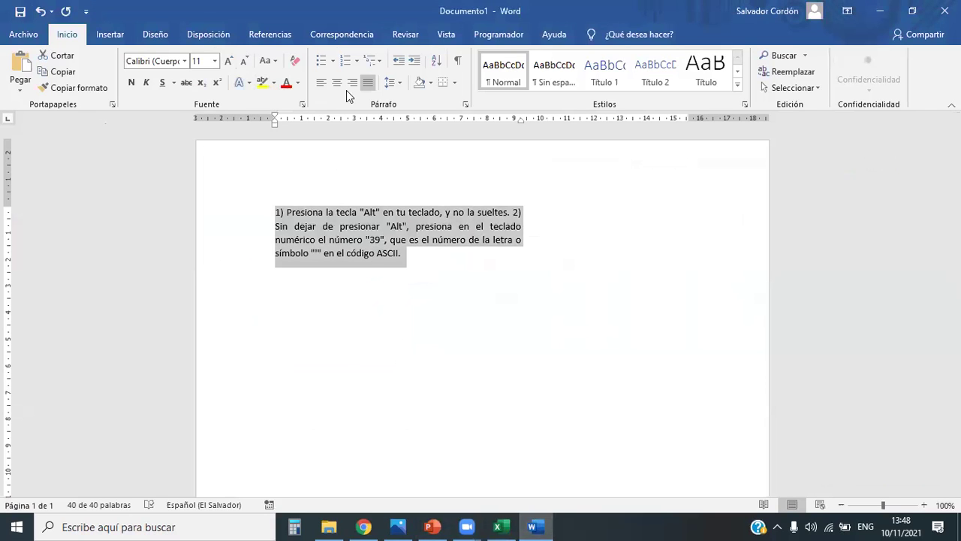
click(497, 525)
Review B5's Alineación settings, leaving vertical Centrar, and close Formato de celdas unapplied
click(430, 61)
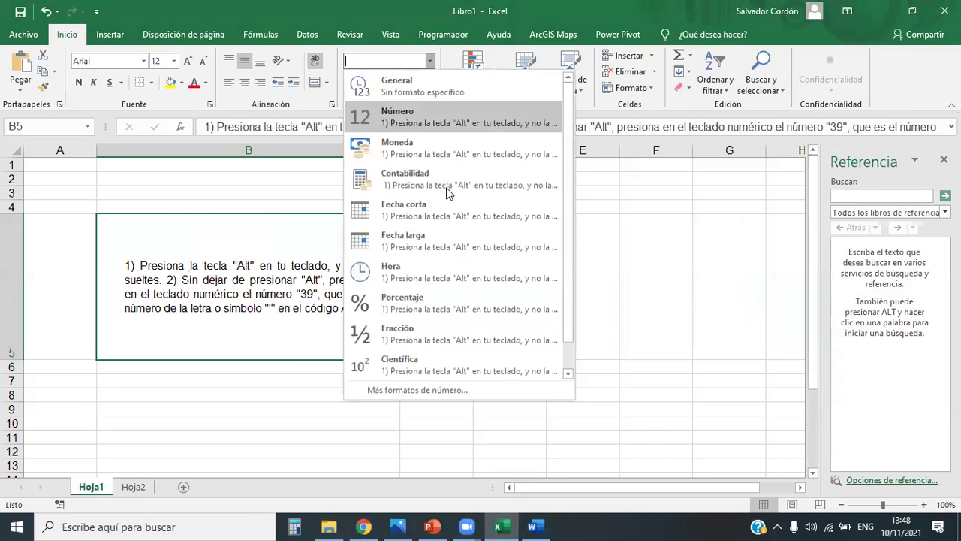
click(417, 387)
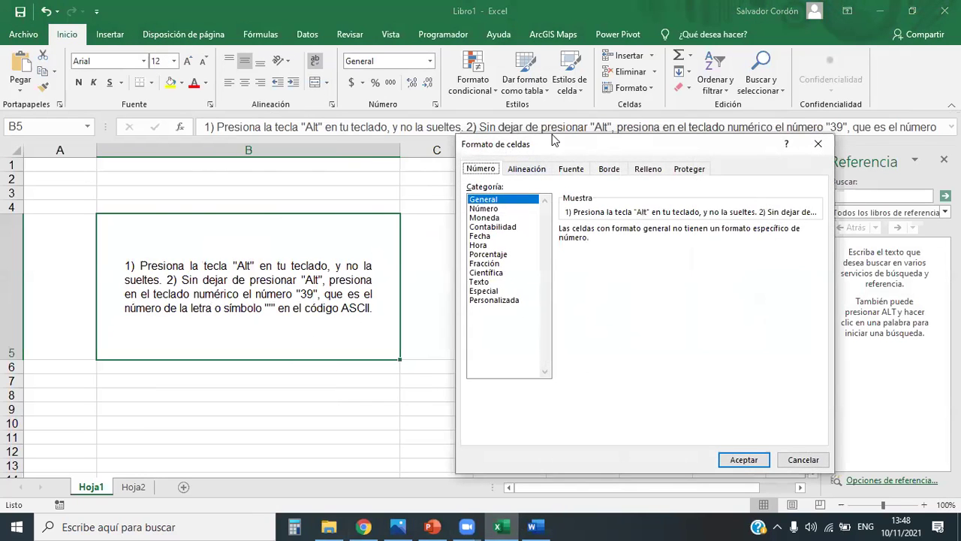
drag(554, 140, 535, 87)
click(514, 114)
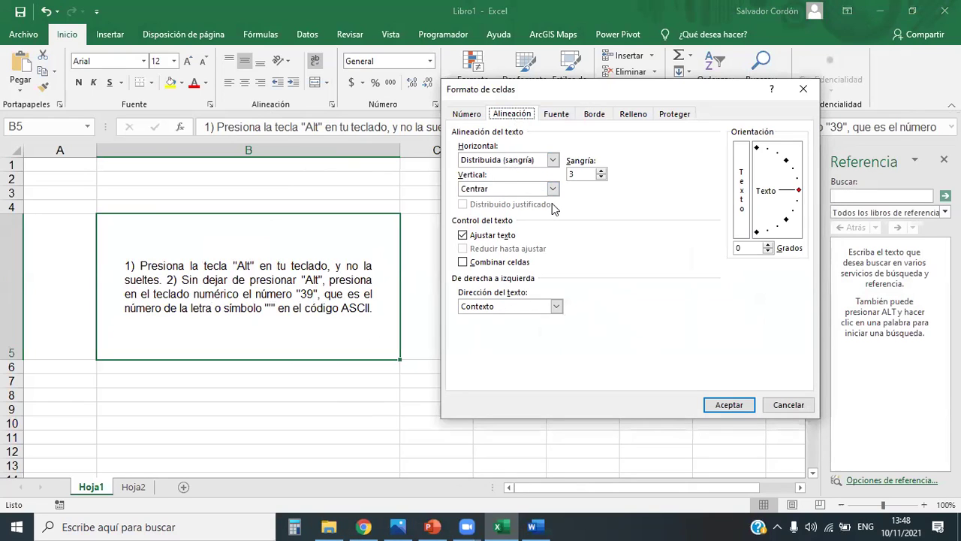
click(552, 189)
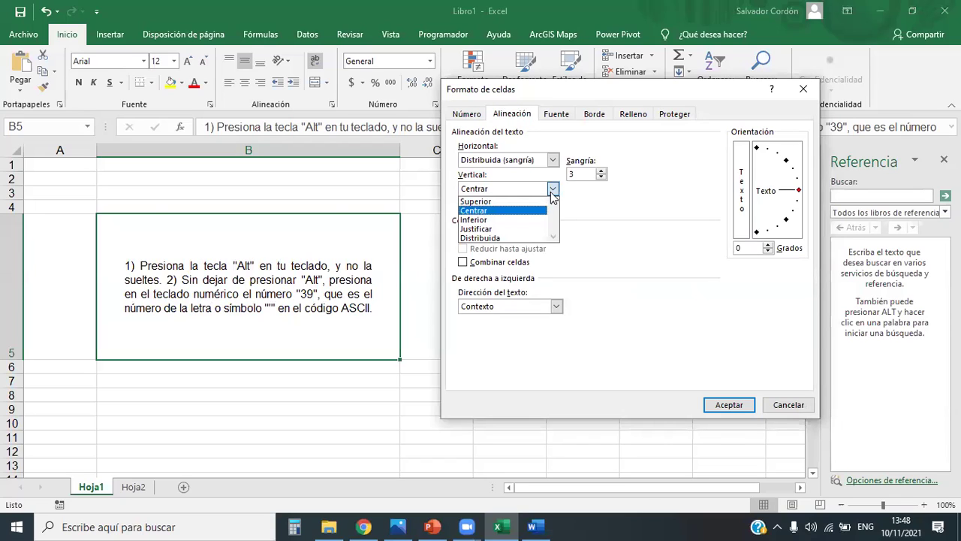
click(552, 191)
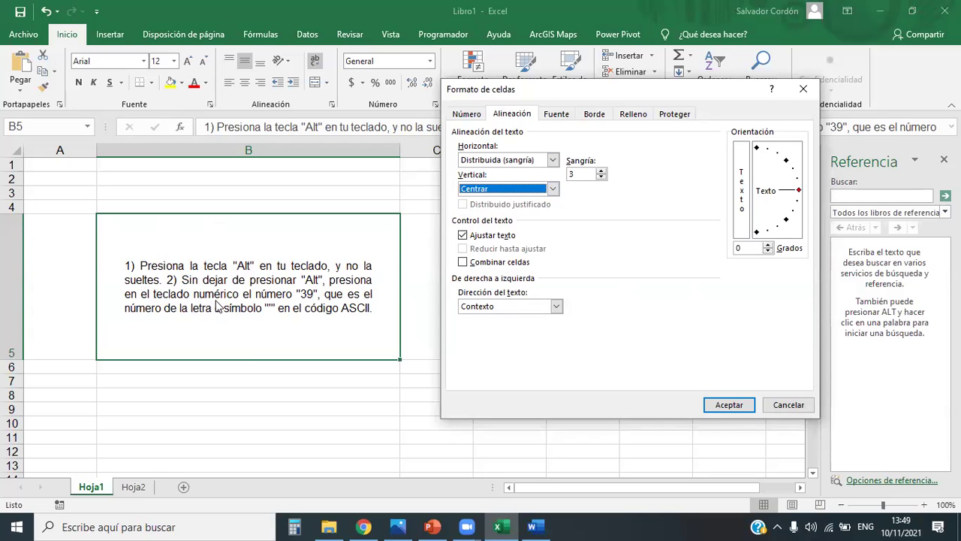
click(802, 89)
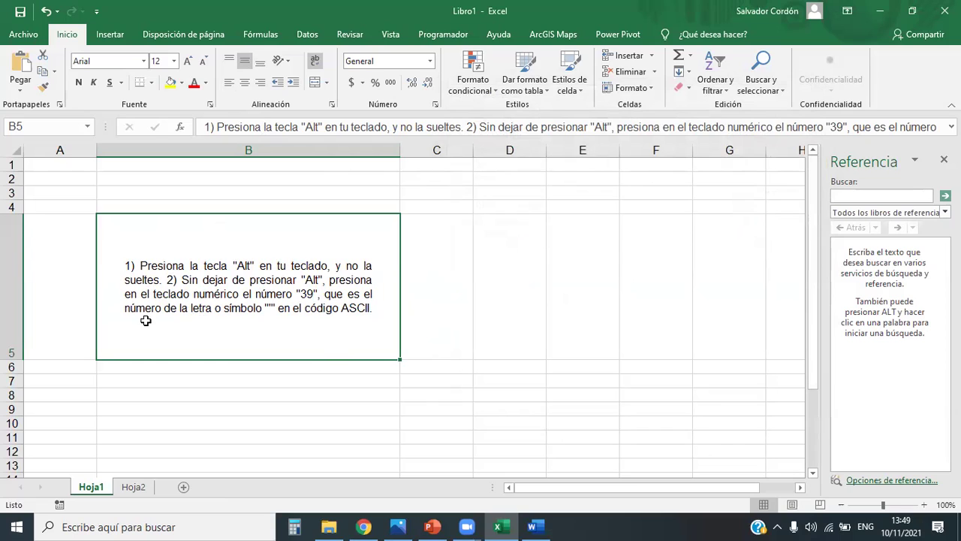
Type the heading 'Lista para introducir una apostrofe:' before step 1, using the Spanish keyboard
double_click(129, 265)
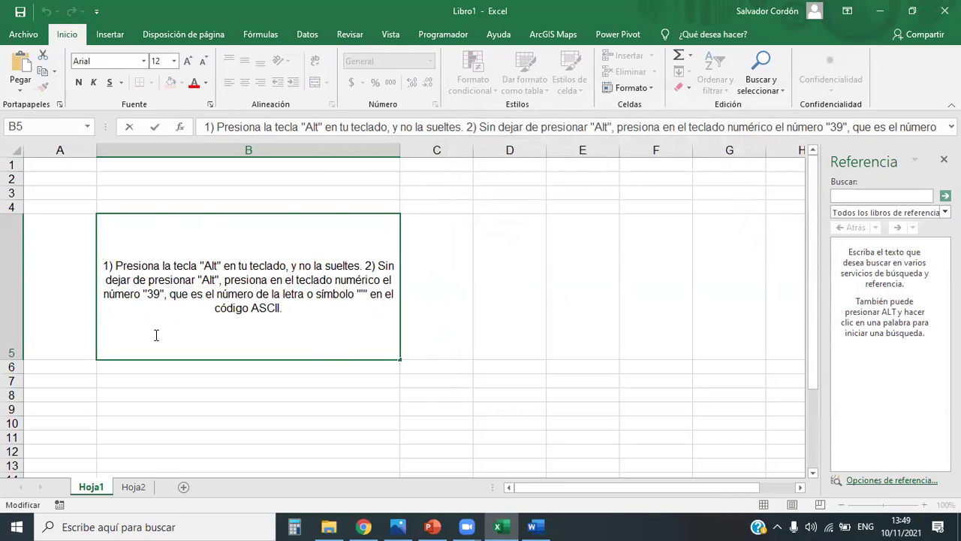
text(lista par)
key(BackSpace)
key(BackSpace)
key(BackSpace)
text(Lista )
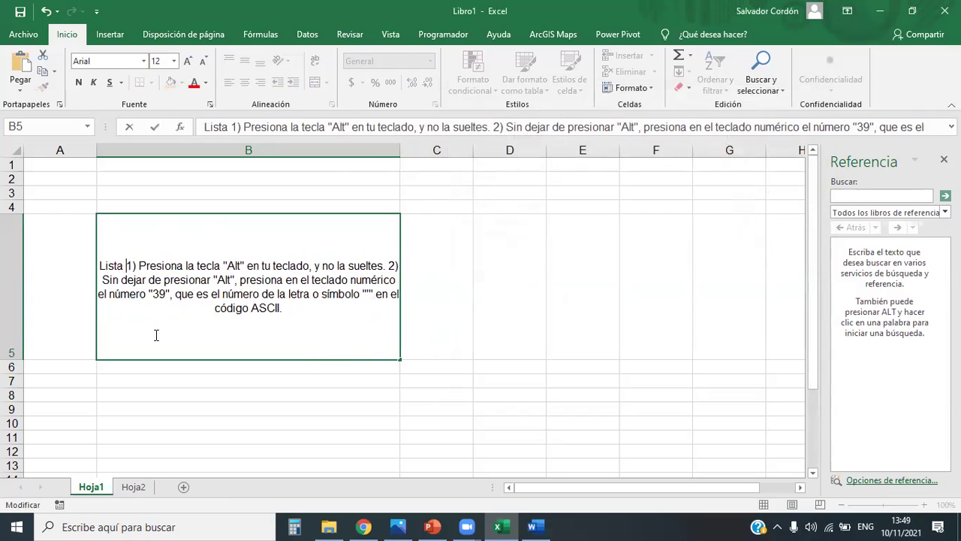
text(para introducir una p)
text(postrofe)
key(BackSpace)
key(BackSpace)
key(BackSpace)
key(BackSpace)
key(BackSpace)
key(BackSpace)
key(BackSpace)
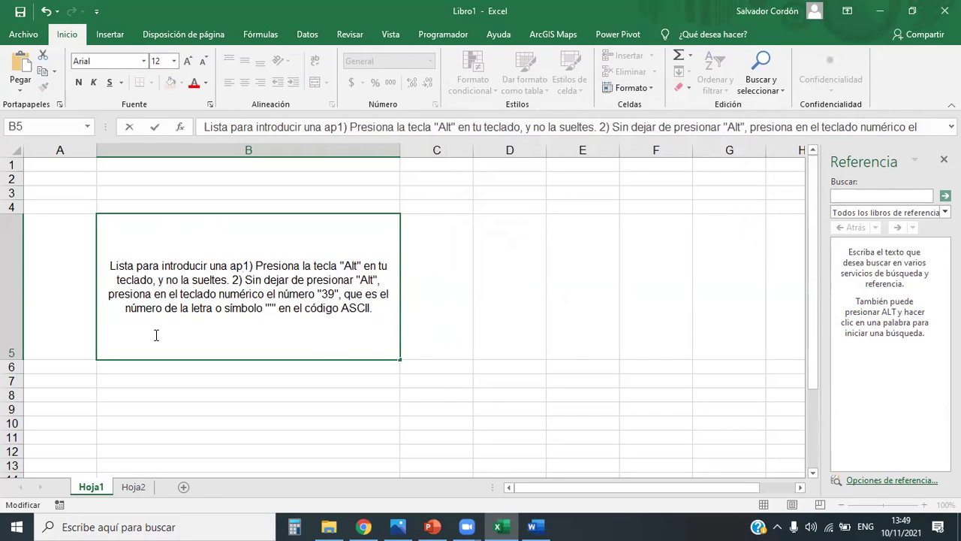
text([ostrofe)
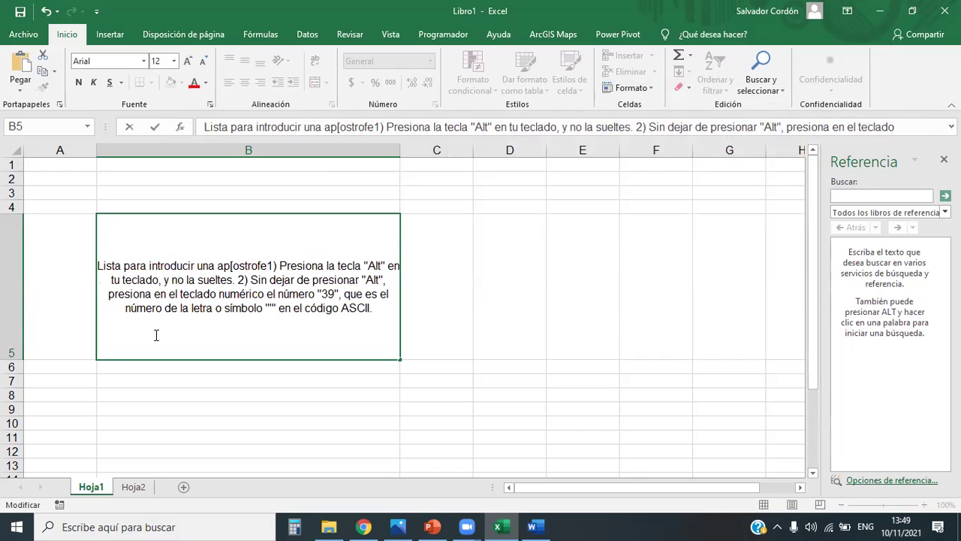
text(>)
key(BackSpace)
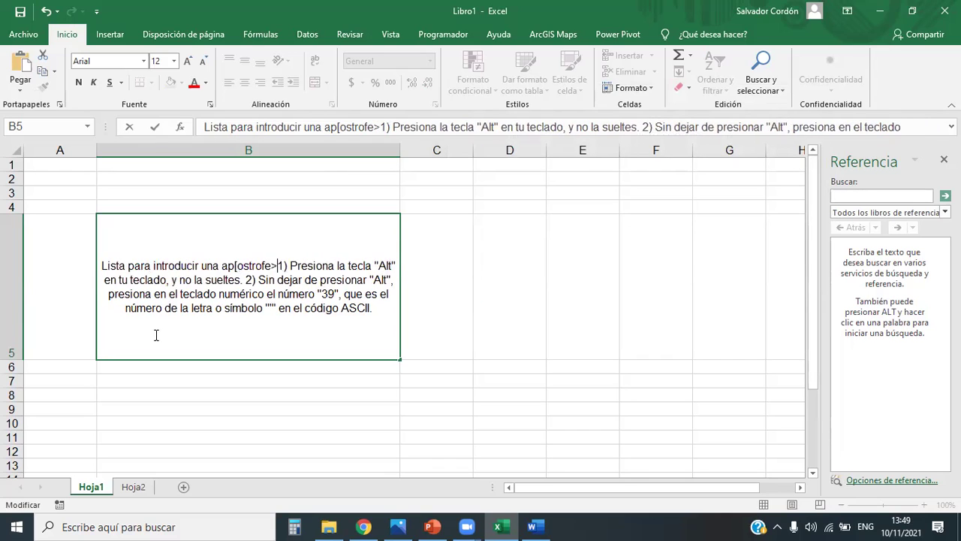
click(866, 526)
click(789, 358)
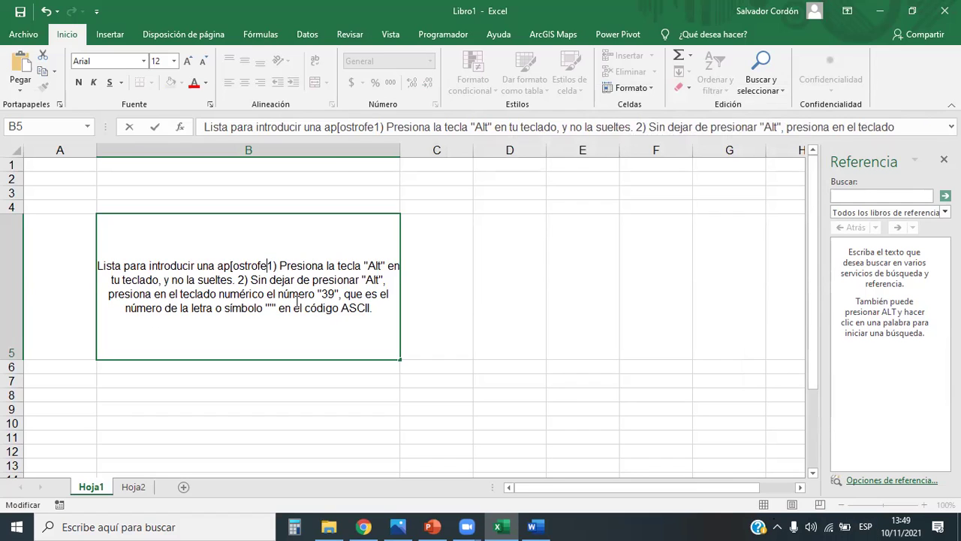
text(:)
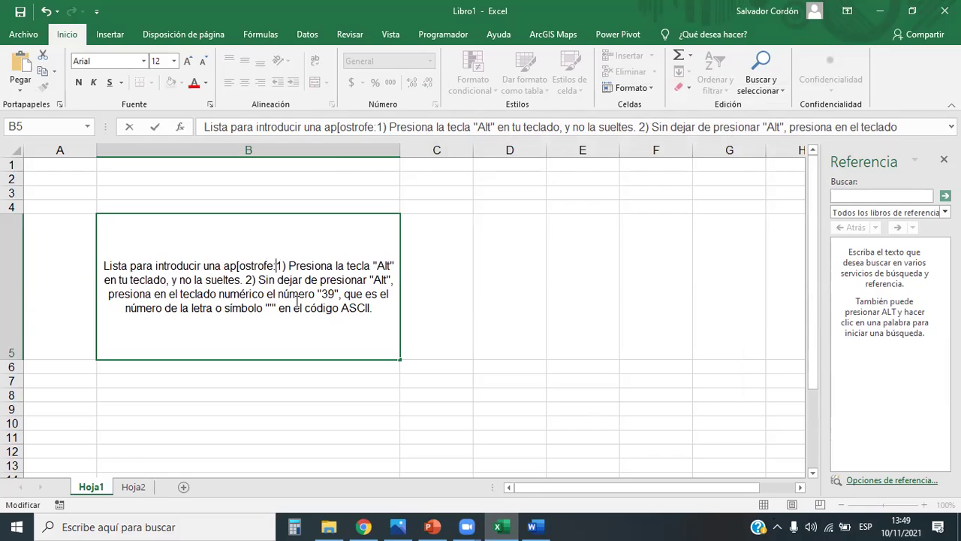
key(Return)
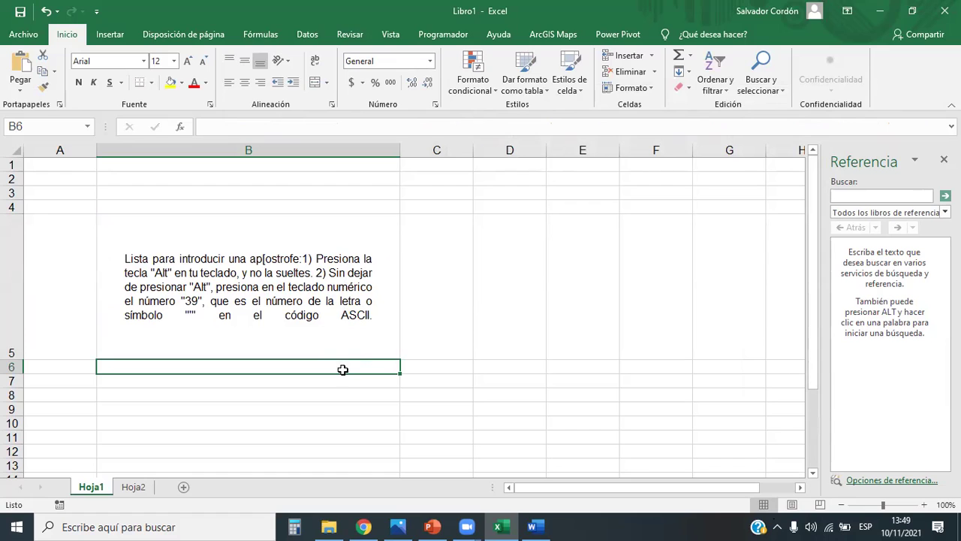
Re-edit B5 to replace the stray '[' with 'ó', giving 'apóostrofe'
click(325, 318)
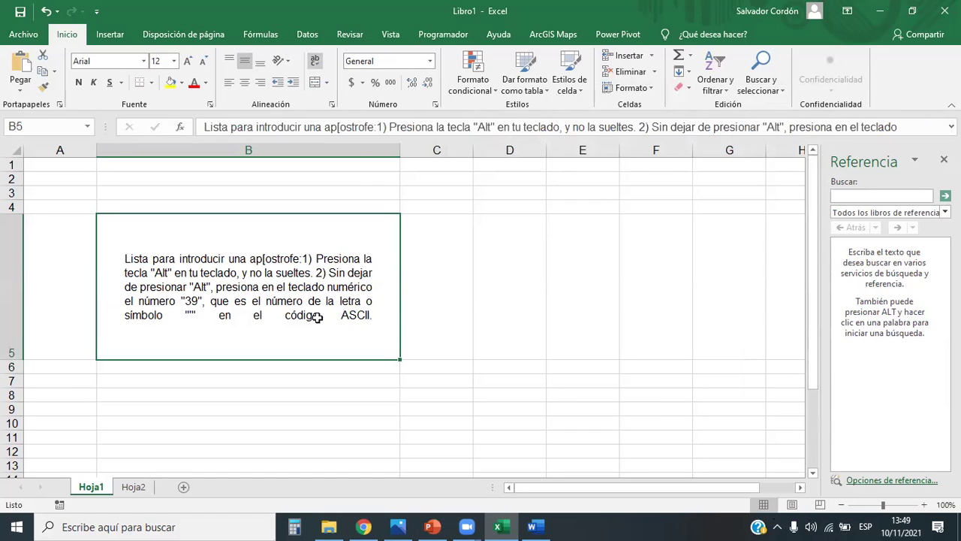
double_click(301, 270)
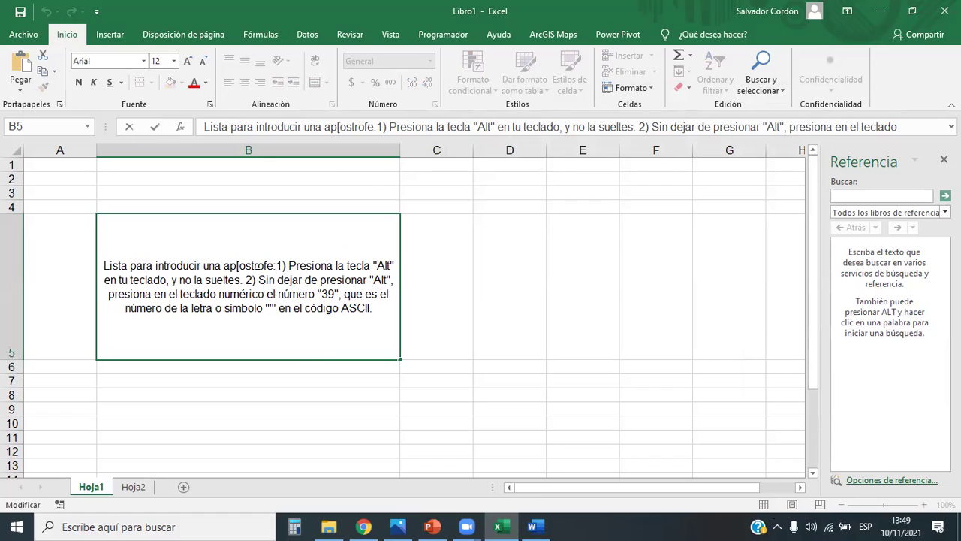
key(BackSpace)
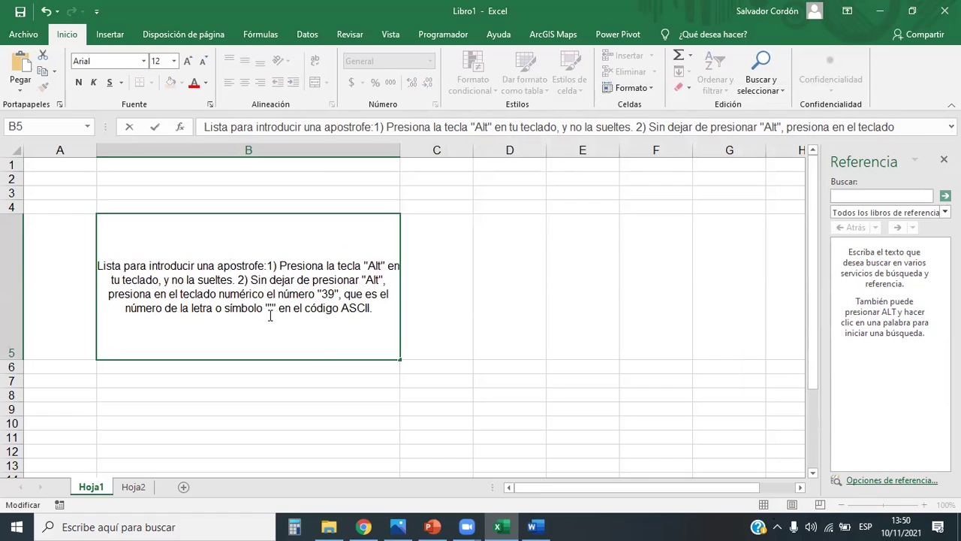
text(ó)
click(287, 293)
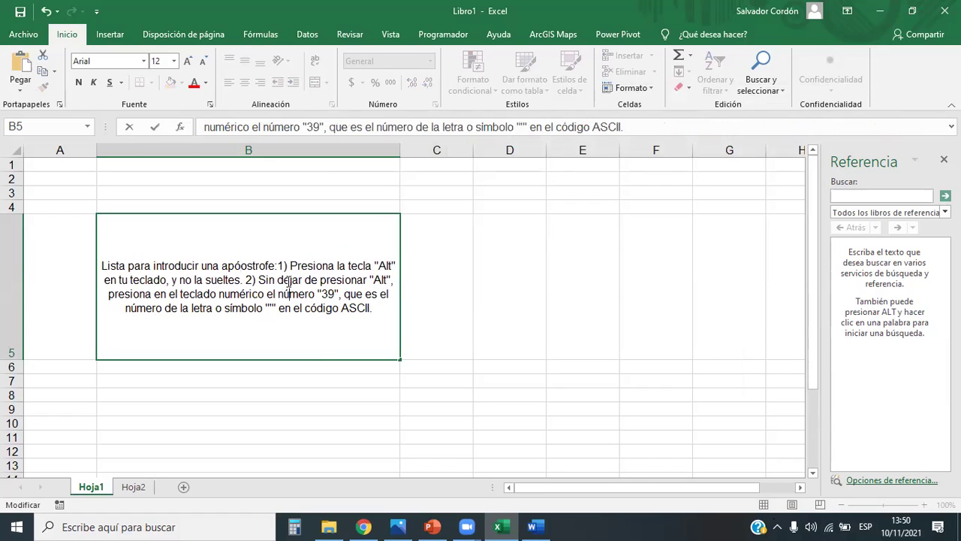
click(277, 265)
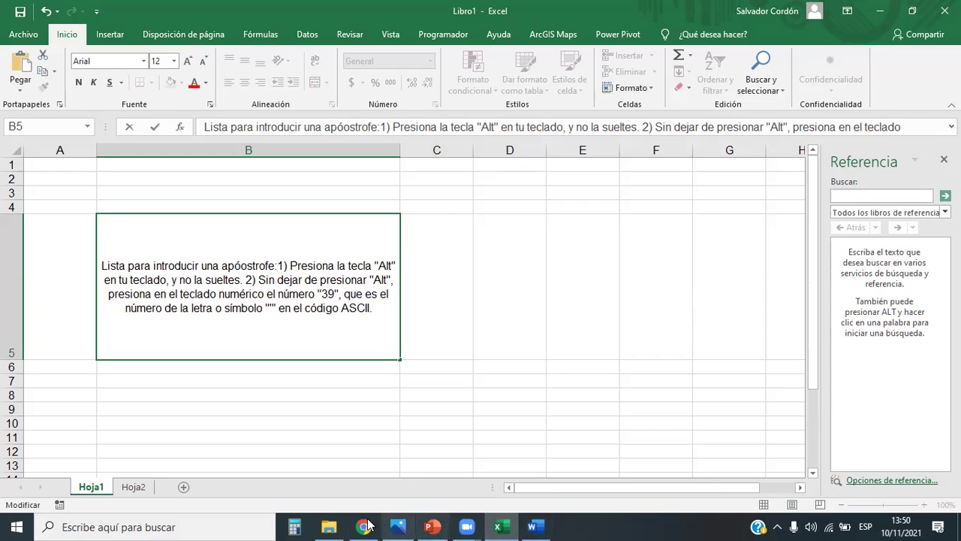
In Word, add the heading 'Lista para apóstrofe:' above step 1, followed by a blank line, and put step 2 in its own paragraph
click(534, 526)
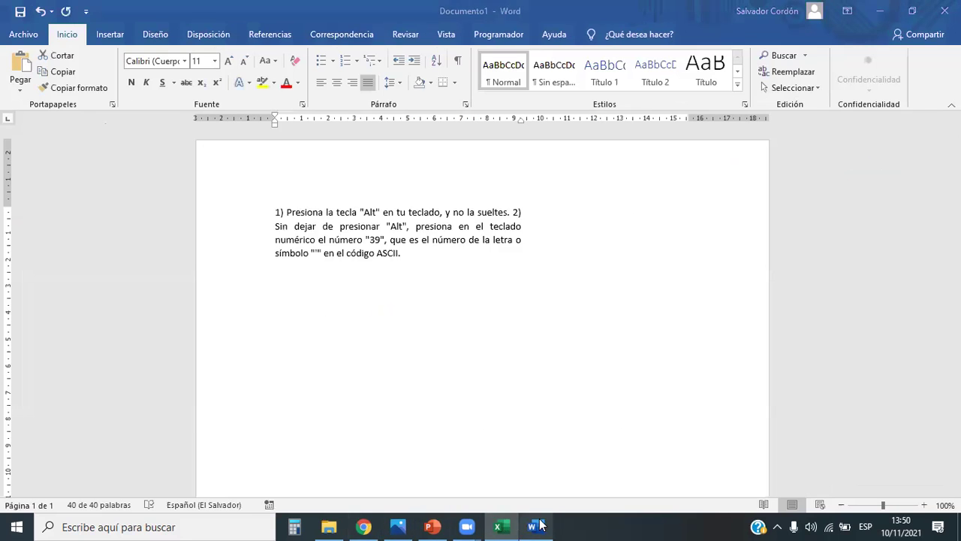
click(275, 213)
text(Lista )
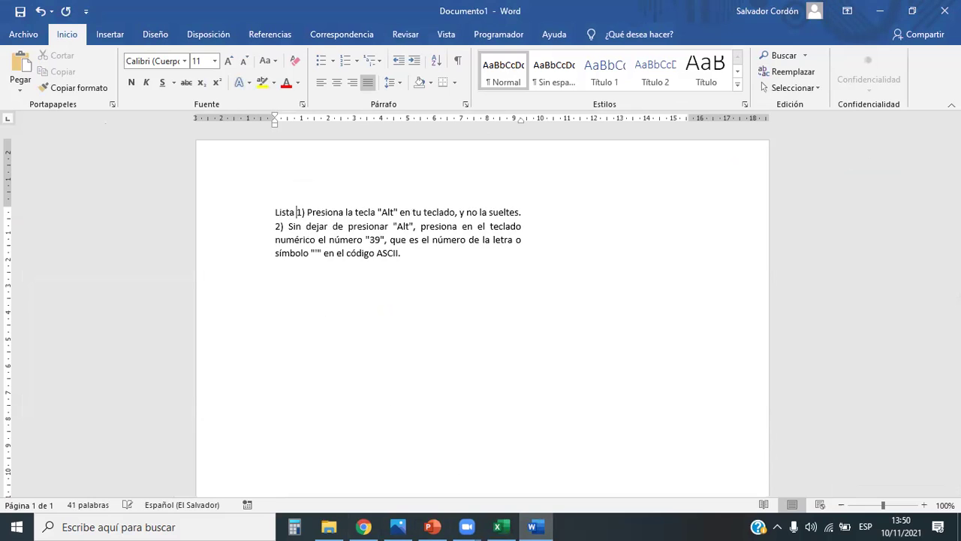
text(para ap)
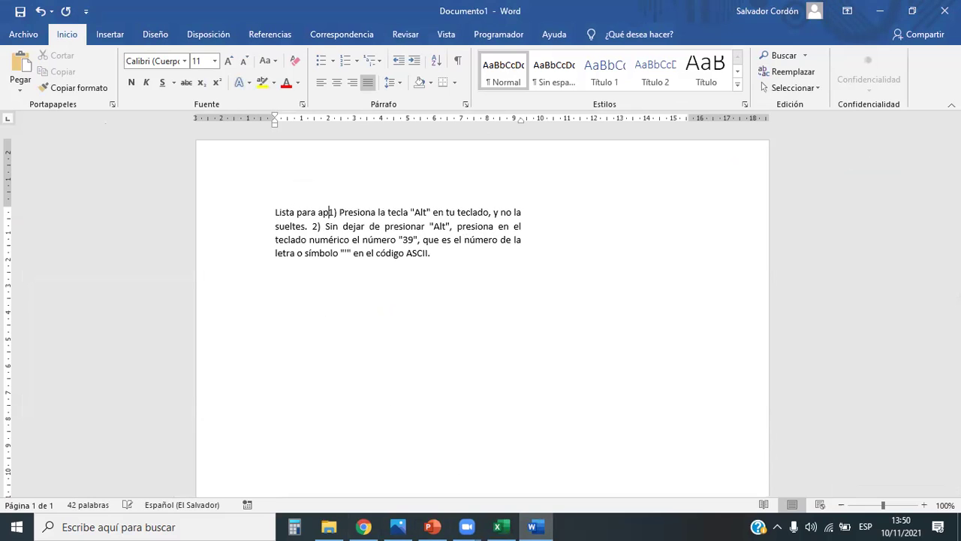
text(óstrofe)
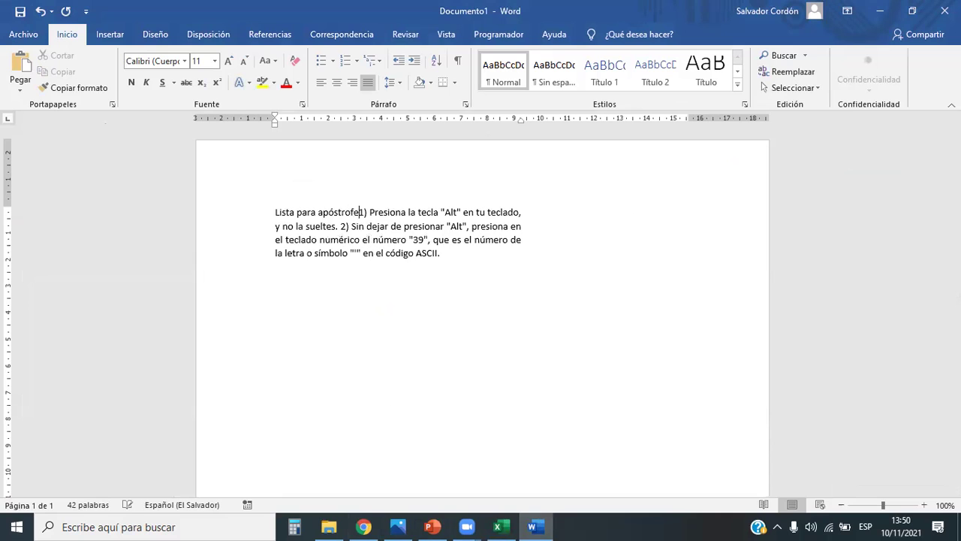
text(:)
key(Return)
key(Return)
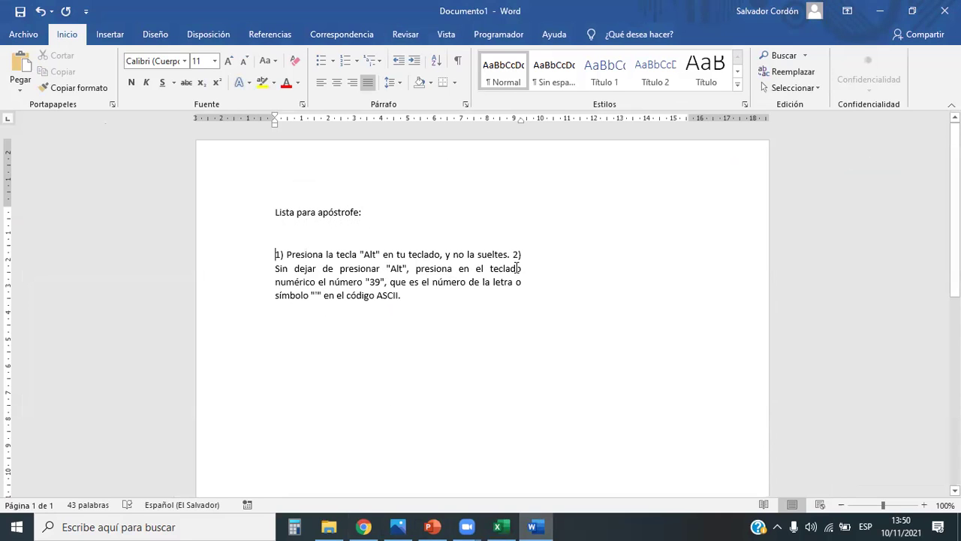
key(Return)
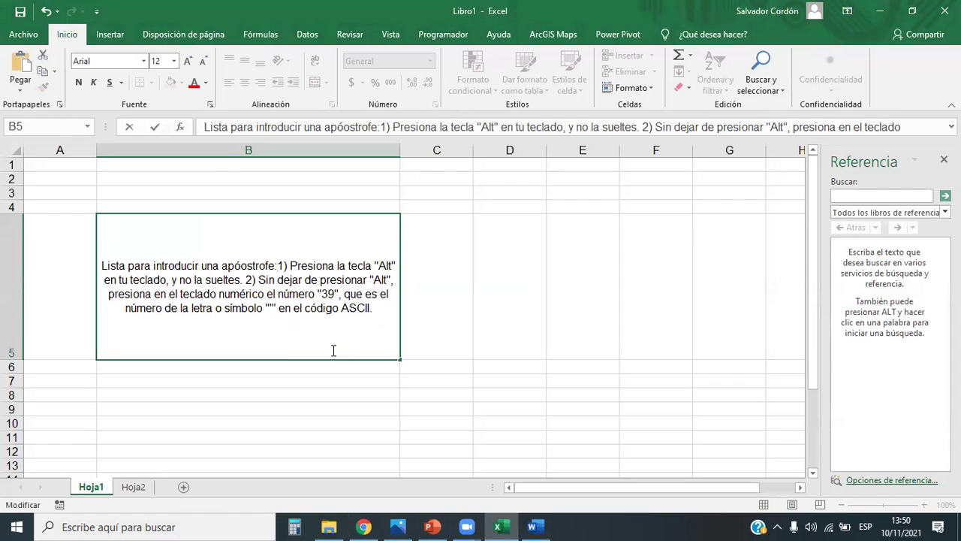
Break B5 into the heading, a blank line, then step 1 and step 2 on separate lines
key(alt+Return)
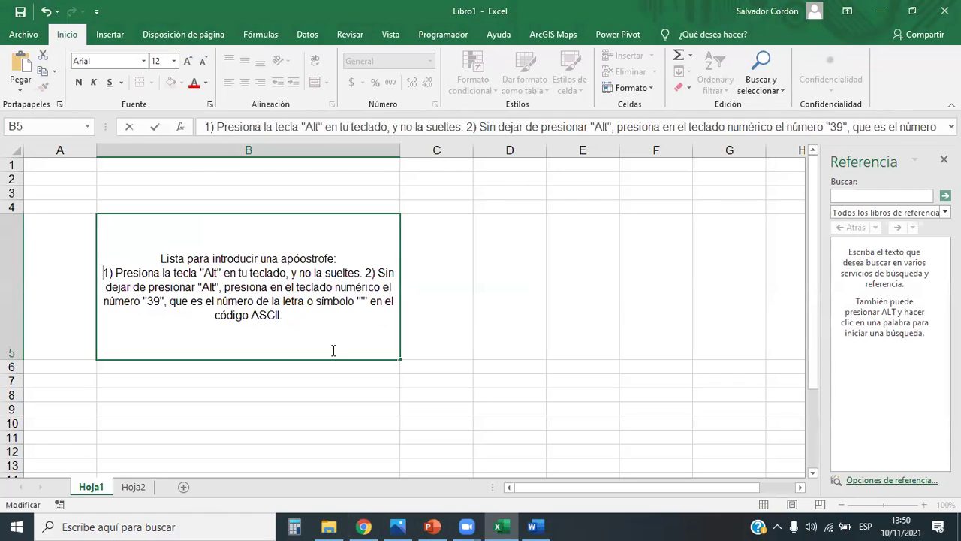
click(364, 273)
key(alt+Return)
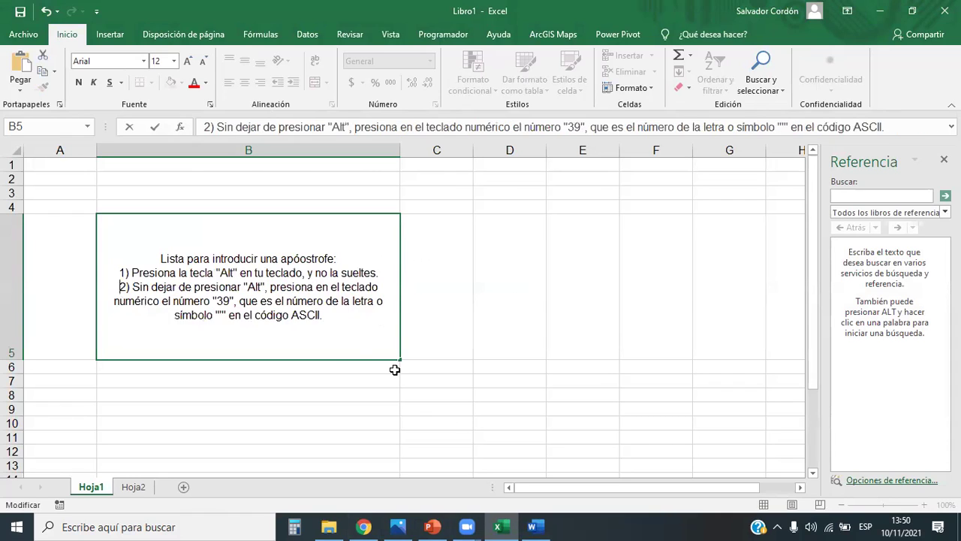
click(308, 396)
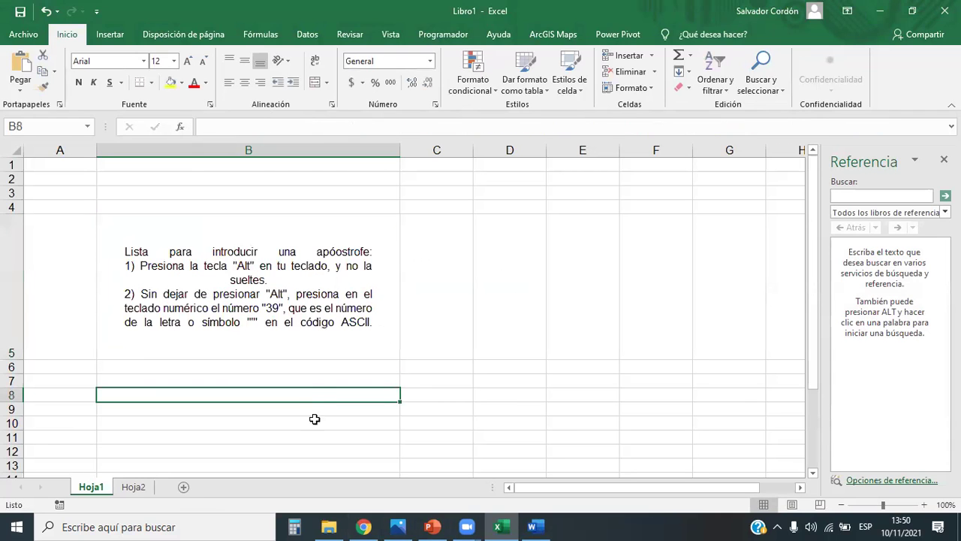
double_click(368, 257)
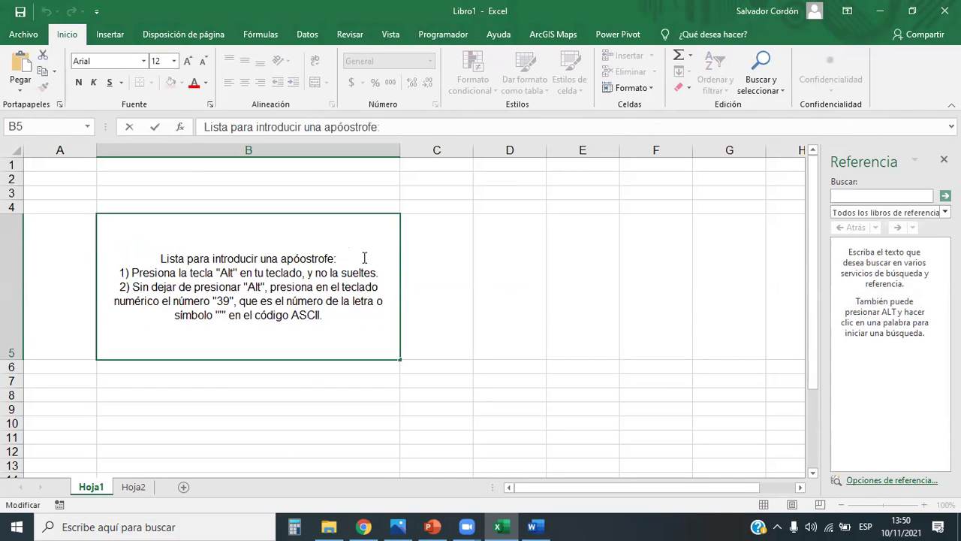
key(alt+Return)
click(502, 365)
click(319, 355)
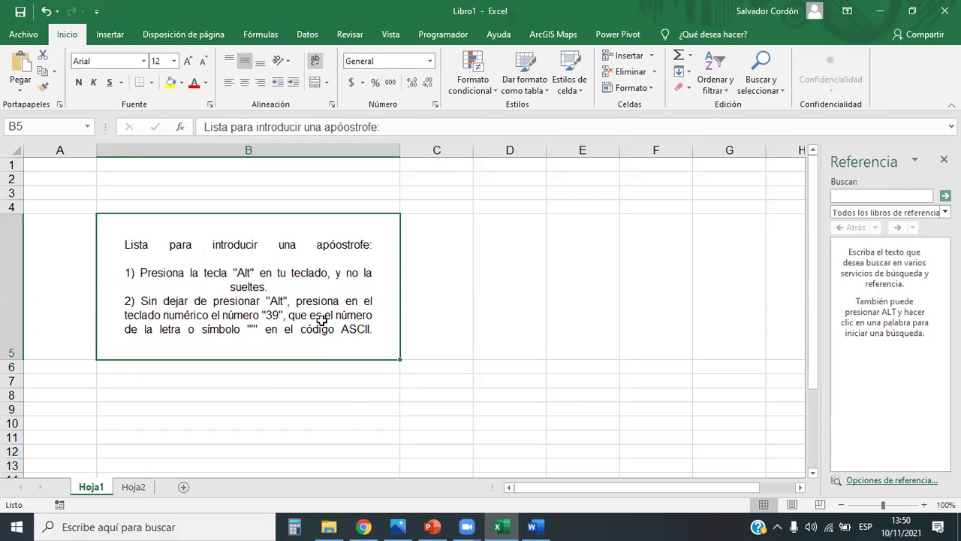
Select cell B15 and make row 15 much taller
click(542, 286)
scroll(188, 225, down, 3)
click(248, 233)
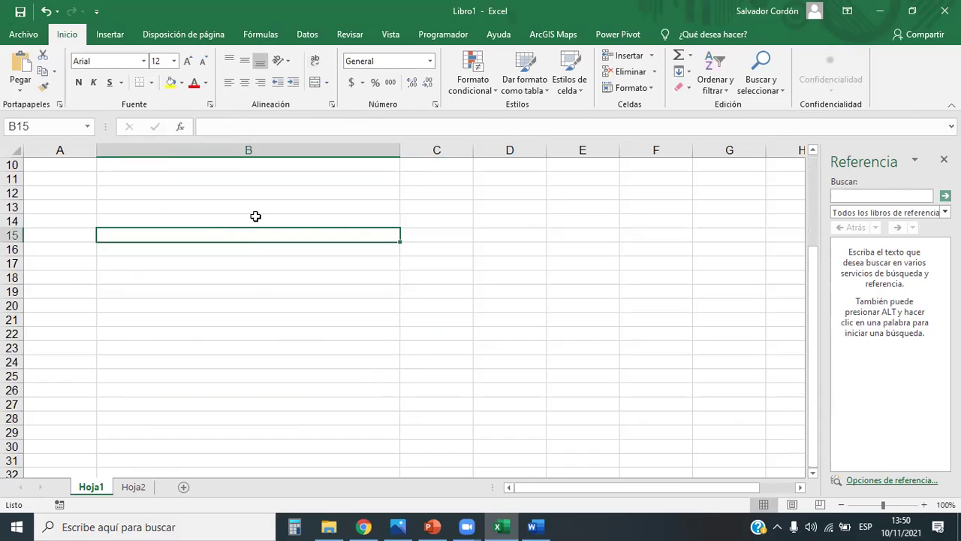
drag(11, 241, 12, 383)
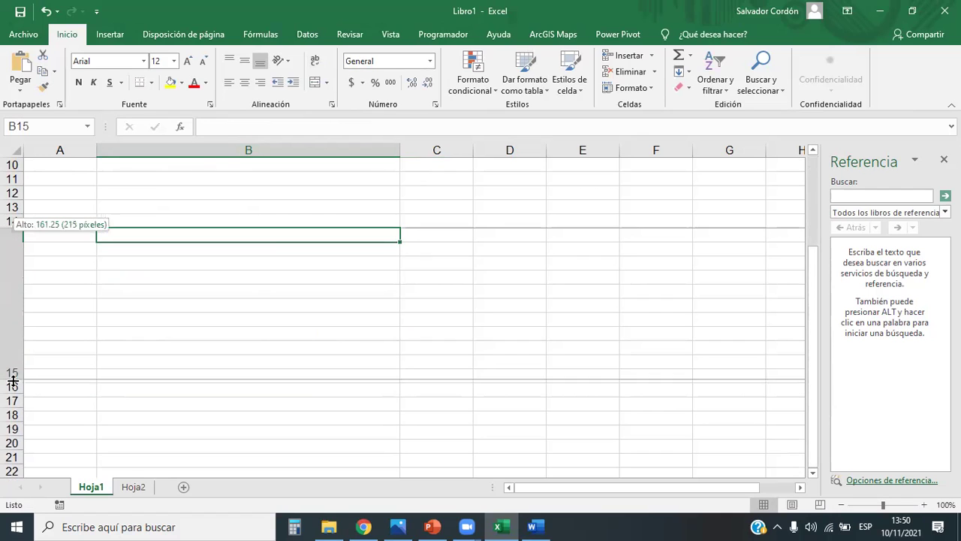
Enter 'Partes de una computadoras:' with Monitor, Teclado and Mouse on separate lines in B15
double_click(359, 374)
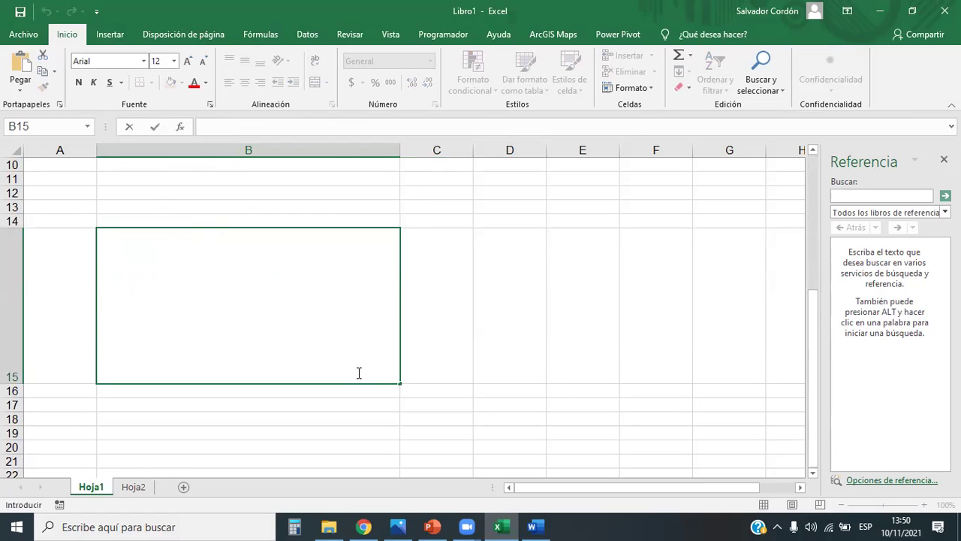
text(Partes de una computadoras:)
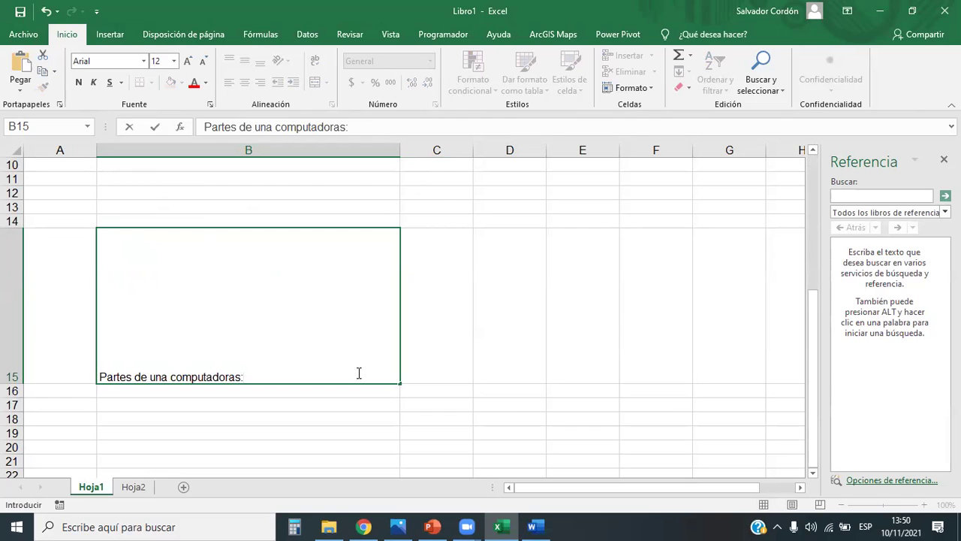
key(alt+Return)
text(1 -)
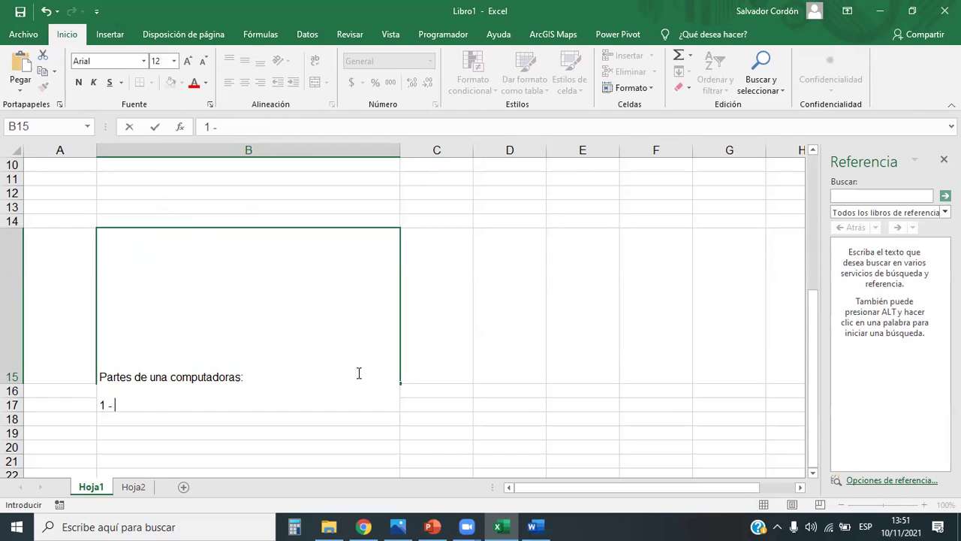
text(Monitor)
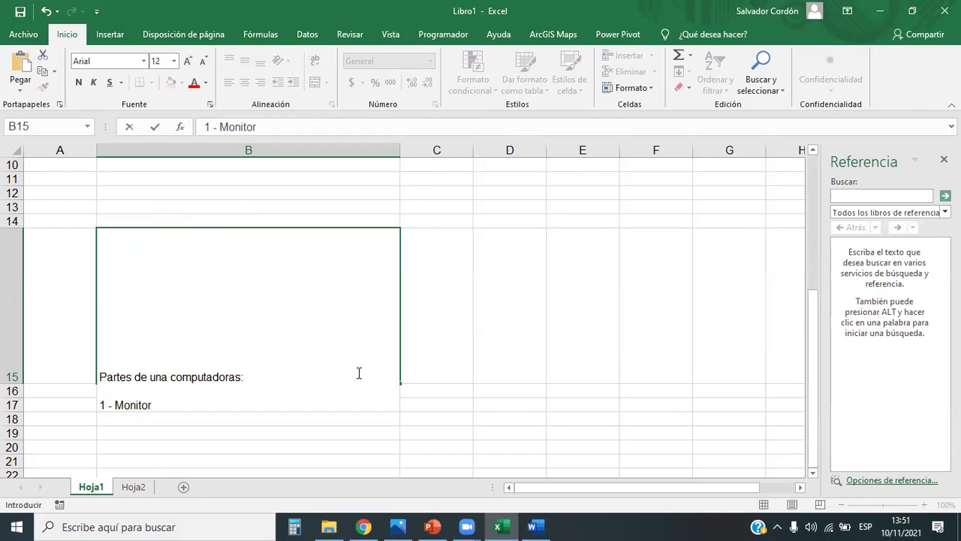
key(alt+Return)
key(alt+Return)
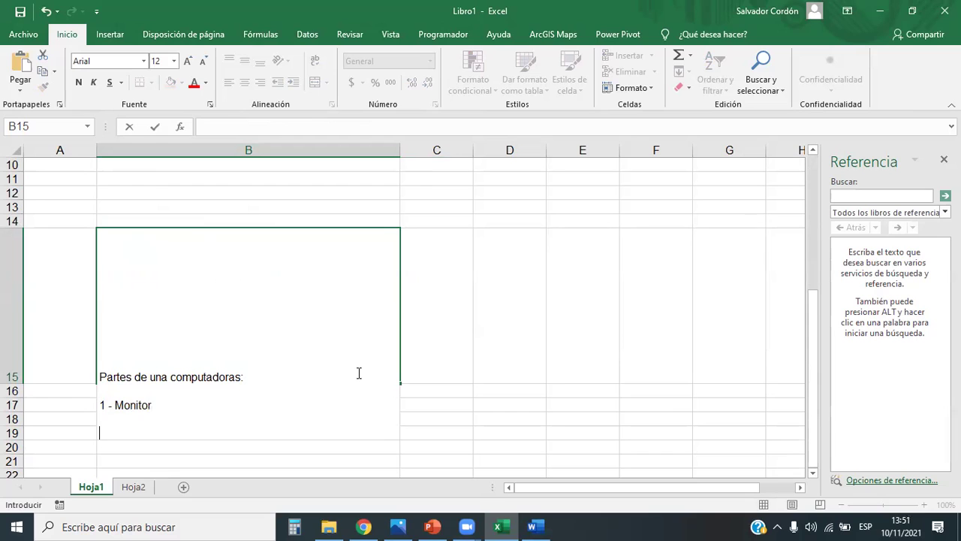
text(2 -Teclado)
key(alt+Return)
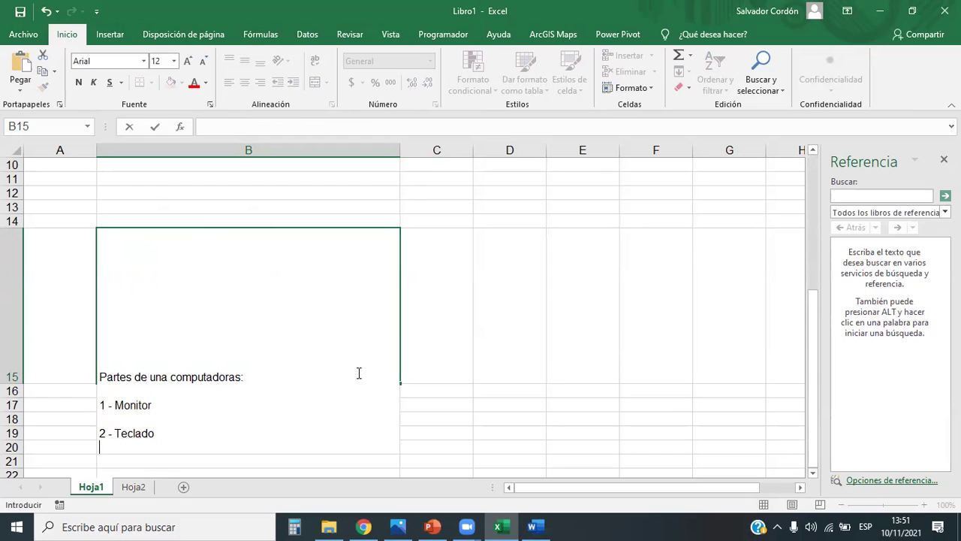
key(alt+Return)
text(3 -)
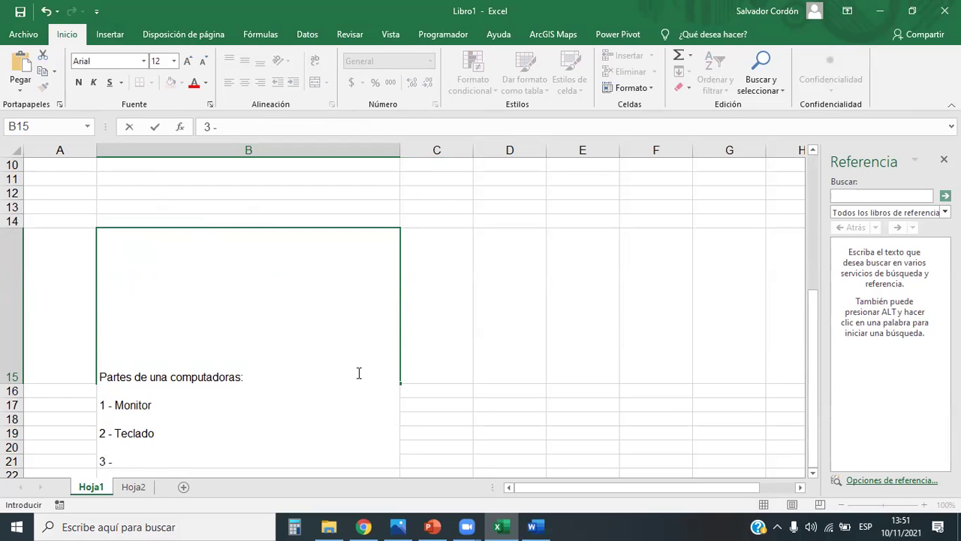
text(Mouse)
key(Return)
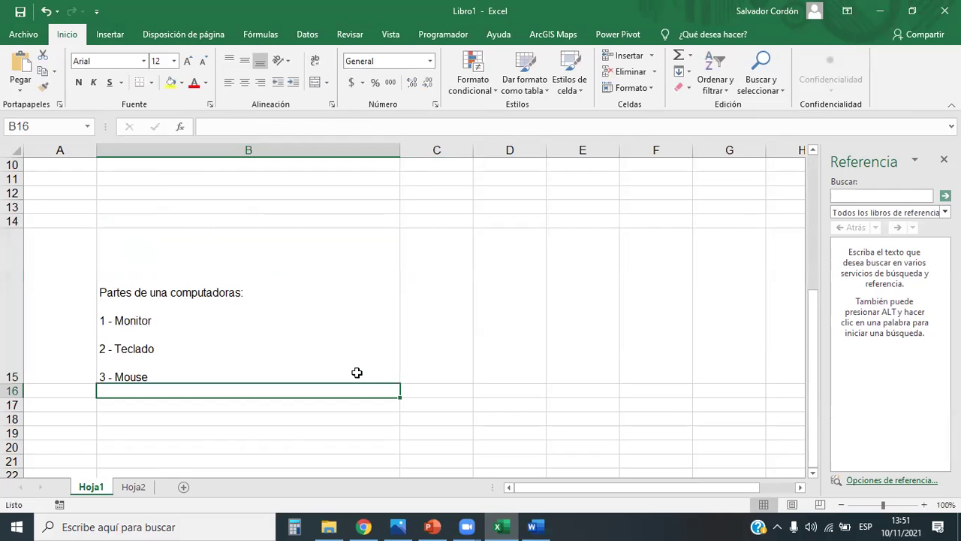
Centre B15's list vertically and set it back to left alignment from the ribbon
click(260, 283)
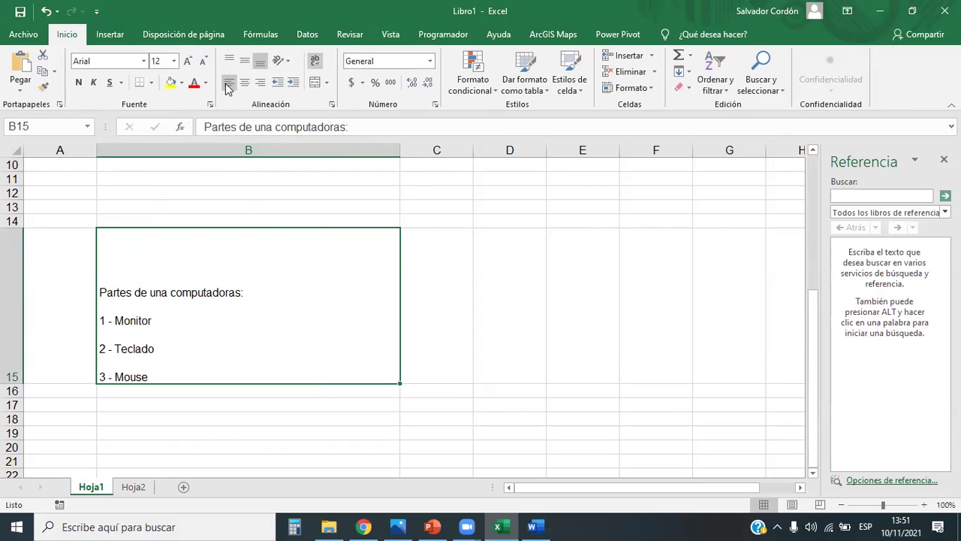
click(245, 60)
click(562, 315)
click(279, 298)
click(251, 84)
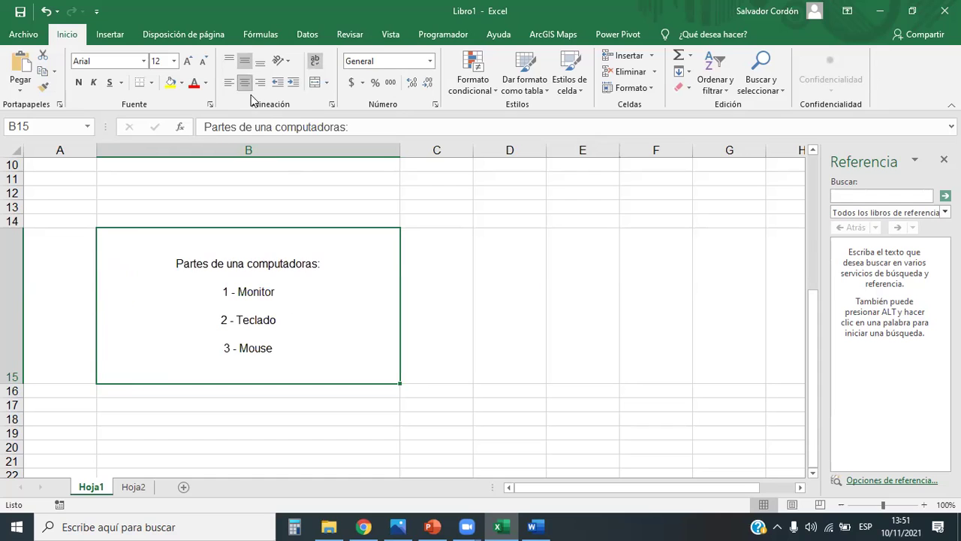
click(229, 83)
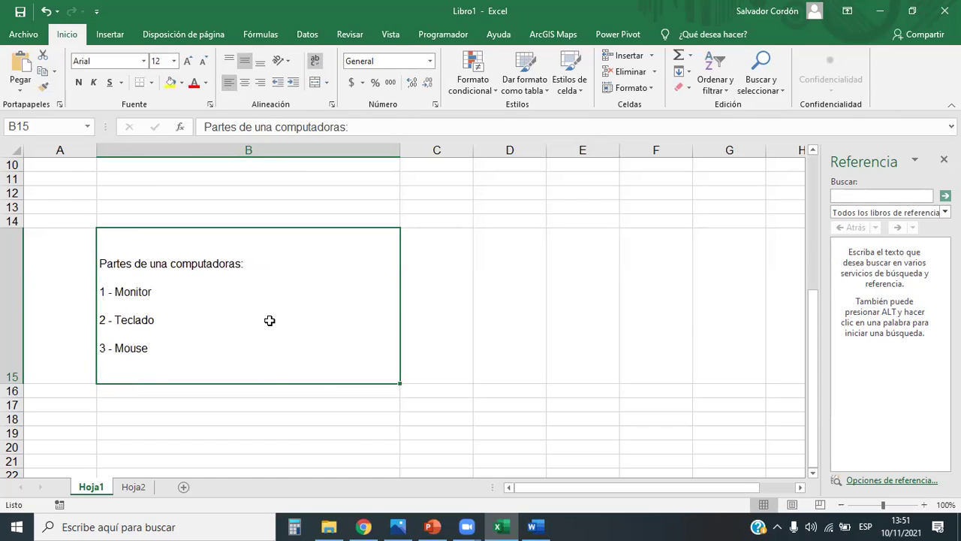
In Format Cells, give B15 distributed horizontal alignment with indent 2, vertically centred
click(431, 65)
click(442, 388)
click(512, 86)
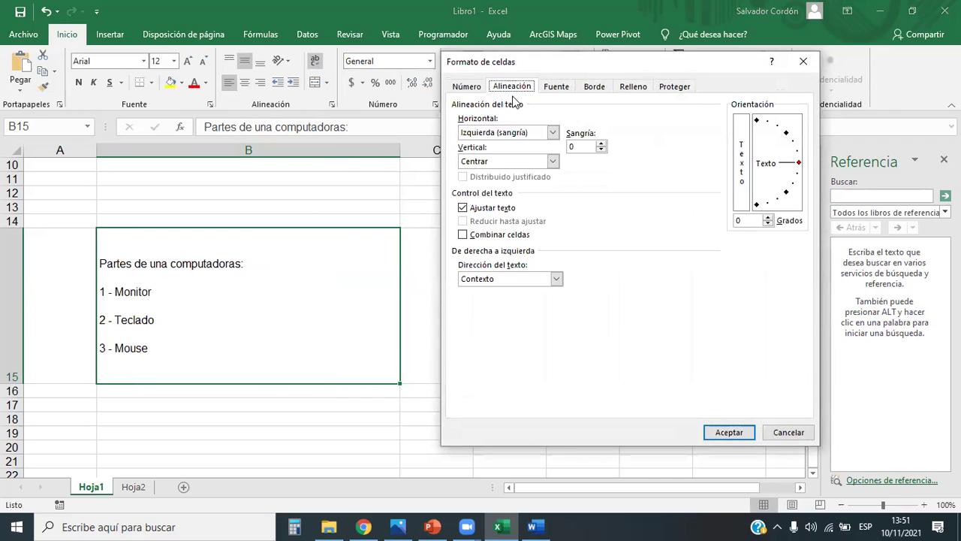
click(553, 133)
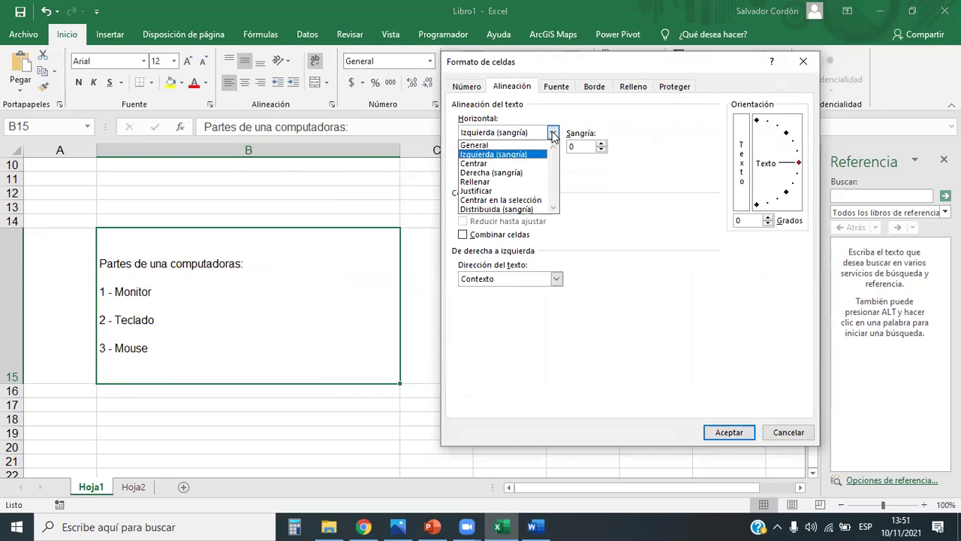
click(505, 210)
click(584, 147)
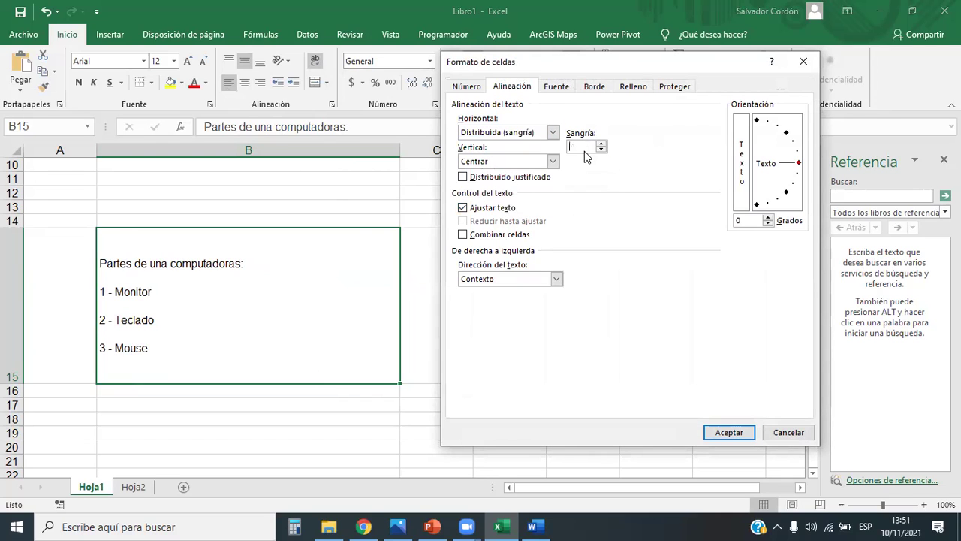
text(2)
click(553, 161)
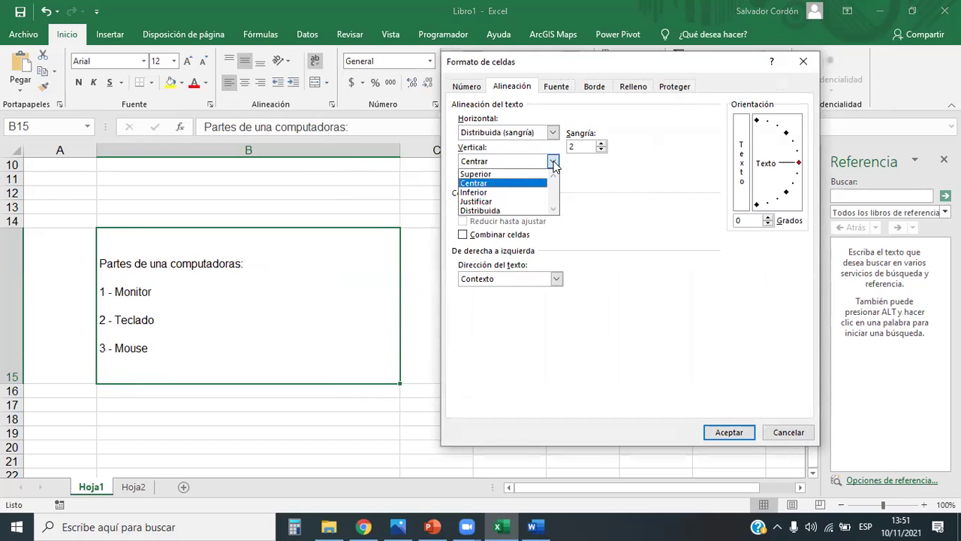
click(505, 183)
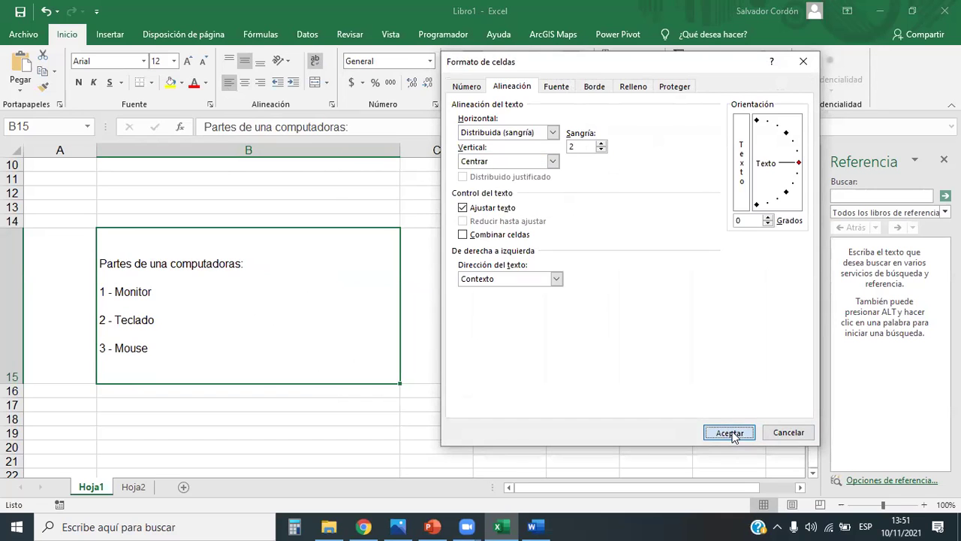
click(729, 432)
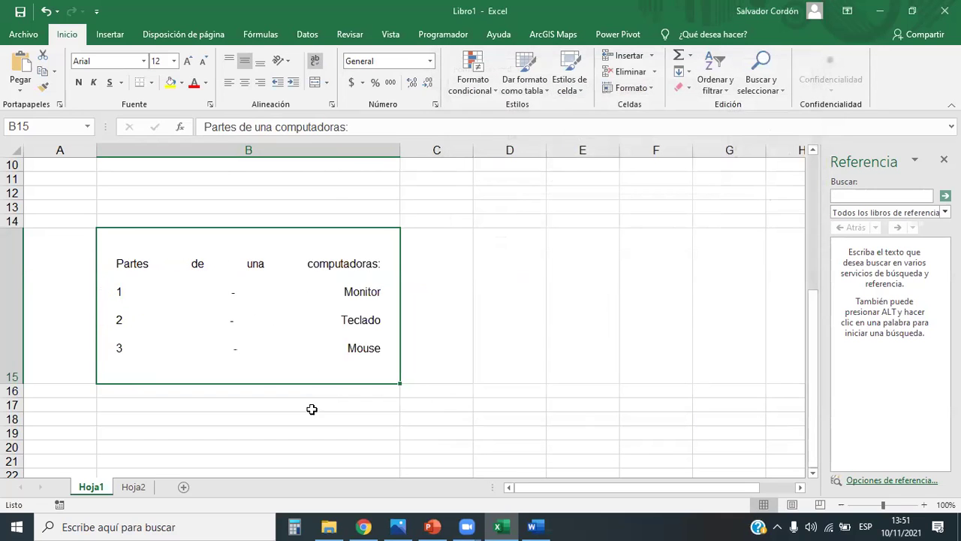
Change B15's horizontal alignment to Left (Indent), keeping the indent of 2
click(431, 63)
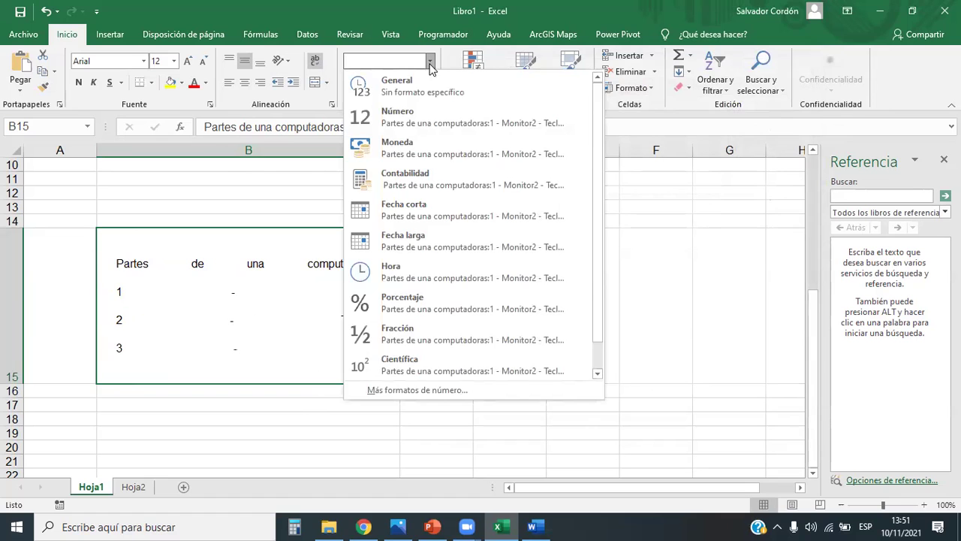
click(425, 392)
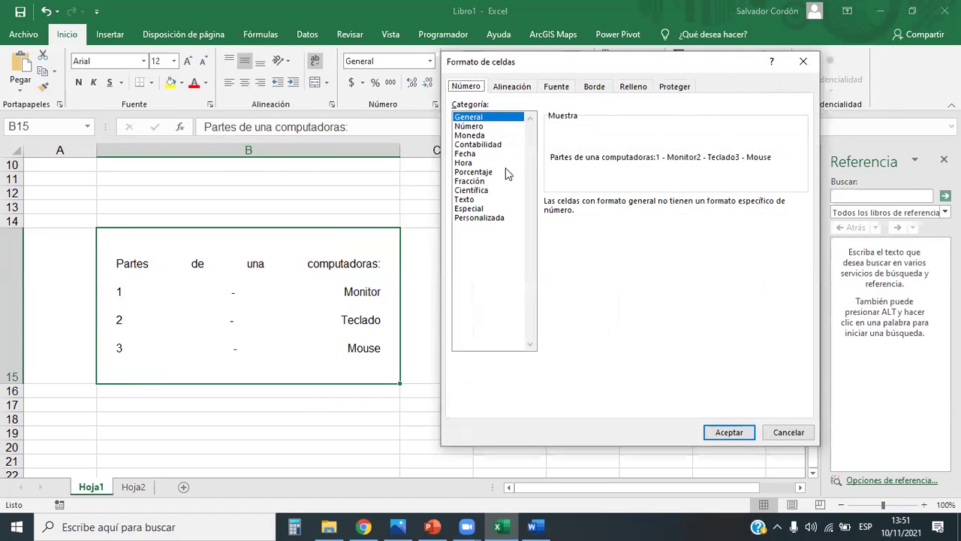
click(508, 87)
click(552, 132)
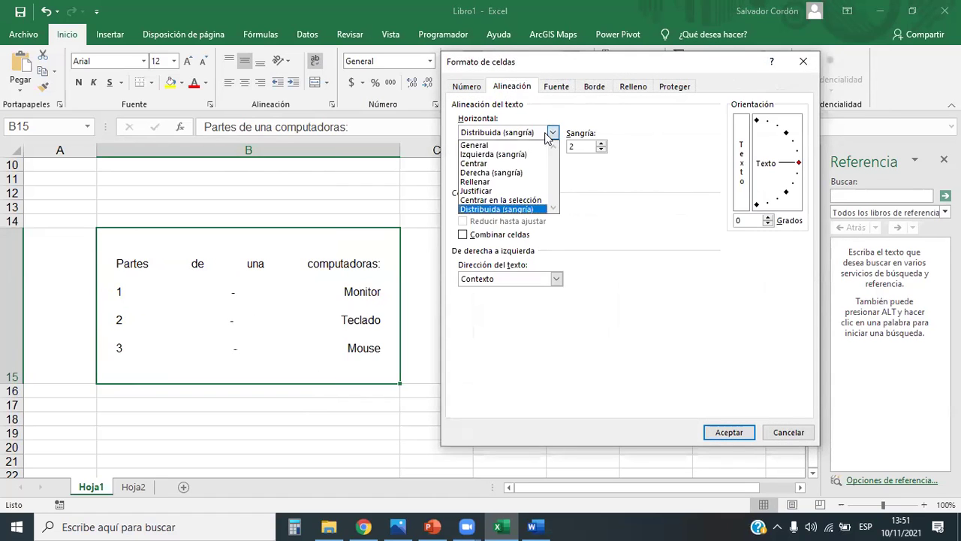
click(497, 154)
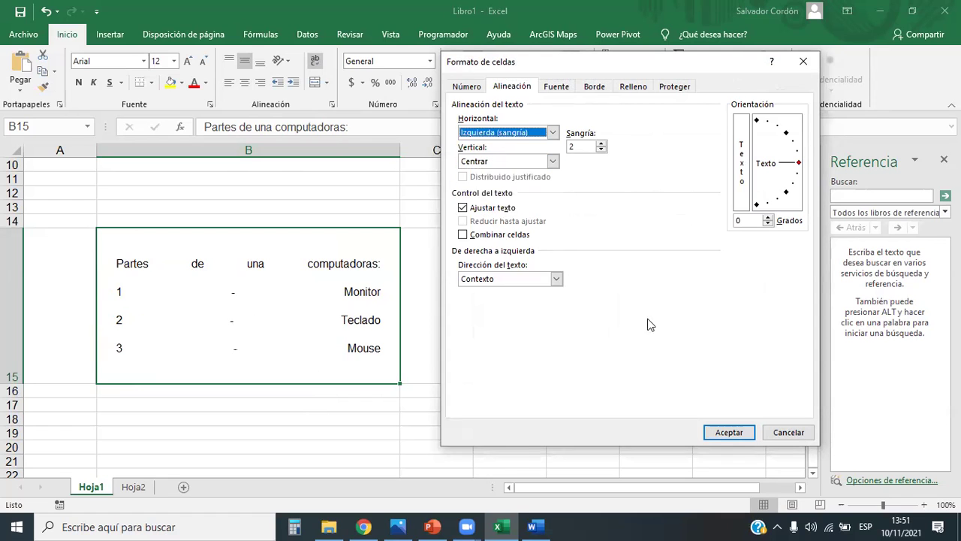
click(729, 431)
click(248, 448)
click(228, 350)
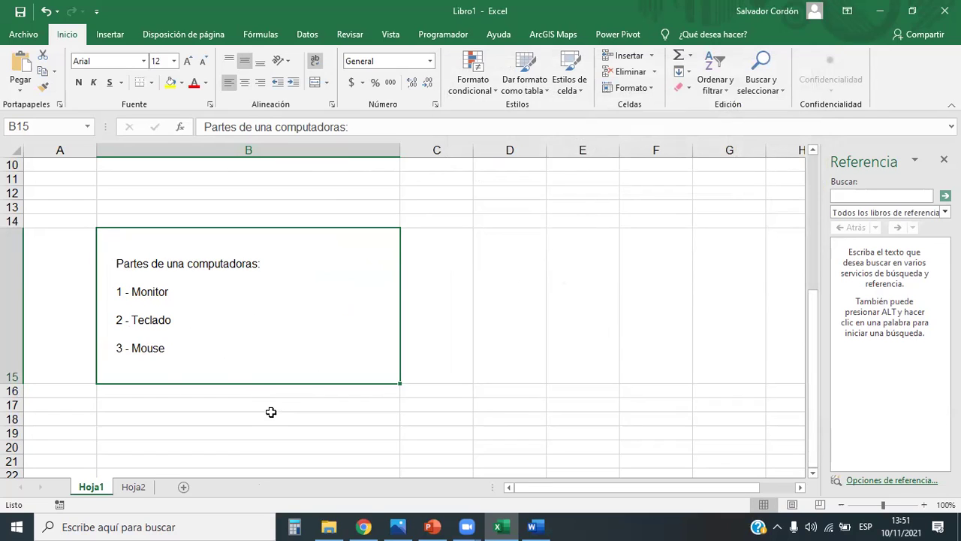
Select the three numbered item lines inside B15's text
double_click(172, 347)
drag(172, 346, 117, 292)
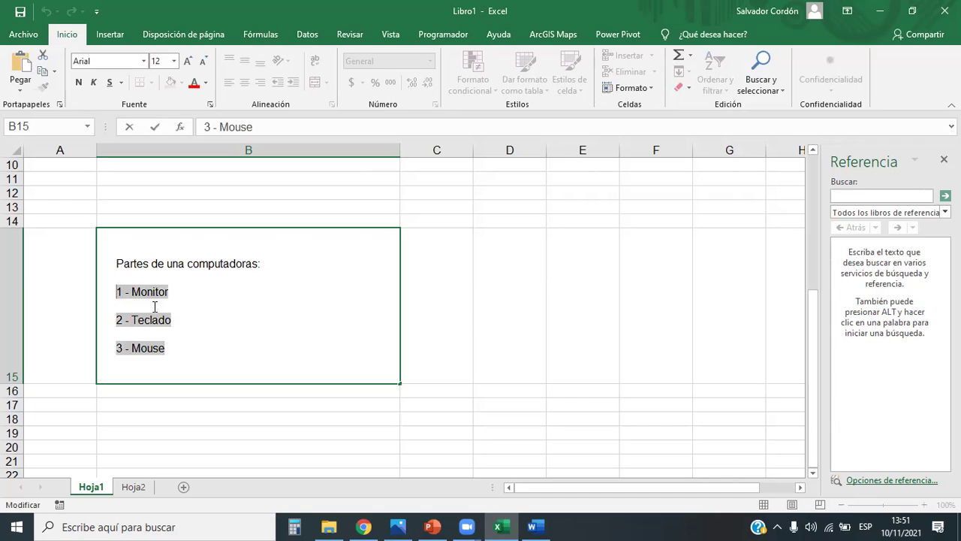
key(Tab)
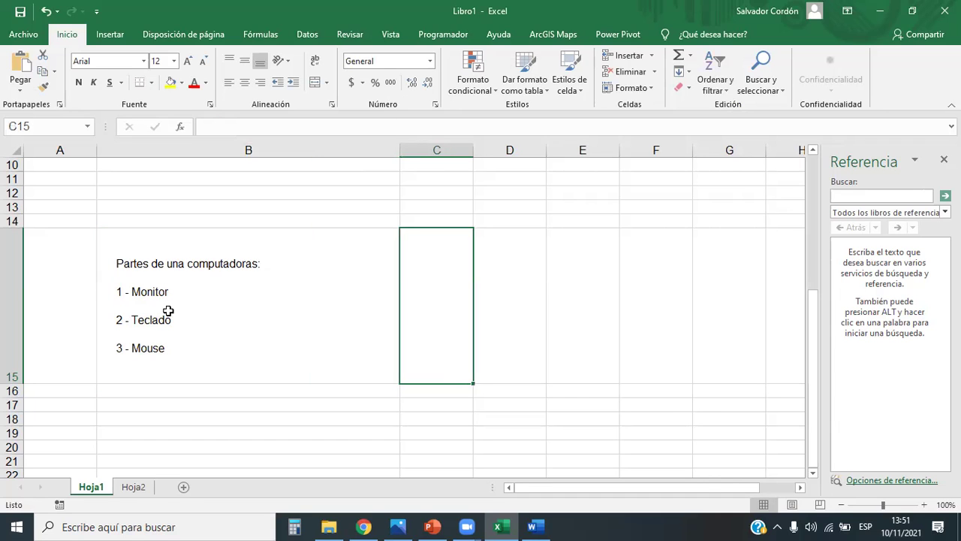
click(169, 310)
double_click(167, 347)
drag(167, 347, 107, 289)
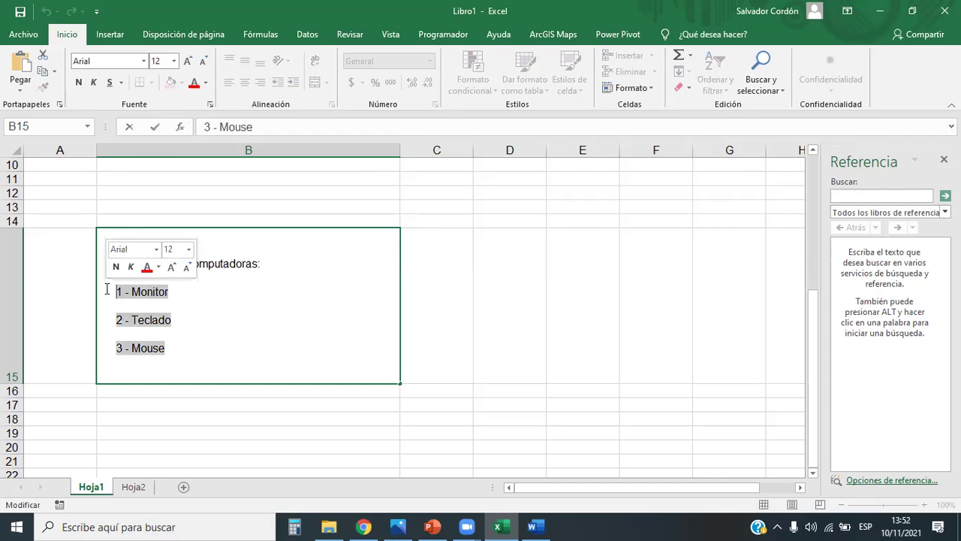
key(alt+Tab)
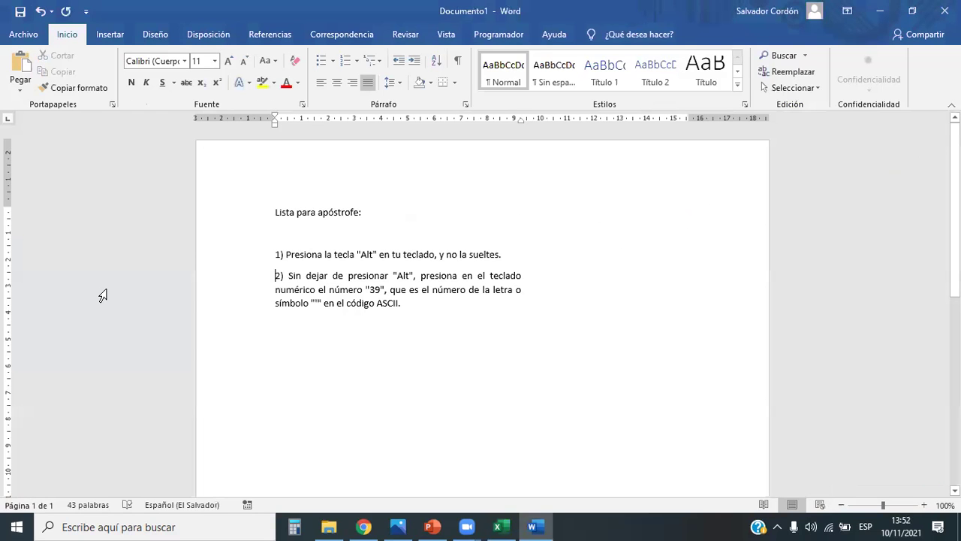
key(alt+Tab)
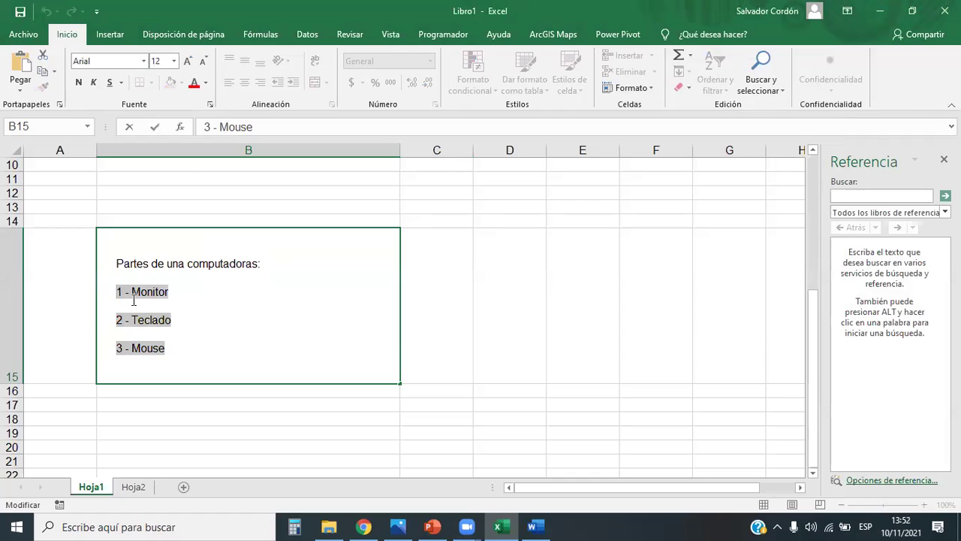
key(alt)
Reselect the numbered lines and reposition the insertion point within B15's list text
drag(118, 293, 165, 350)
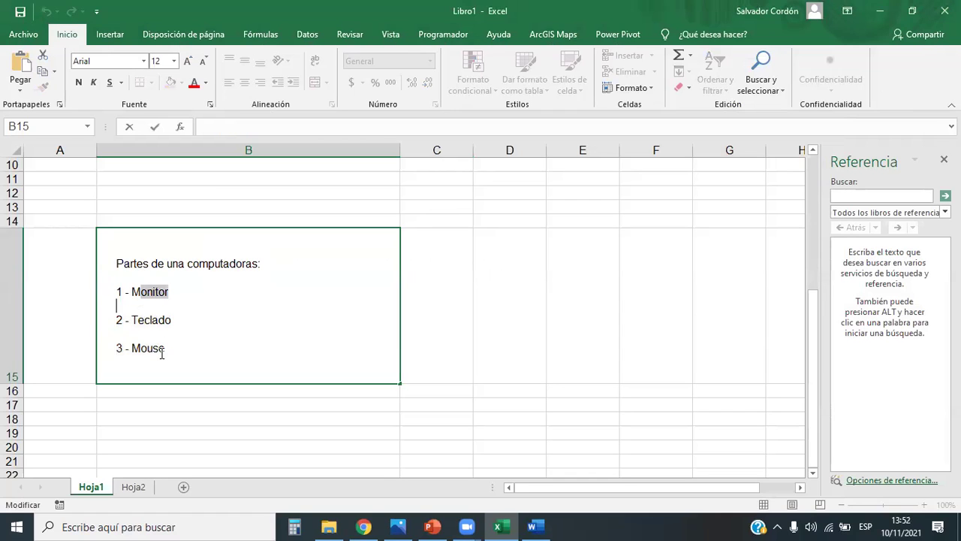
key(shift+Tab)
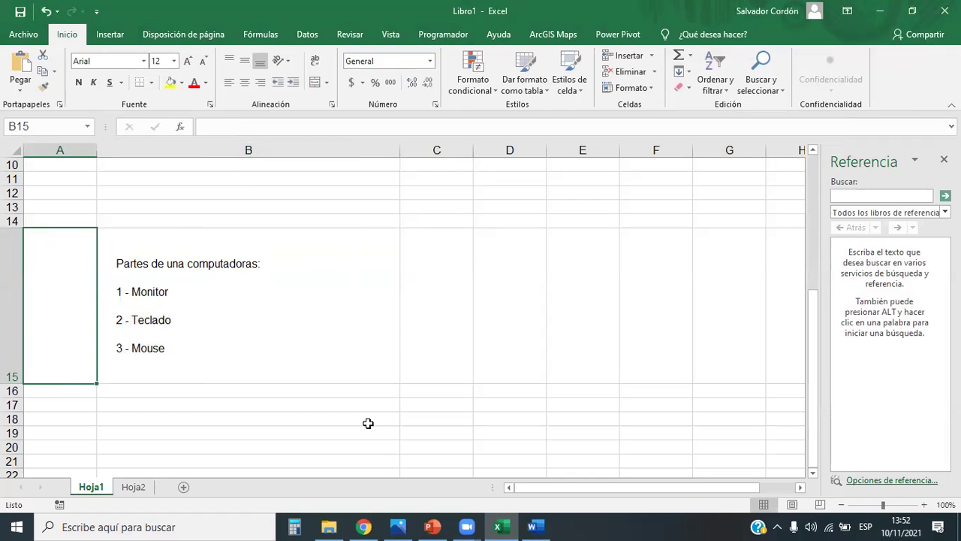
double_click(208, 281)
drag(166, 349, 112, 292)
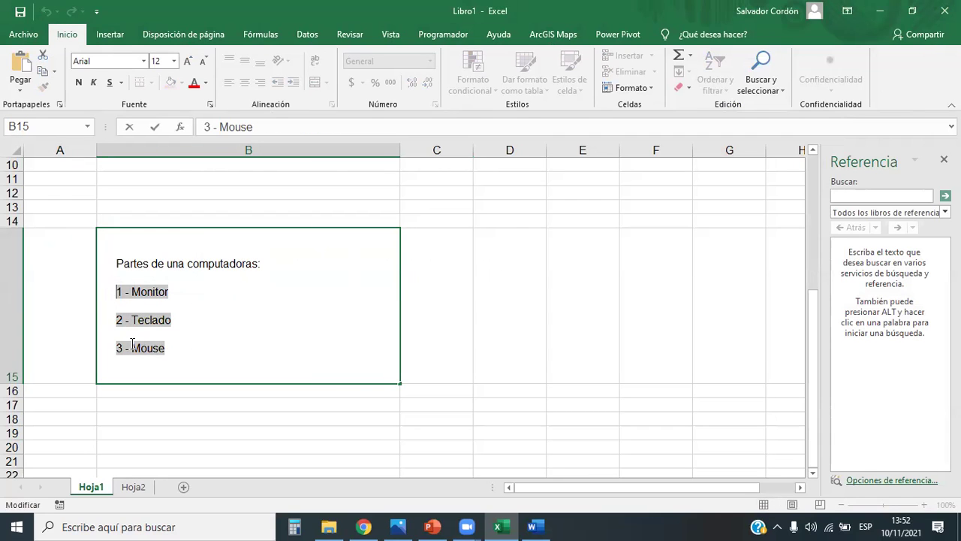
key(super)
key(super)
click(200, 342)
click(118, 263)
click(398, 292)
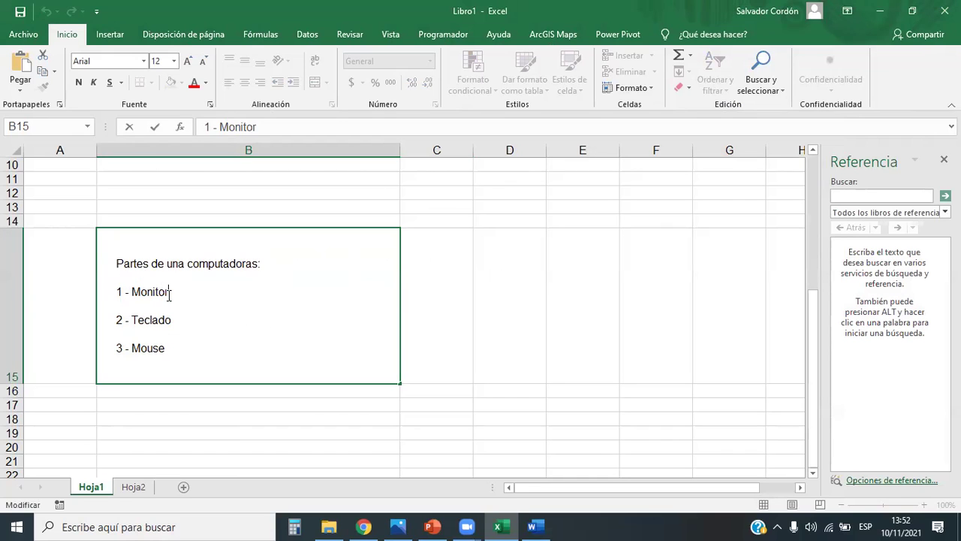
Select the heading together with 1 - Monitor, 2 - Teclado and 3 - Mouse
drag(140, 275, 180, 358)
key(ctrl+c)
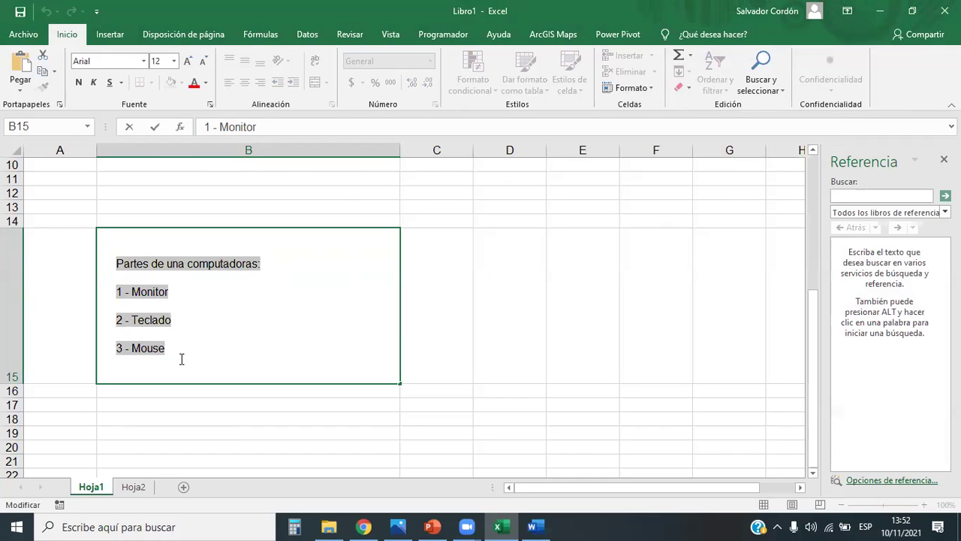
drag(155, 300, 163, 367)
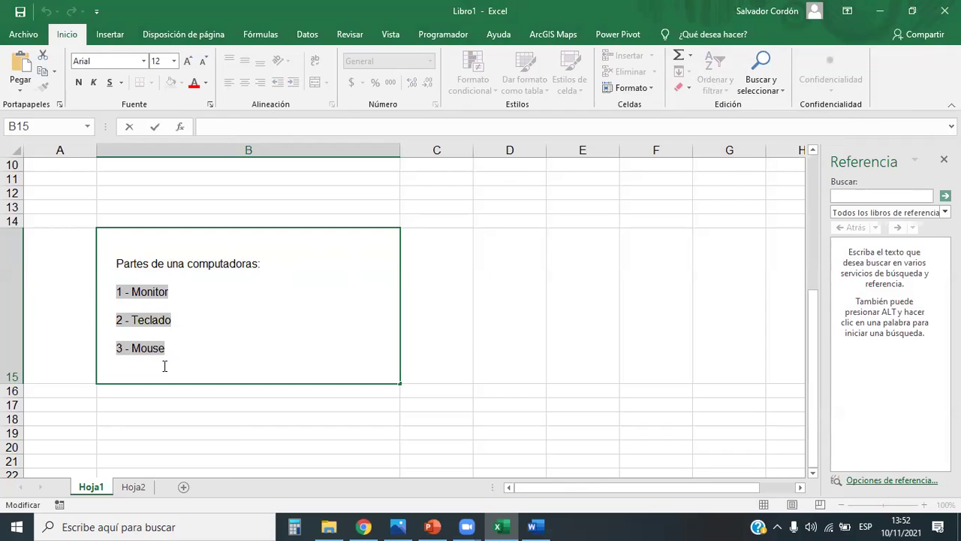
drag(113, 262, 271, 264)
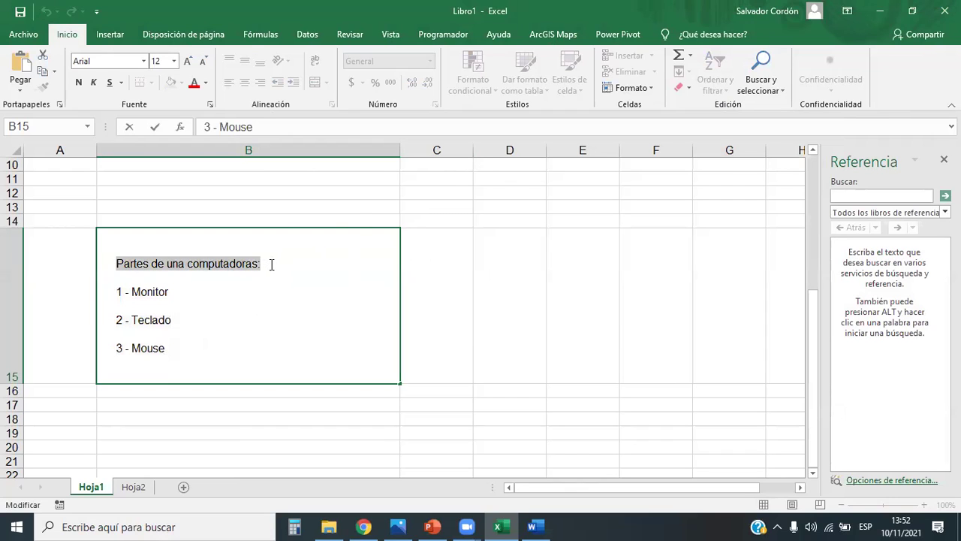
click(208, 289)
click(107, 269)
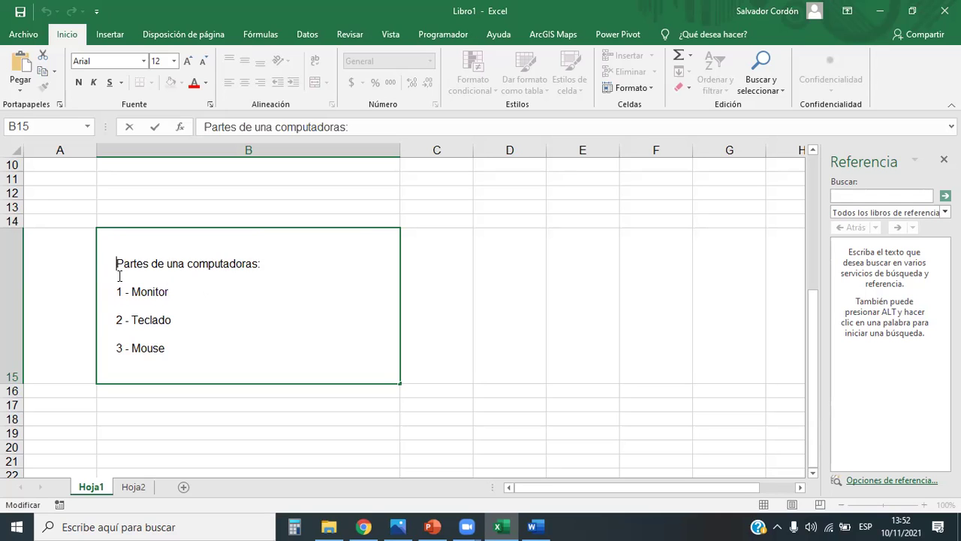
drag(165, 348, 114, 293)
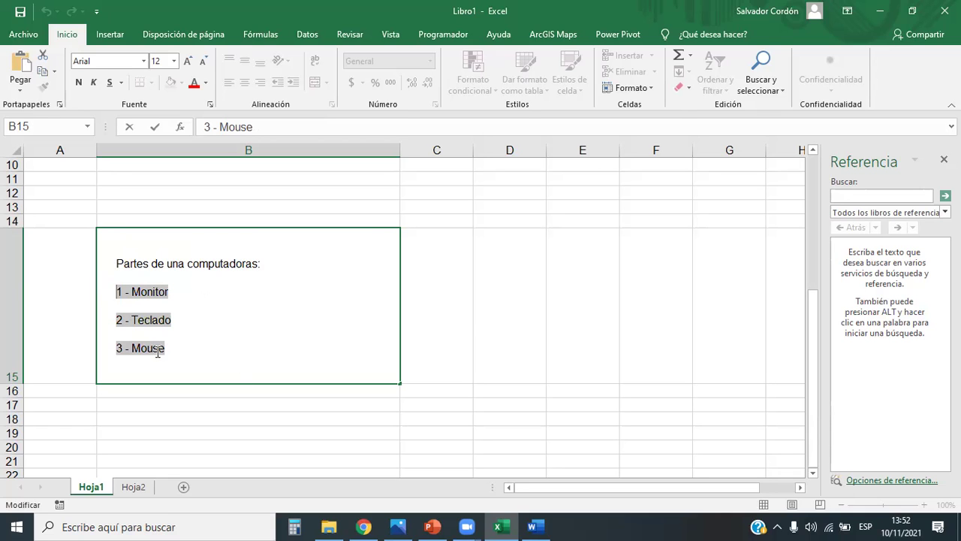
drag(158, 352, 95, 257)
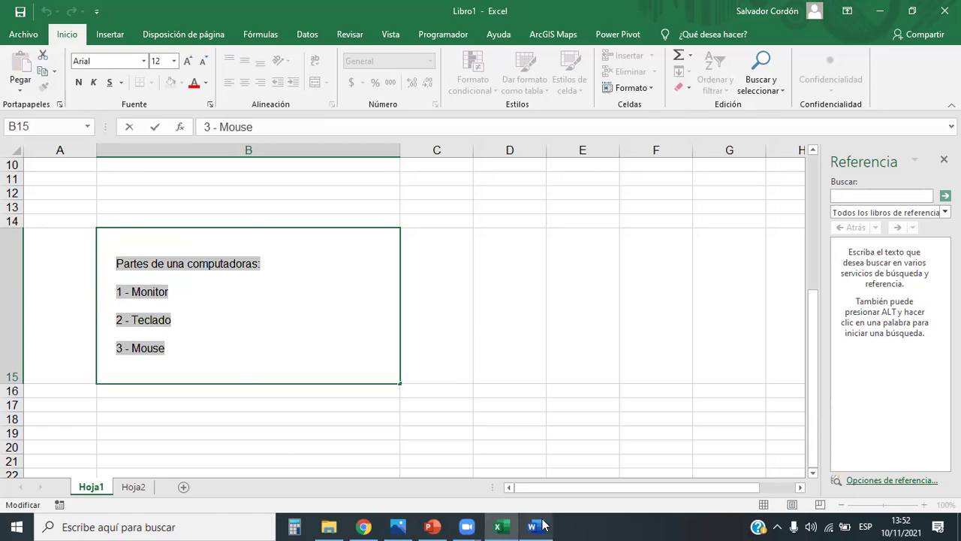
click(534, 526)
Paste the computer-parts list below the ASCII steps in Word and indent its three items
click(436, 304)
key(Return)
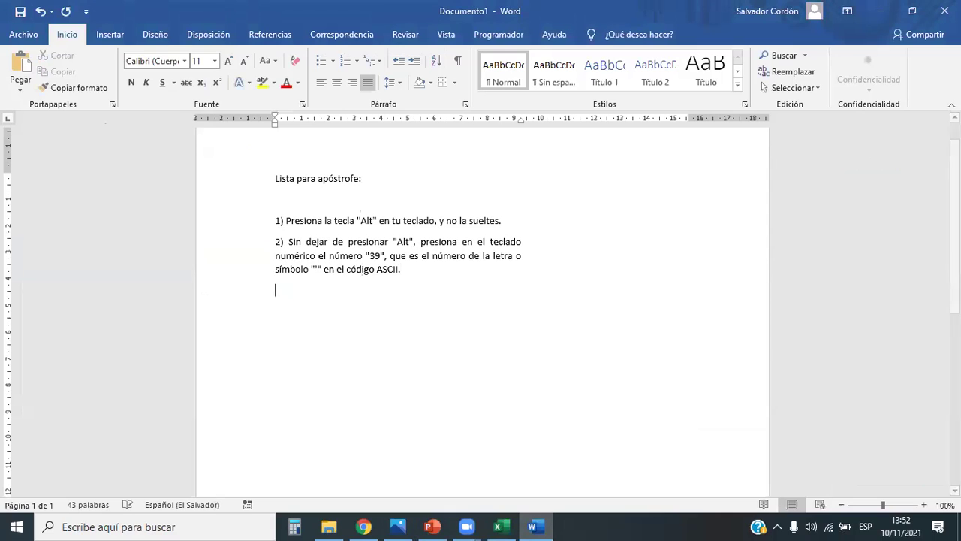
key(ctrl+v)
drag(308, 457, 266, 380)
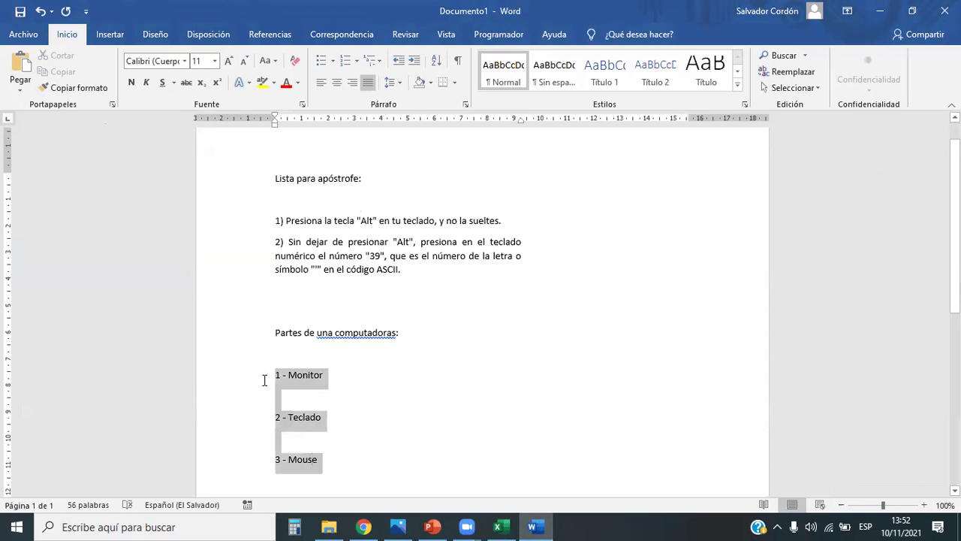
key(Tab)
click(418, 384)
Remove the empty line under the heading and select the heading text in the box
scroll(356, 337, down, 1)
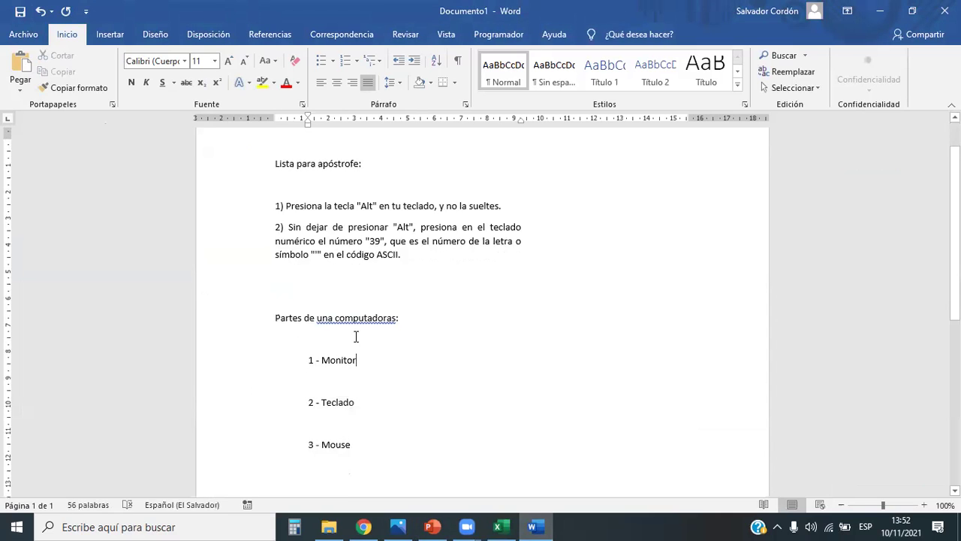
click(353, 312)
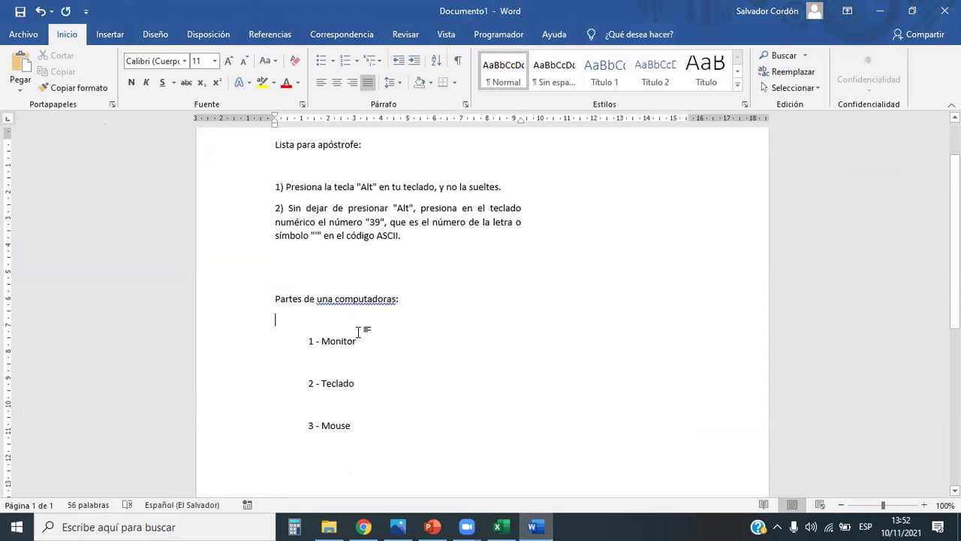
key(Delete)
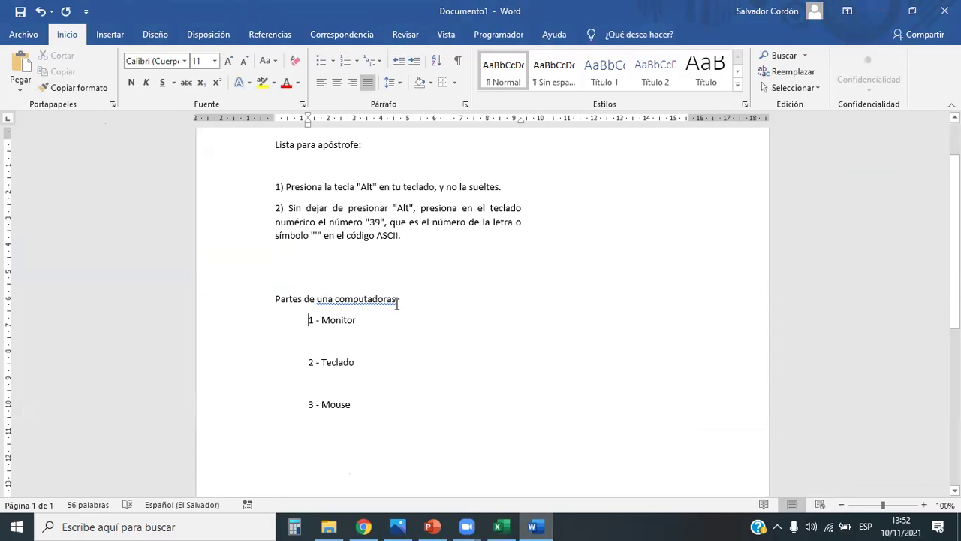
key(ctrl+z)
key(BackSpace)
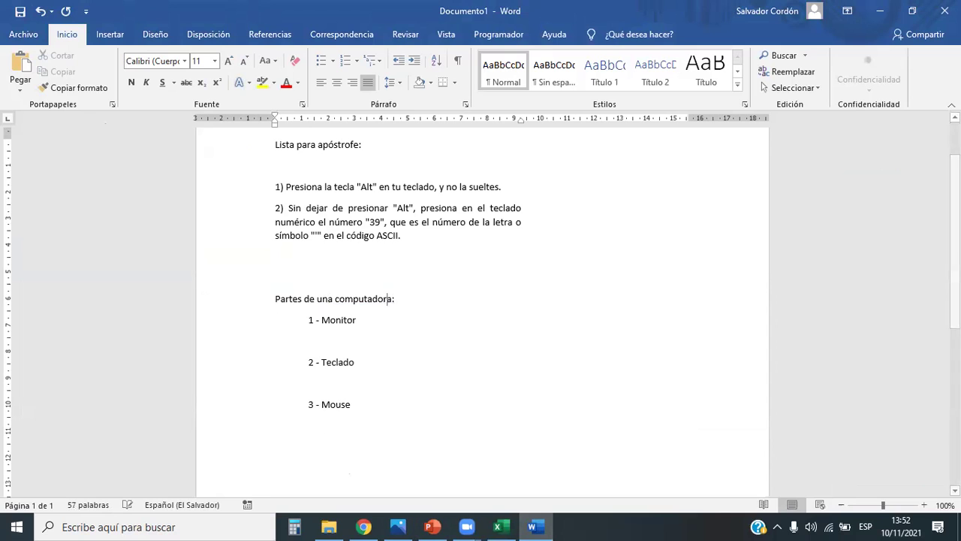
drag(365, 403, 218, 301)
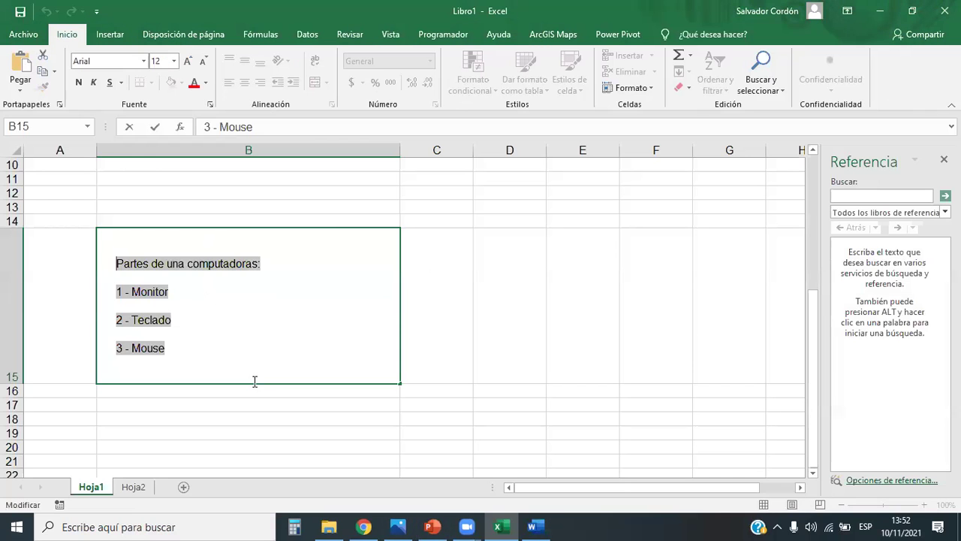
click(220, 271)
drag(263, 265, 119, 262)
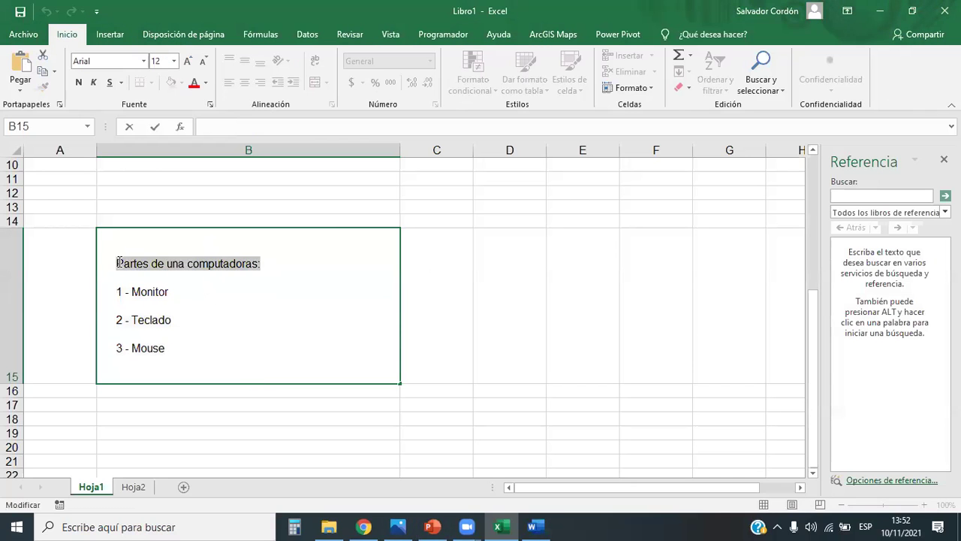
Move the heading into cell B14 and shorten row 15
key(ctrl+x)
click(106, 217)
key(ctrl+v)
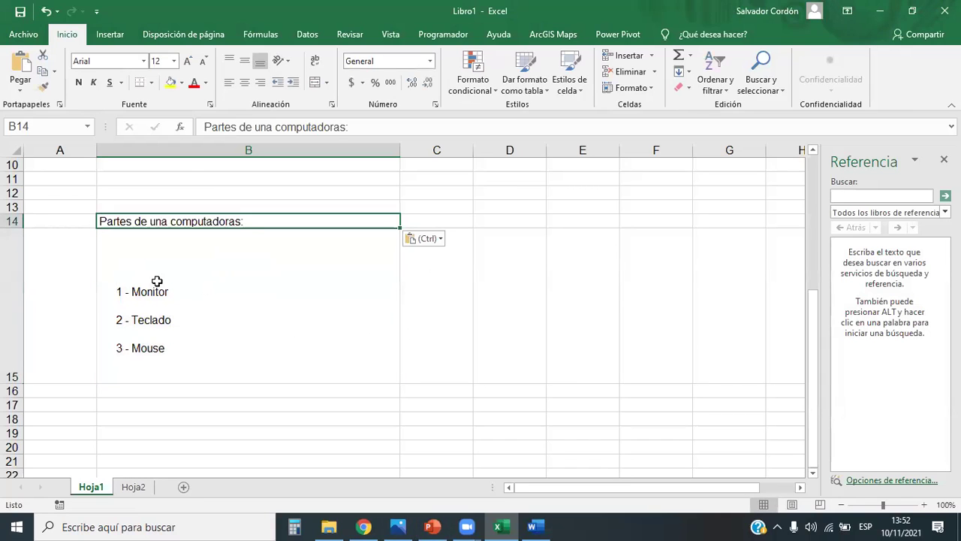
click(221, 264)
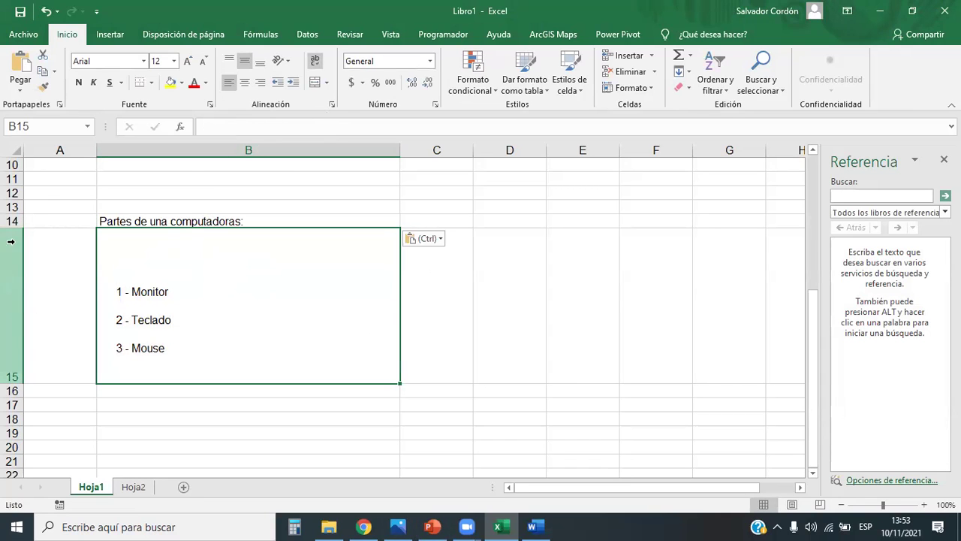
click(11, 389)
drag(12, 383, 11, 294)
Delete the blank first line in B15 and fine-tune row 15's height to fit the list
double_click(173, 247)
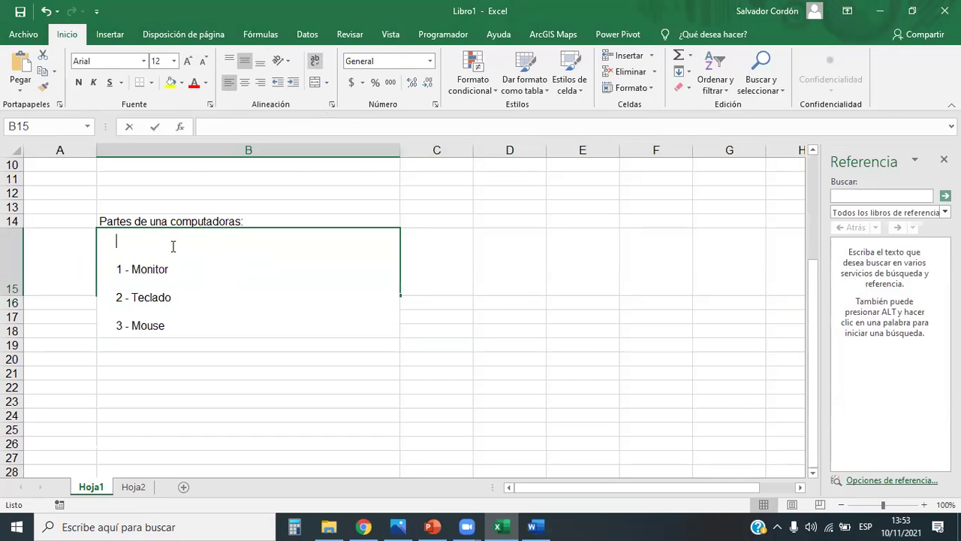
key(Delete)
key(Delete)
key(Return)
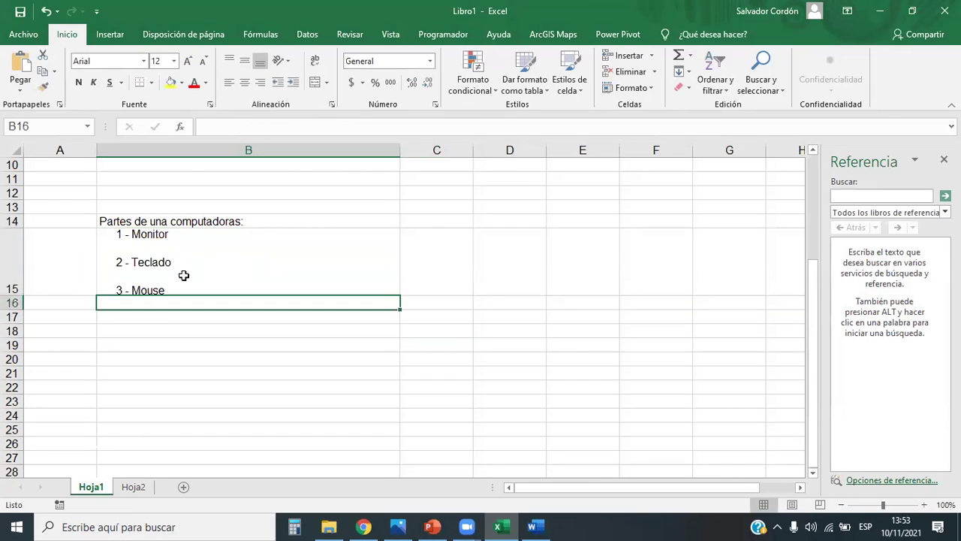
click(192, 385)
drag(11, 310, 11, 320)
key(Up)
key(Up)
key(Up)
key(Up)
key(Up)
key(Up)
key(shift+Down)
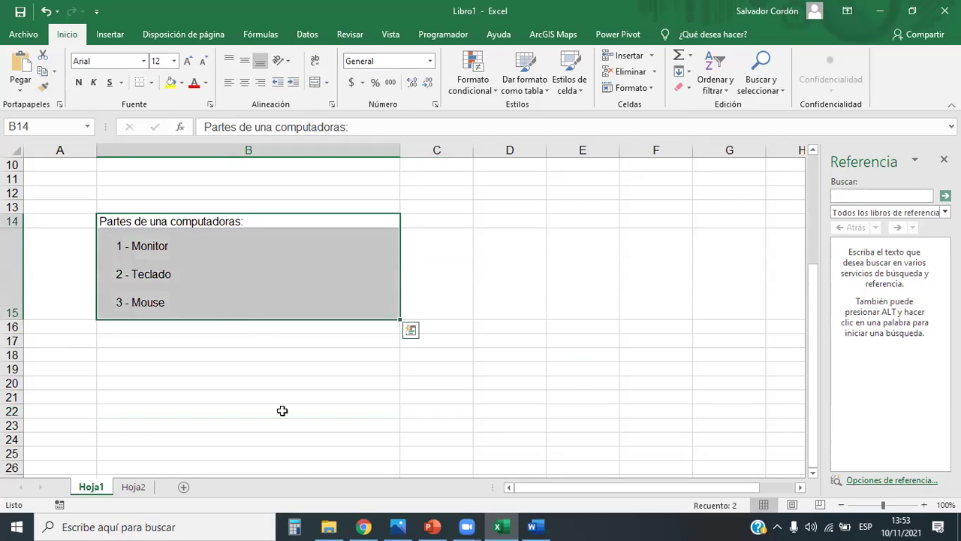
click(185, 283)
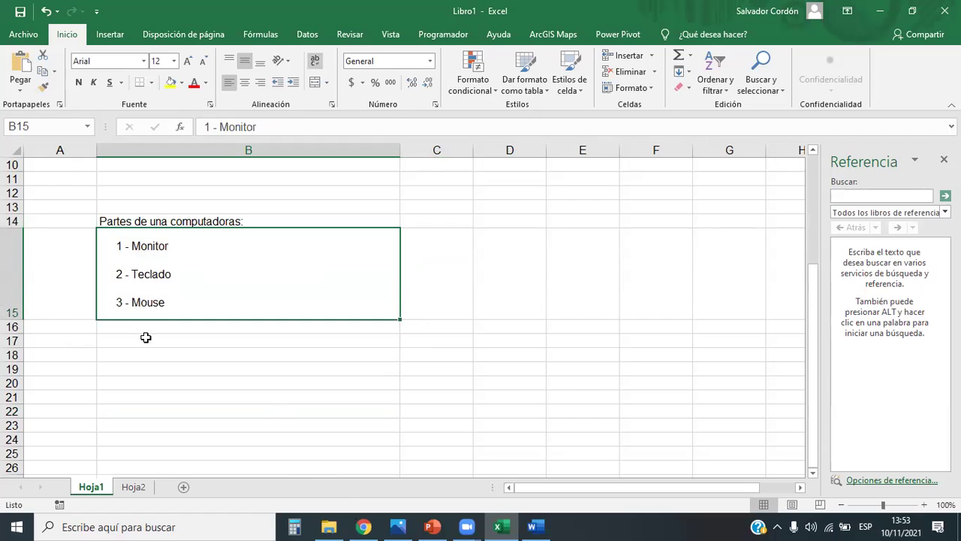
Bring up B15's alignment settings in the Format Cells dialog
click(430, 61)
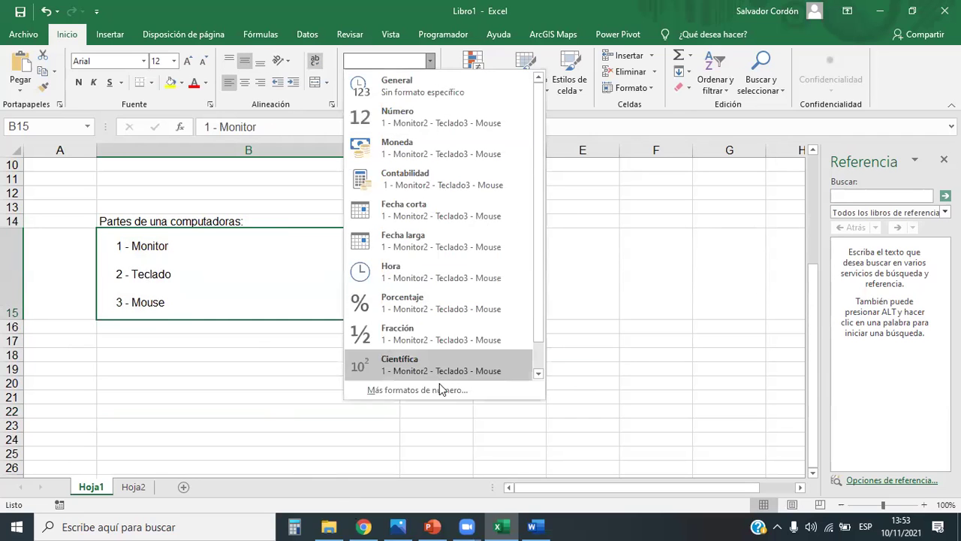
click(441, 389)
click(505, 96)
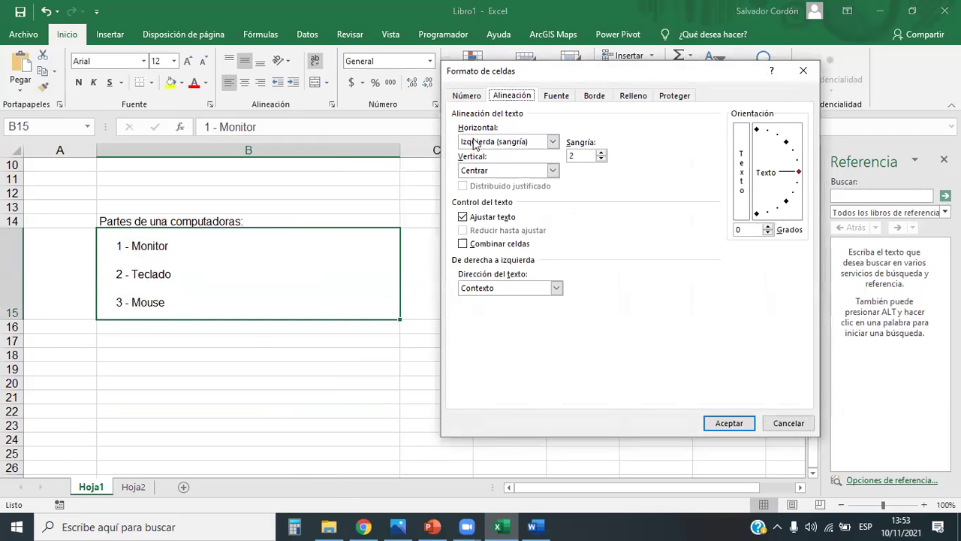
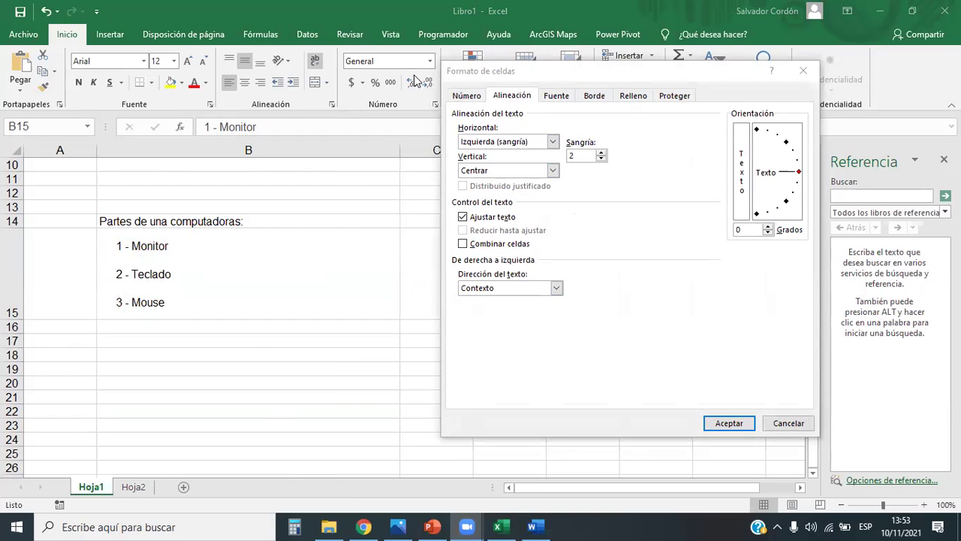
Dismiss the Formato de celdas dialog and bring Word's Documento1 to the front
click(802, 71)
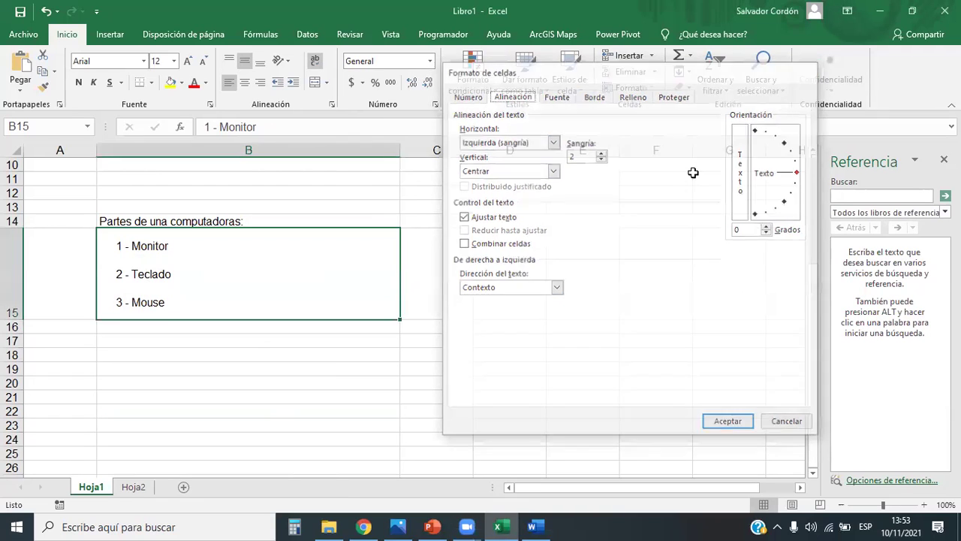
click(533, 526)
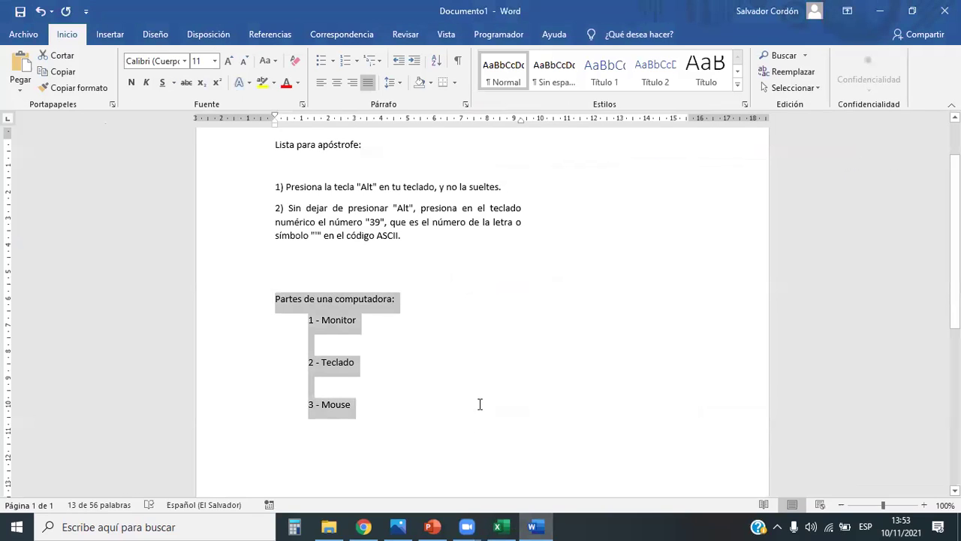
Convert the two numbered apostrophe steps to lowercase, passing through MAYÚSCULAS, then minúscula
click(481, 379)
drag(425, 231, 275, 185)
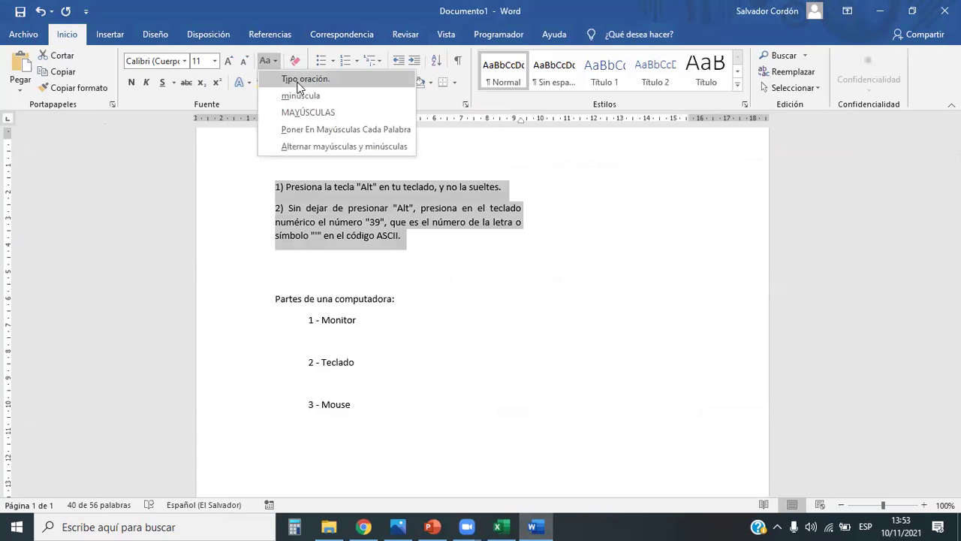
click(312, 112)
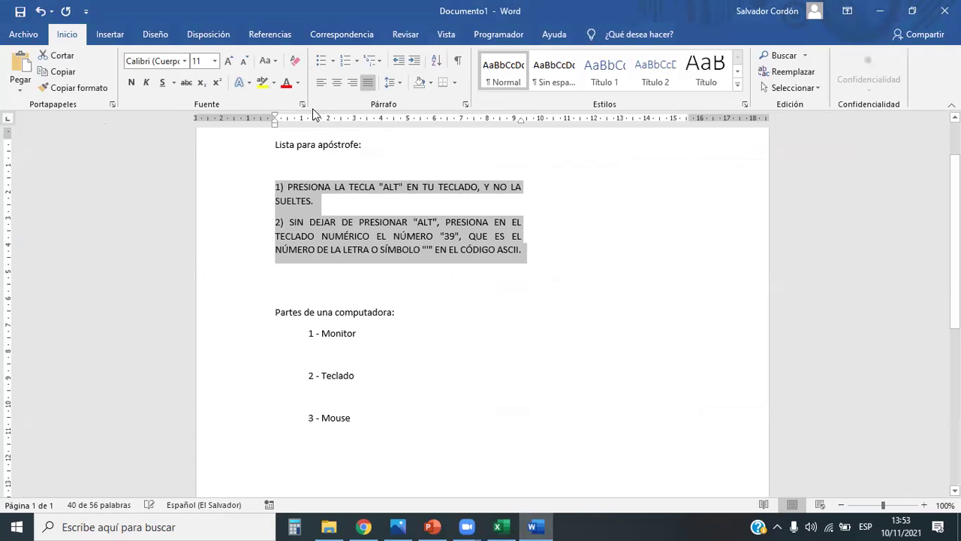
click(270, 61)
click(294, 95)
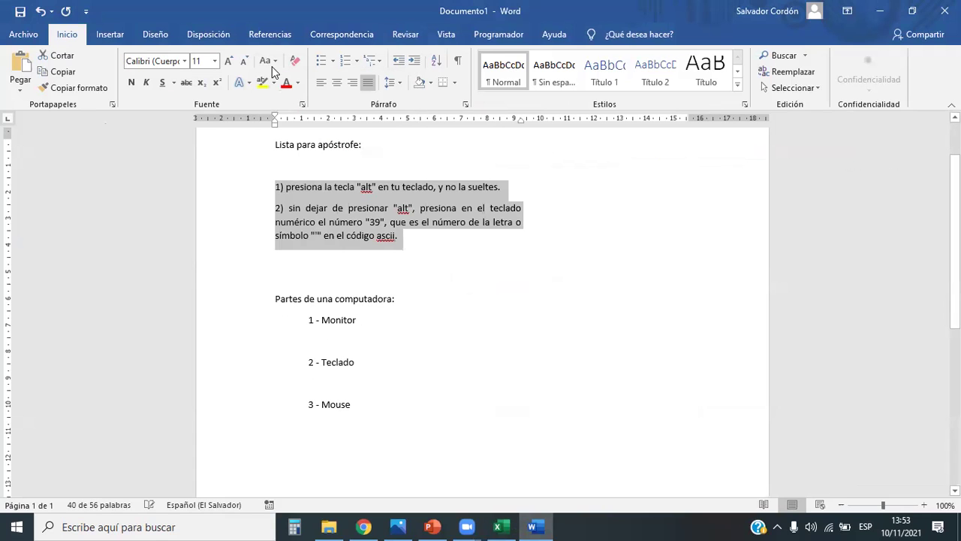
Back in Excel, enter =MAYUSC(B5) in cell B7 to uppercase the apostrophe instructions
key(alt+Tab)
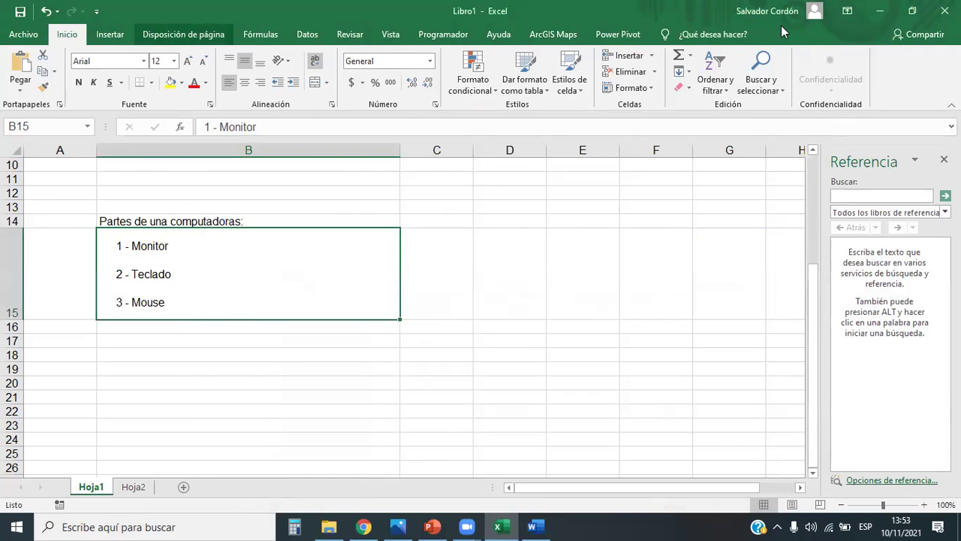
scroll(278, 371, up, 2)
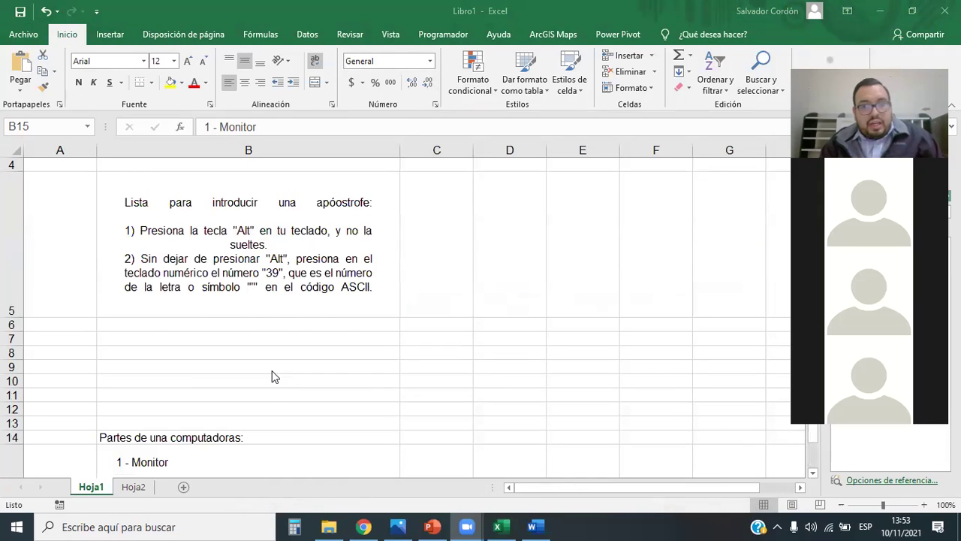
scroll(270, 377, up, 1)
click(315, 391)
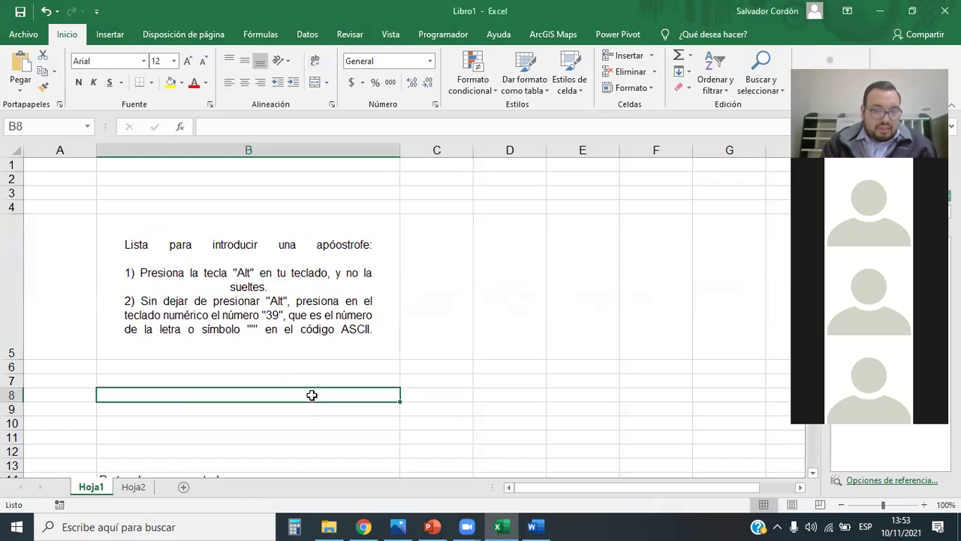
click(508, 266)
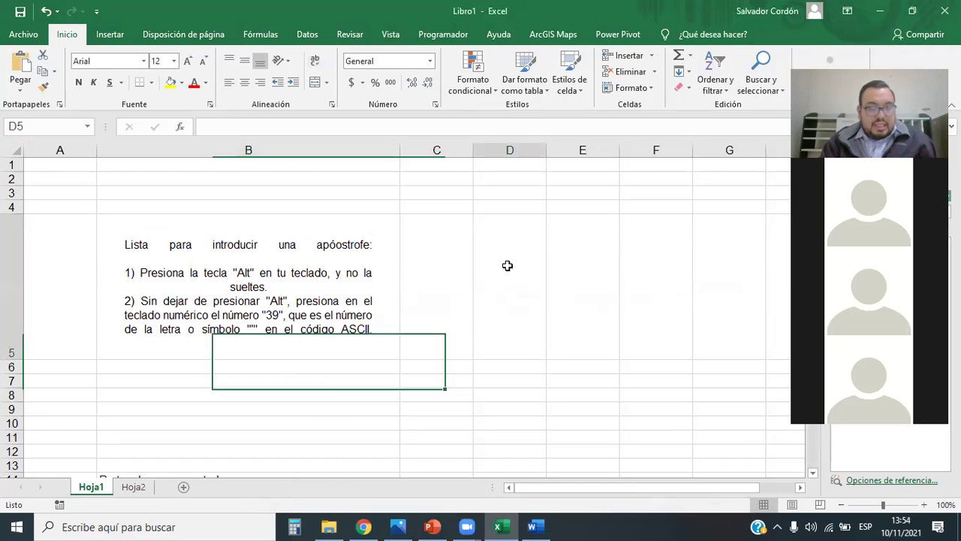
click(273, 381)
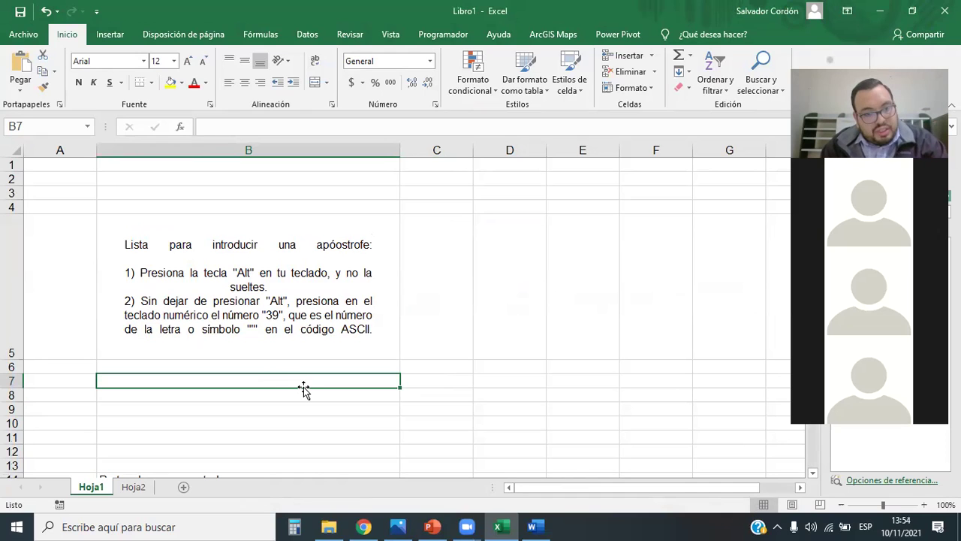
text(=)
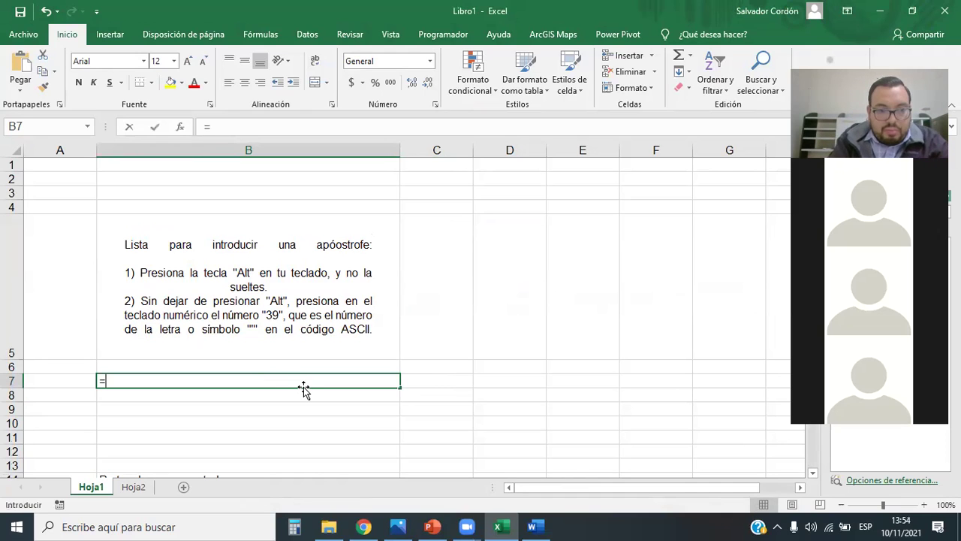
text(mayu)
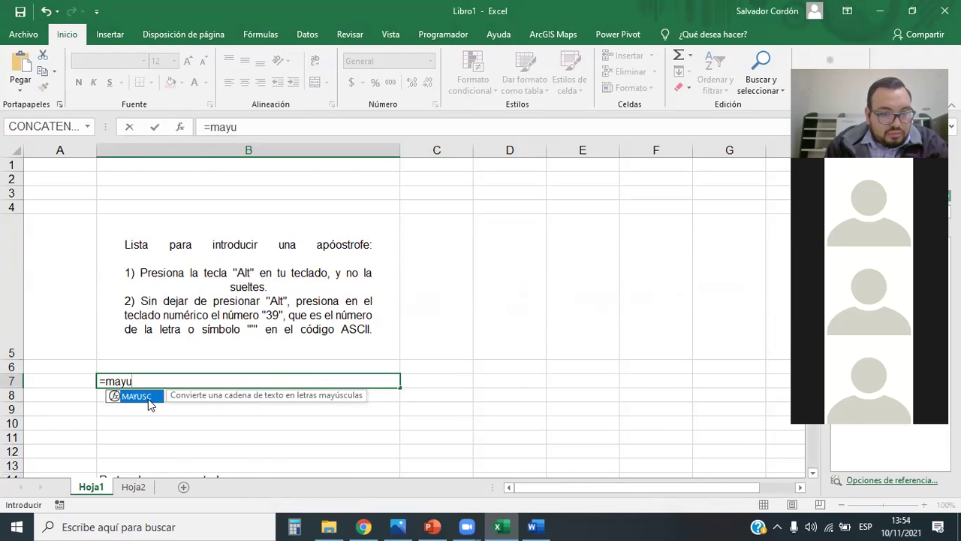
double_click(148, 404)
click(219, 298)
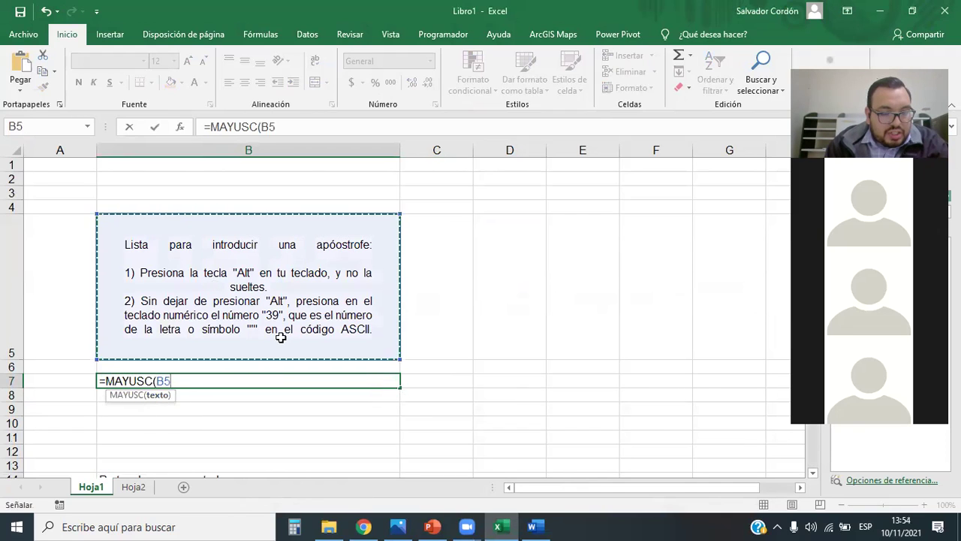
text())
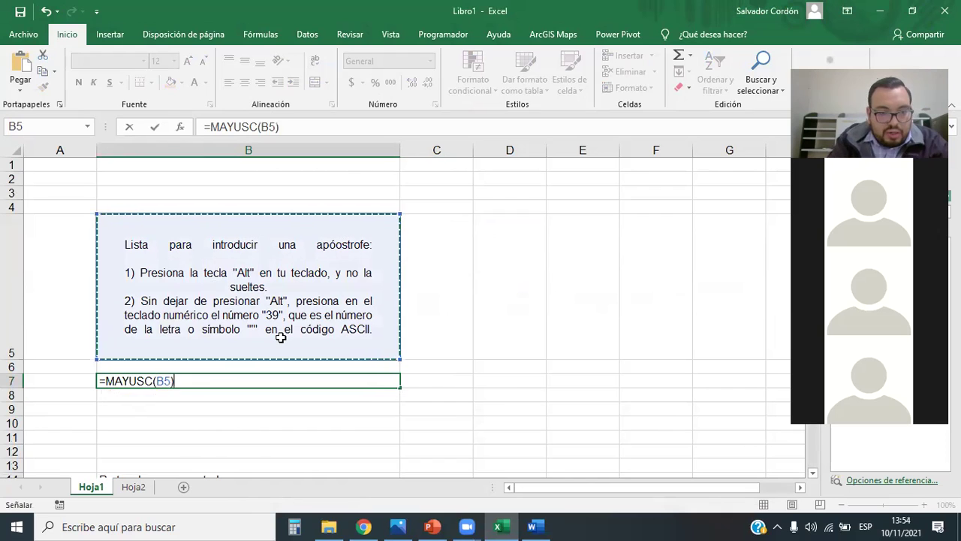
key(Return)
click(268, 379)
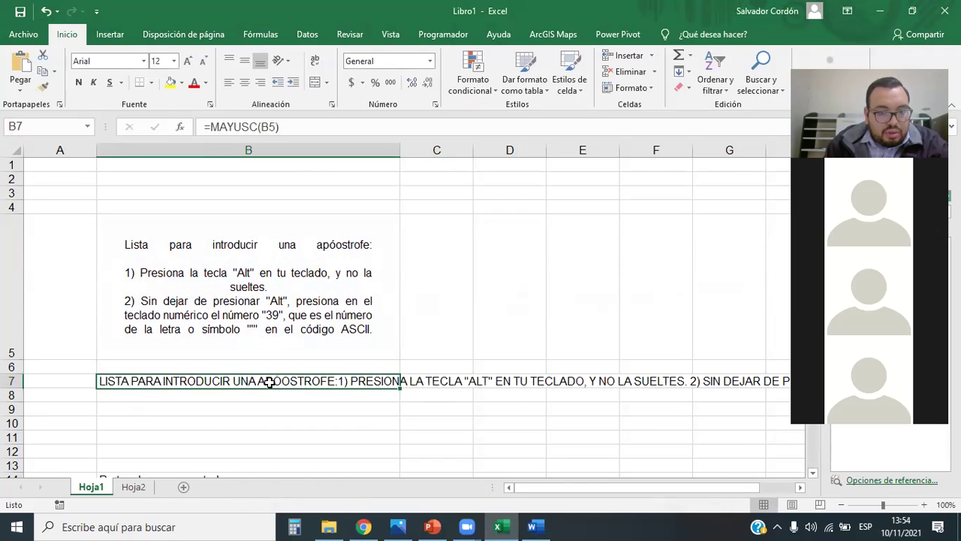
Copy B5's formatting onto B7 with the Format Painter
click(193, 288)
click(43, 87)
click(193, 382)
scroll(301, 368, down, 3)
click(403, 348)
scroll(386, 360, up, 3)
scroll(285, 391, down, 3)
scroll(260, 253, up, 1)
click(330, 394)
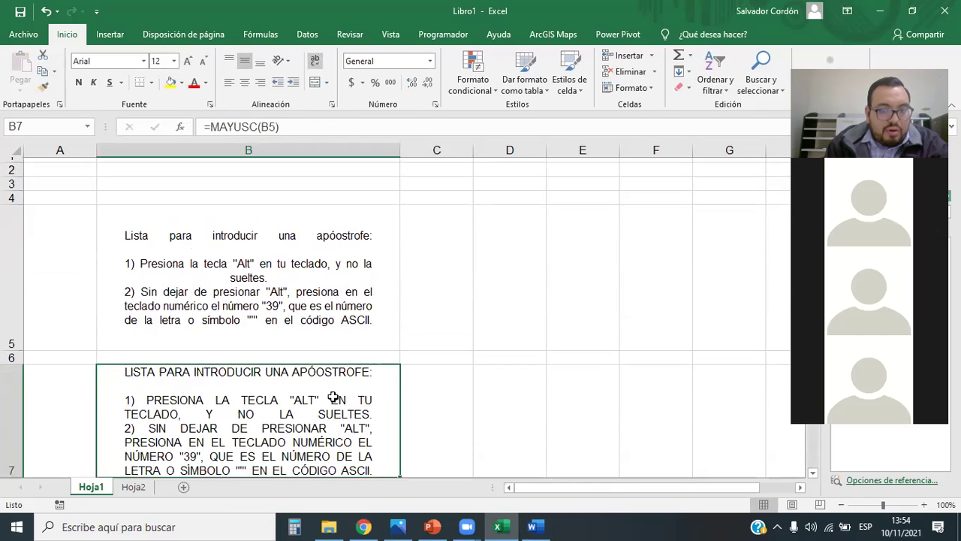
click(478, 378)
Review B7's uppercase formula, cancelling the edit so it stays unchanged
drag(10, 443, 10, 477)
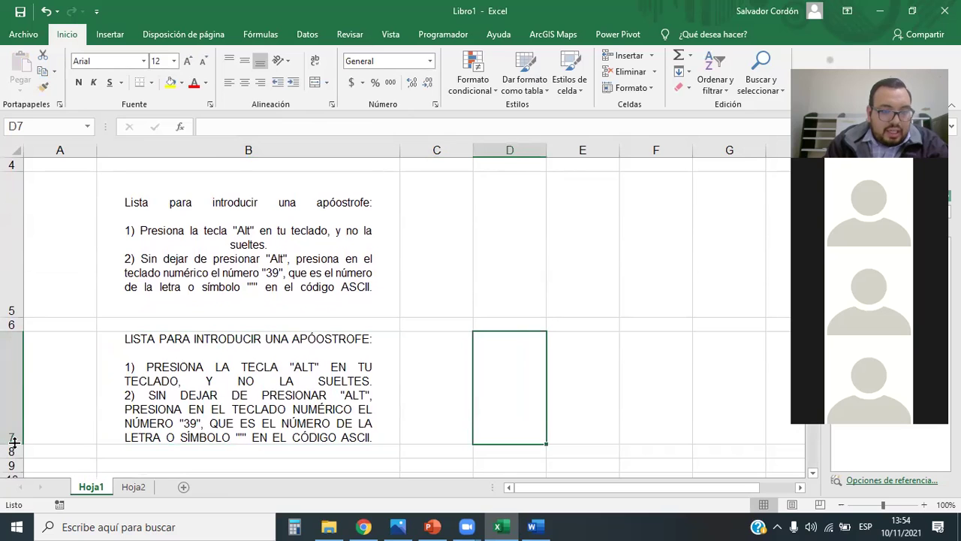
scroll(587, 340, down, 1)
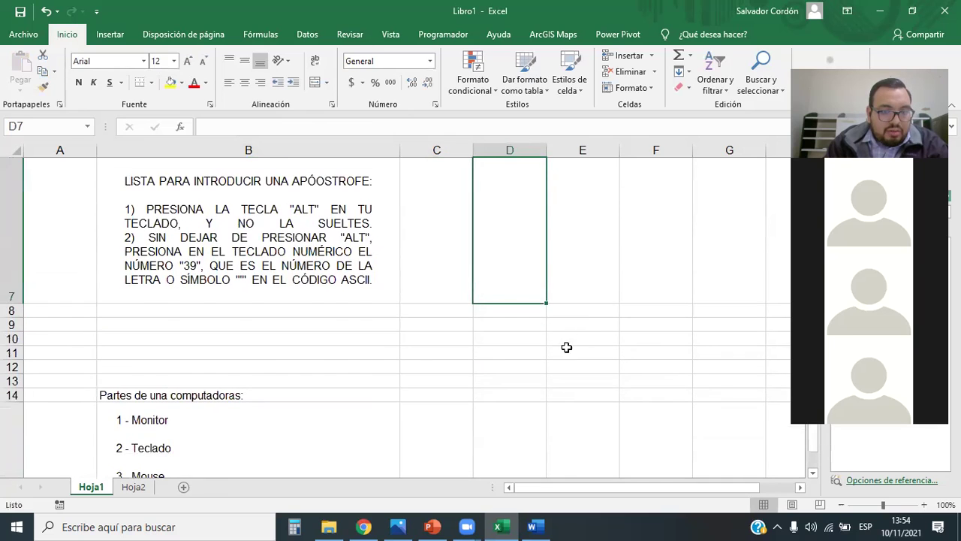
scroll(559, 352, up, 2)
click(317, 392)
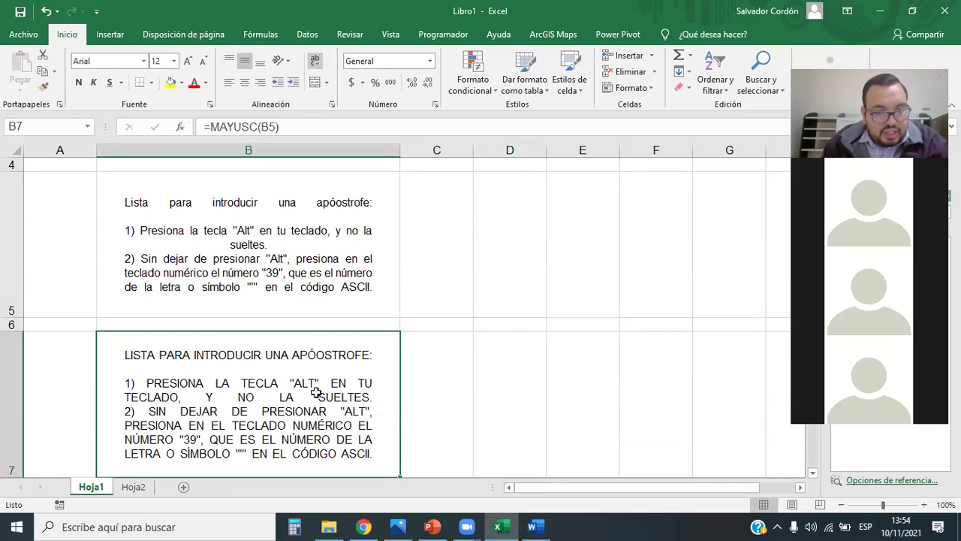
double_click(330, 341)
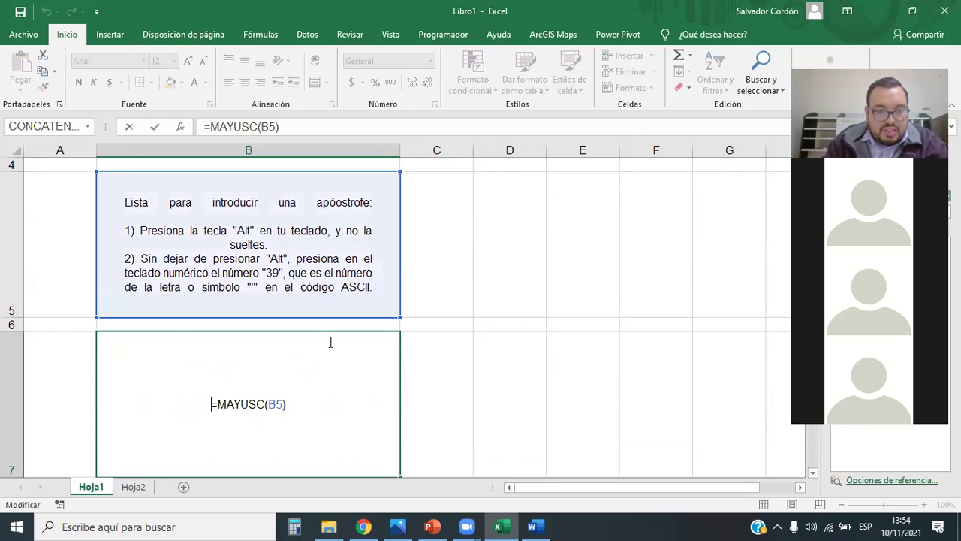
click(505, 401)
key(Escape)
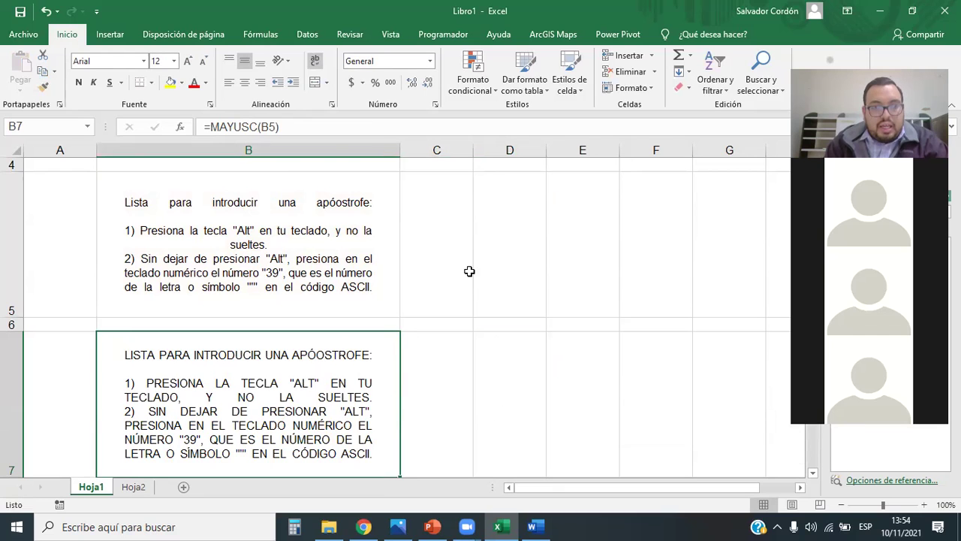
scroll(435, 339, down, 1)
scroll(435, 348, up, 2)
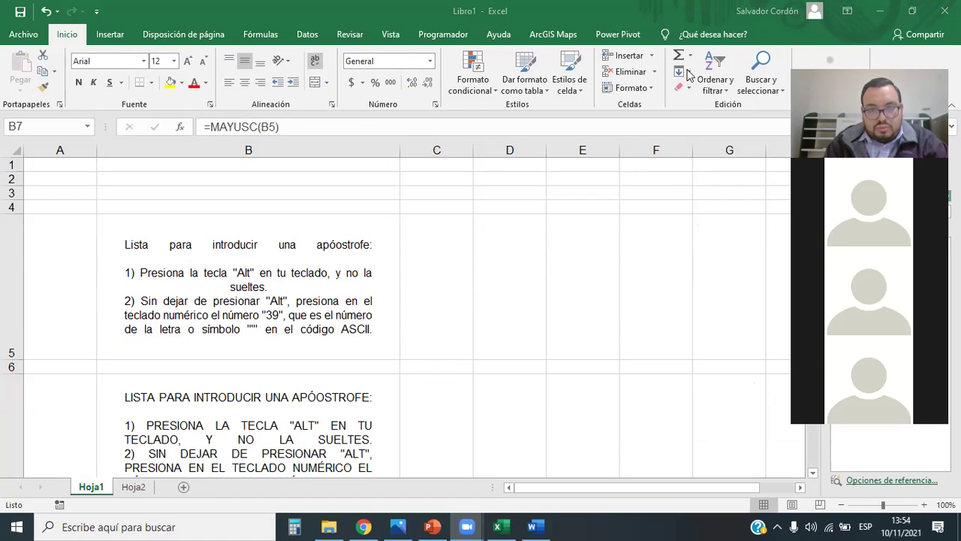
scroll(525, 321, down, 1)
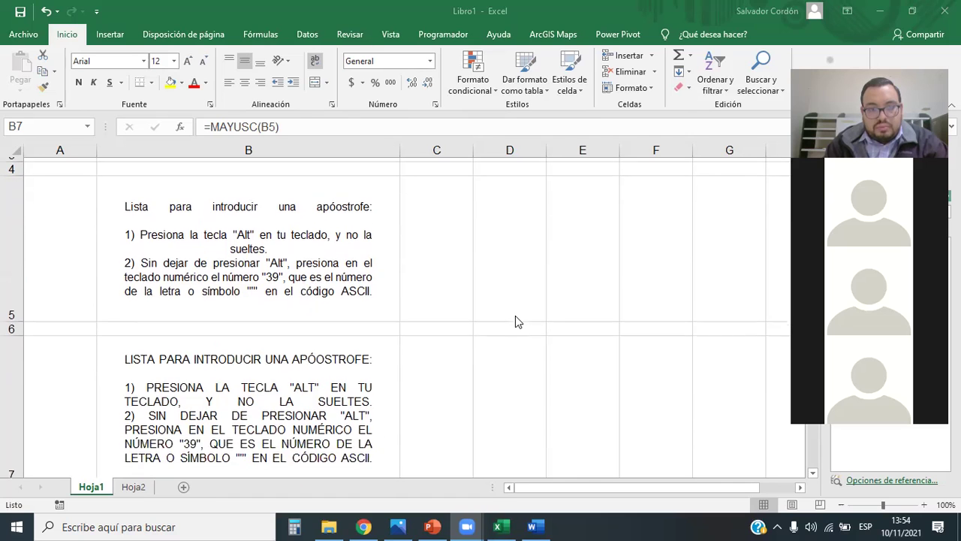
scroll(515, 320, down, 1)
scroll(515, 320, down, 1)
scroll(513, 323, up, 1)
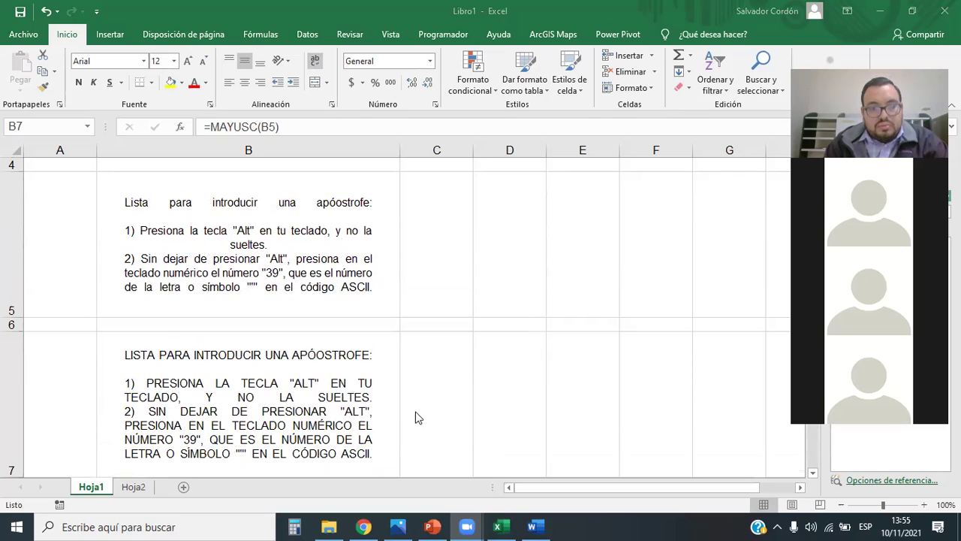
click(366, 403)
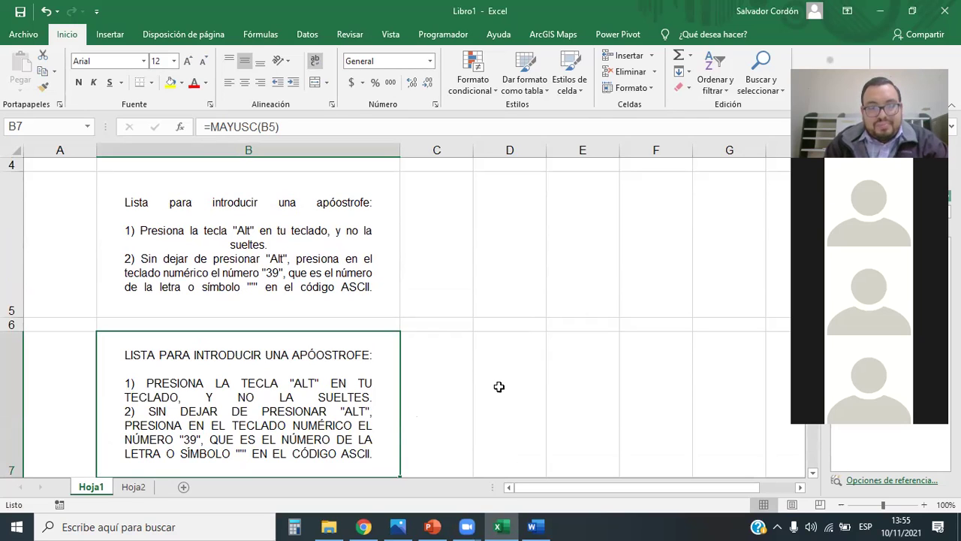
click(499, 387)
scroll(374, 394, down, 1)
scroll(376, 394, up, 1)
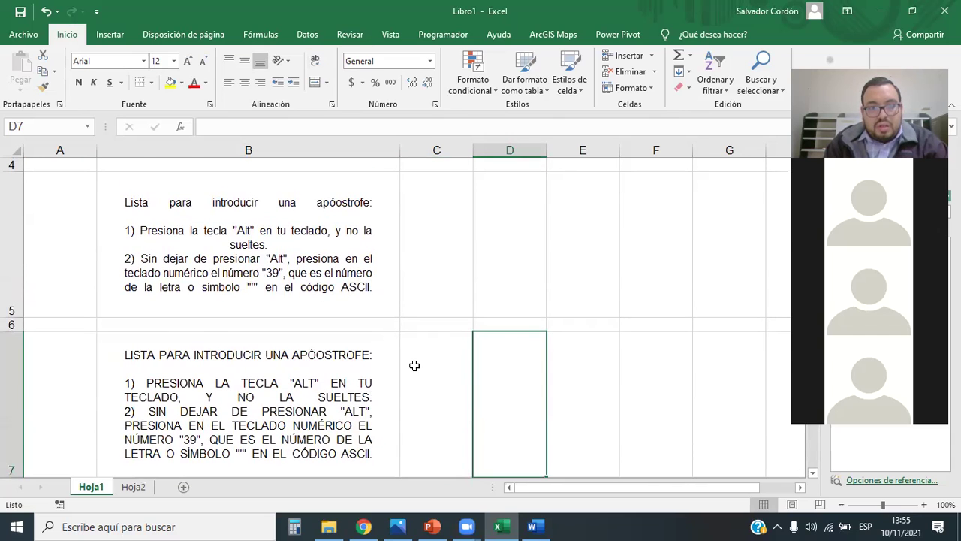
scroll(413, 365, down, 2)
scroll(318, 371, up, 1)
scroll(337, 322, up, 1)
scroll(281, 189, down, 1)
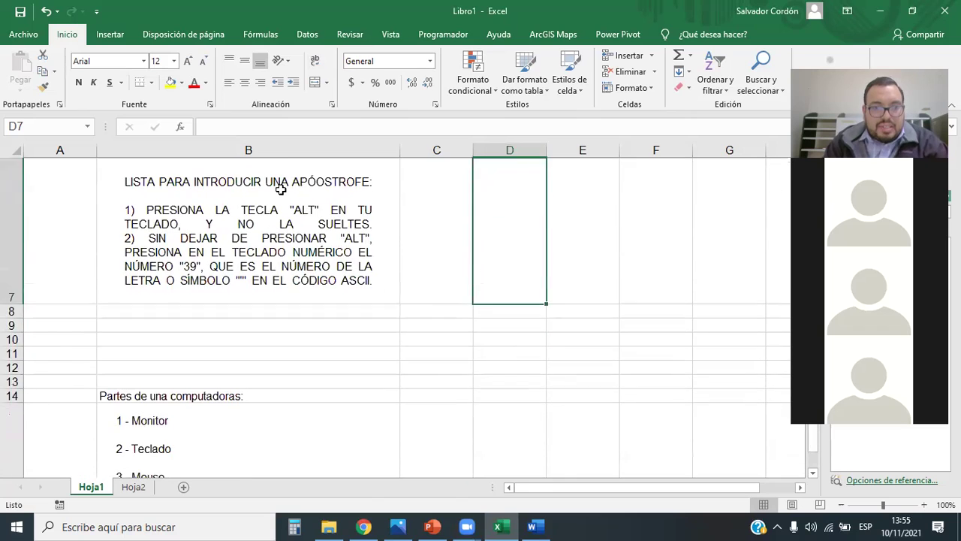
scroll(281, 195, up, 2)
Paste B5's apostrophe instructions into cells B30, B32 and B31
click(347, 303)
key(ctrl+c)
scroll(299, 321, down, 6)
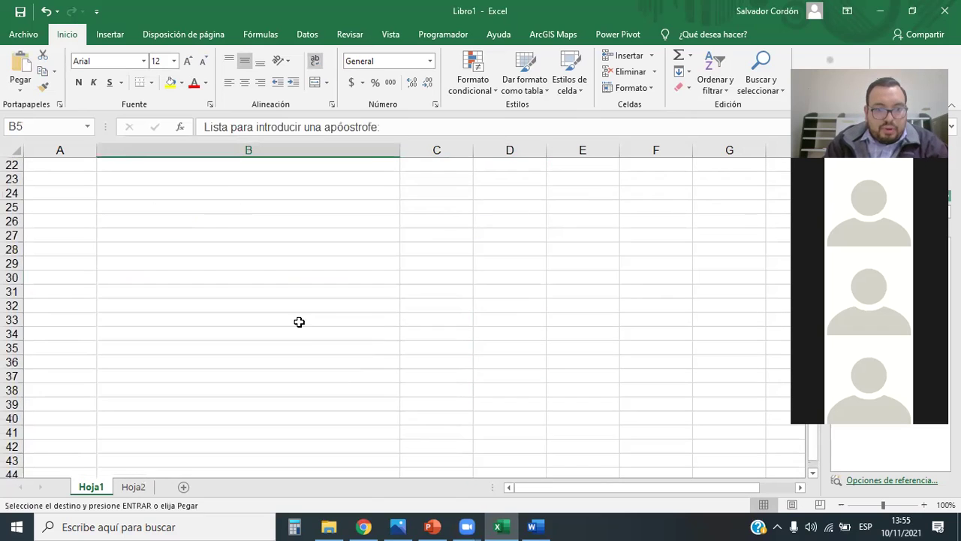
click(232, 278)
key(ctrl+v)
click(241, 399)
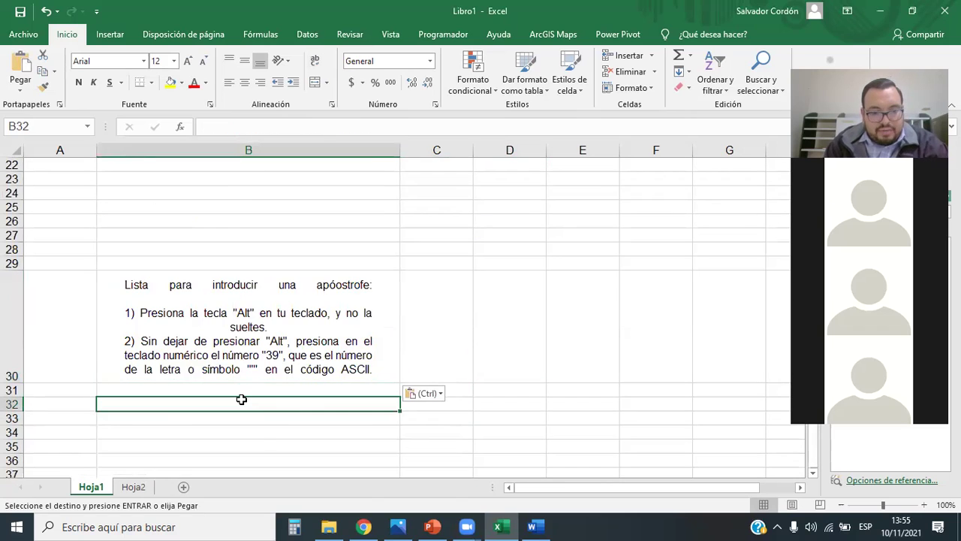
key(ctrl+v)
click(241, 389)
key(ctrl+v)
Copy the B30:B32 instruction list to the clipboard for Word
scroll(509, 333, down, 2)
scroll(508, 333, down, 1)
scroll(482, 236, up, 1)
drag(318, 273, 289, 466)
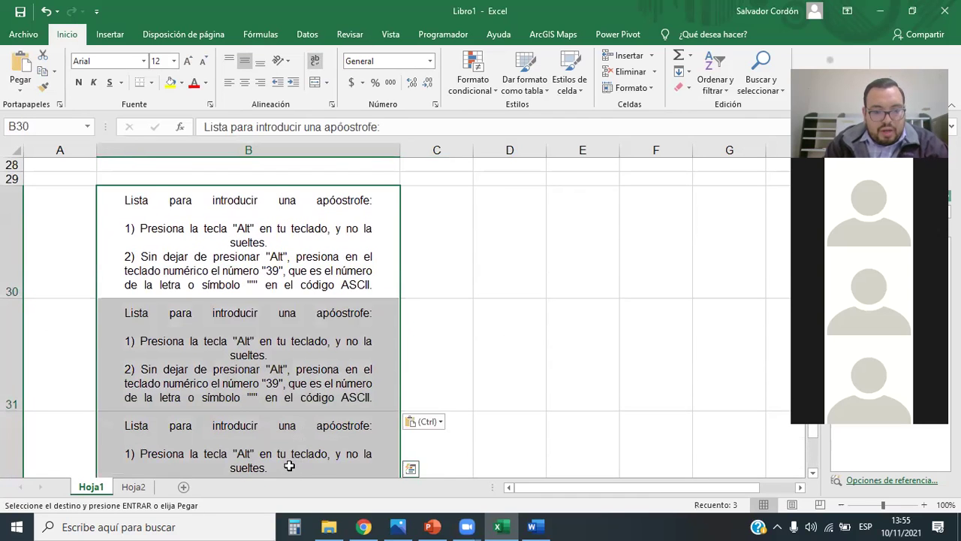
key(ctrl+c)
click(532, 526)
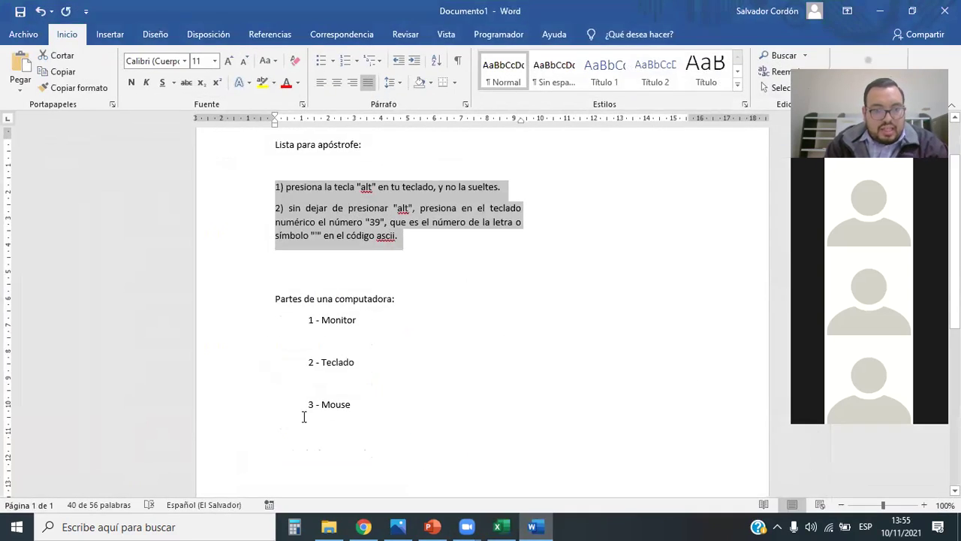
Paste the apostrophe list copies below '3 - Mouse' and remove the gap between them
click(388, 456)
scroll(388, 455, down, 6)
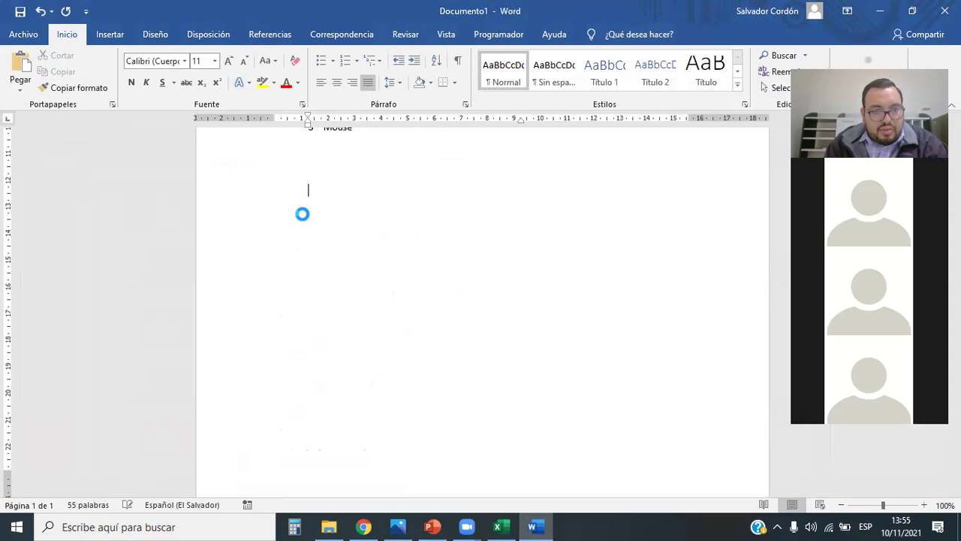
click(502, 525)
drag(502, 525, 539, 525)
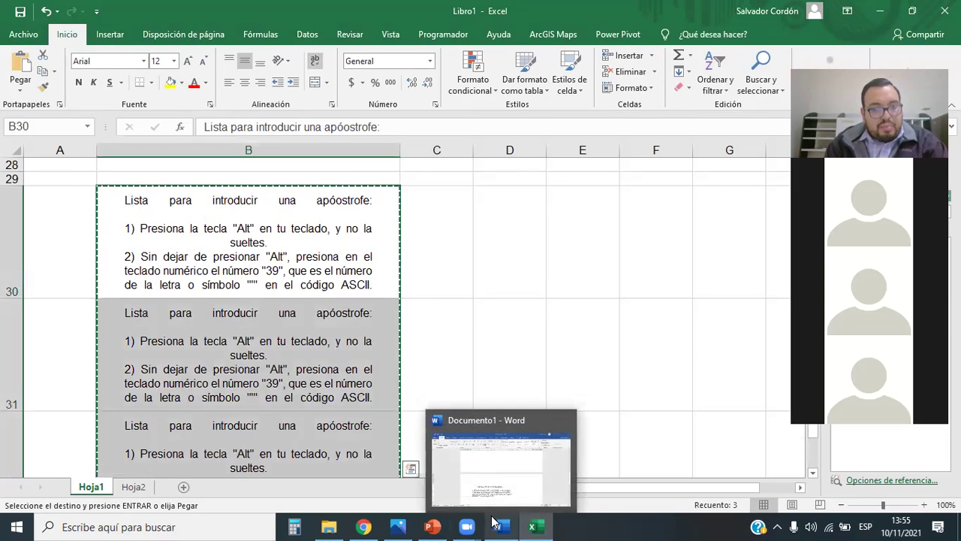
click(499, 461)
scroll(308, 398, down, 2)
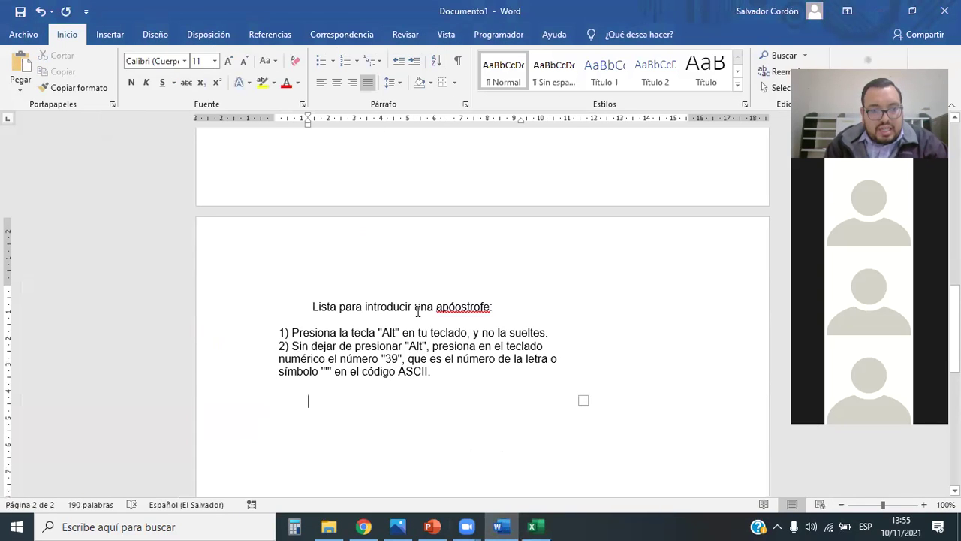
key(ctrl+v)
key(BackSpace)
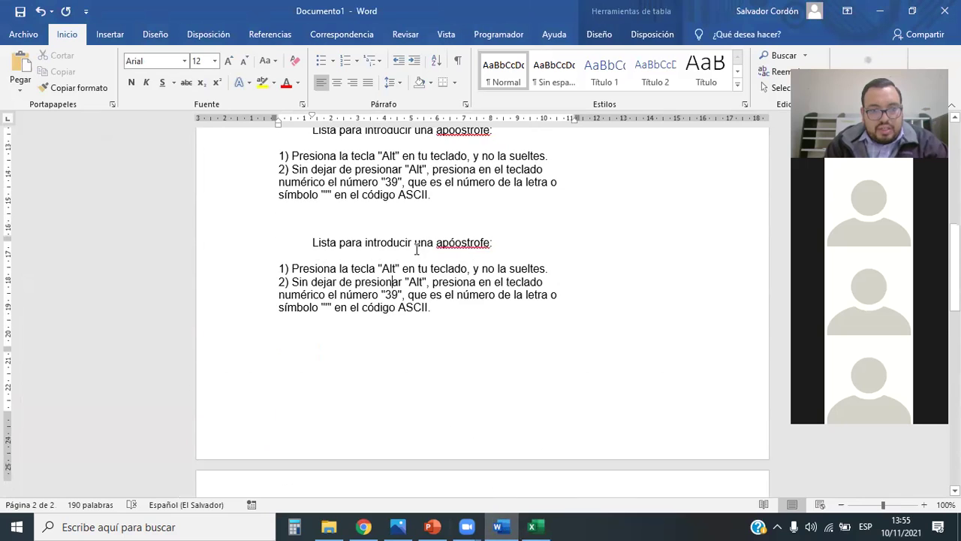
Check the pasted lists and page setup without changes, then return to Excel
click(352, 261)
key(ctrl+a)
click(339, 261)
key(shift+Down)
key(shift+Down)
key(shift+Down)
click(350, 214)
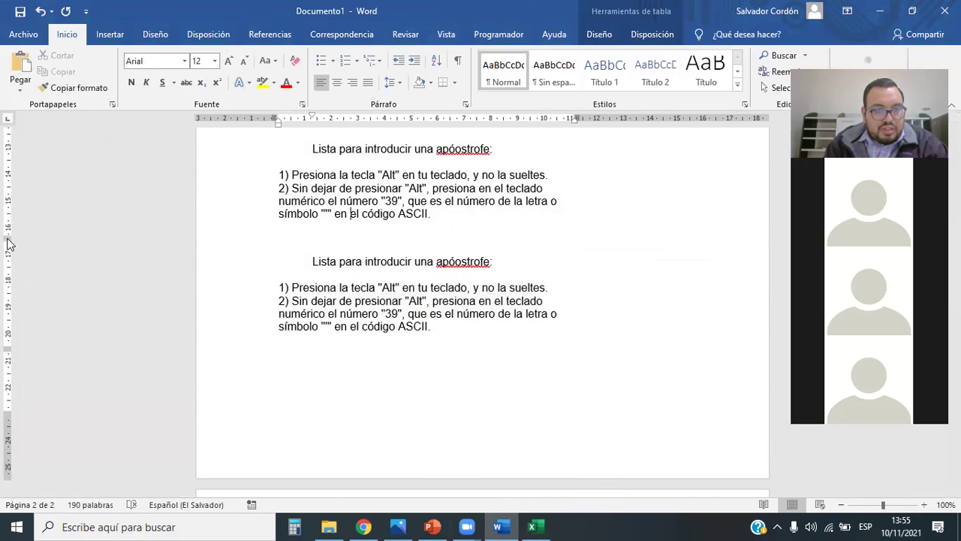
double_click(9, 228)
click(495, 107)
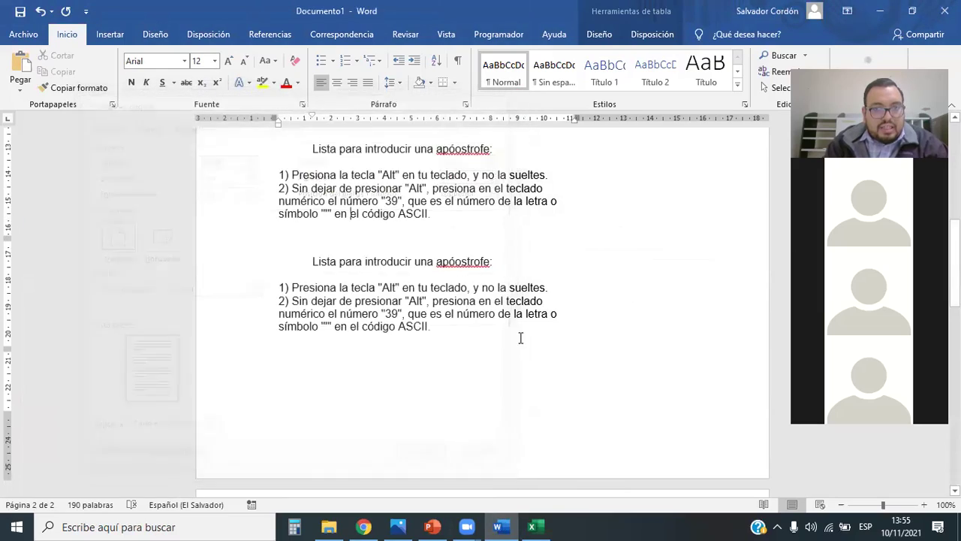
scroll(519, 337, up, 3)
key(alt+Tab)
scroll(445, 279, down, 5)
Enter =MAYUSC(B30) in D30 to uppercase the list text
scroll(445, 279, up, 3)
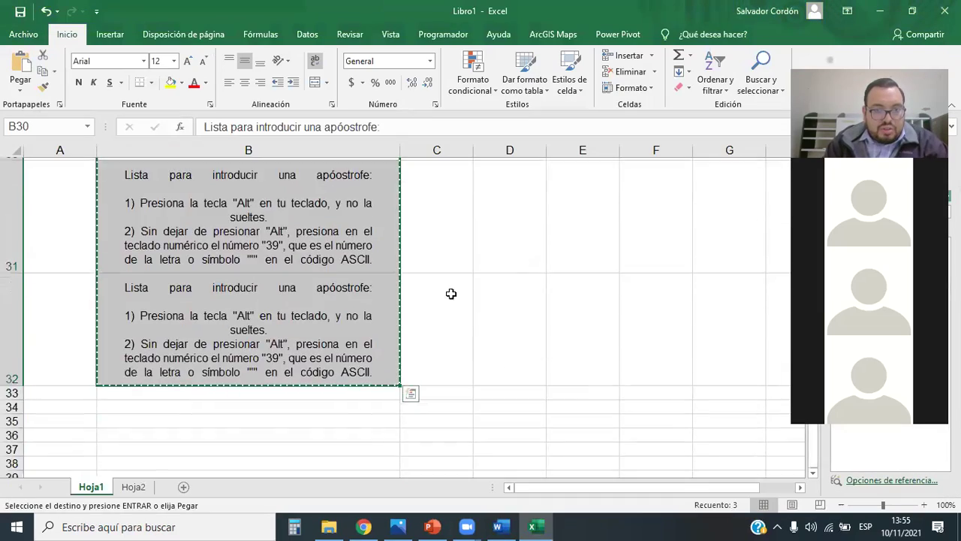
scroll(451, 294, up, 2)
ctrl+scroll(482, 288, down, 1)
ctrl+scroll(481, 295, down, 1)
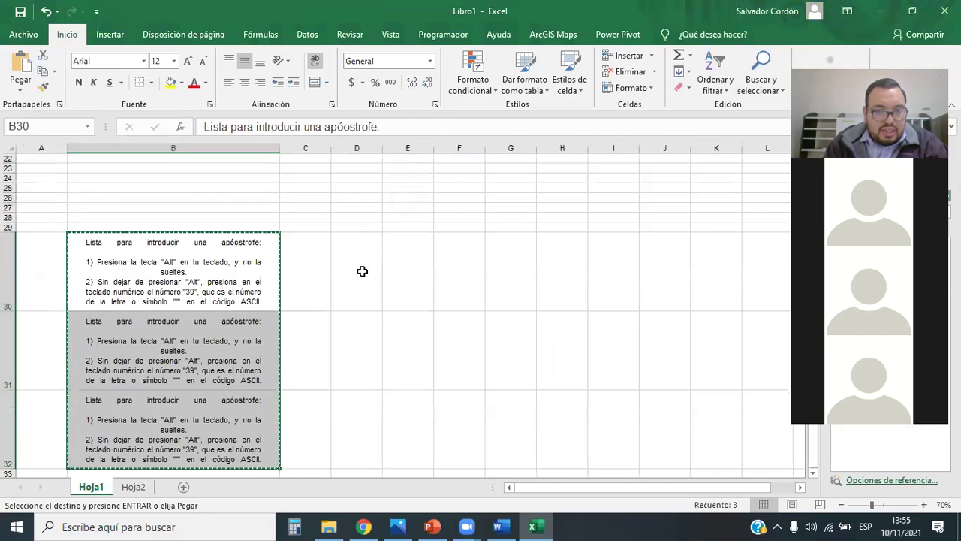
click(363, 270)
text(=MAYUS)
double_click(373, 320)
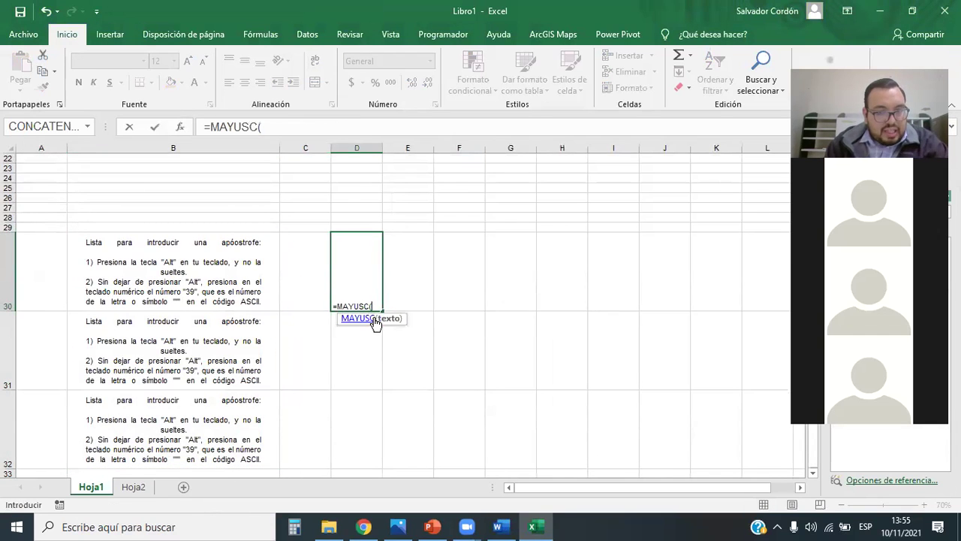
click(200, 256)
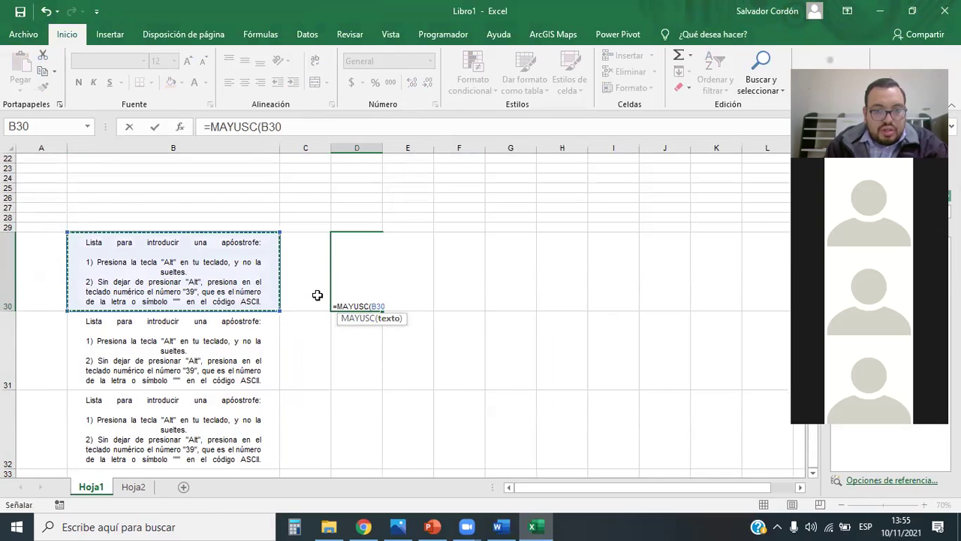
text())
key(Return)
click(363, 287)
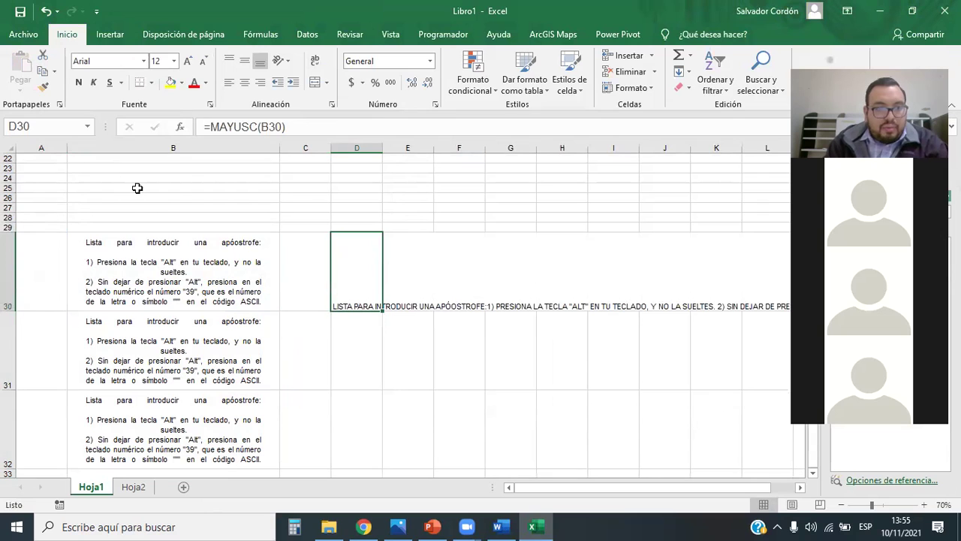
Copy column B's formatting onto column D and fill D30's formula down to D32
click(182, 149)
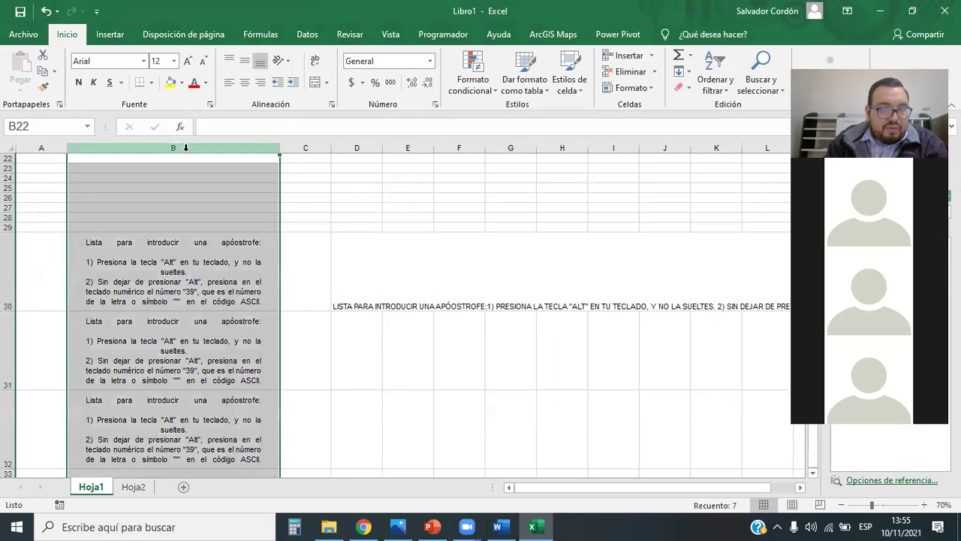
click(41, 91)
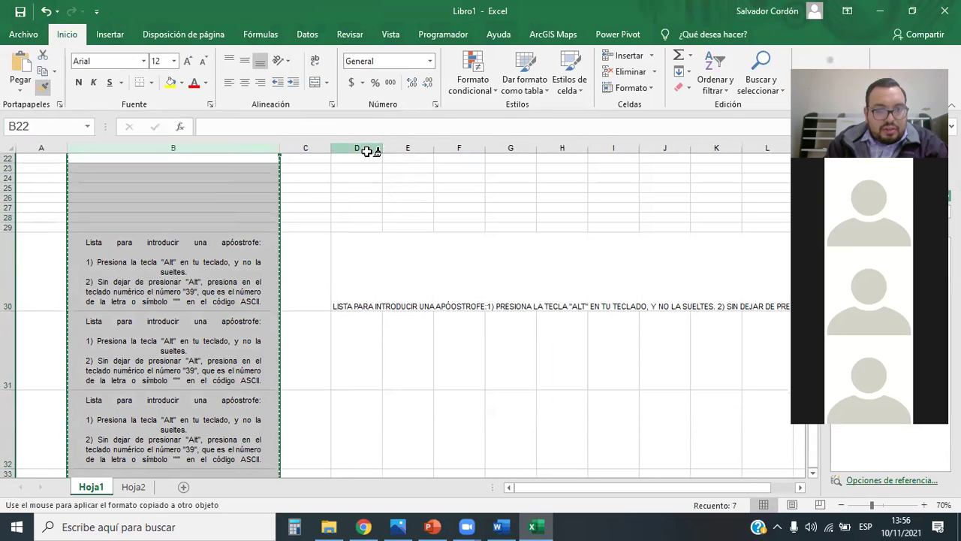
click(368, 148)
click(468, 292)
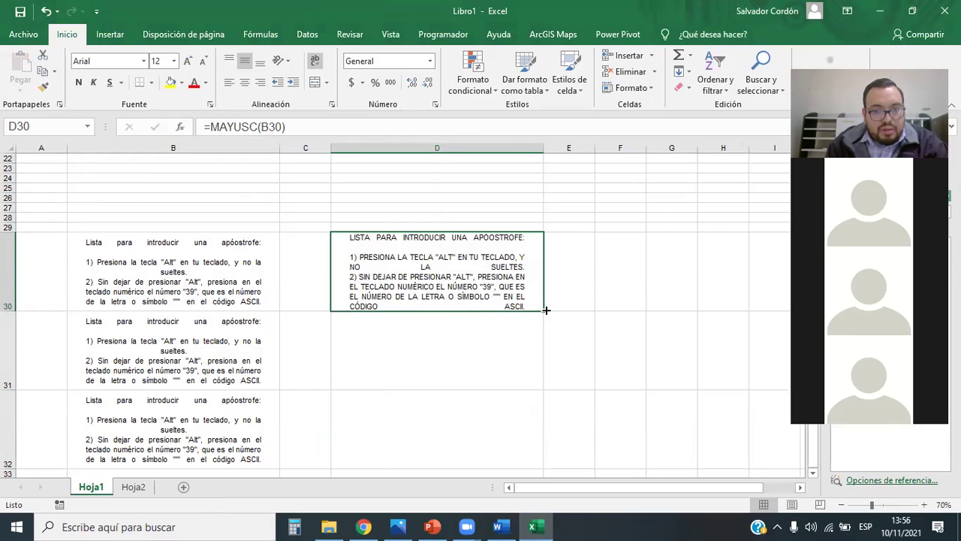
drag(546, 310, 523, 467)
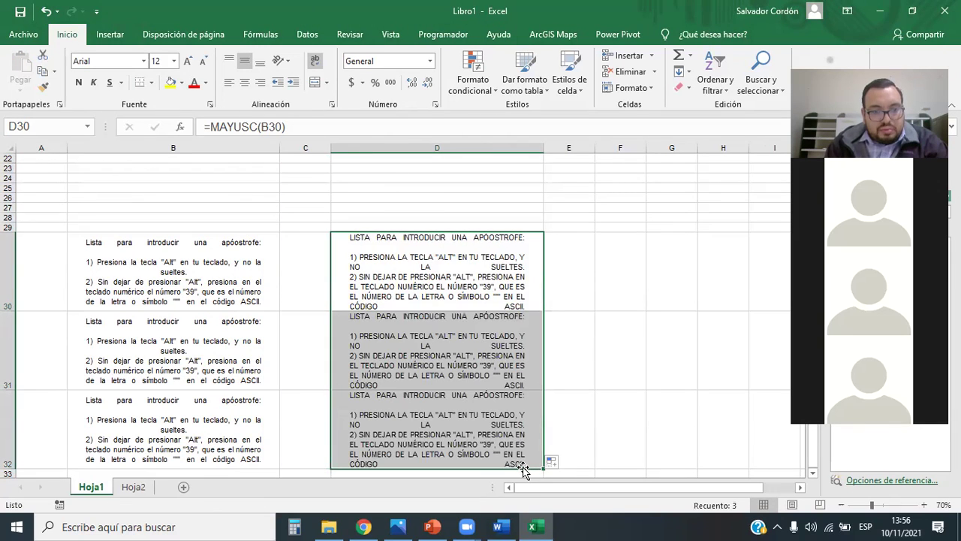
click(171, 350)
key(Right)
key(Right)
key(Up)
key(Down)
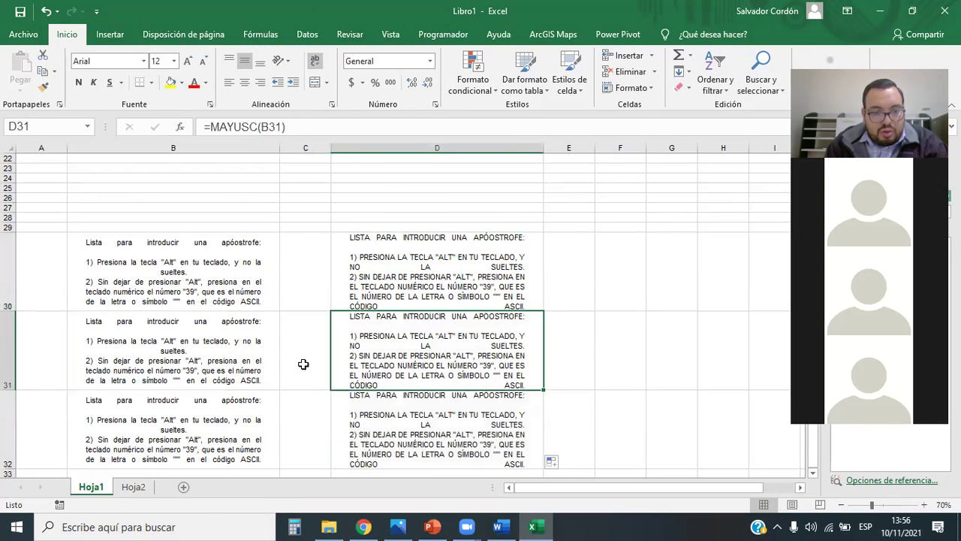
key(Left)
key(Left)
click(213, 417)
click(412, 401)
scroll(346, 345, down, 2)
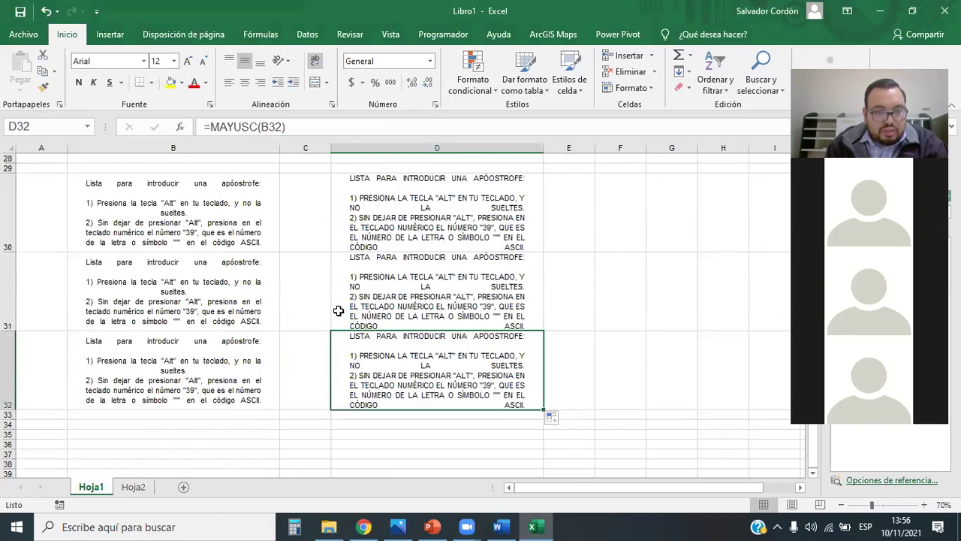
click(197, 178)
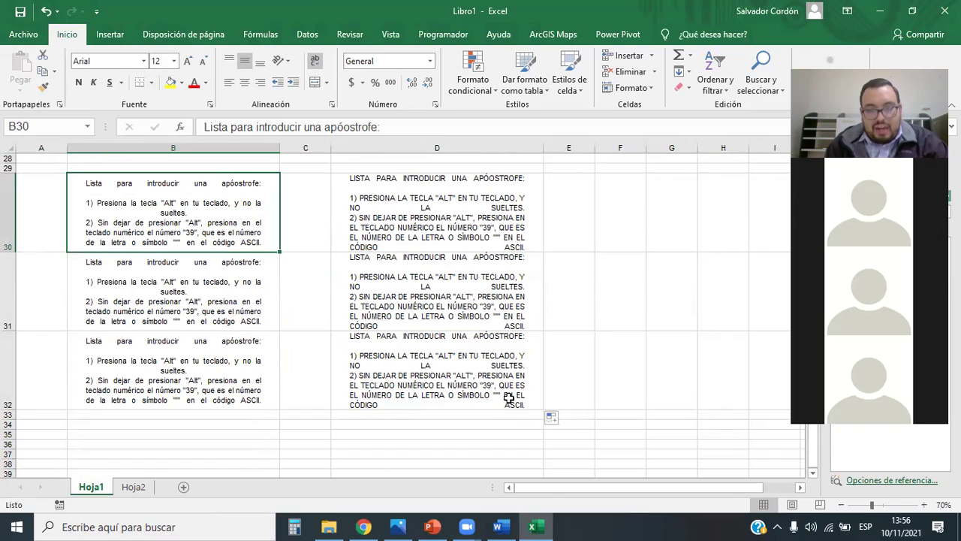
scroll(280, 325, up, 9)
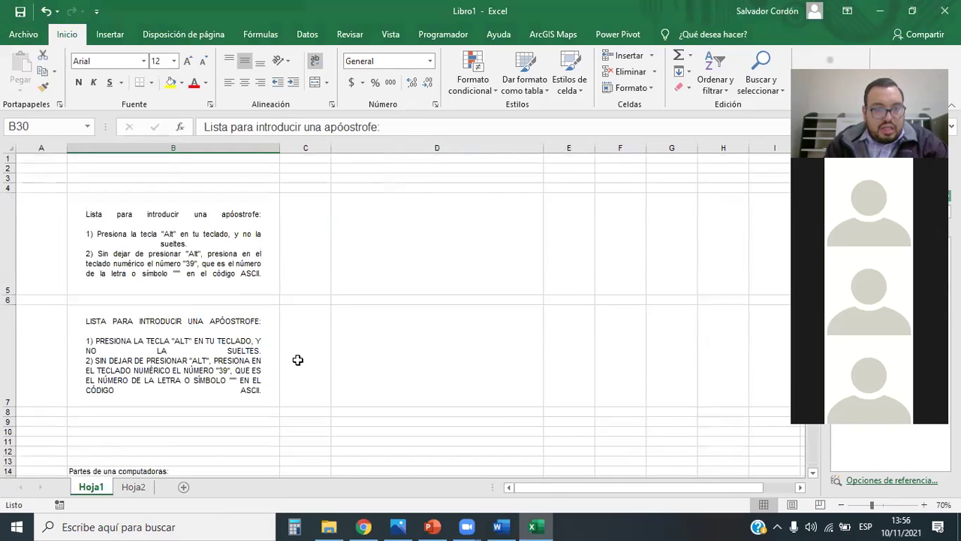
click(430, 61)
click(431, 61)
click(135, 486)
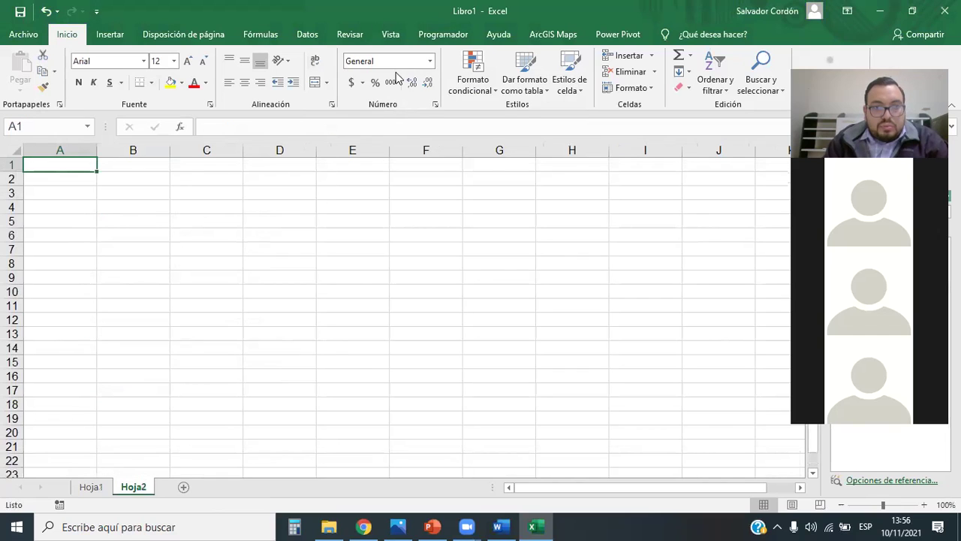
click(430, 61)
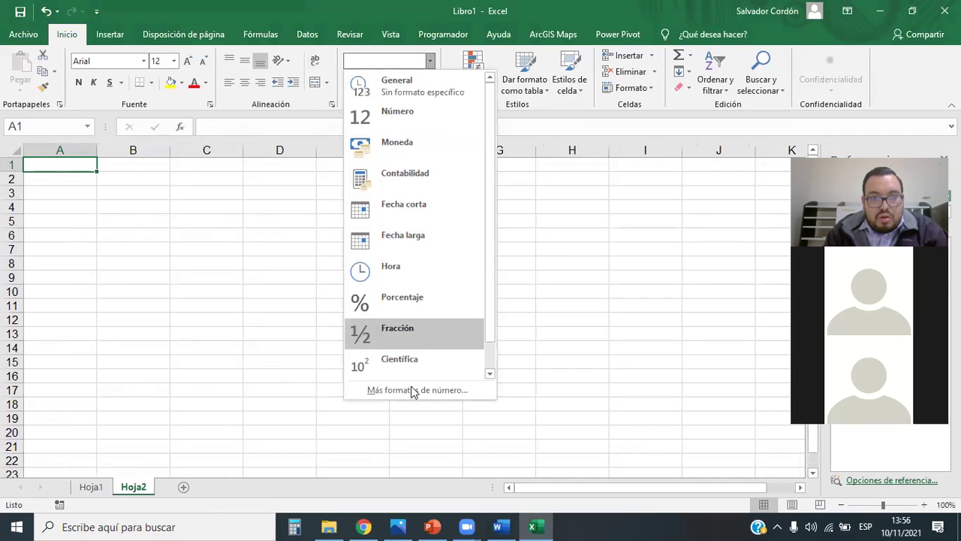
click(413, 390)
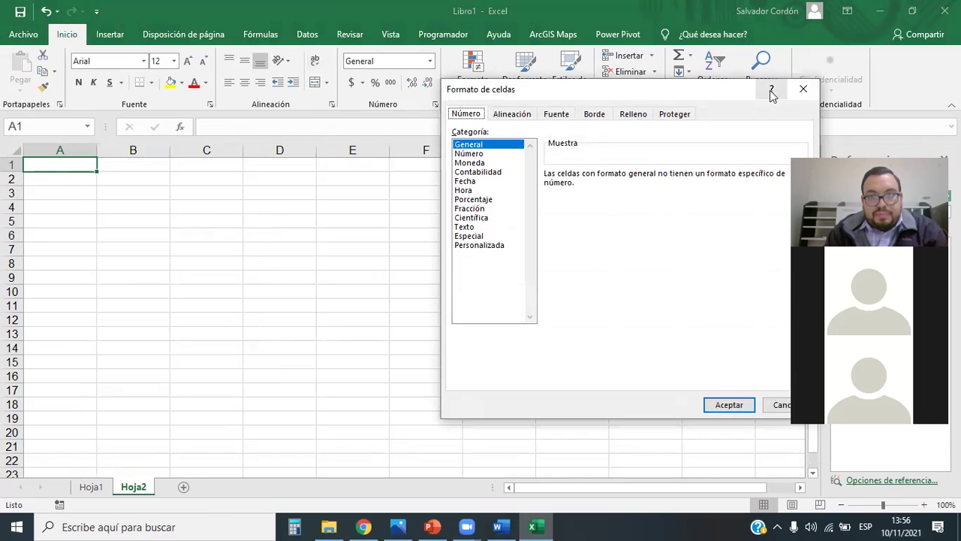
drag(691, 90, 481, 124)
click(603, 122)
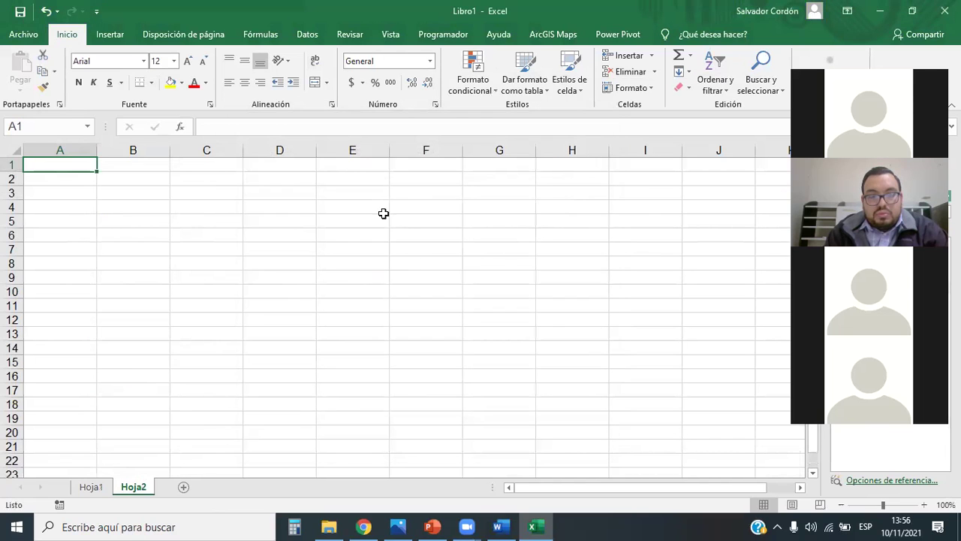
click(101, 488)
scroll(226, 376, up, 3)
scroll(350, 333, down, 3)
Undo the recent column D changes, clearing D31:D32, and cancel the pending column B copy
scroll(541, 311, down, 2)
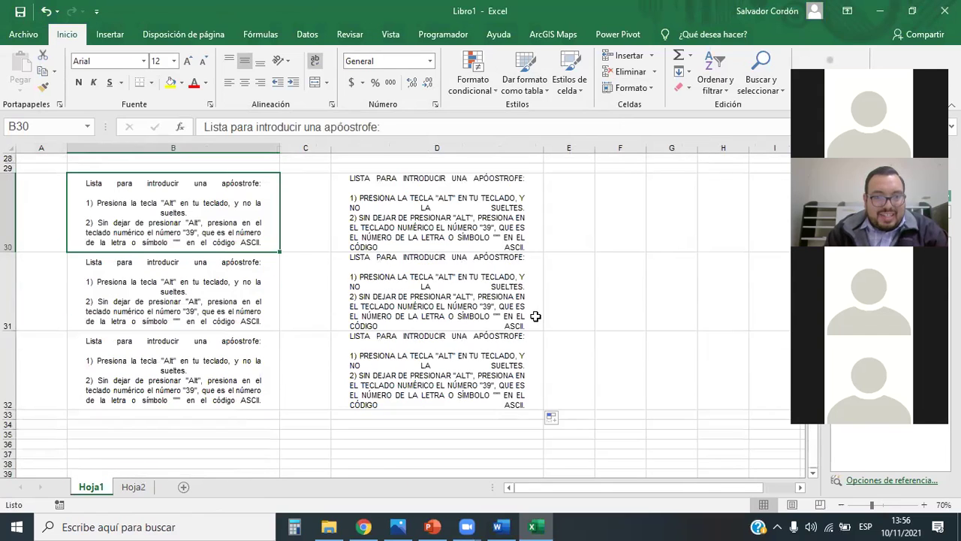
click(579, 345)
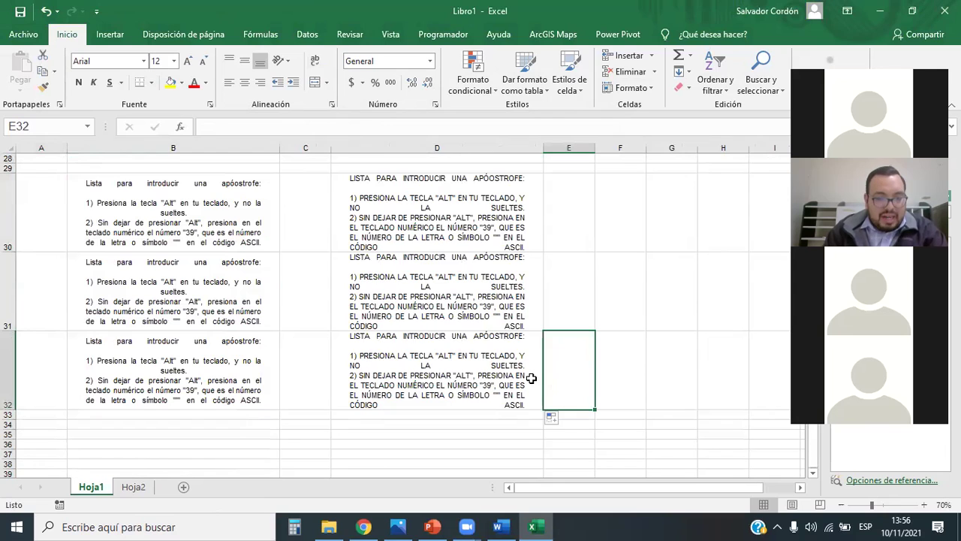
key(ctrl+z)
key(ctrl+z)
key(ctrl+z)
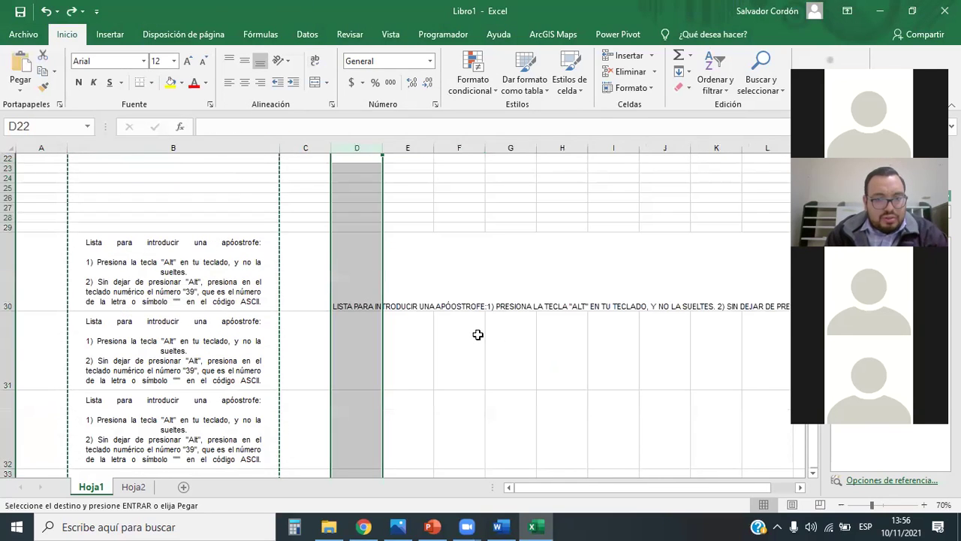
scroll(477, 334, down, 1)
click(425, 330)
click(356, 268)
click(425, 334)
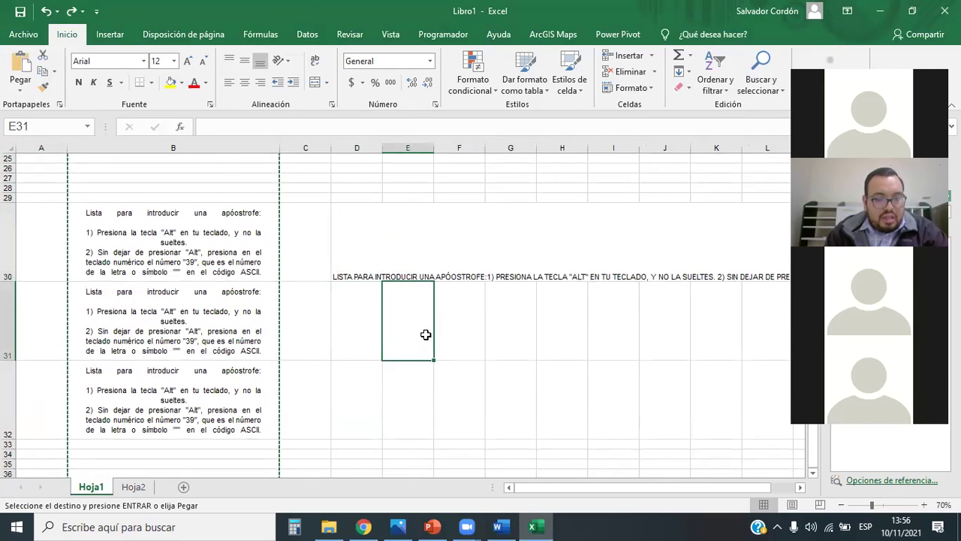
key(Escape)
click(359, 248)
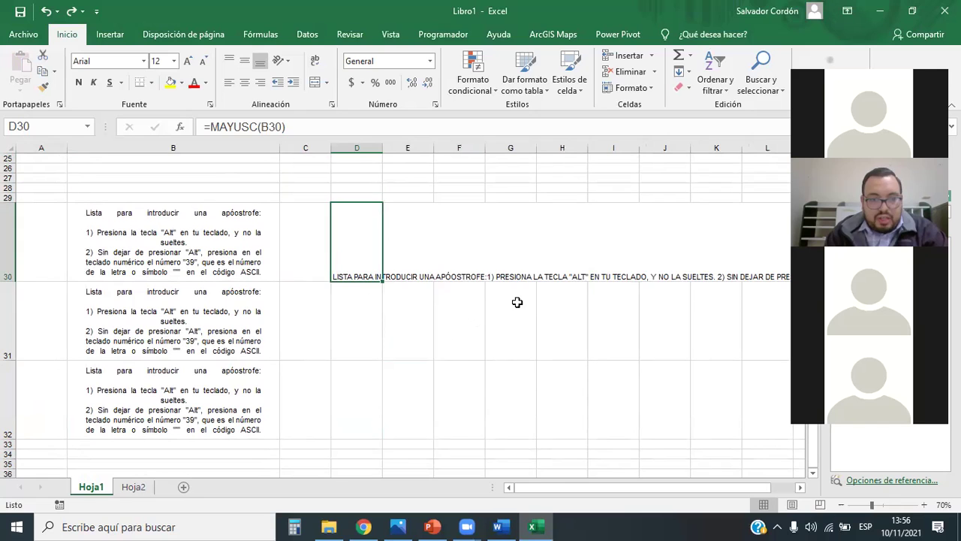
click(188, 198)
click(206, 142)
click(223, 250)
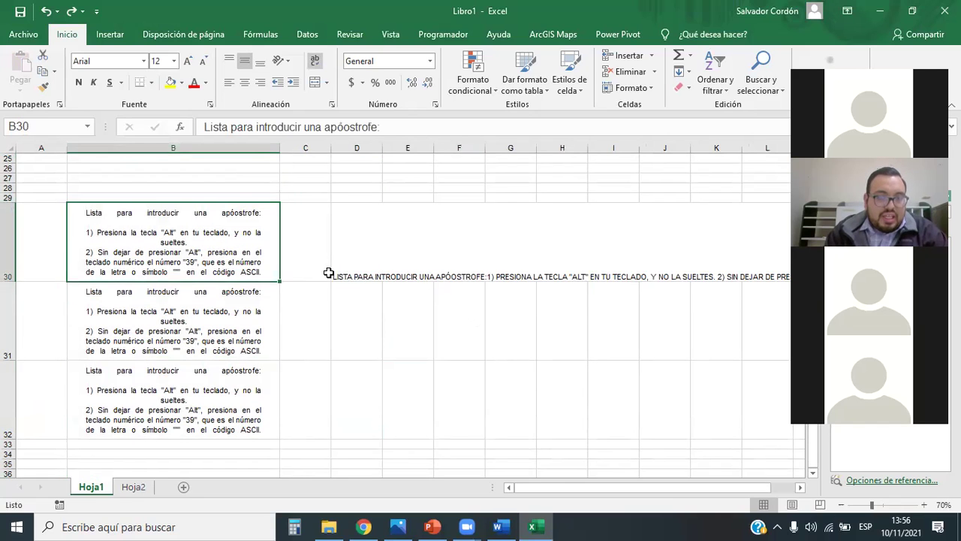
click(383, 311)
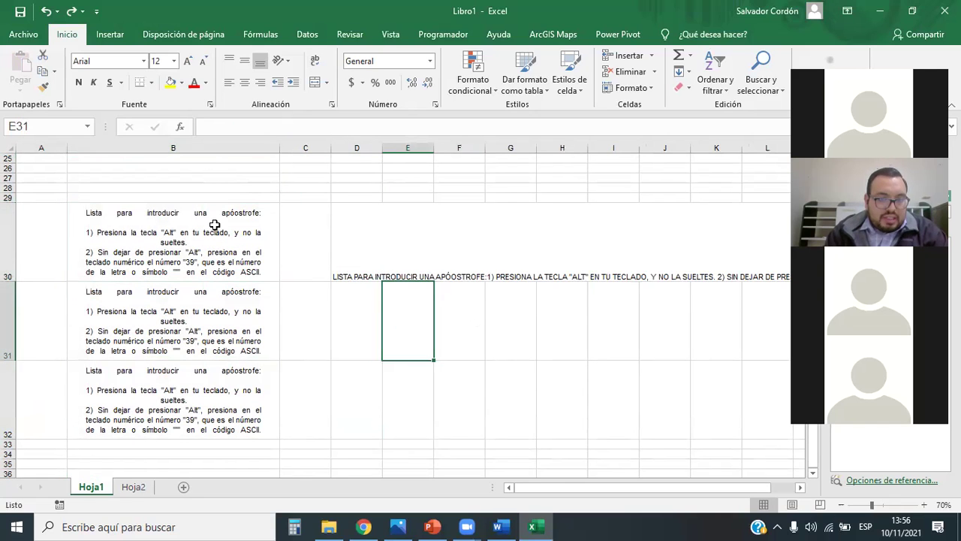
Apply B30:B32's wrapped formatting to D30, widen column D and shorten row 30
drag(212, 225, 206, 410)
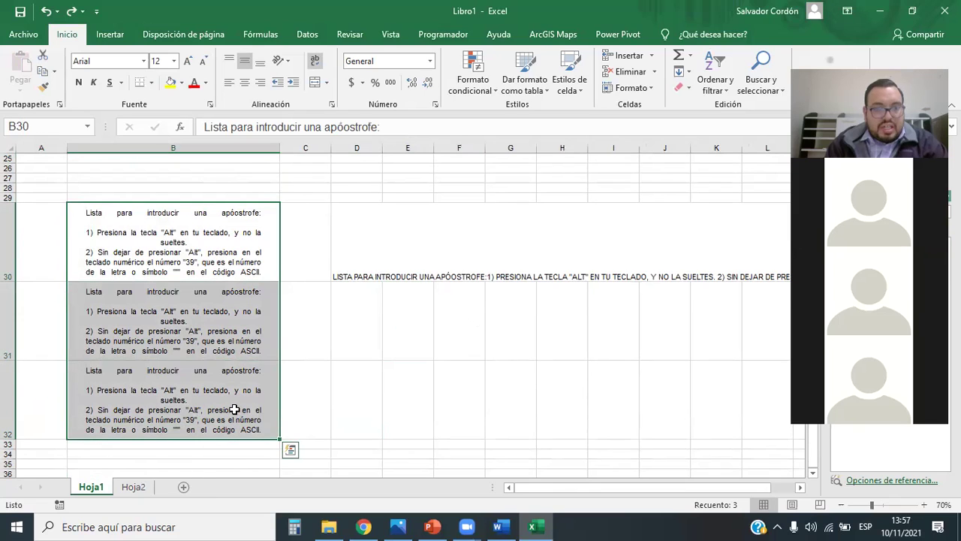
click(44, 90)
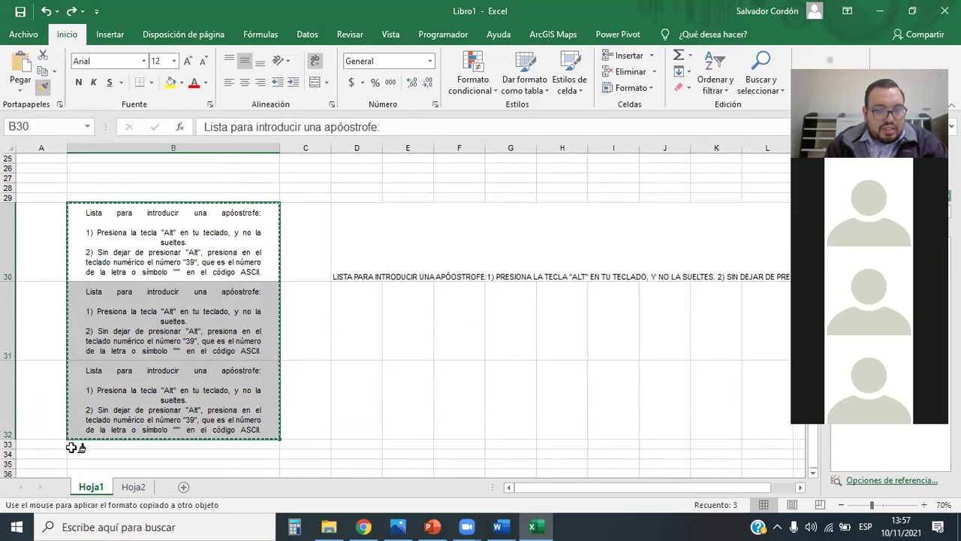
click(357, 224)
drag(382, 148, 489, 148)
scroll(642, 296, down, 1)
scroll(639, 296, up, 1)
drag(485, 146, 509, 147)
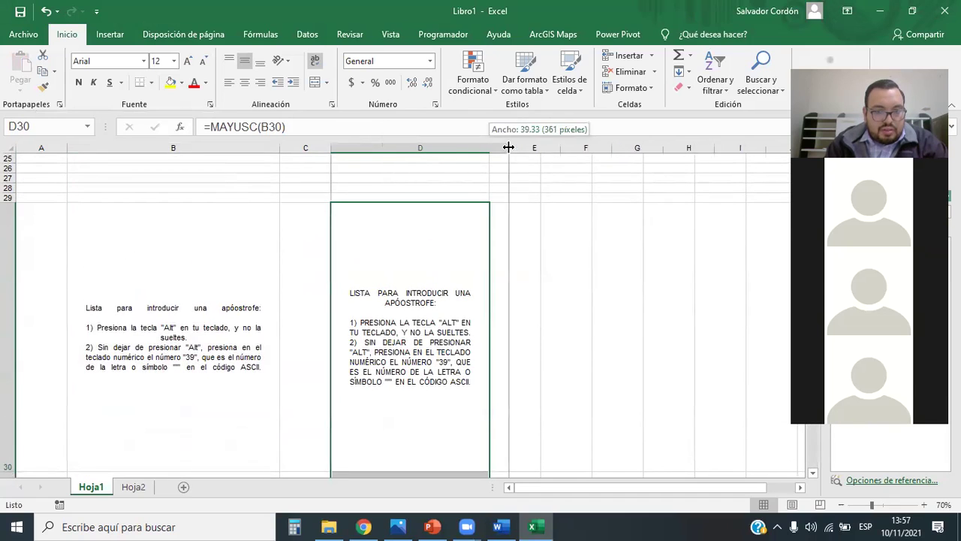
drag(6, 469, 10, 354)
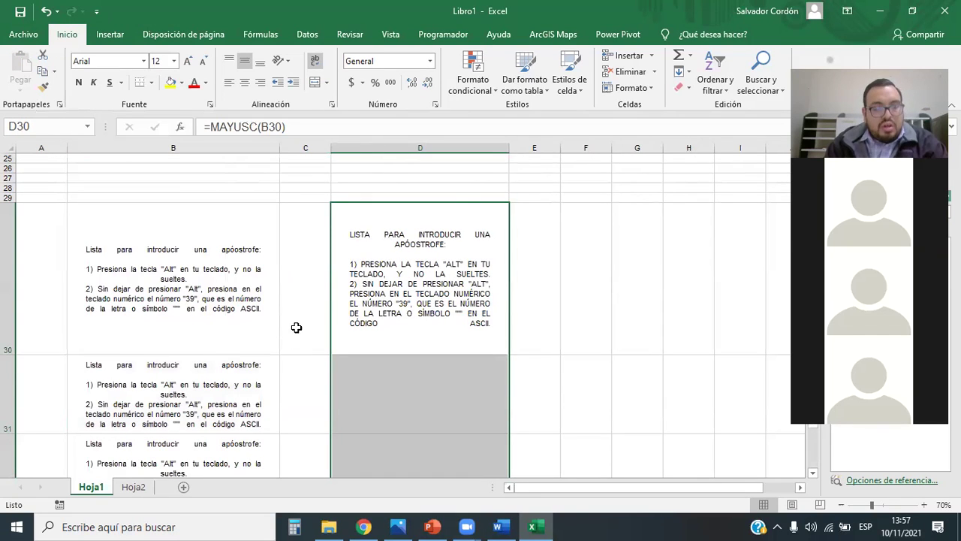
scroll(375, 319, up, 2)
scroll(379, 323, up, 2)
scroll(383, 334, up, 4)
scroll(384, 342, down, 6)
scroll(384, 341, down, 3)
scroll(378, 348, down, 2)
scroll(378, 348, up, 2)
scroll(378, 349, down, 2)
scroll(377, 351, down, 1)
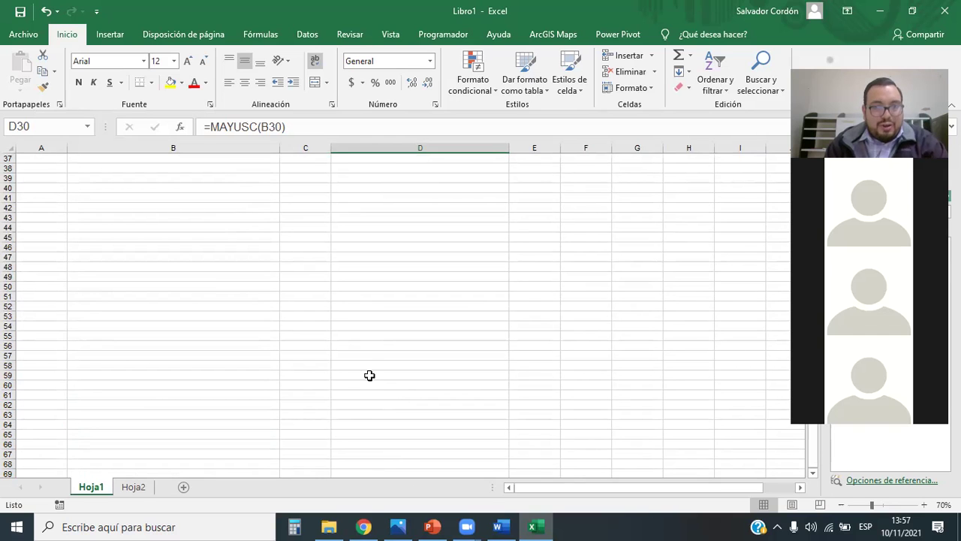
scroll(369, 376, up, 2)
scroll(363, 374, up, 1)
scroll(362, 377, down, 1)
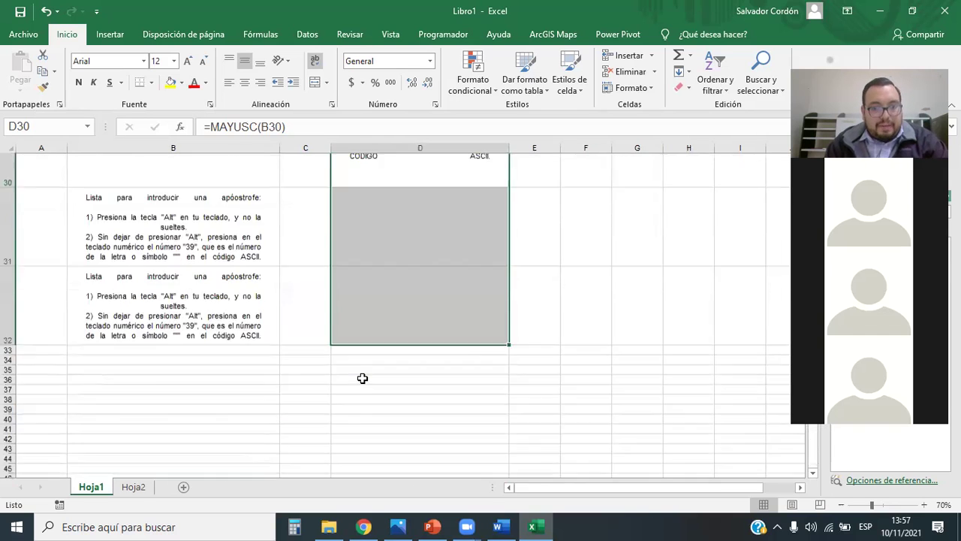
scroll(362, 378, down, 1)
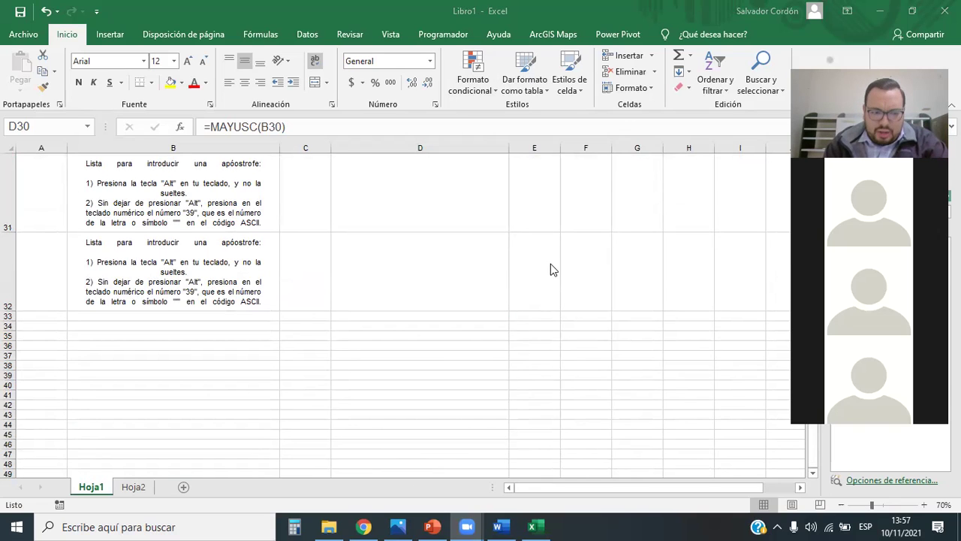
scroll(326, 335, down, 2)
On Hoja2, enter VENDEDOR in cell C5
click(136, 488)
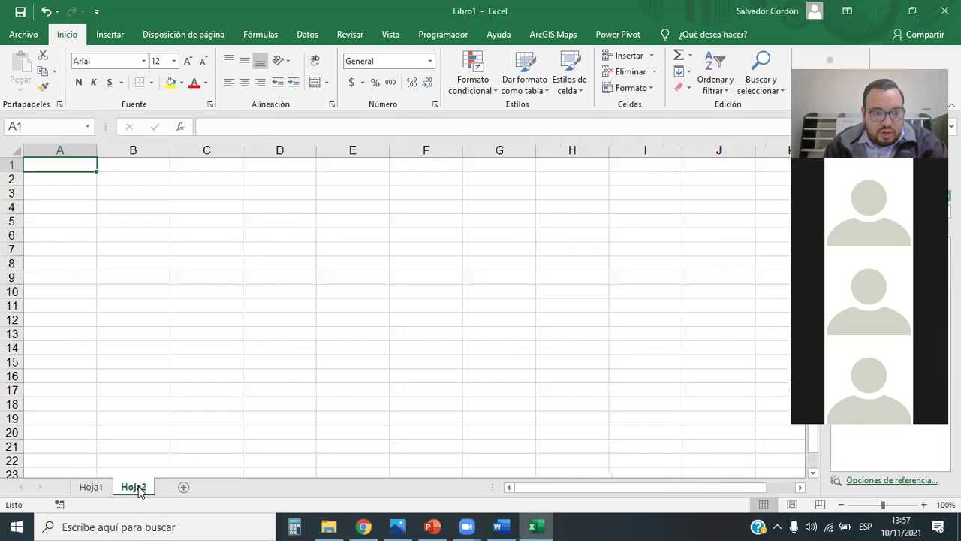
click(238, 223)
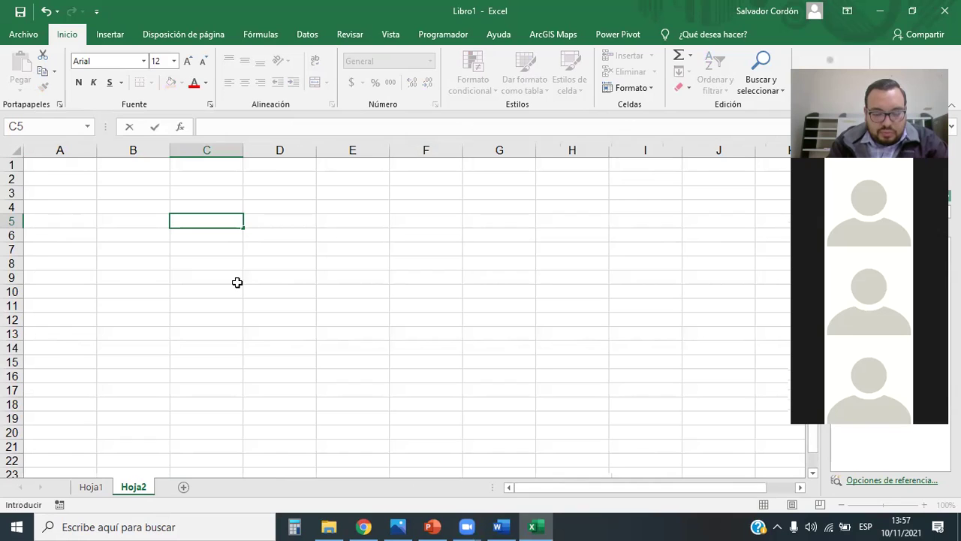
text(EDOR)
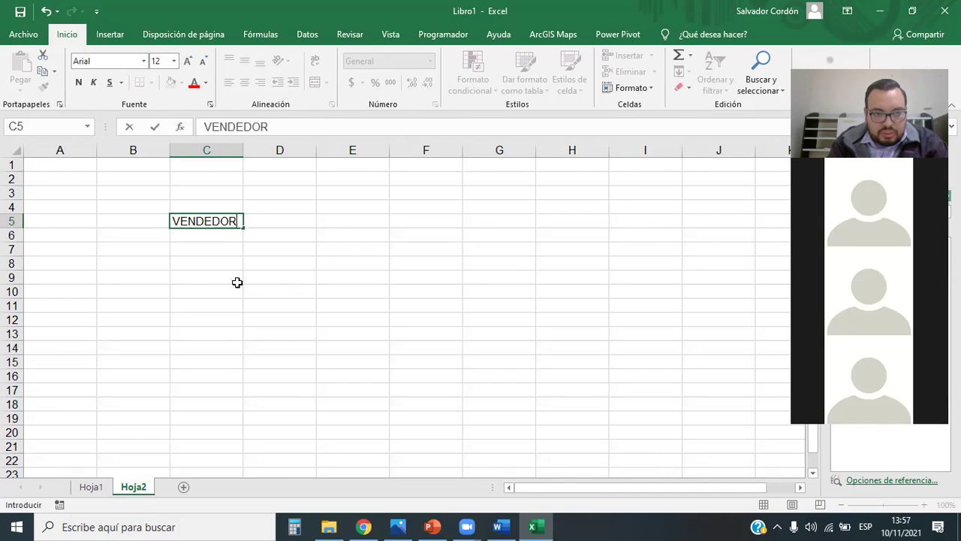
key(Return)
Enter VENDEDOR 1 in D5 and VENDEDOR 2 in D6
click(229, 220)
click(255, 223)
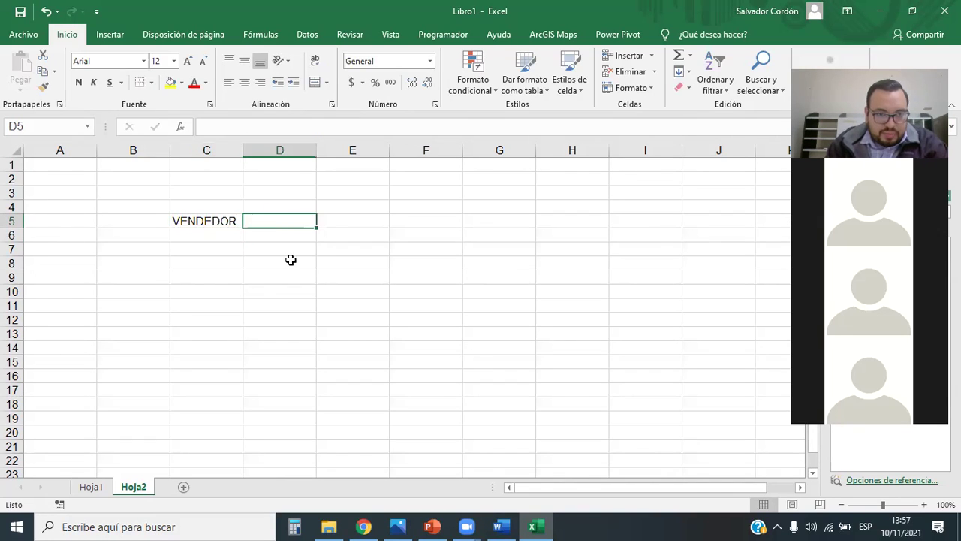
text(VEN)
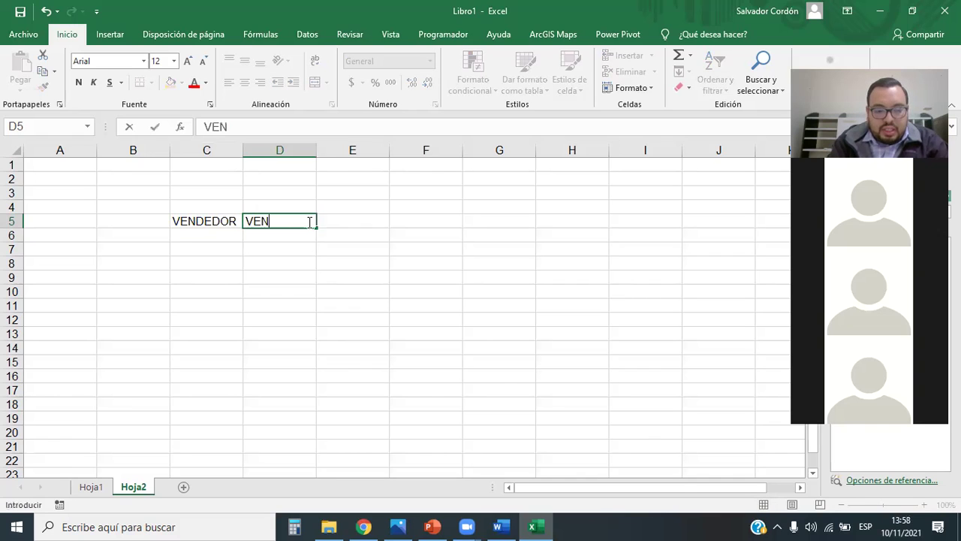
text(DEDOR 1)
key(Return)
text(VEND)
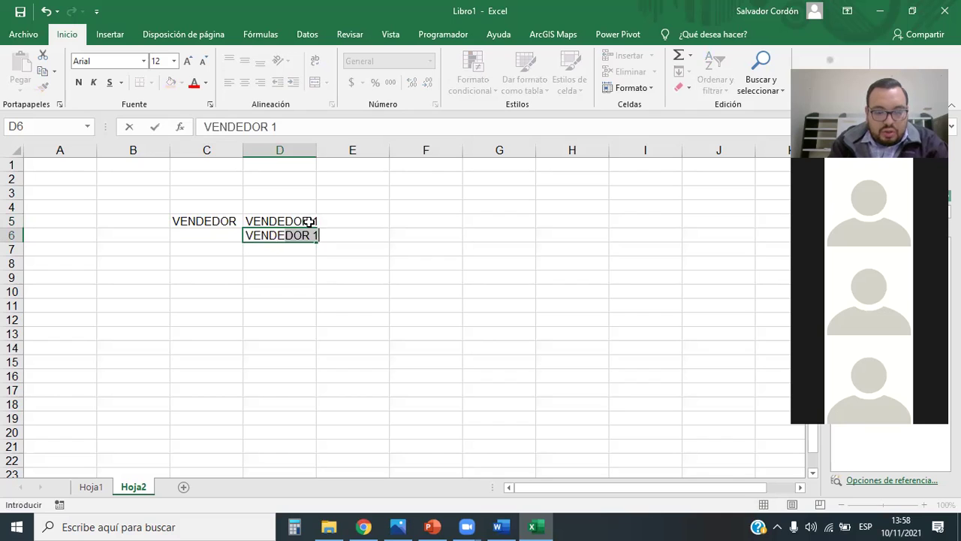
key(Tab)
key(Left)
key(super)
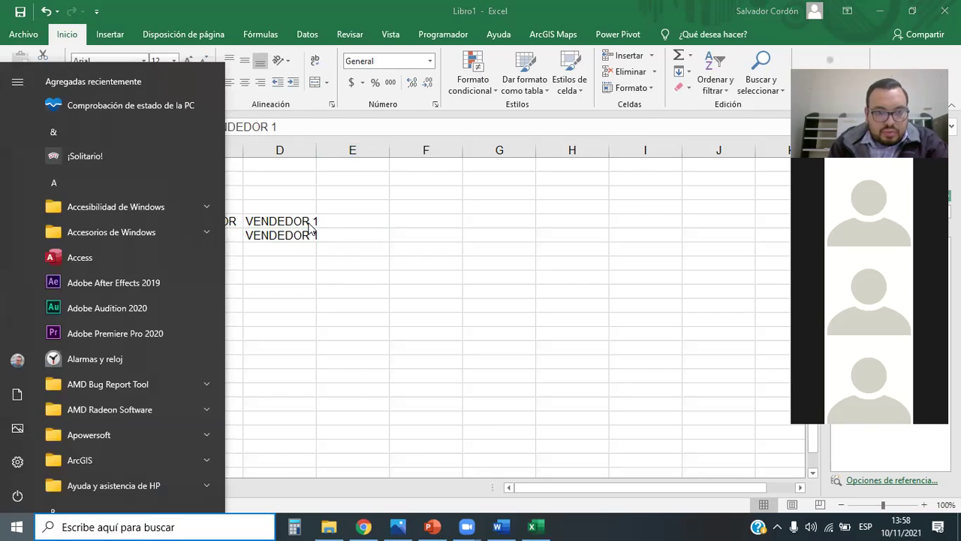
key(Escape)
key(Escape)
key(F2)
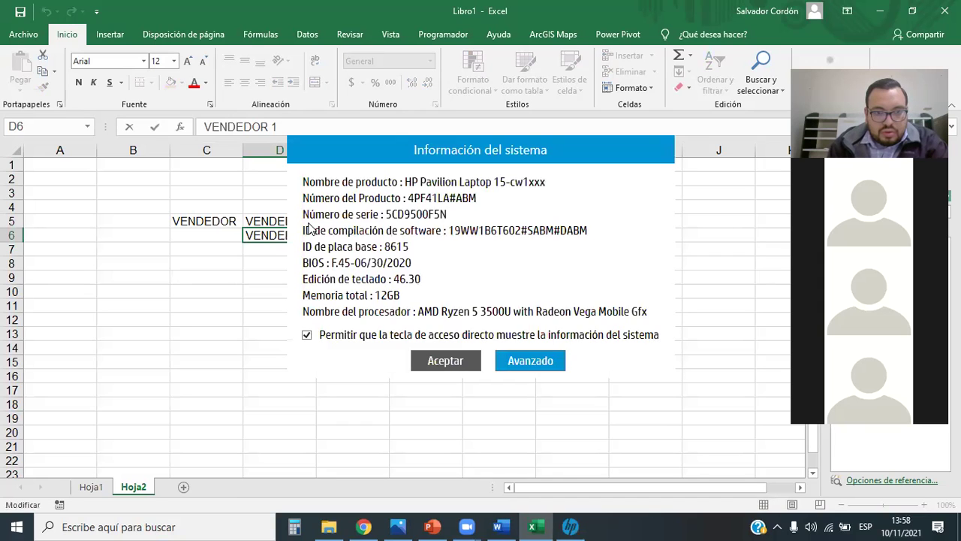
click(444, 361)
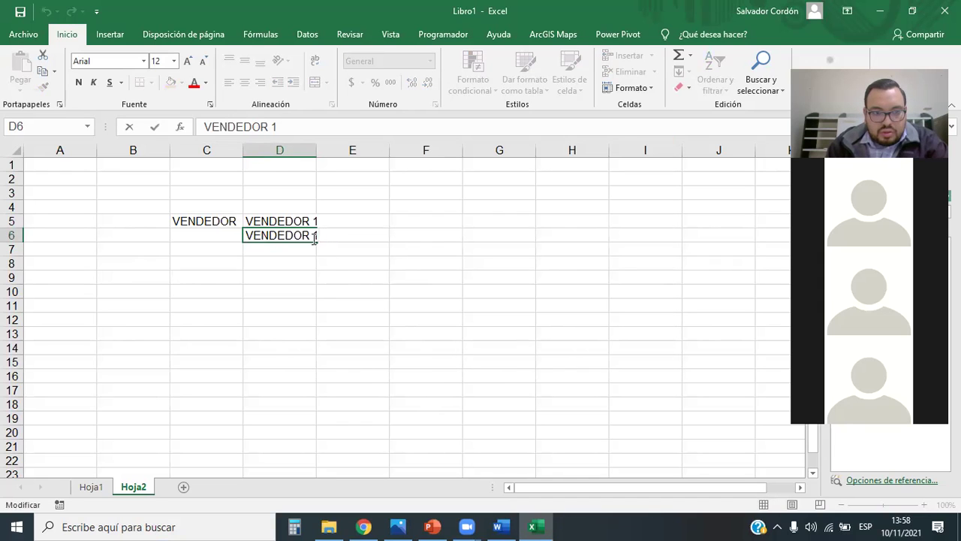
key(BackSpace)
text(2)
key(Return)
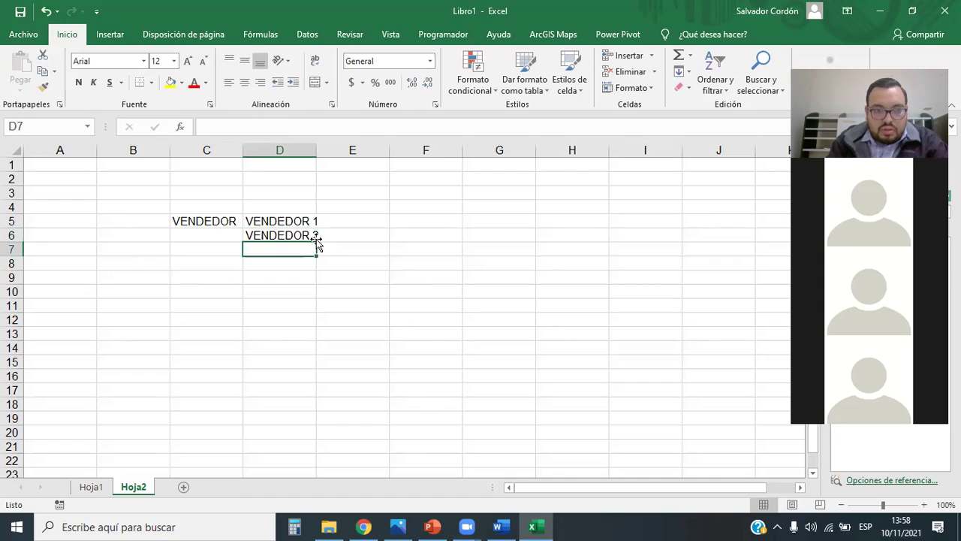
Extend the series down to VENDEDOR 6 in D10 and widen column D
drag(307, 219, 316, 296)
key(ctrl+c)
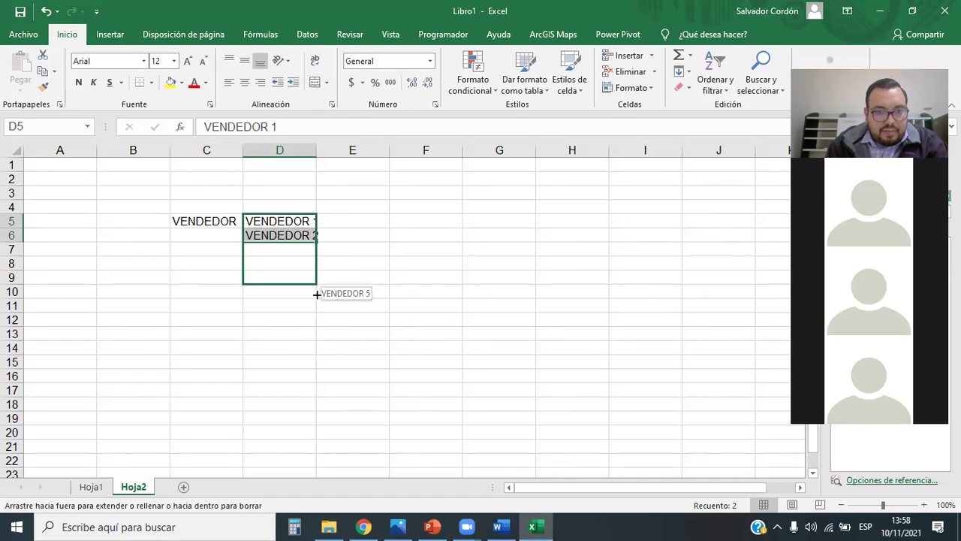
click(436, 267)
drag(316, 151, 356, 151)
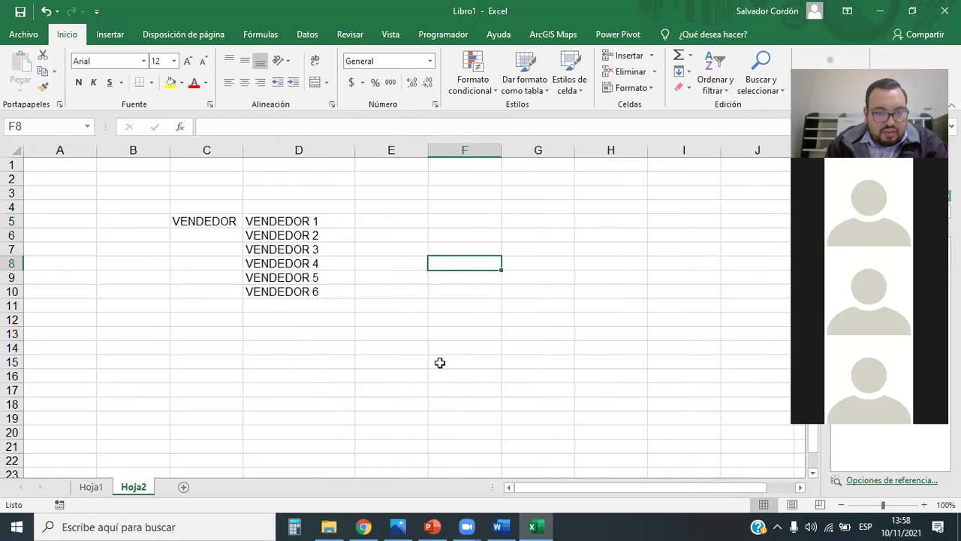
click(264, 150)
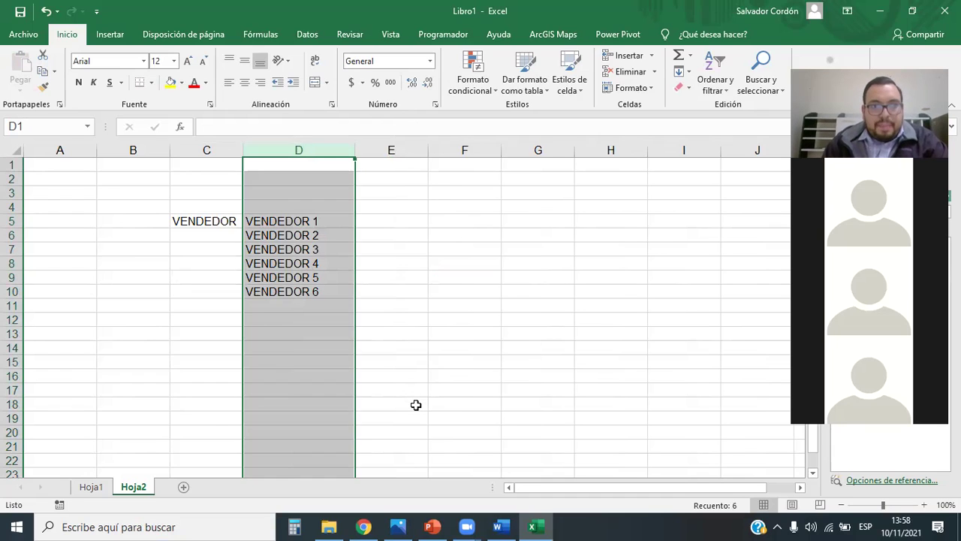
Merge C5:C10 into one cell with Combinar y centrar
drag(215, 225, 225, 290)
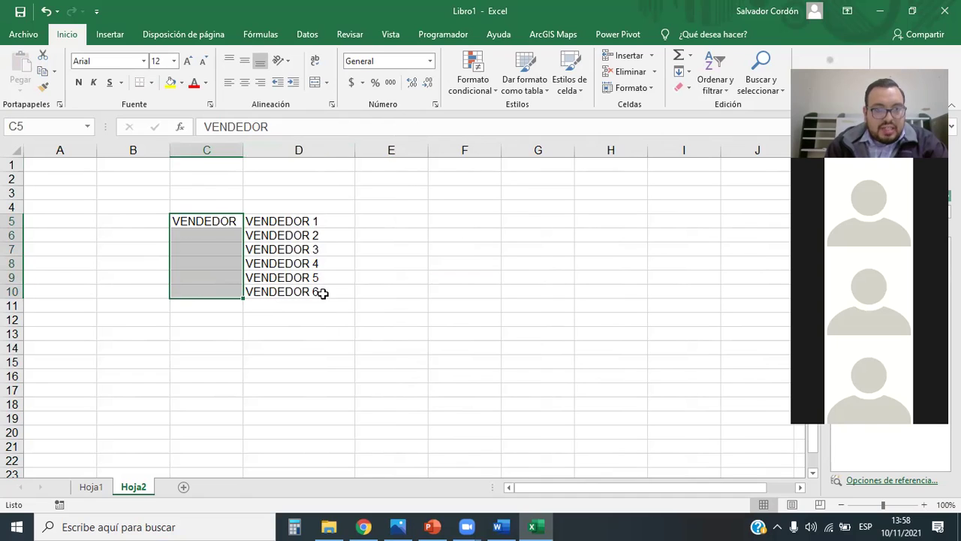
click(416, 349)
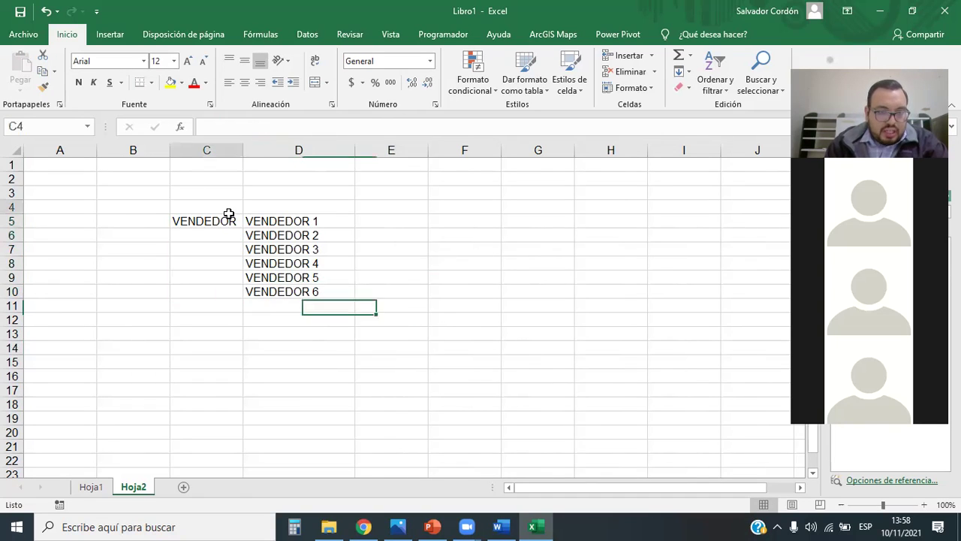
drag(228, 219, 231, 283)
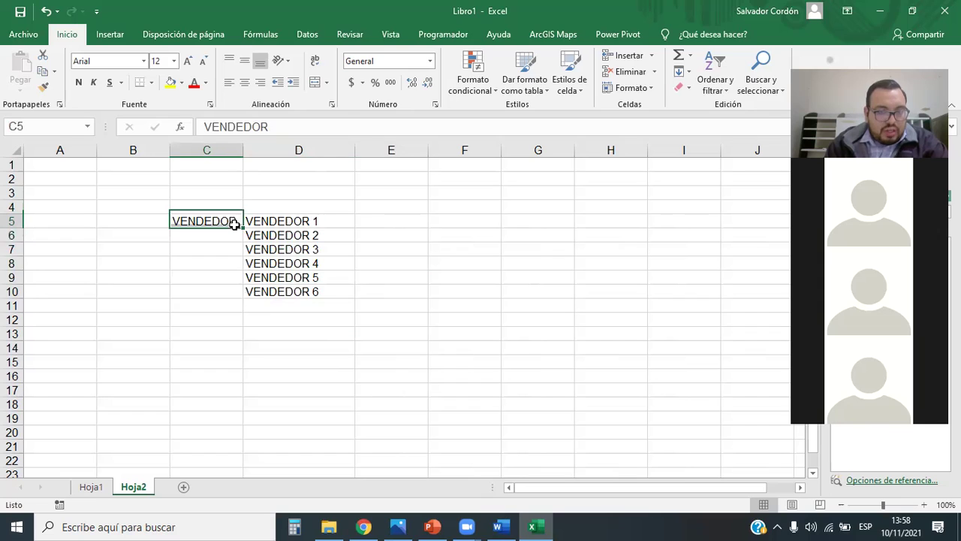
click(314, 83)
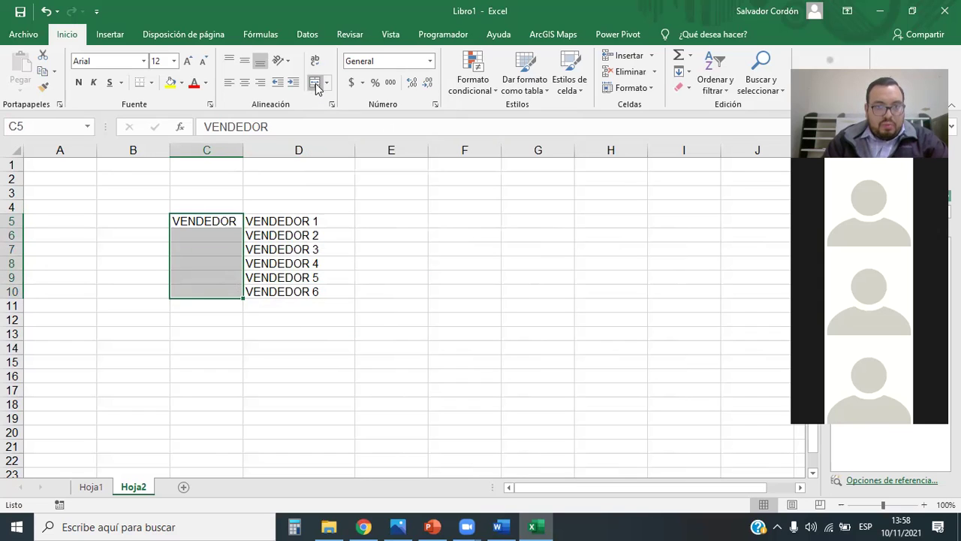
click(379, 323)
Centre VENDEDOR vertically in the merged cell and check it alongside the D5:D10 list
click(228, 243)
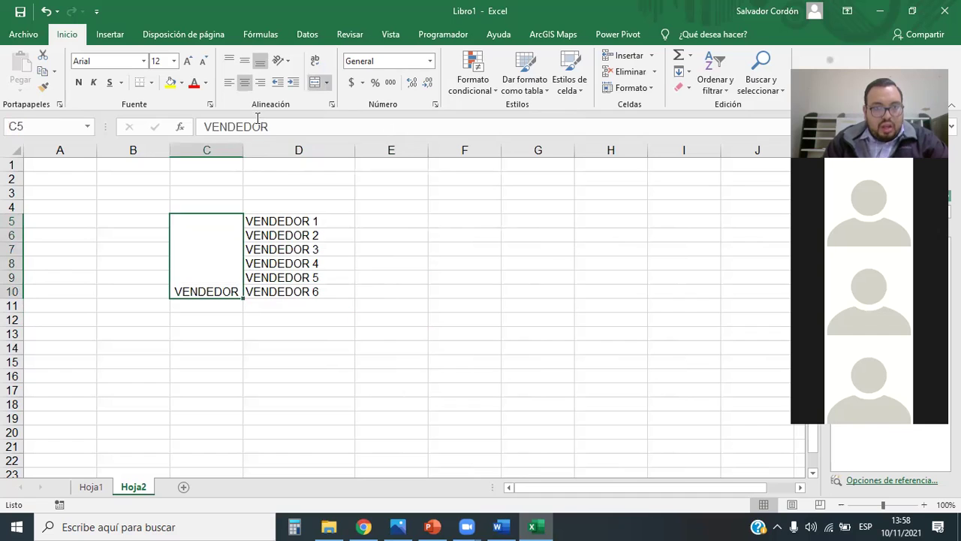
click(252, 164)
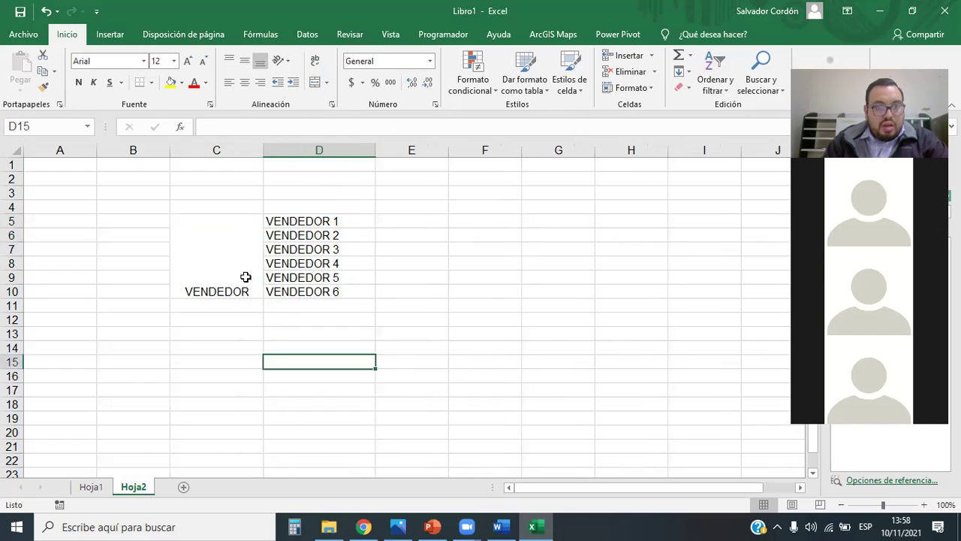
click(242, 271)
click(245, 60)
click(315, 375)
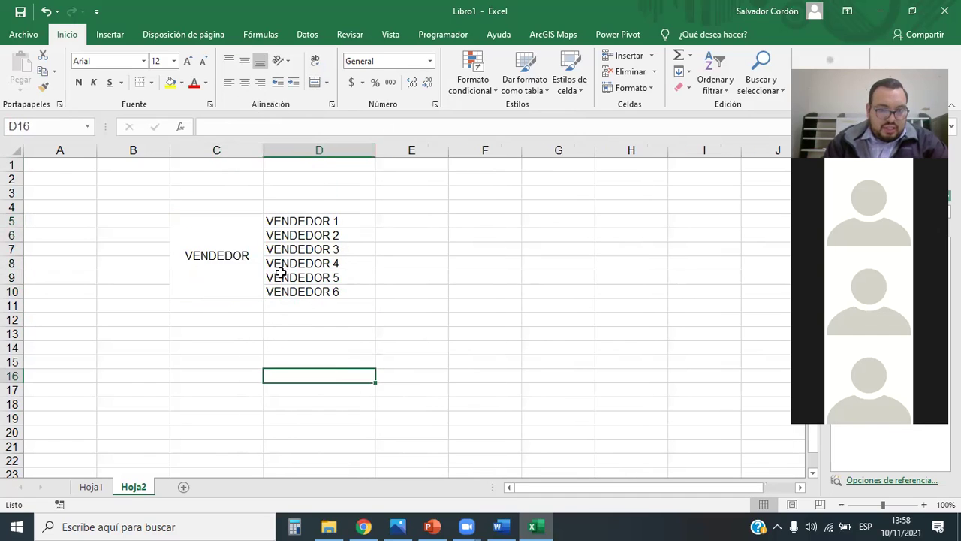
drag(235, 239, 322, 236)
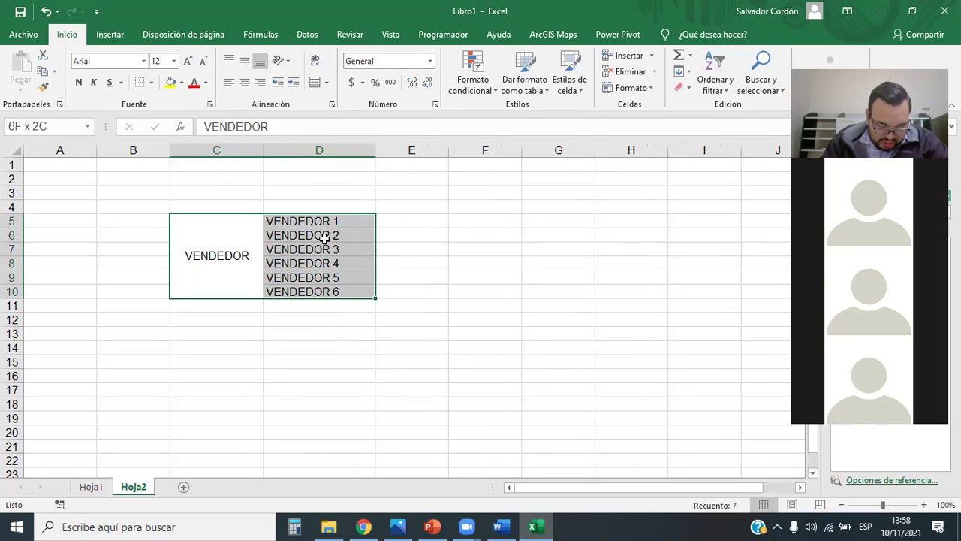
click(247, 267)
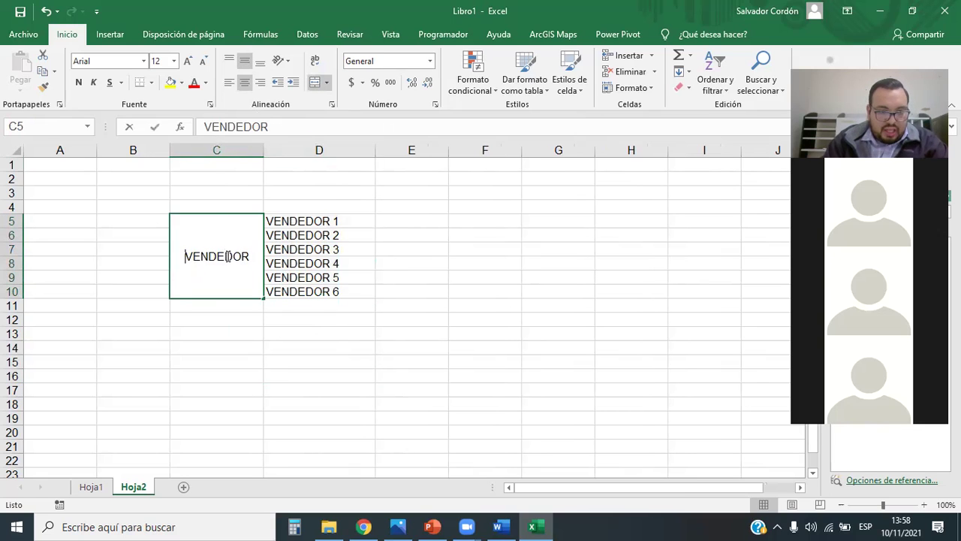
Change the label to VENDEDOR GRUPO A, with a line break after VENDEDOR
double_click(251, 256)
text(GRUPA)
key(BackSpace)
text(O A)
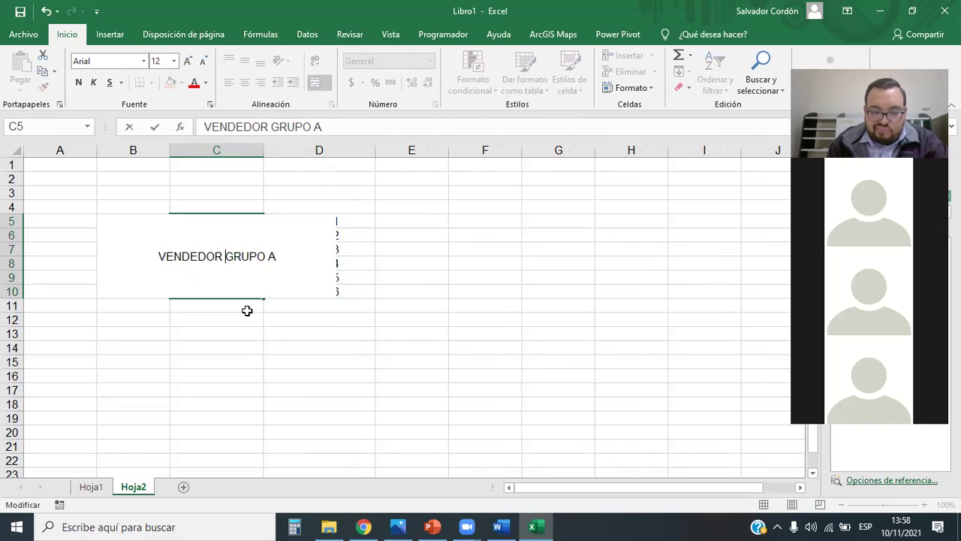
key(ctrl+Left)
key(ctrl+Left)
key(alt+Return)
key(Return)
click(308, 341)
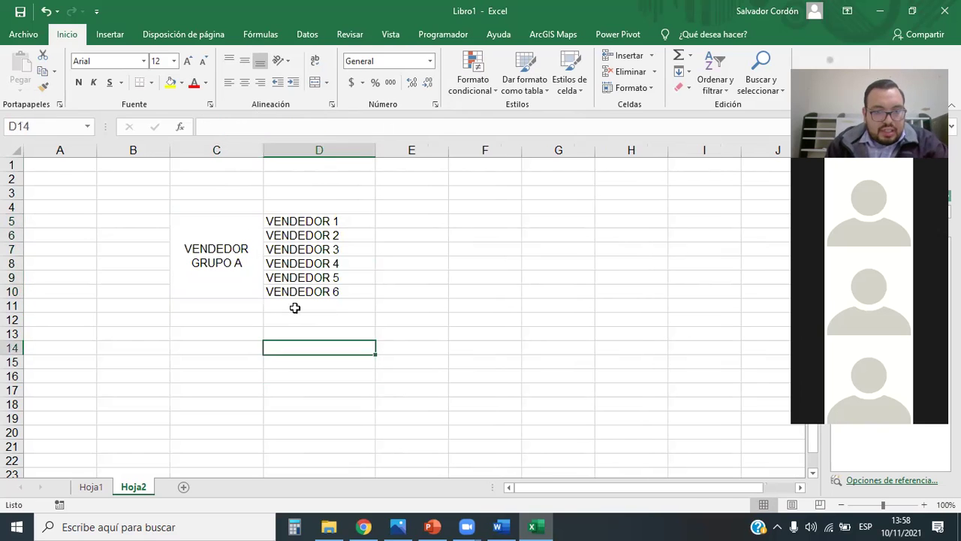
Apply All Borders to C5:D10 around the label and seller list
drag(255, 289, 317, 239)
click(151, 82)
click(193, 219)
click(473, 347)
drag(217, 225, 331, 292)
click(345, 371)
drag(243, 246, 315, 292)
click(316, 343)
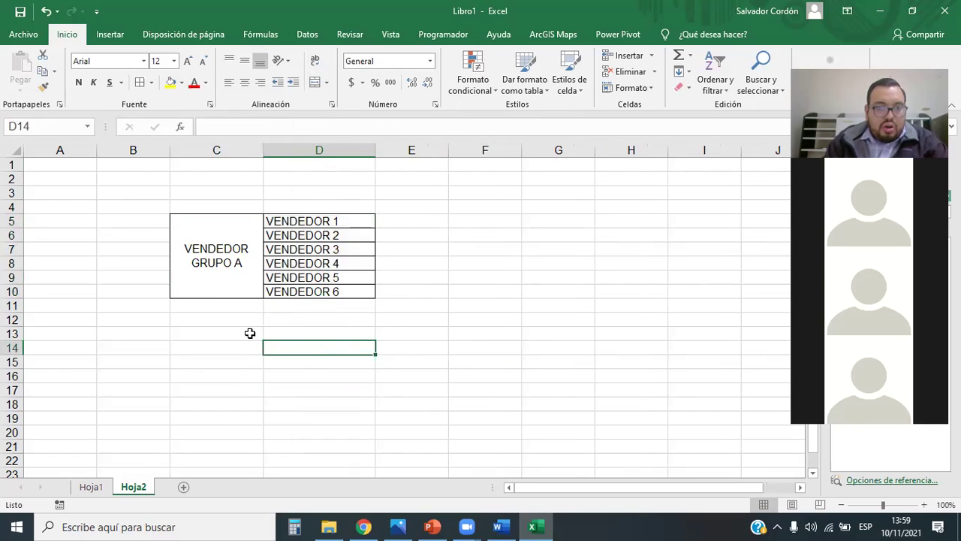
Unmerge and re-merge C5:C10 with Merge & Center, then bring up Format Cells
click(226, 252)
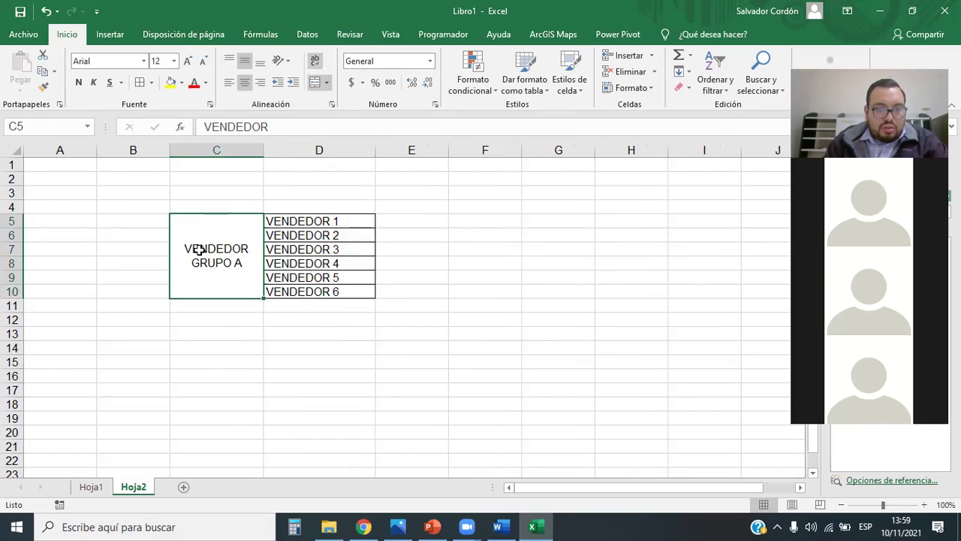
click(314, 82)
click(323, 386)
drag(225, 220, 232, 291)
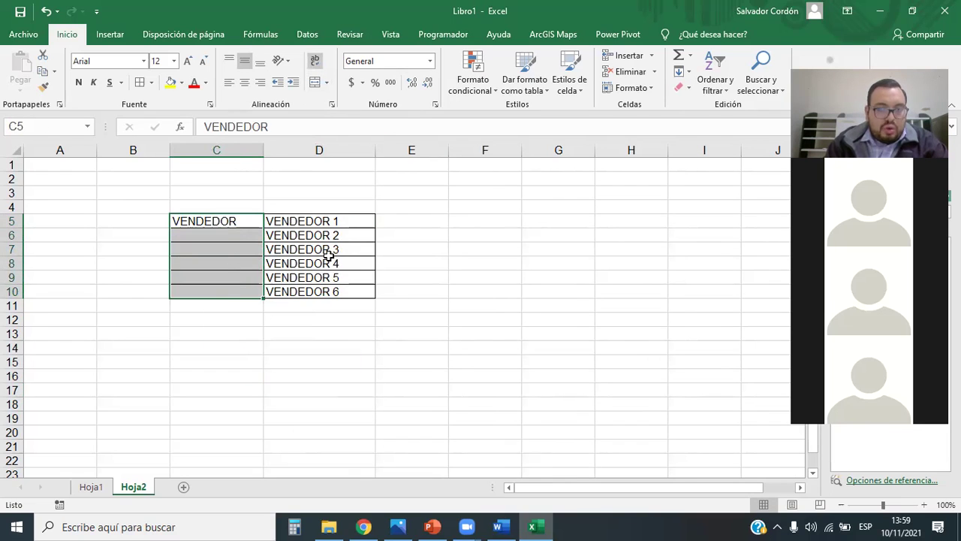
click(314, 83)
click(451, 368)
click(255, 289)
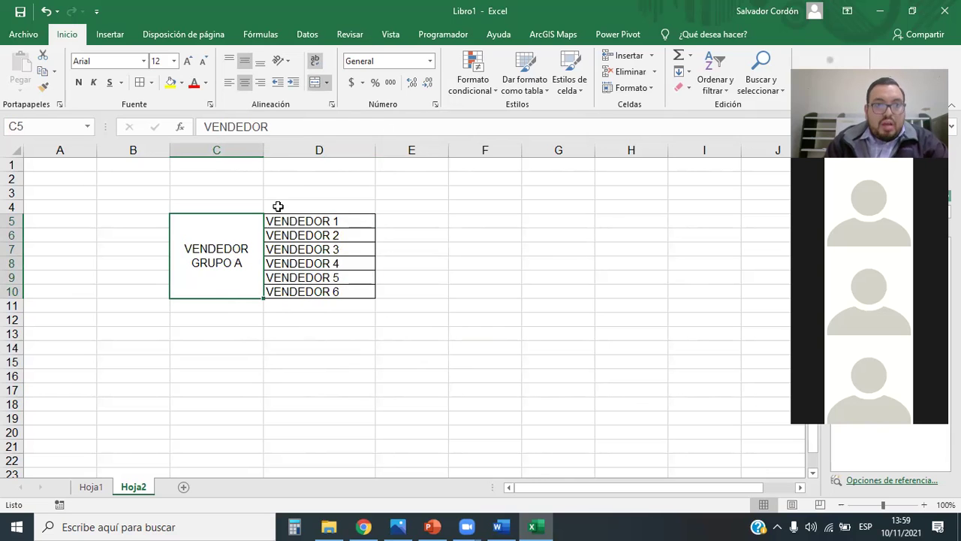
click(429, 61)
click(422, 395)
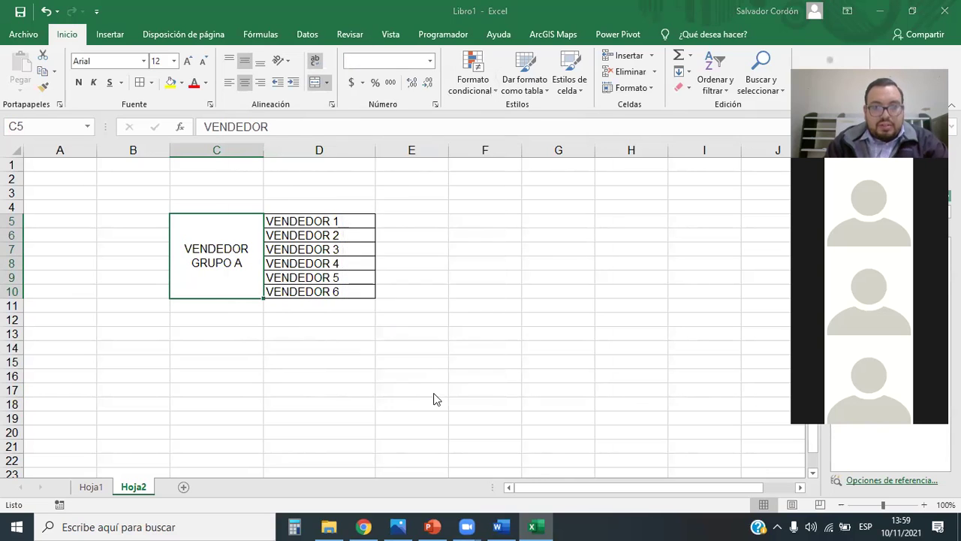
Tilt the label text upward to a 45° orientation in the Alignment settings
click(484, 136)
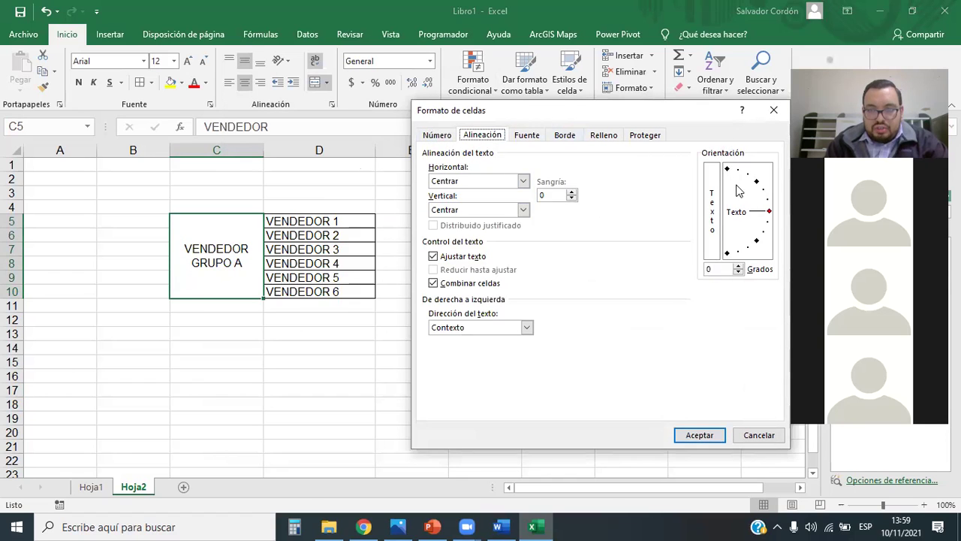
drag(770, 212, 757, 189)
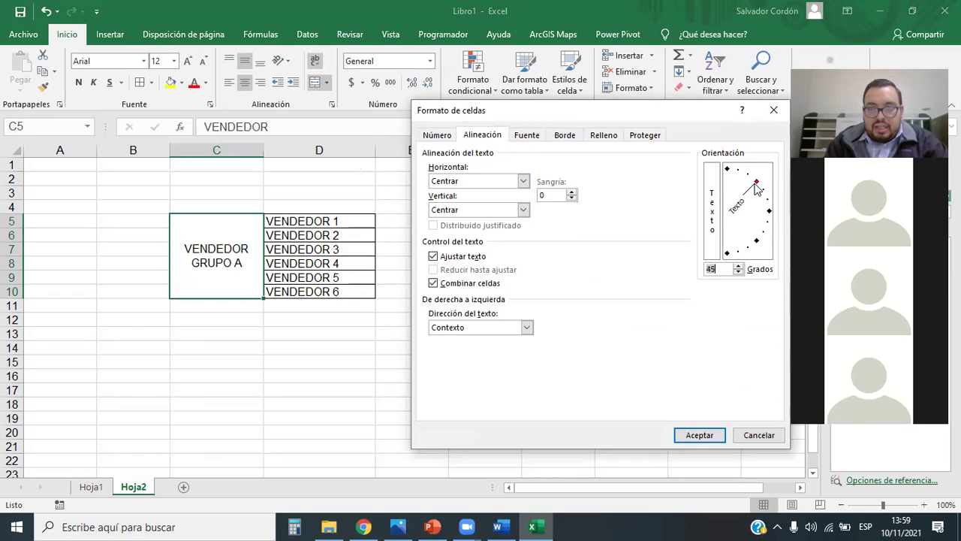
click(710, 436)
click(319, 415)
click(259, 274)
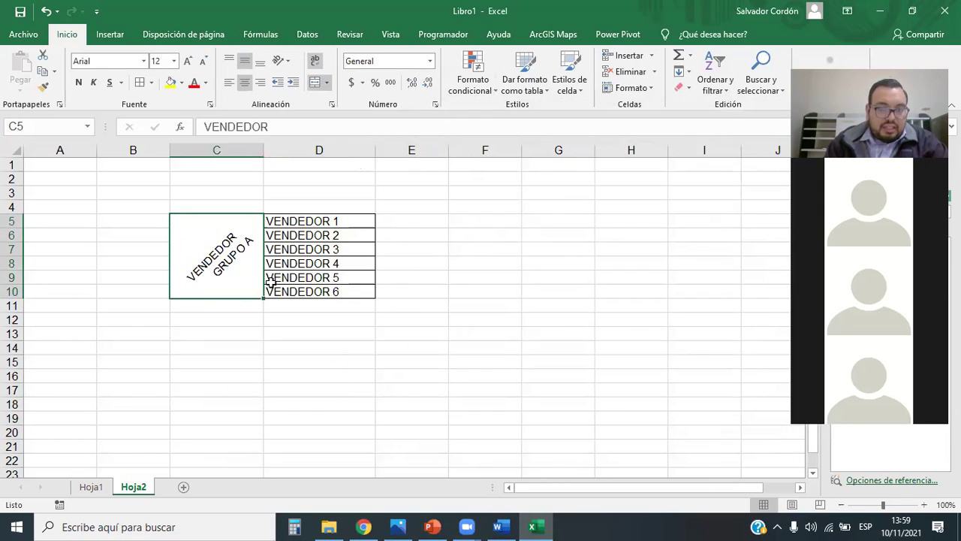
Change the label orientation to a downward -47° angle instead
click(430, 61)
click(420, 398)
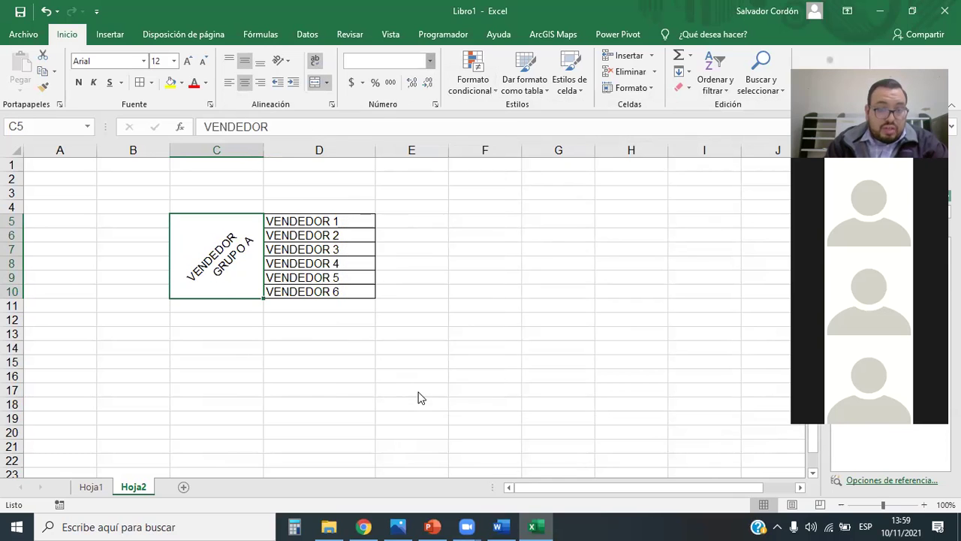
click(483, 136)
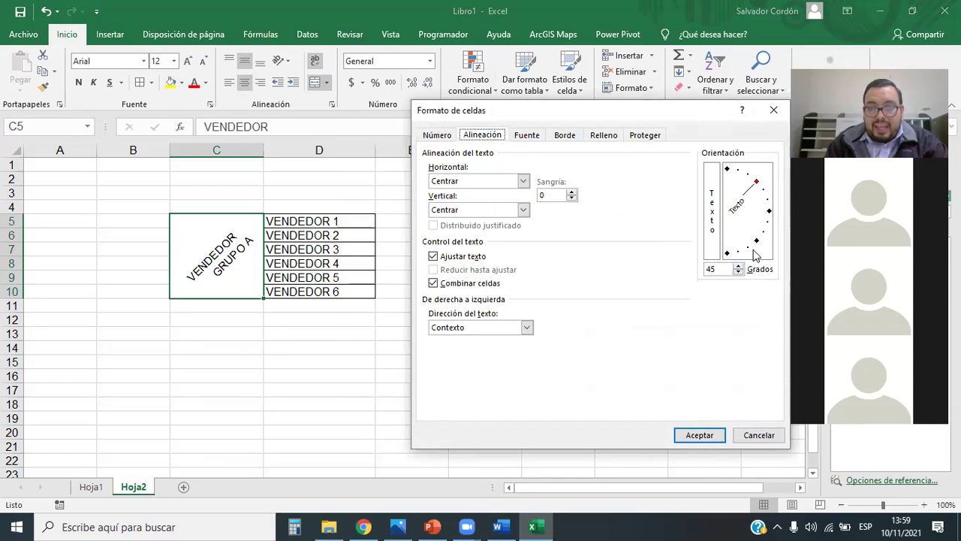
drag(758, 186, 765, 255)
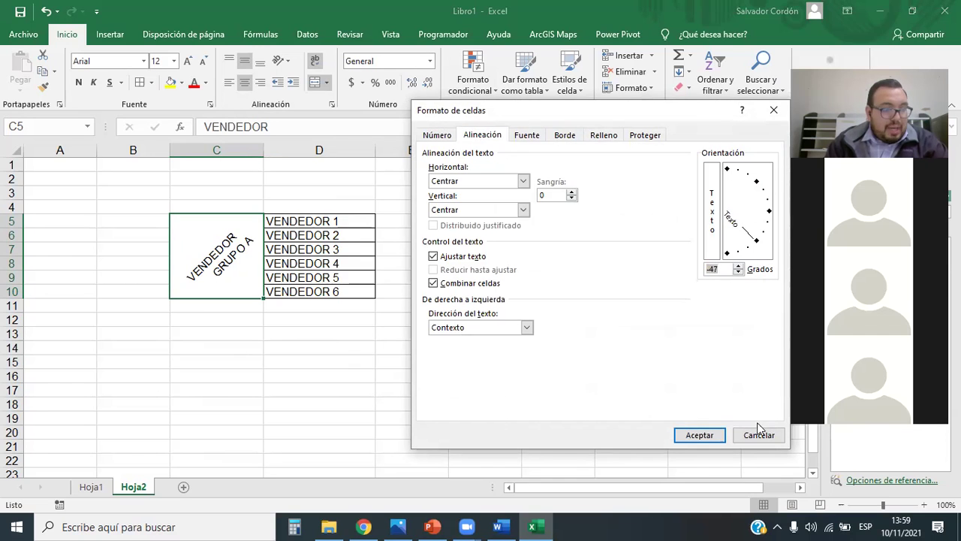
click(699, 438)
click(242, 374)
click(221, 263)
Switch the label to vertically stacked letters using the vertical Text box
click(431, 60)
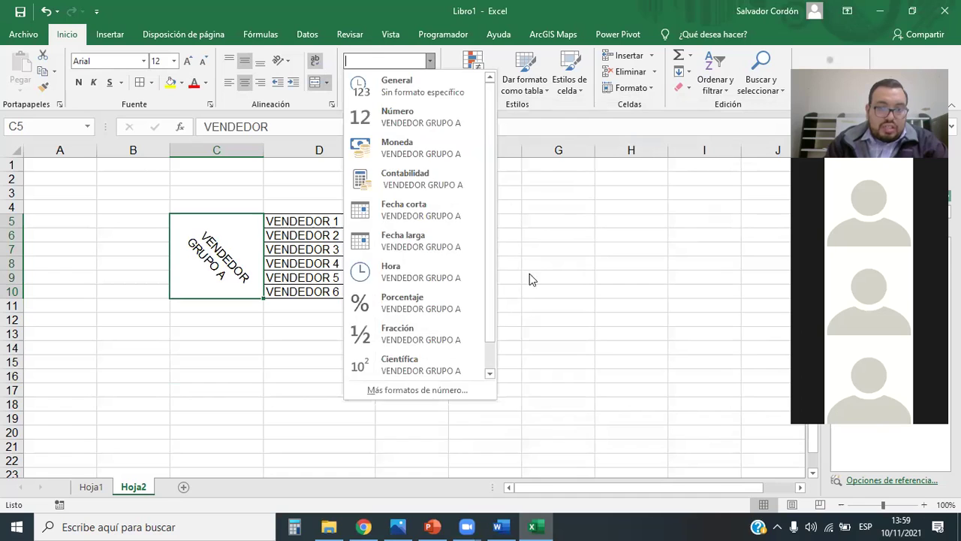
click(444, 389)
click(482, 138)
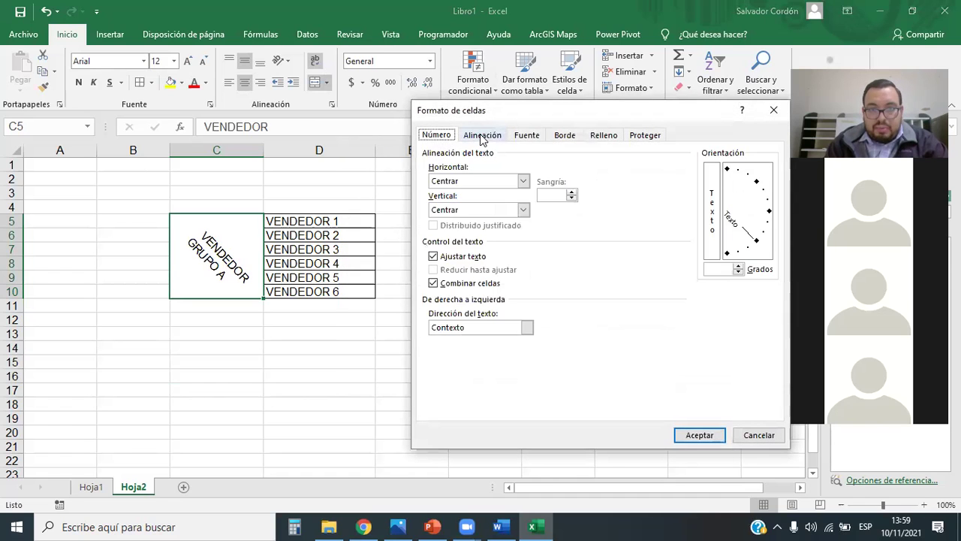
click(714, 216)
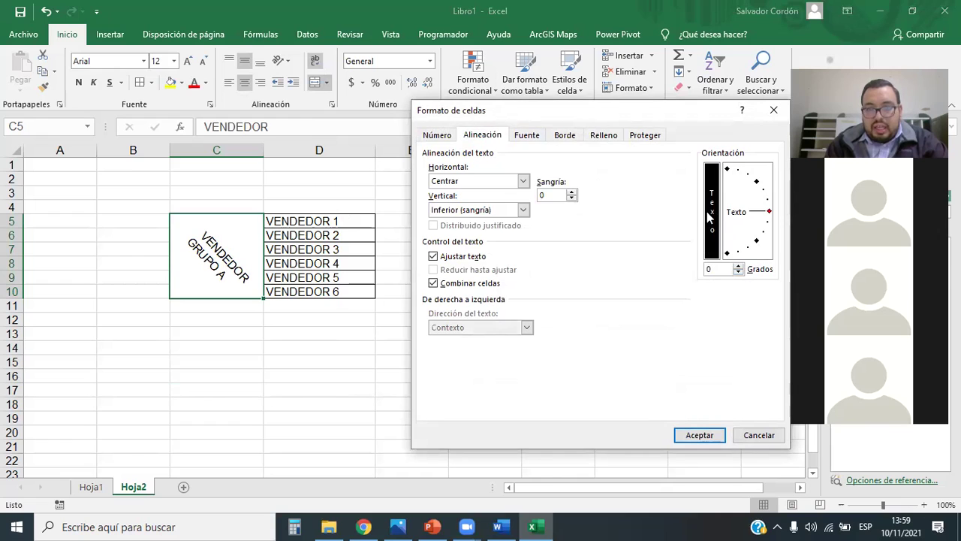
click(700, 435)
click(201, 359)
click(229, 263)
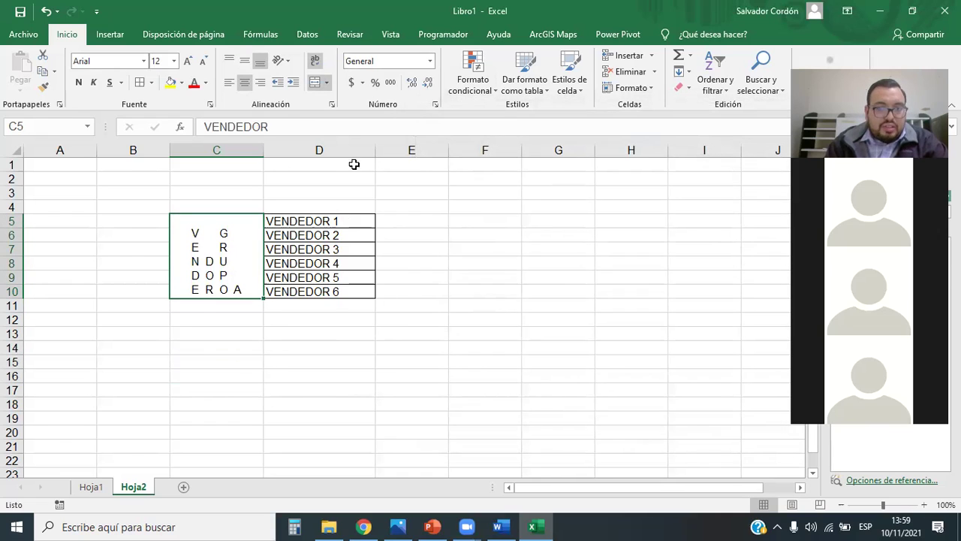
Rotate the label to read upward with Rotate Text Up and centre it vertically
click(283, 61)
click(284, 62)
click(285, 63)
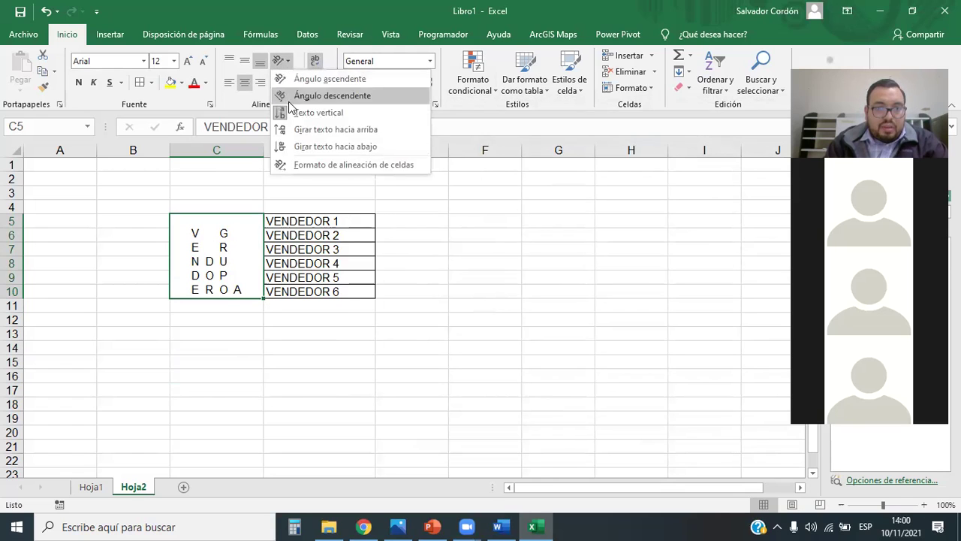
click(292, 129)
click(275, 432)
click(217, 316)
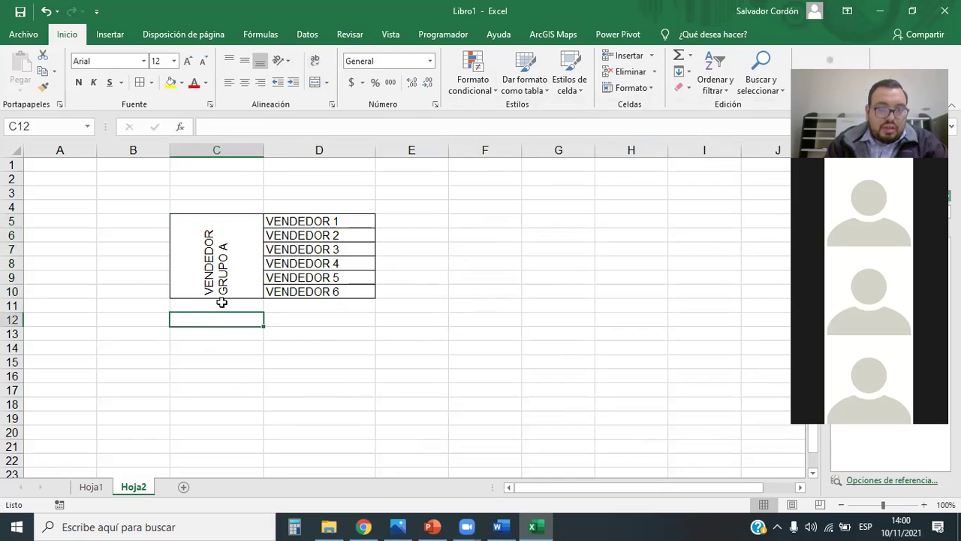
click(222, 256)
click(245, 62)
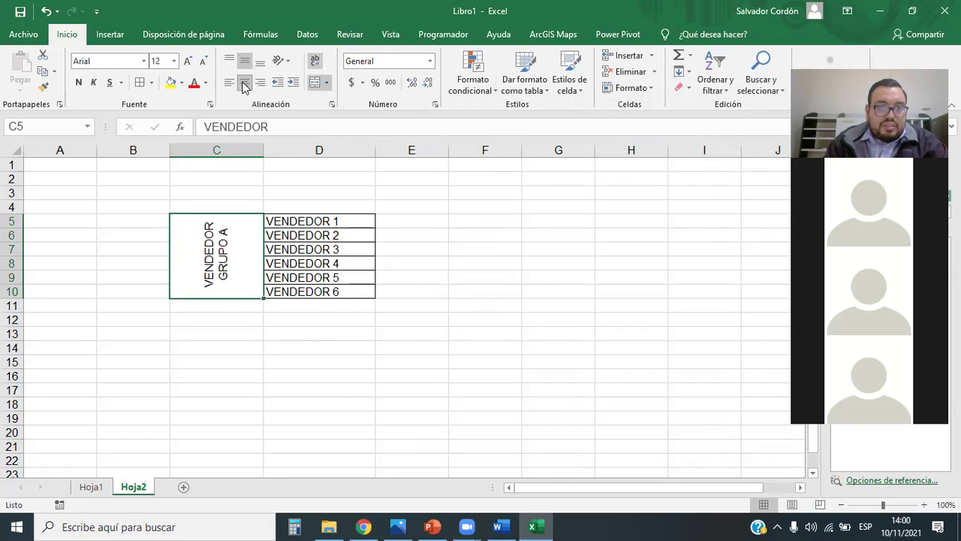
Narrow column C to fit the upright VENDEDOR GRUPO A label
click(380, 333)
mouse_move(263, 150)
mouse_down()
mouse_move(373, 150)
mouse_move(209, 153)
mouse_up()
click(272, 386)
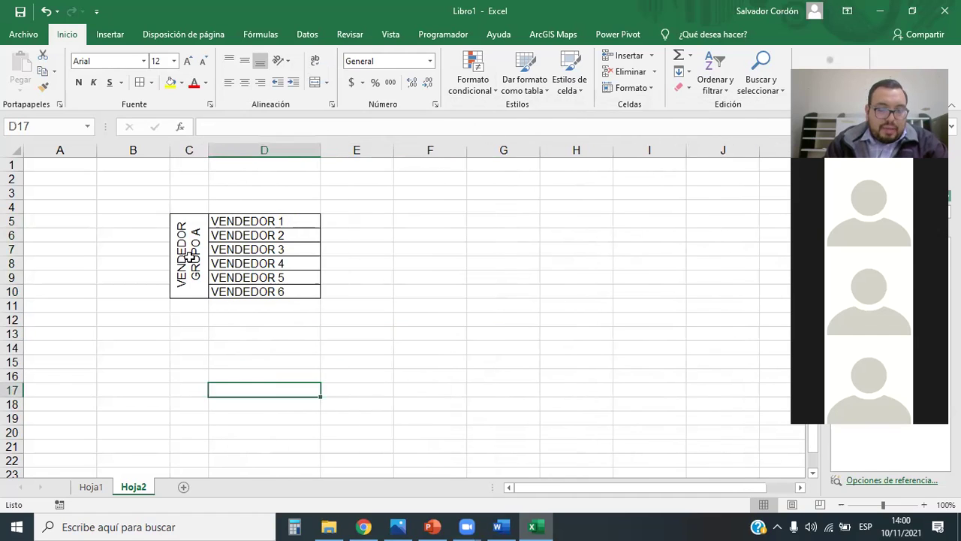
click(190, 288)
drag(214, 224, 268, 236)
click(264, 347)
click(301, 405)
Reopen Format Cells on the Alineación tab for the merged label
click(193, 251)
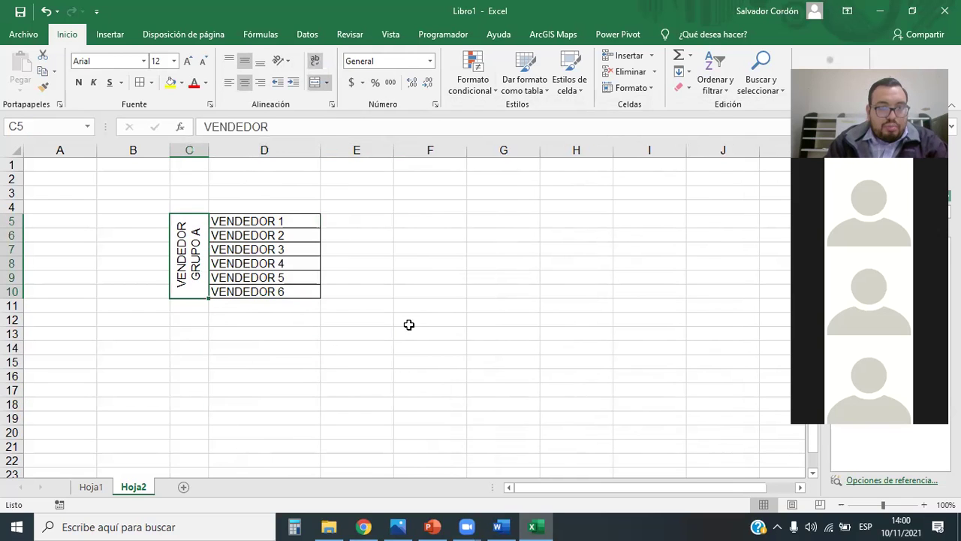
click(429, 62)
click(408, 389)
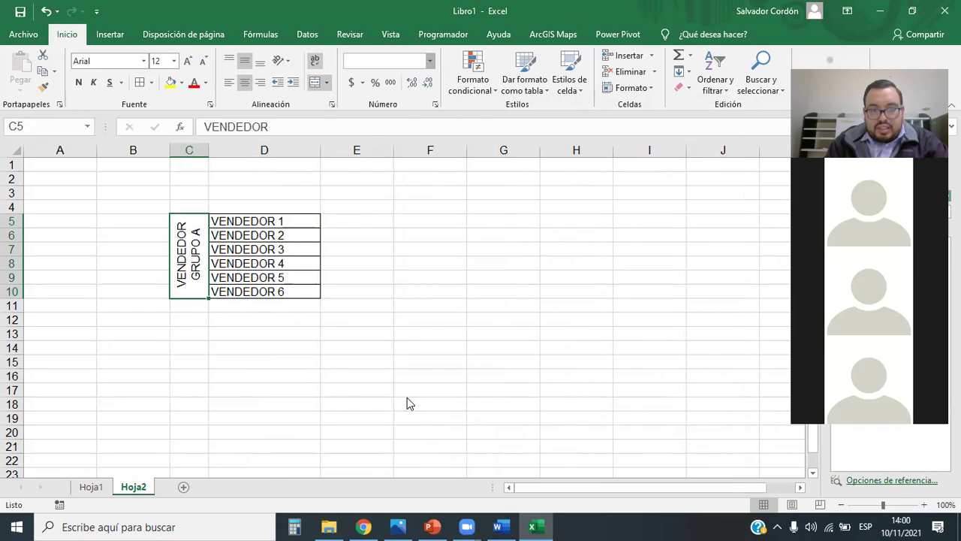
click(484, 135)
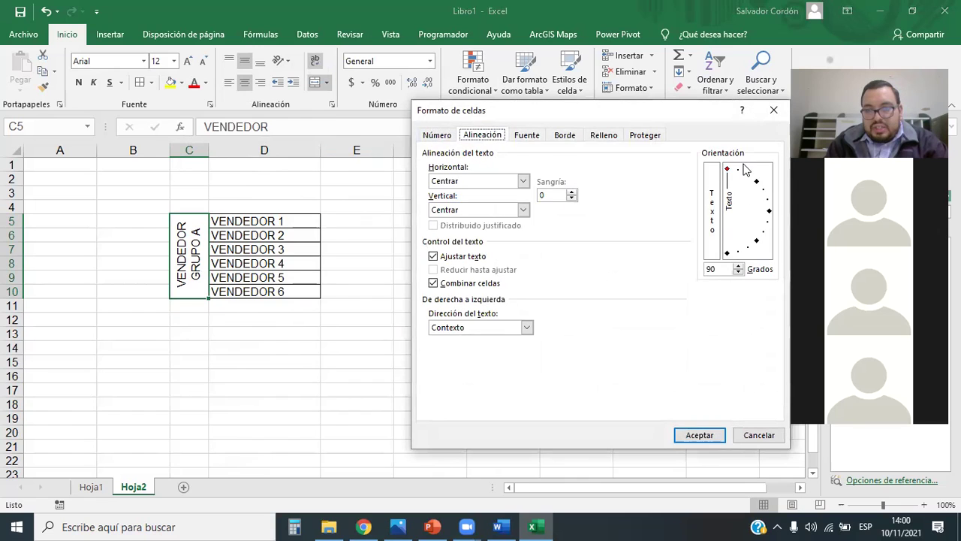
Try a -90° rotation, undo it, and close the Formato de celdas dialog
drag(735, 216, 727, 253)
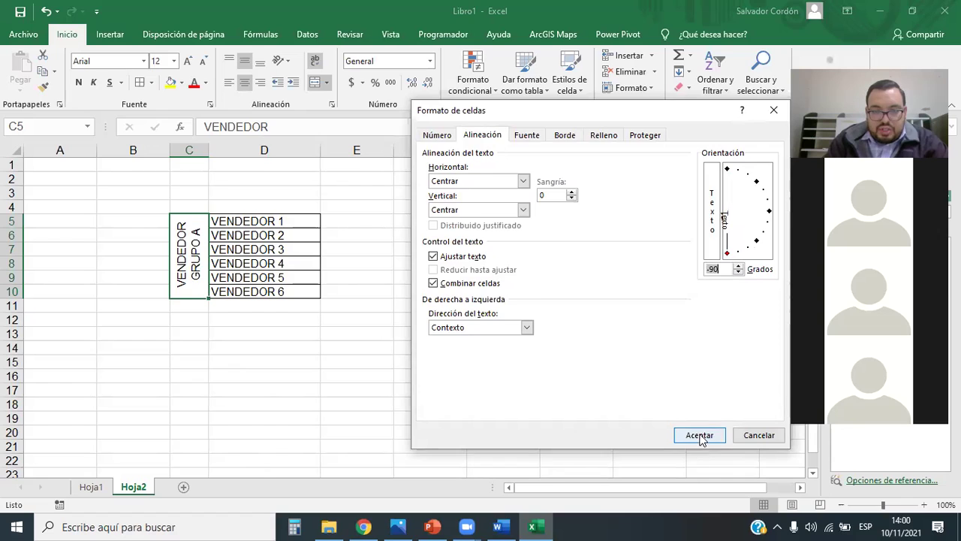
click(699, 436)
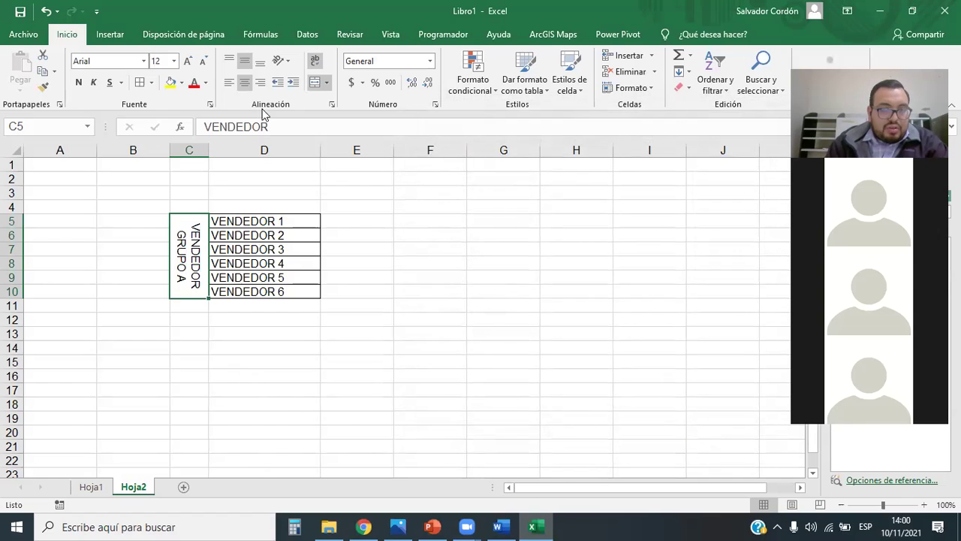
key(ctrl+z)
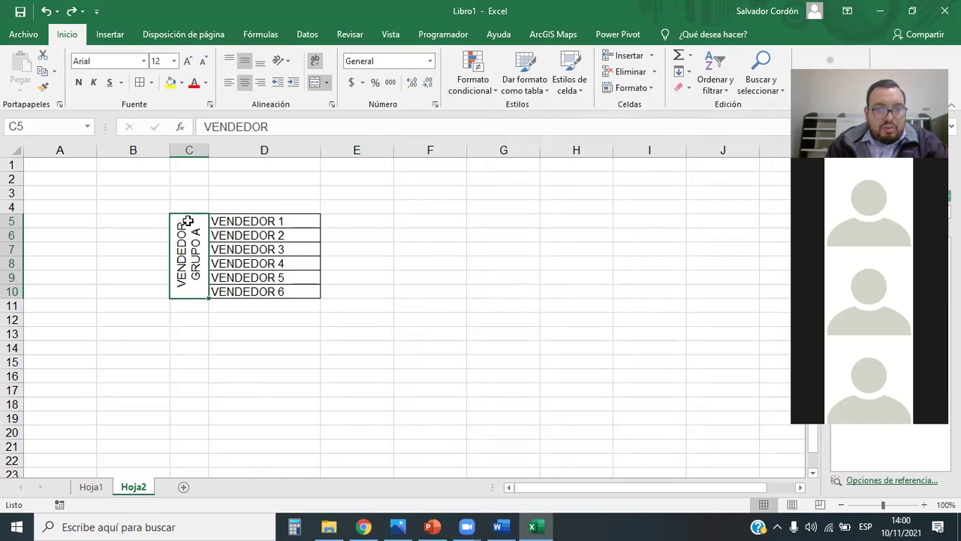
click(431, 61)
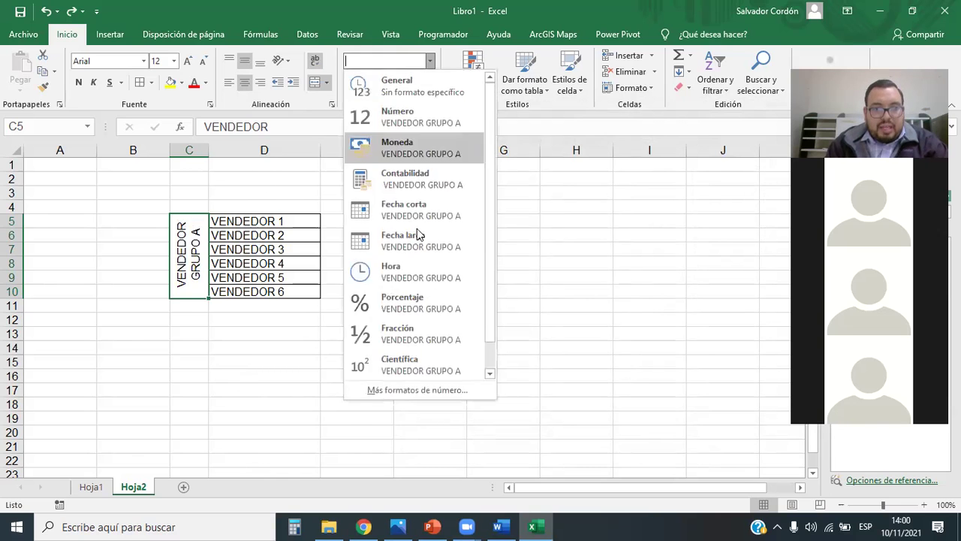
click(408, 390)
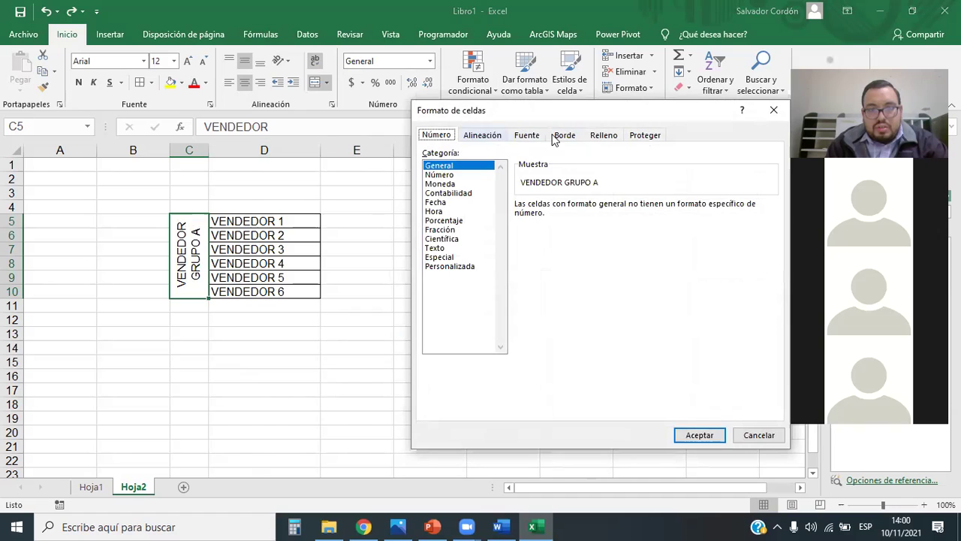
click(774, 111)
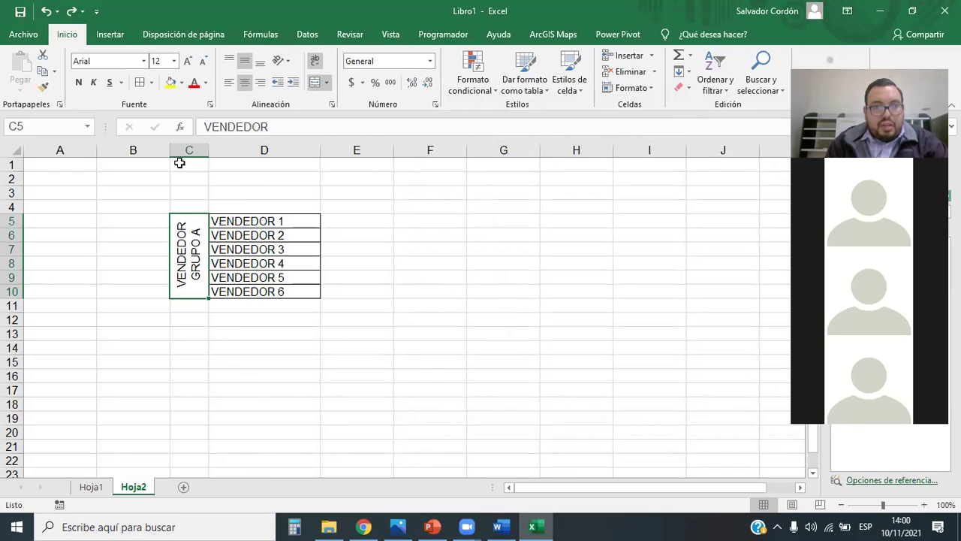
Open the Orientación (ab) dropdown for the merged VENDEDOR GRUPO A label
click(284, 61)
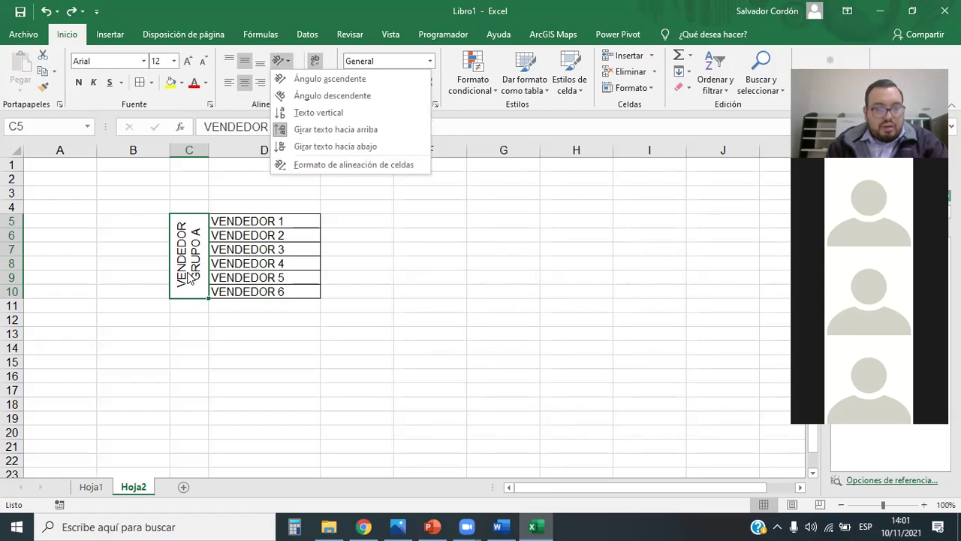
Dismiss the Orientación menu, select C5:D10, then reselect the merged label cell
click(254, 336)
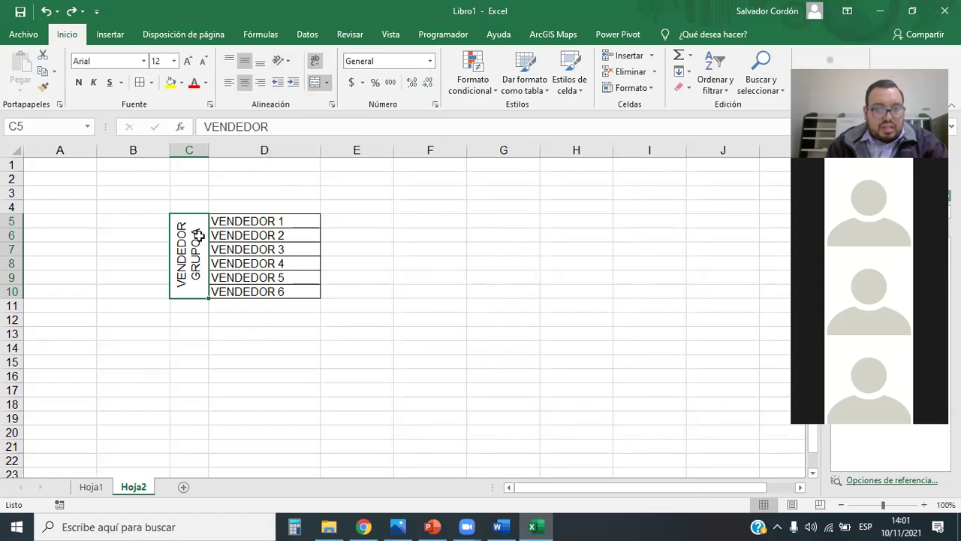
drag(197, 235, 253, 221)
click(311, 378)
drag(189, 232, 252, 239)
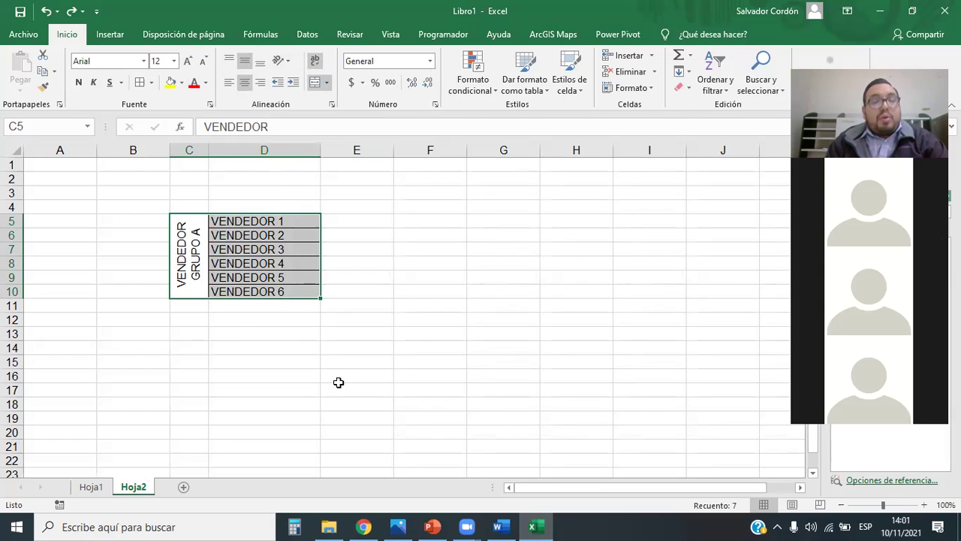
click(388, 373)
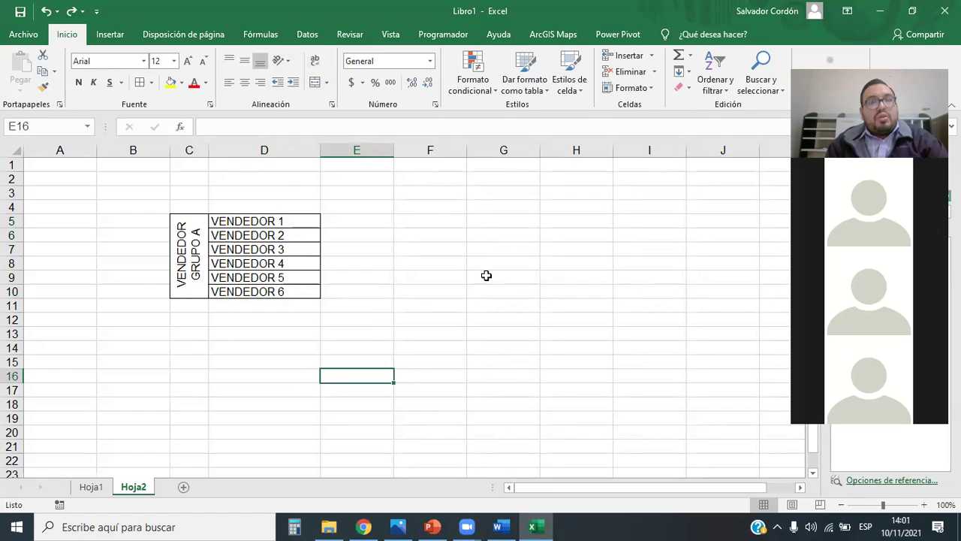
click(205, 227)
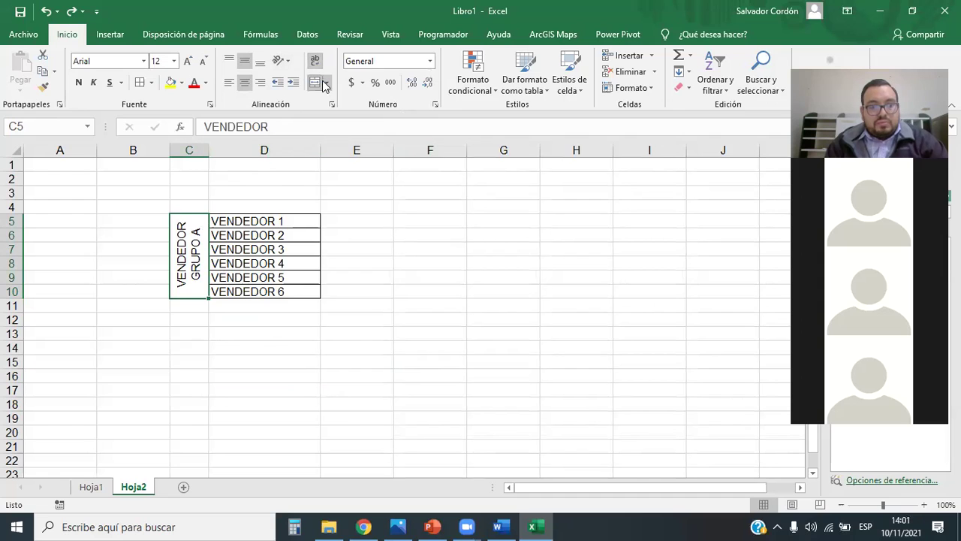
Undo the vertical rotation and the label merge with Ctrl+Z, restoring horizontal text
key(ctrl+z)
key(ctrl+z)
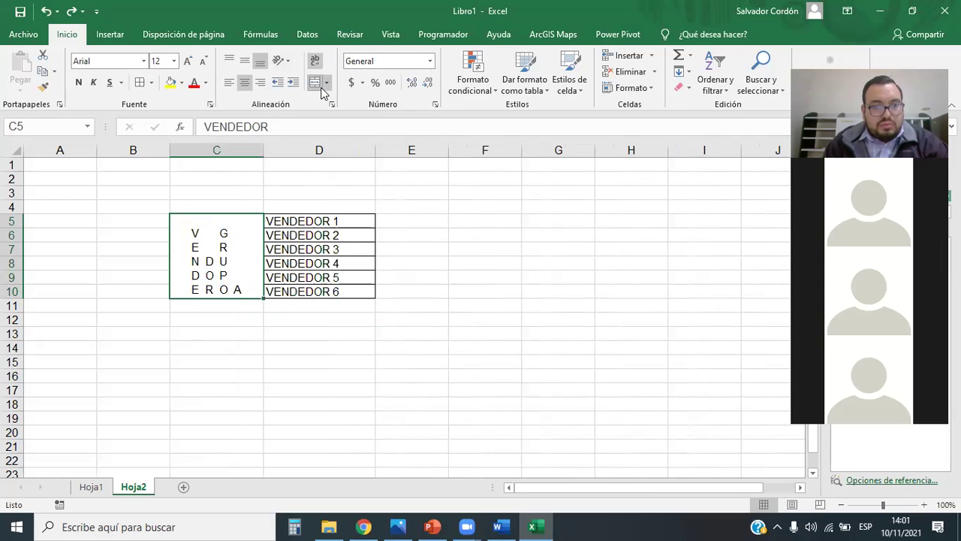
key(ctrl+z)
key(ctrl+z)
click(412, 419)
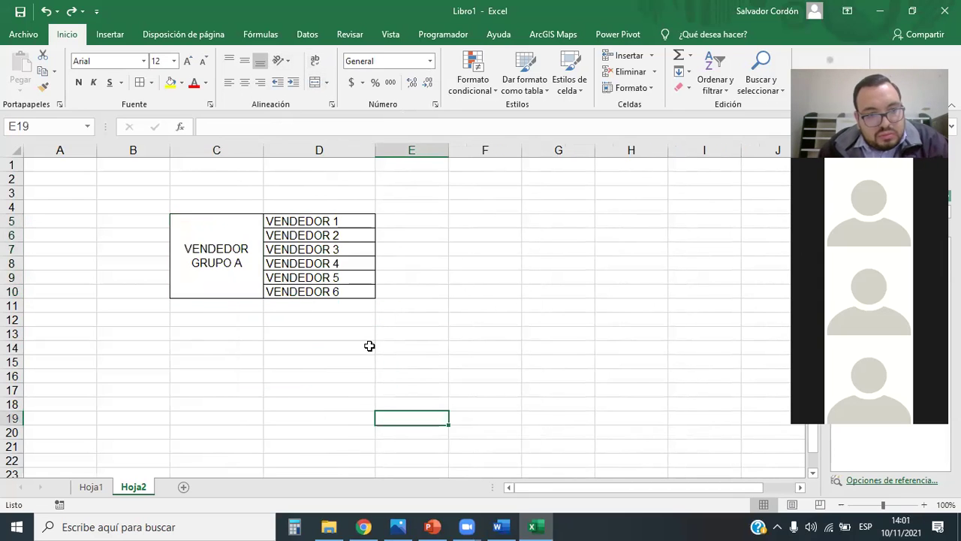
click(243, 258)
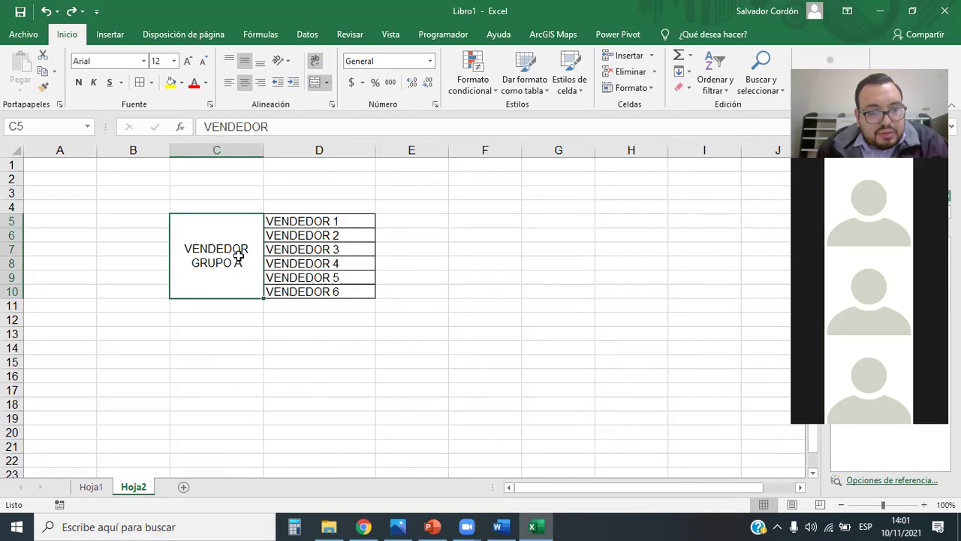
key(ctrl+z)
click(255, 359)
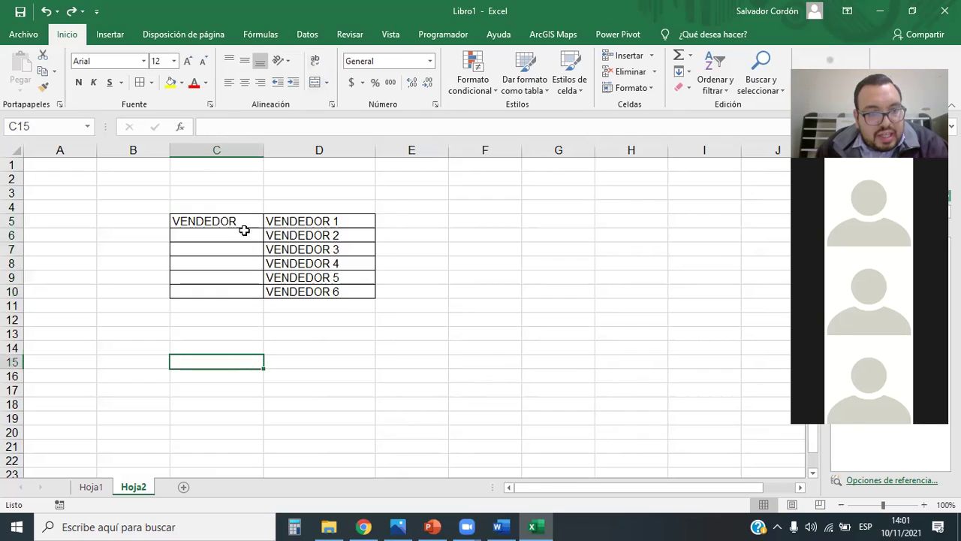
Merge and centre C5:C10 into one horizontal VENDEDOR GRUPO A label
click(243, 223)
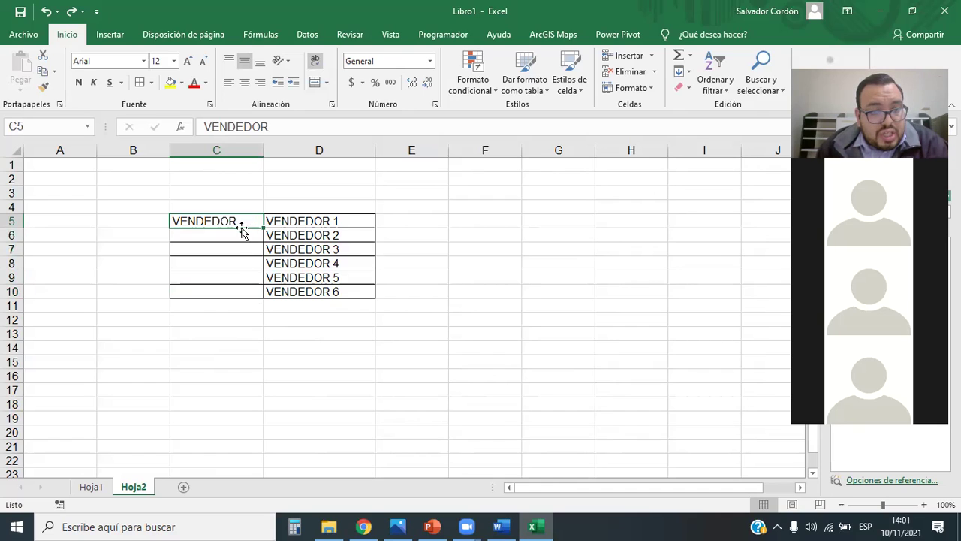
drag(244, 219, 250, 290)
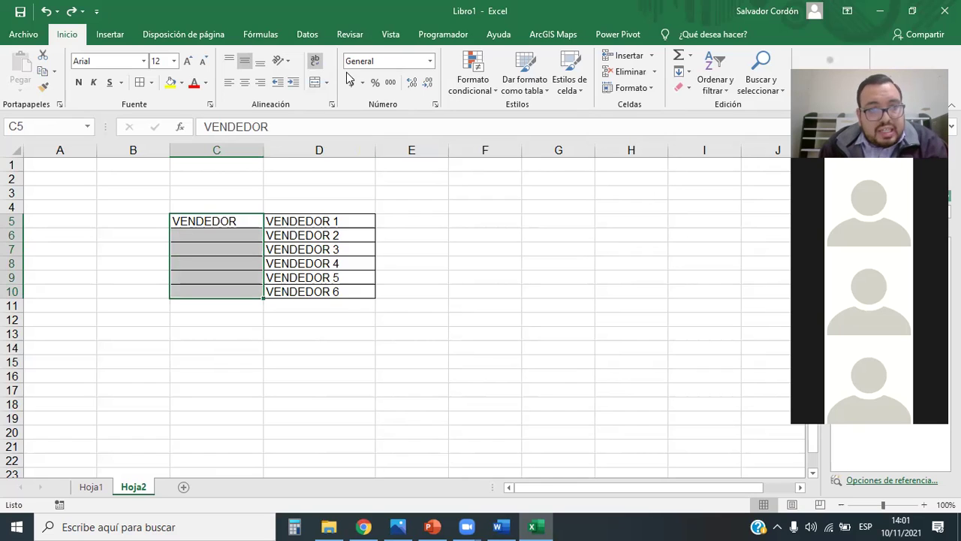
click(316, 82)
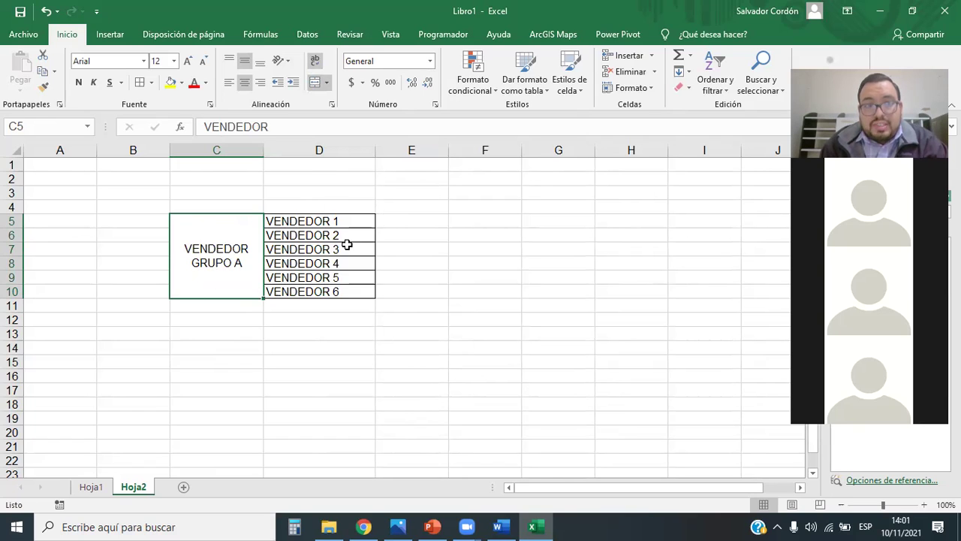
click(256, 336)
click(242, 280)
click(334, 358)
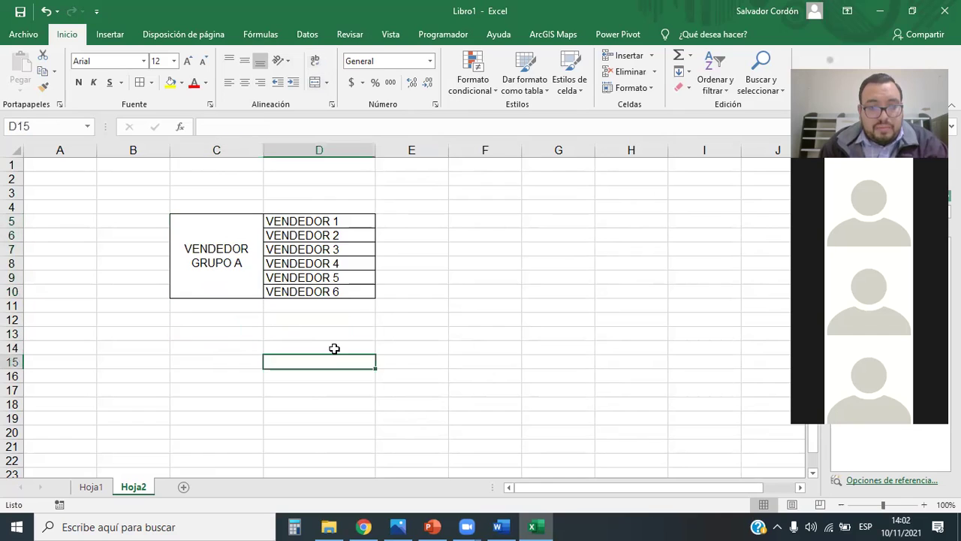
click(223, 361)
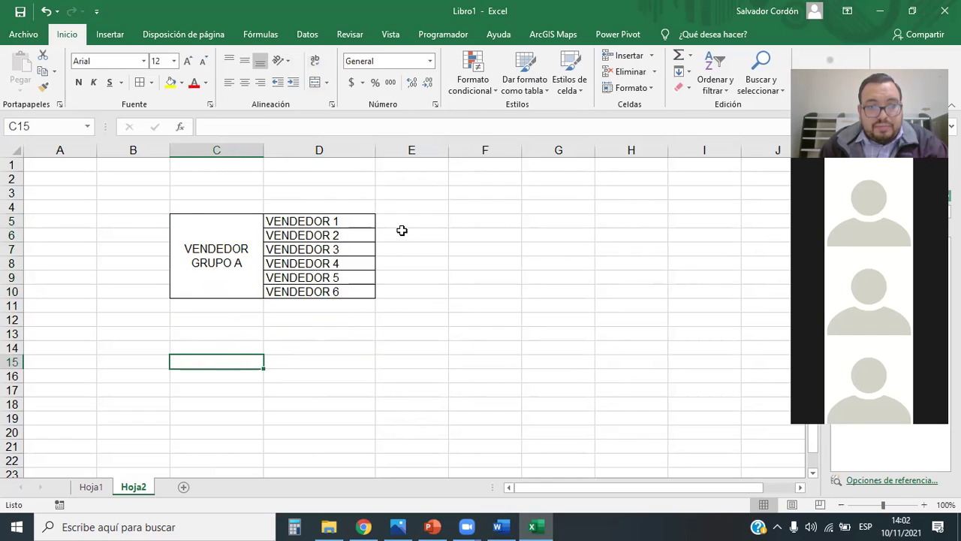
drag(398, 223, 410, 293)
click(347, 358)
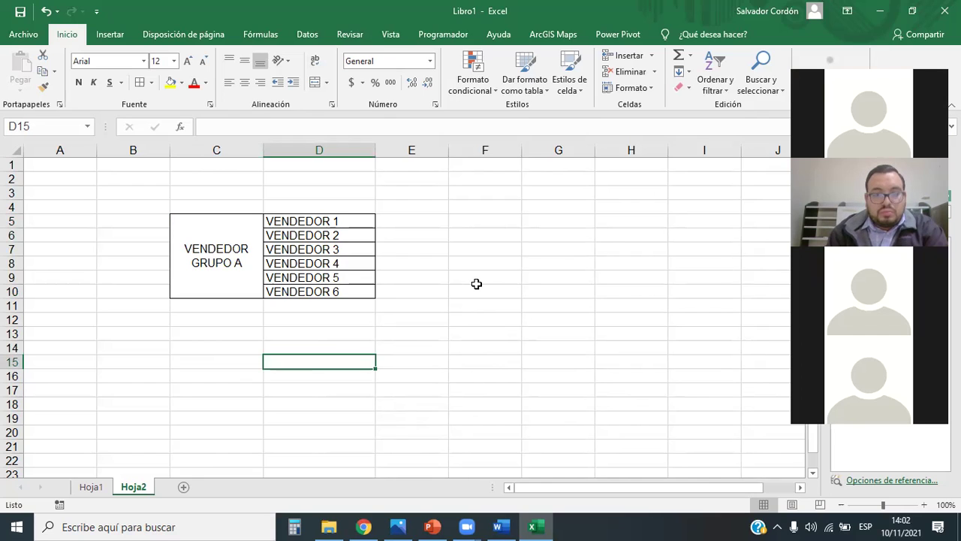
On Hoja1, enter the presenter's first name in capitals in cell B47
click(90, 486)
click(236, 258)
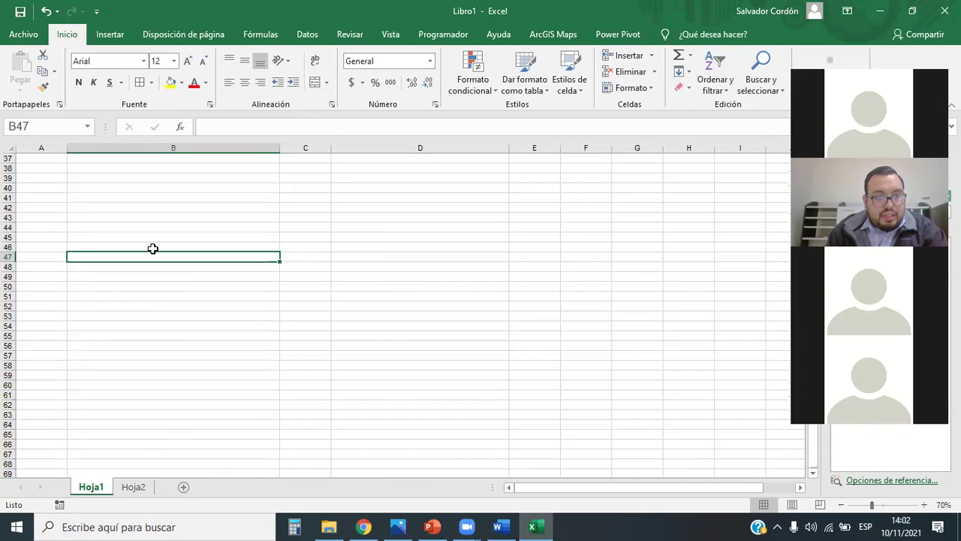
scroll(161, 255, up, 3)
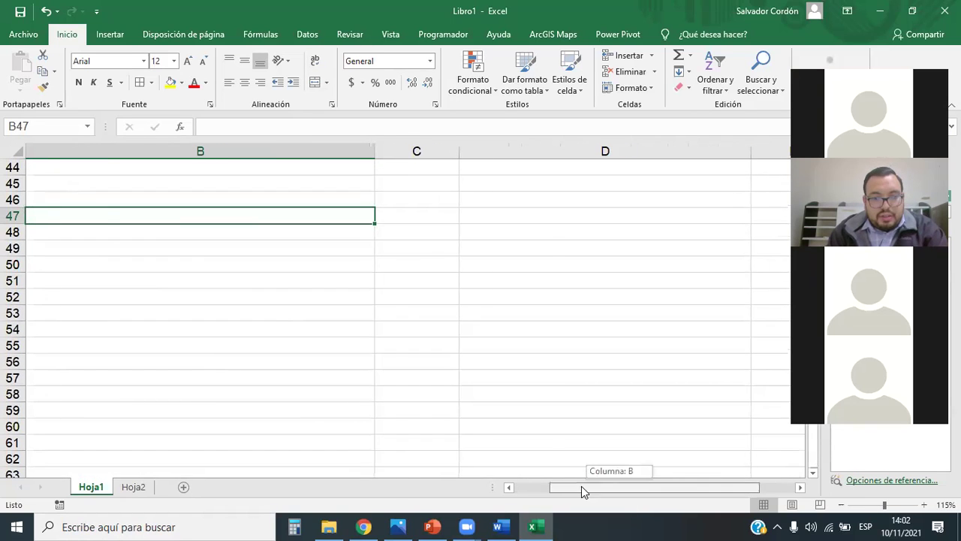
drag(593, 487, 558, 486)
text(salvador)
key(BackSpace)
key(BackSpace)
key(BackSpace)
key(BackSpace)
text(SALVADOR)
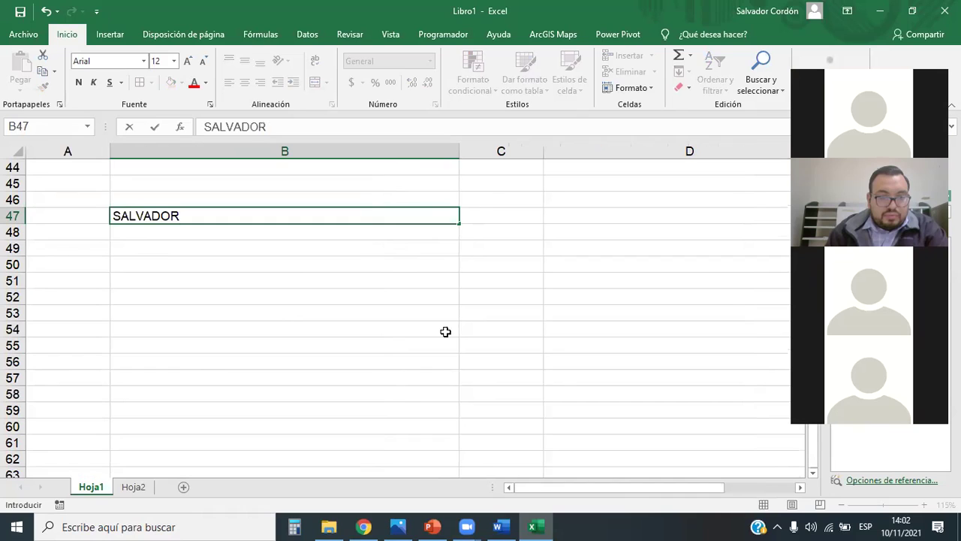
click(337, 280)
Give B47 yellow fill with red underlined text, and narrow column B to fit
click(218, 217)
click(172, 83)
click(193, 83)
click(109, 83)
click(240, 263)
drag(453, 162, 204, 162)
Enter the presenter's surname in capitals in cell D47
click(229, 270)
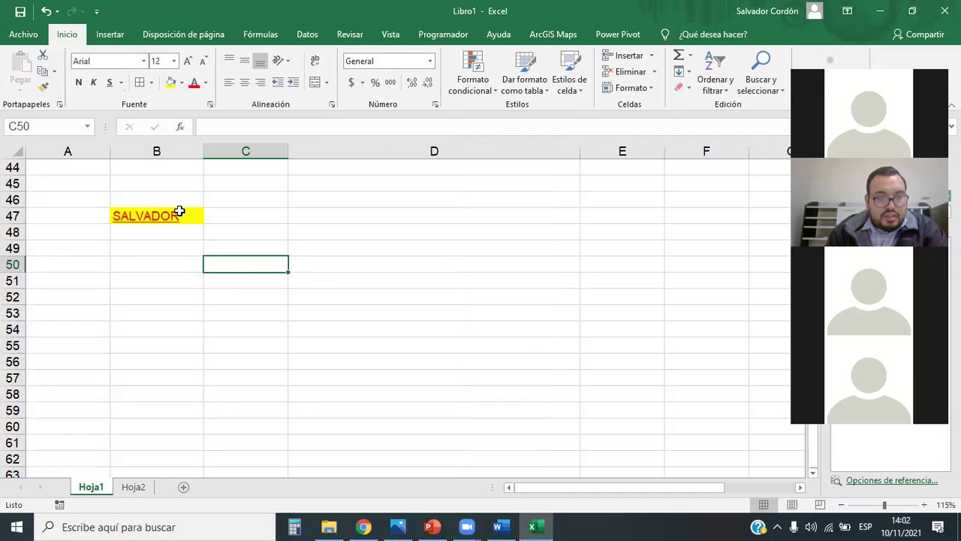
click(179, 214)
click(360, 217)
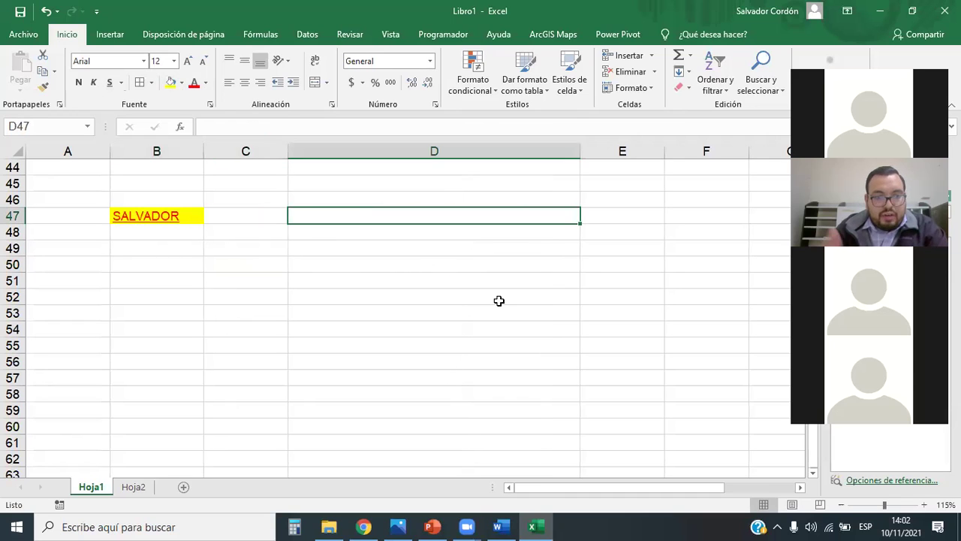
text(CORDON)
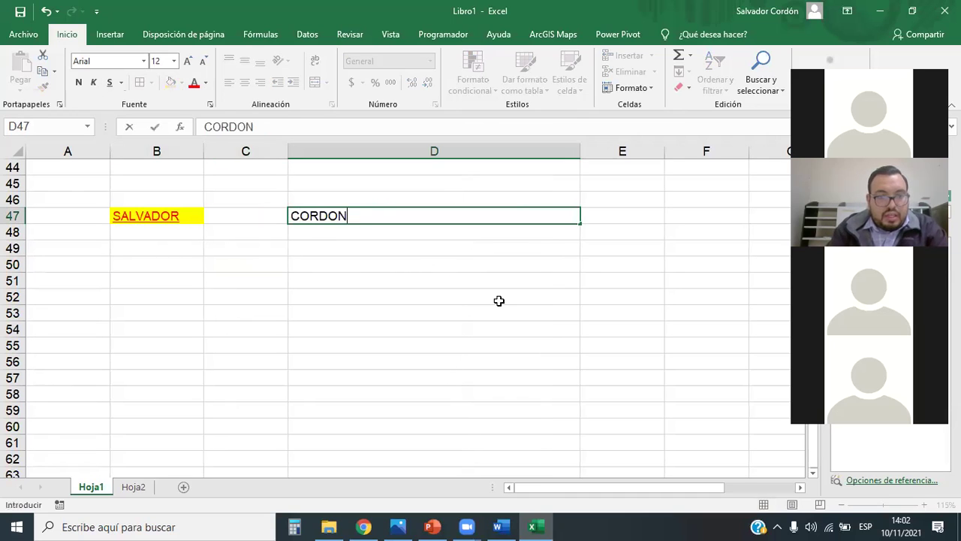
click(498, 300)
click(147, 216)
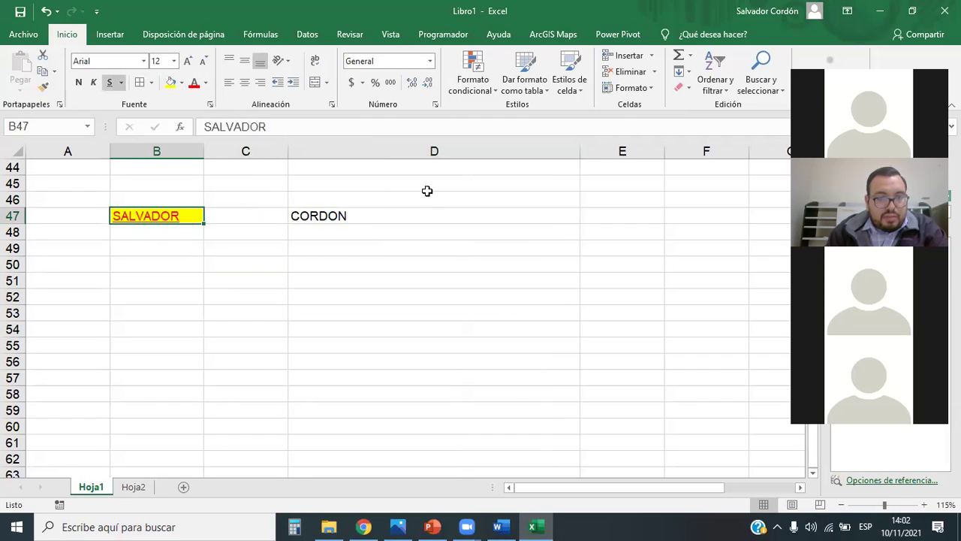
click(409, 210)
Copy B47's yellow fill and red underline onto the surname in D47 with Copiar formato
click(178, 216)
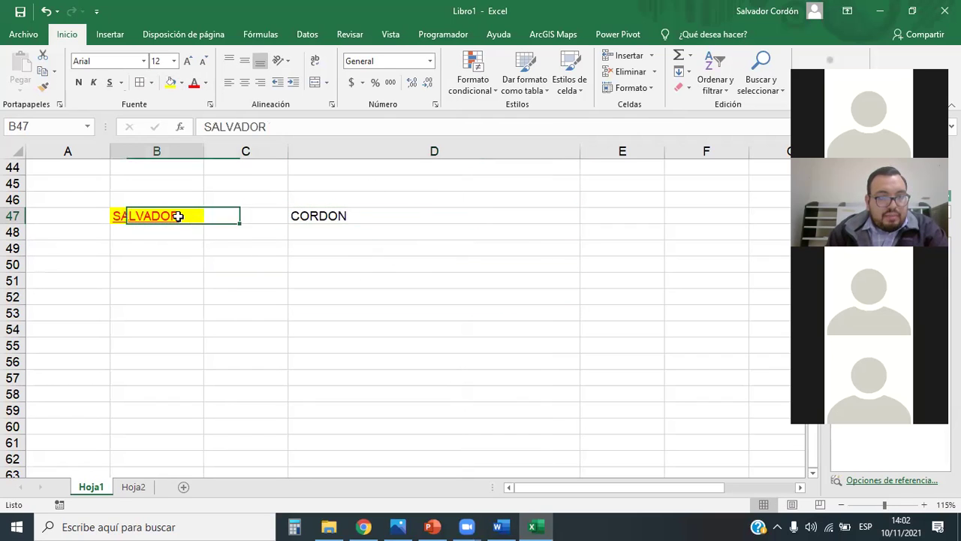
click(43, 87)
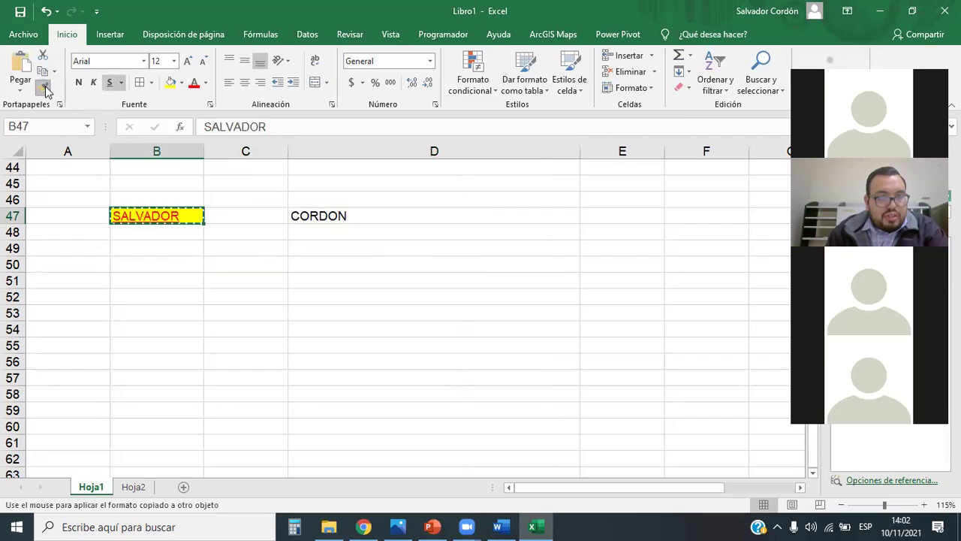
click(323, 217)
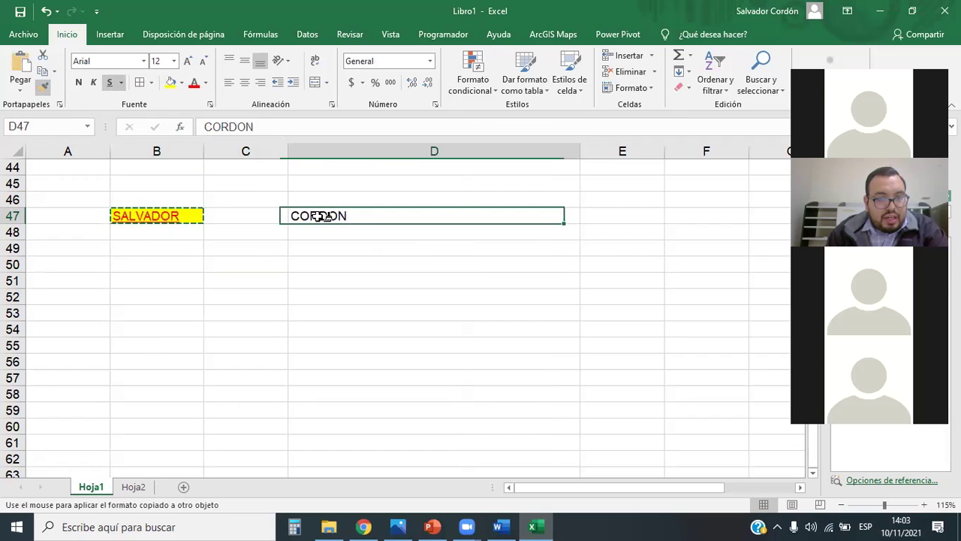
Show the Cortina.jpg course title image in the Photos app
click(342, 314)
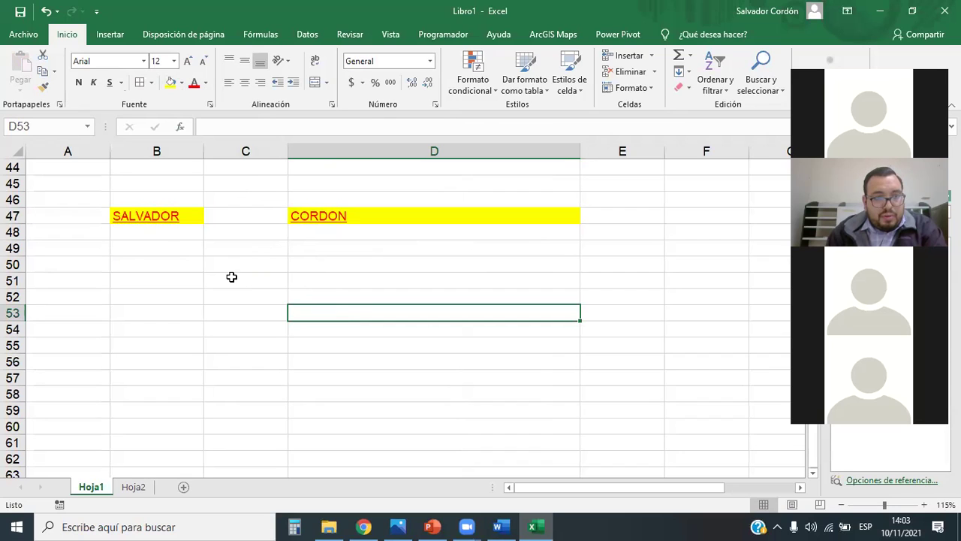
click(369, 216)
click(419, 265)
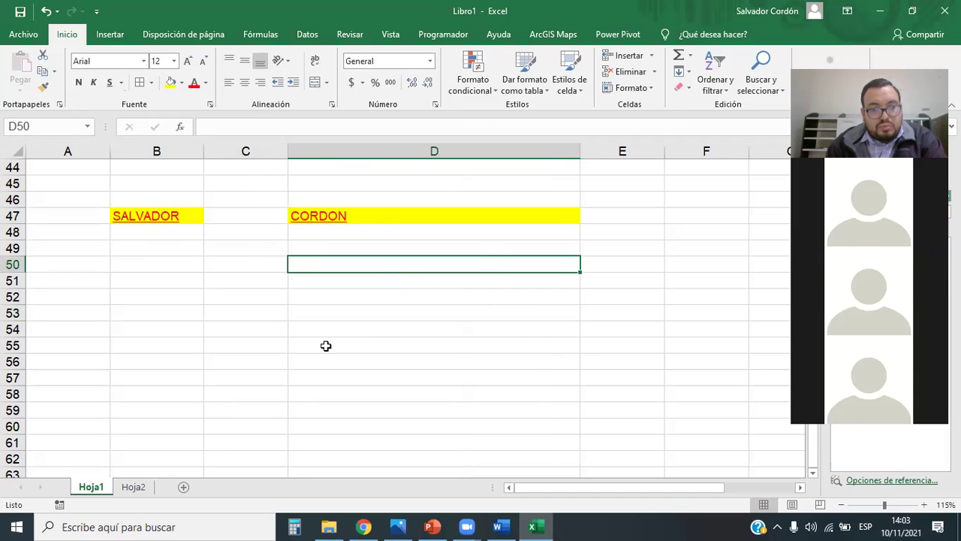
click(398, 526)
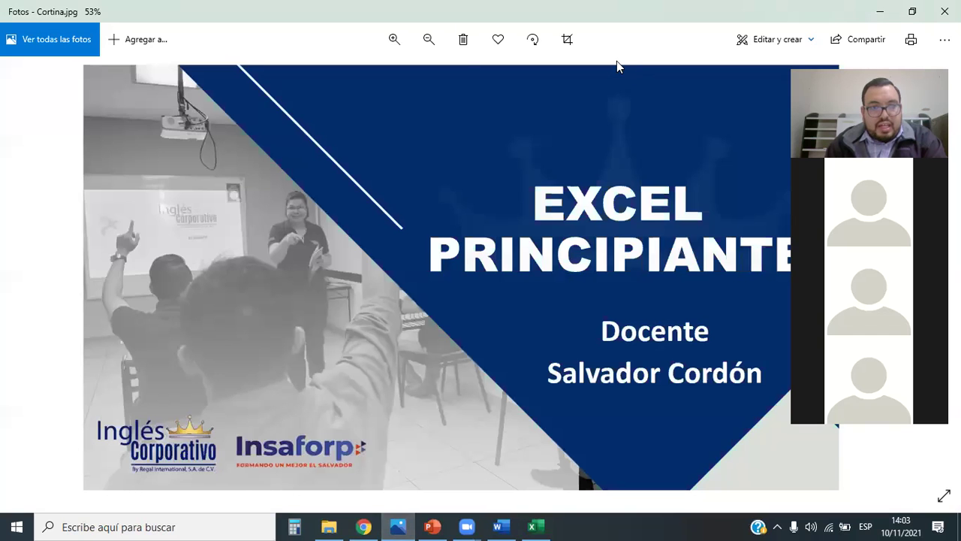